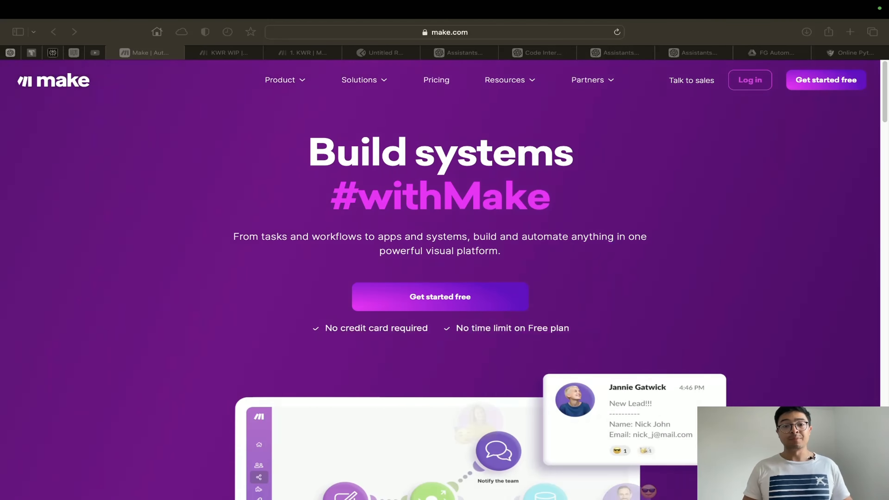
Create a new empty scenario from All scenarios, dismissing the app picker
left_click(226, 54)
mouse_move(35, 197)
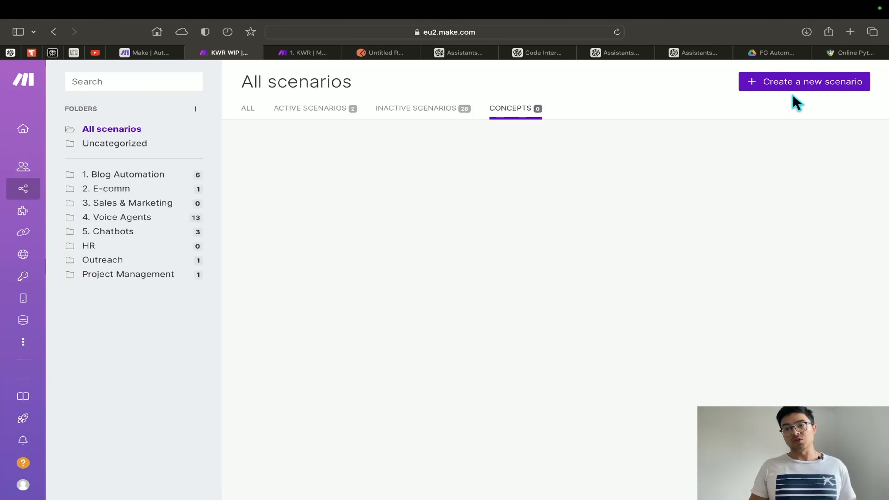
left_click(811, 87)
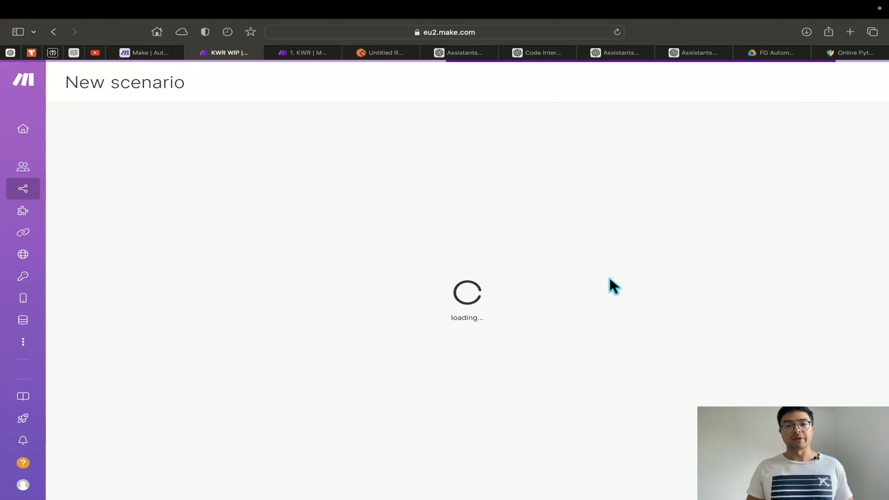
left_click(389, 340)
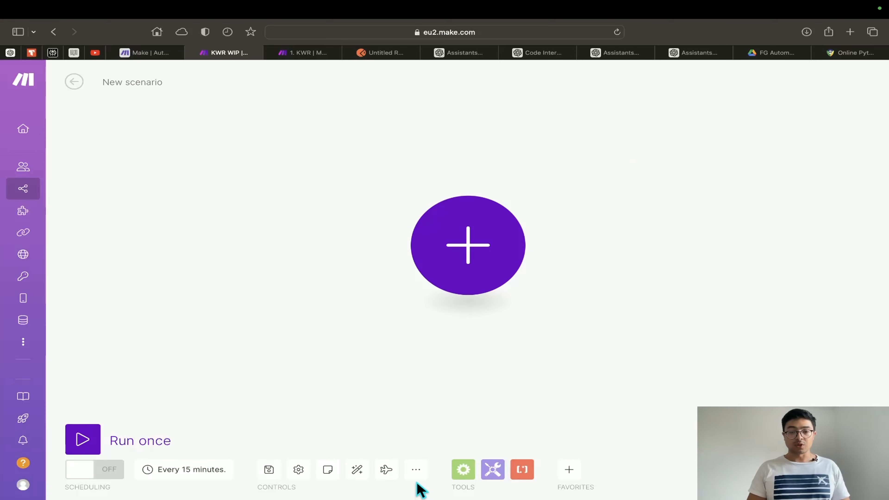
Open Import Blueprint from the More menu, then switch to the 1. KWR scenario tab
left_click(416, 470)
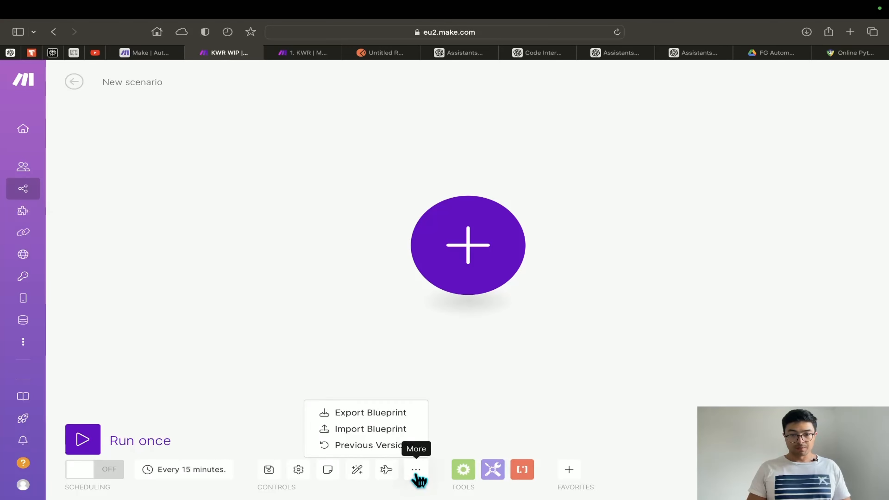
left_click(374, 431)
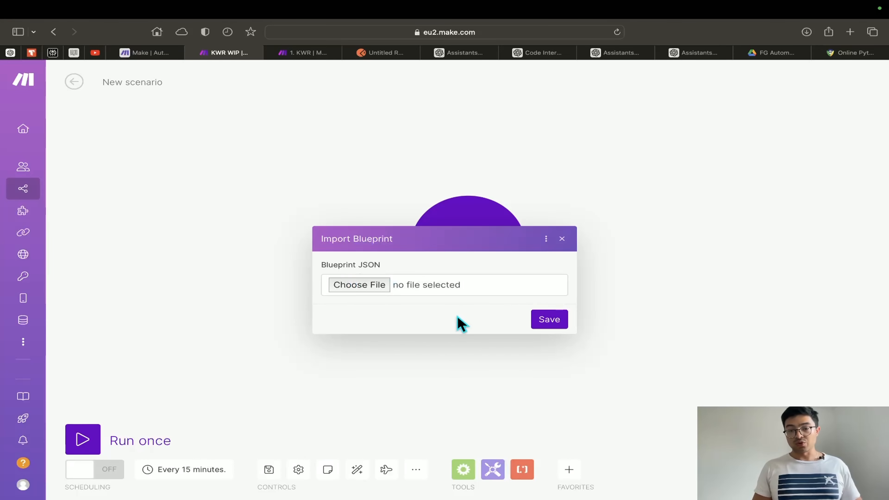
left_click(315, 56)
Pan around the 1. KWR canvas and inspect the Data store module's settings
scroll(575, 238, "right", 5)
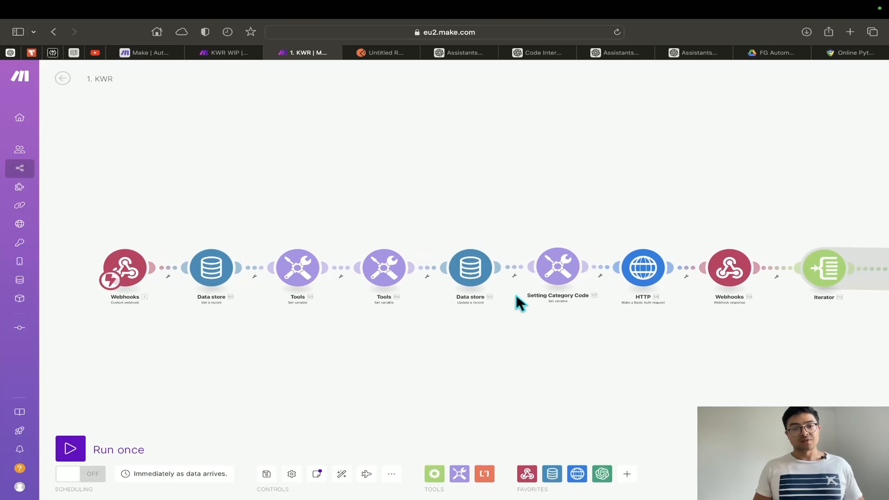
scroll(377, 342, "down", 5)
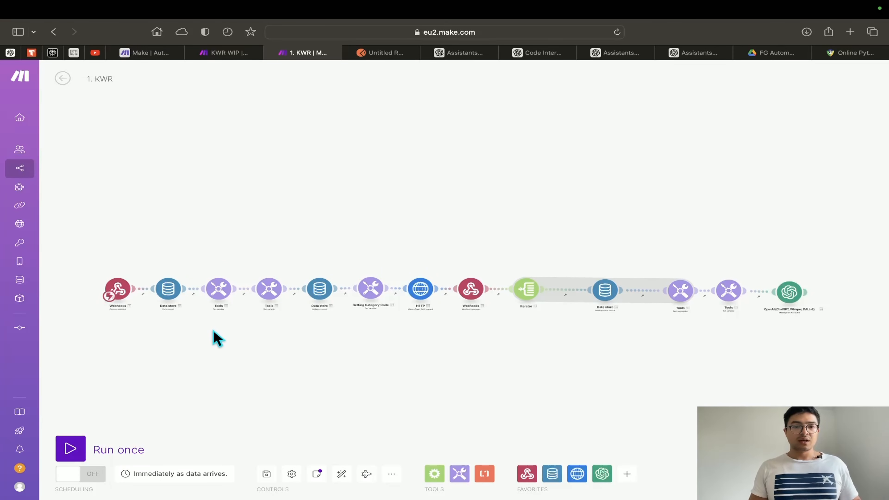
scroll(214, 331, "up", 3)
scroll(214, 330, "up", 2)
scroll(315, 333, "right", 3)
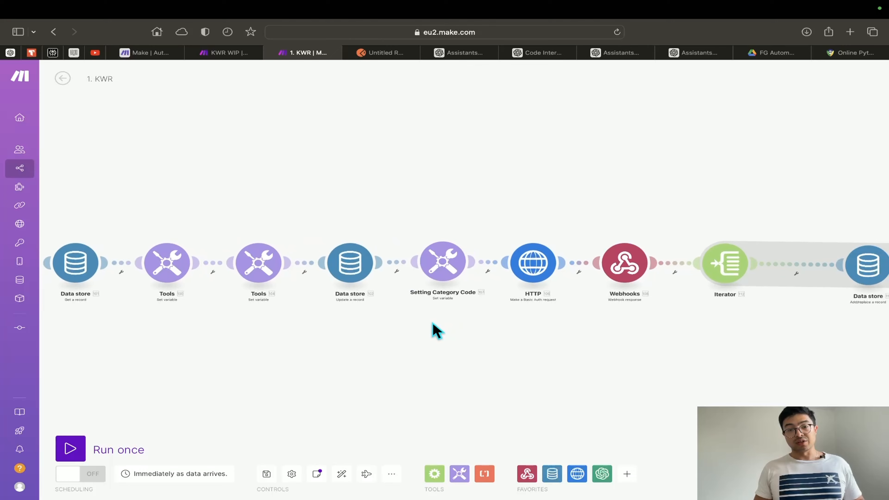
left_click(348, 264)
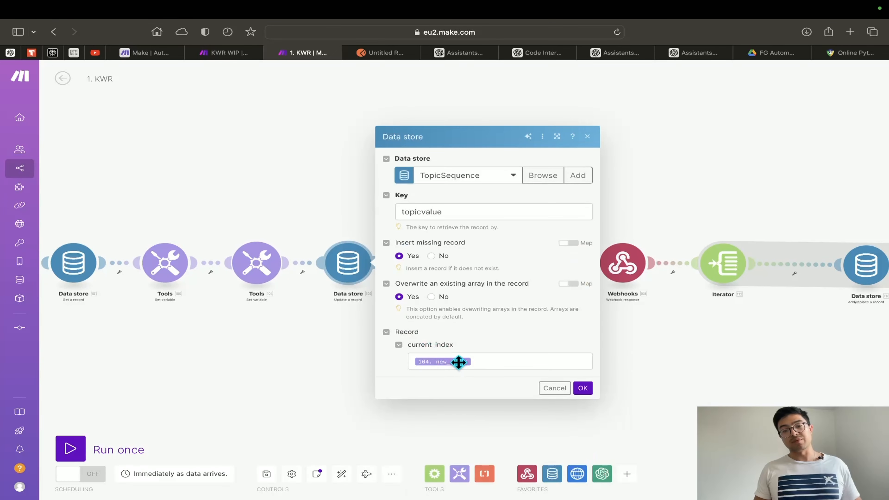
left_click(322, 377)
left_click_drag(294, 368, 377, 367)
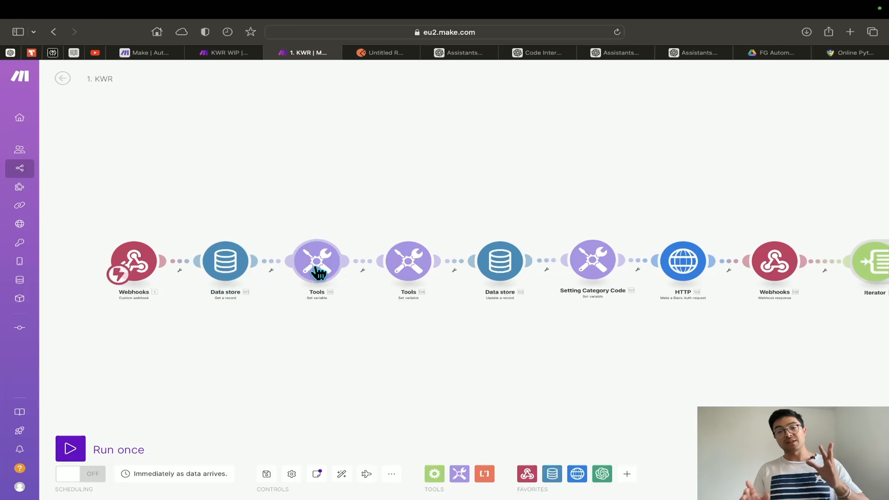
scroll(518, 321, "right", 3)
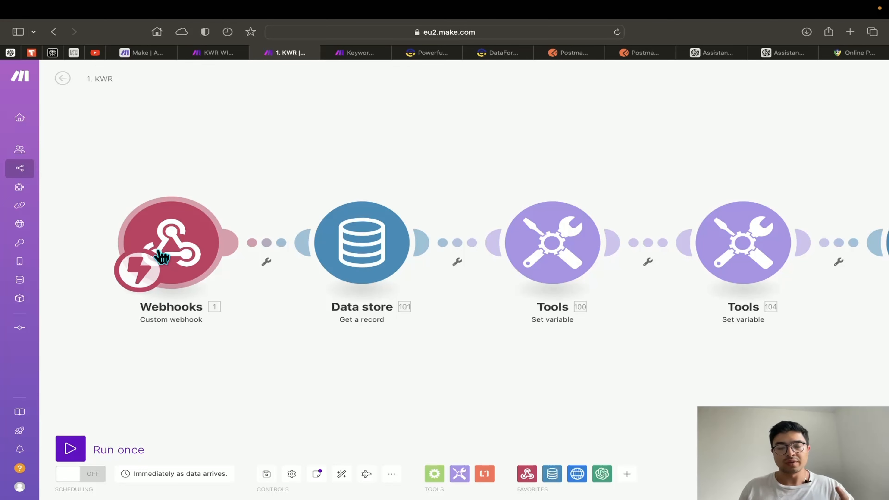
Start a blank request in Postman's web workspace, then open 1. KWR's Webhooks trigger settings
left_click(575, 55)
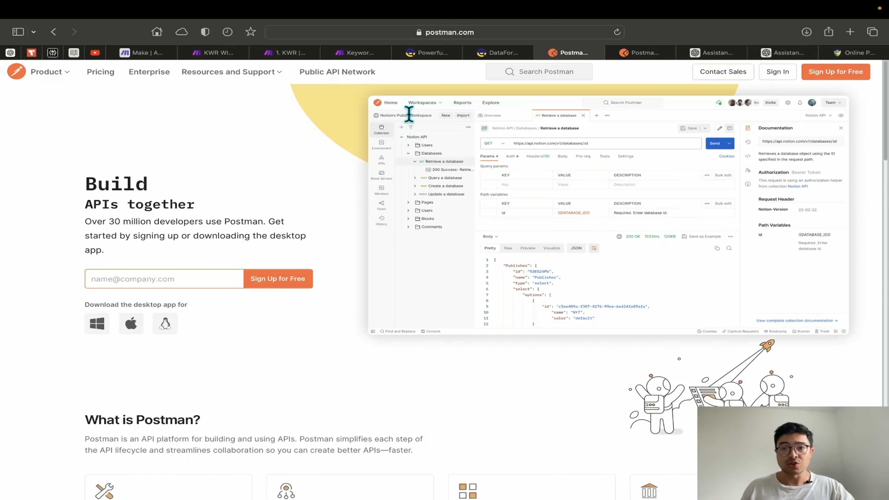
left_click(634, 57)
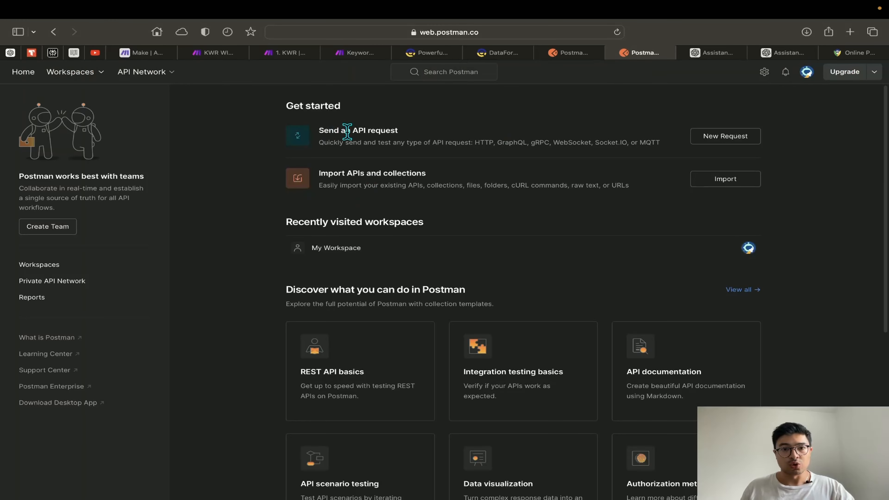
left_click(747, 140)
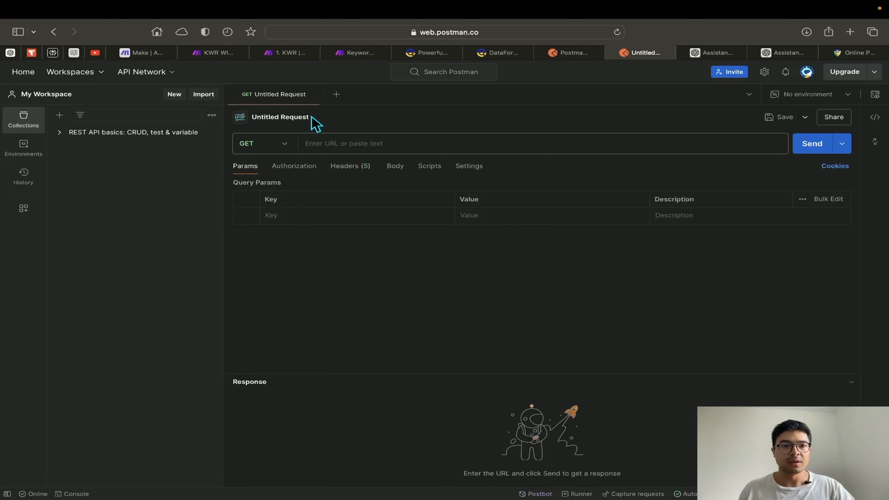
left_click(288, 52)
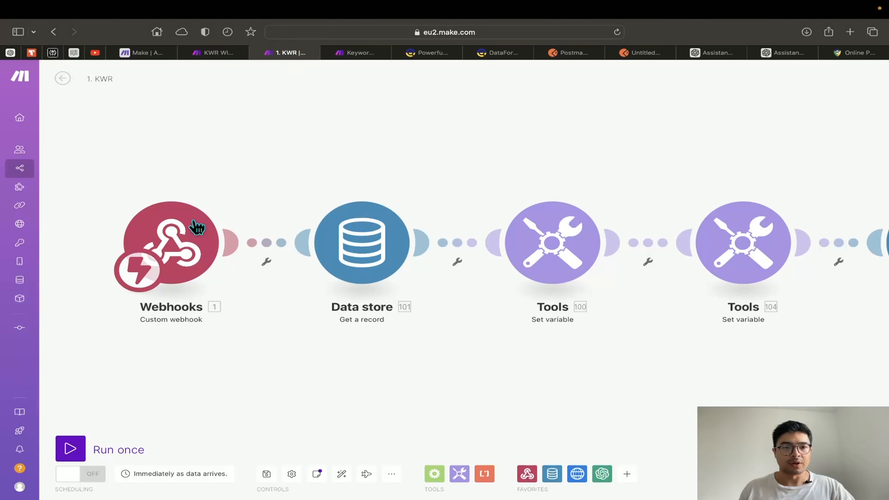
left_click(179, 232)
Keep the Keyword Research webhook, set it to redetermine its data structure, and go to Postman
left_click(424, 229)
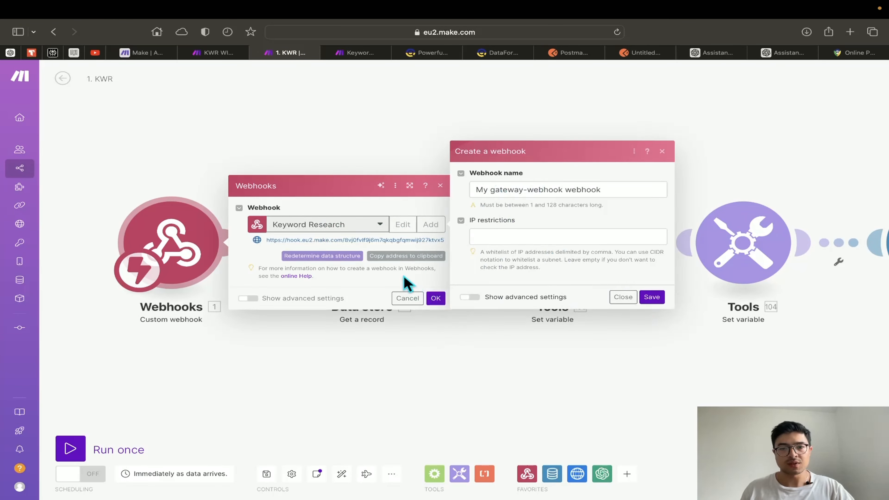
left_click(622, 297)
left_click(333, 257)
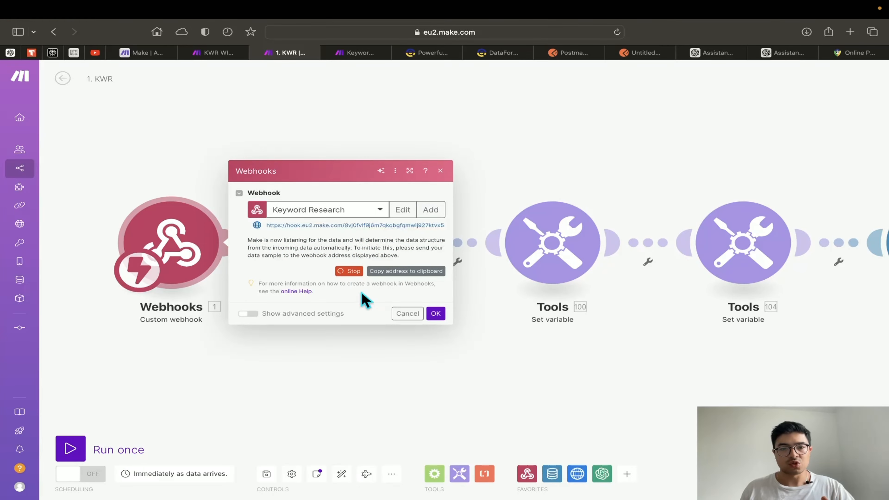
scroll(342, 284, "up", 1)
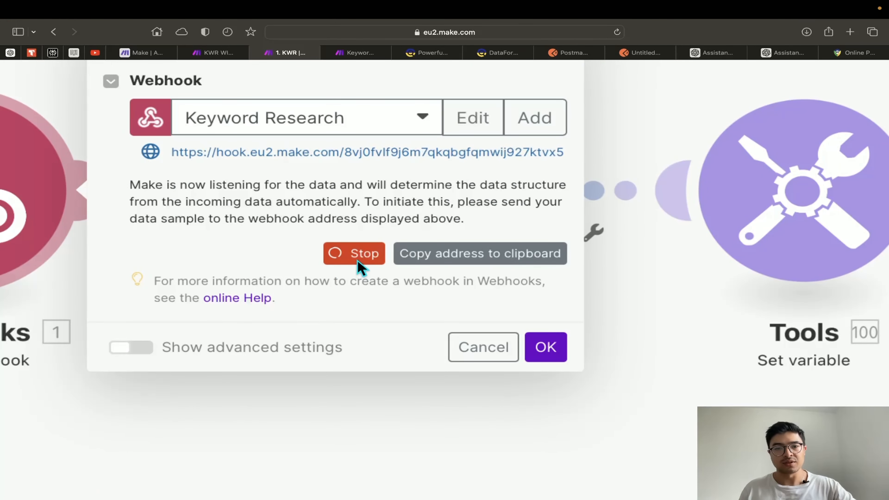
scroll(350, 277, "down", 5)
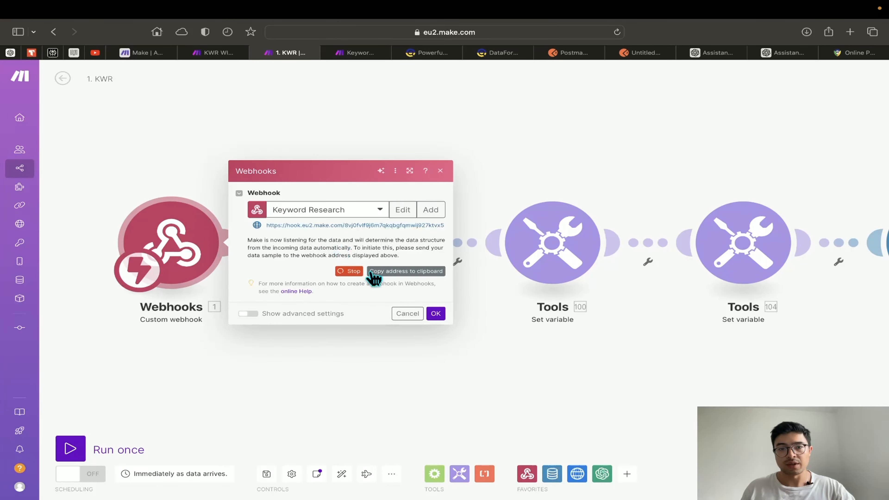
scroll(402, 277, "up", 5)
scroll(417, 264, "down", 5)
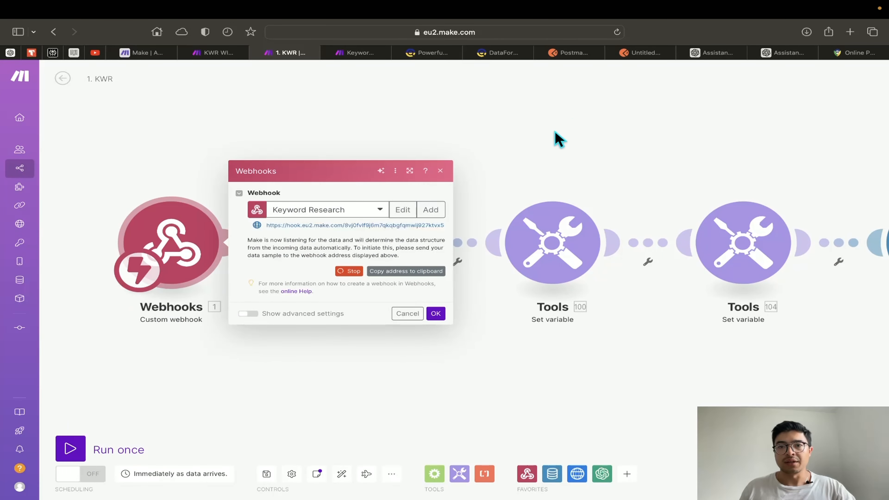
left_click(639, 53)
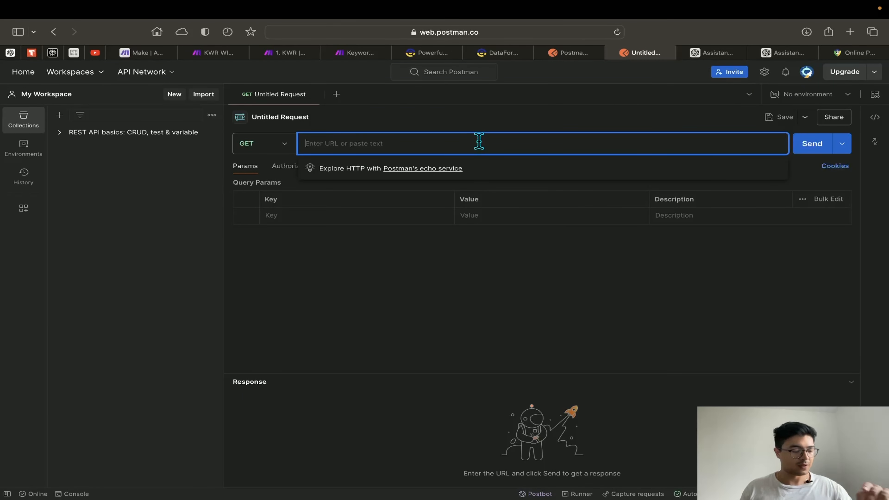
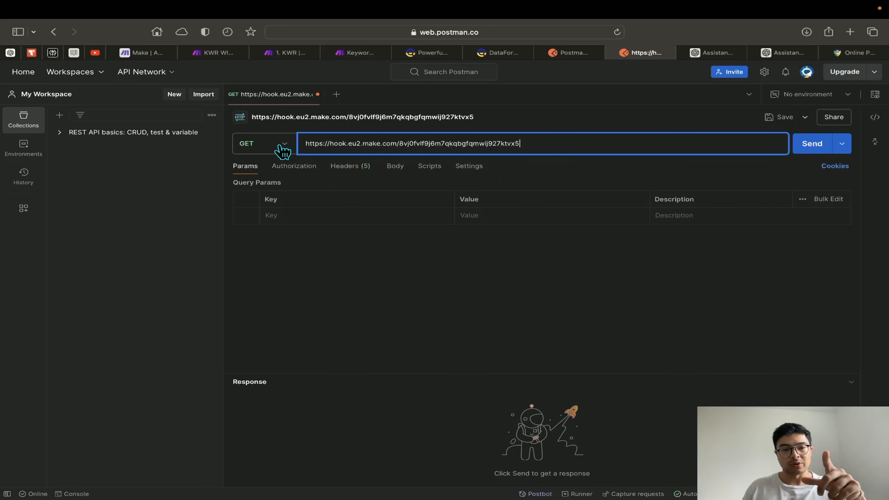
Paste the webhook URL into the Postman request, set the method to POST, and send it
left_click(283, 151)
left_click(278, 185)
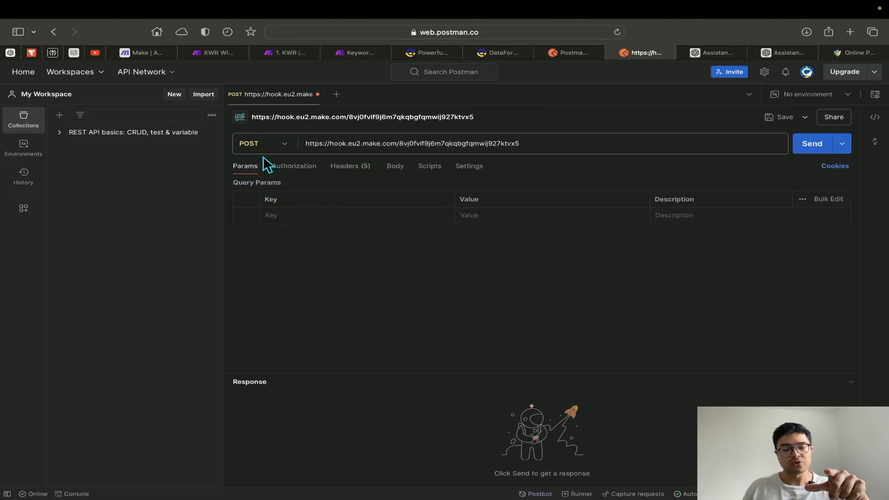
left_click(272, 143)
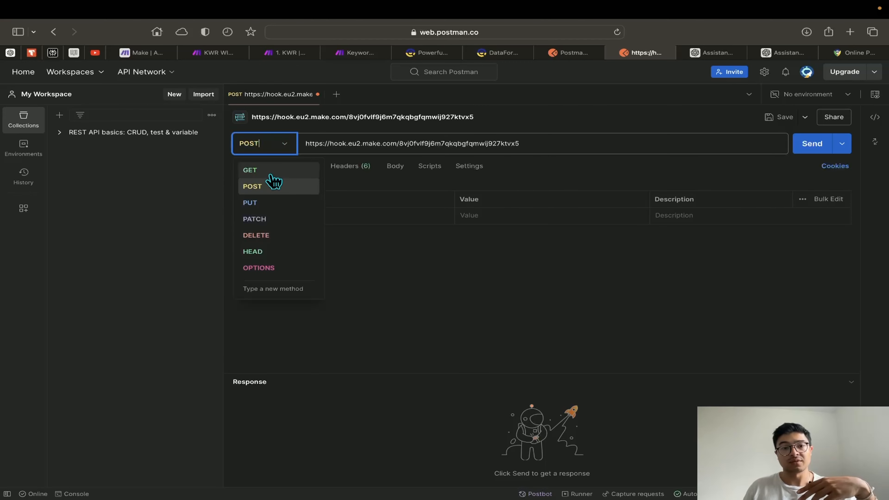
left_click(272, 184)
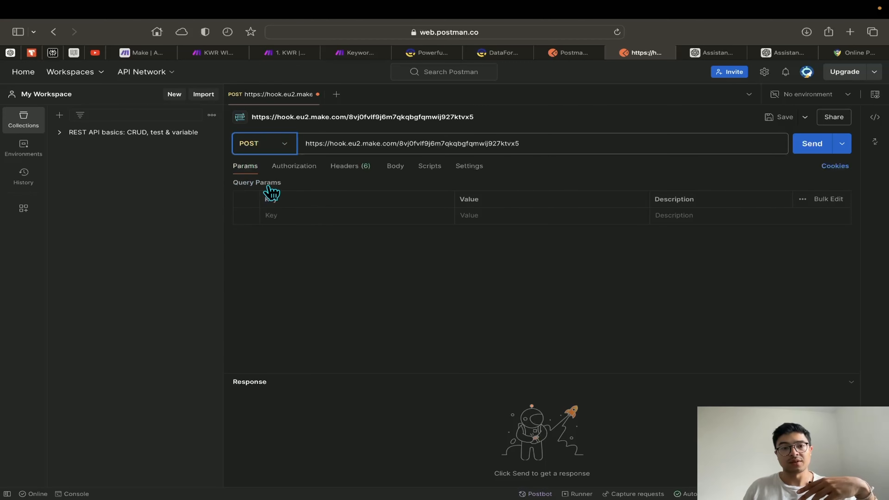
left_click(813, 150)
left_click(295, 53)
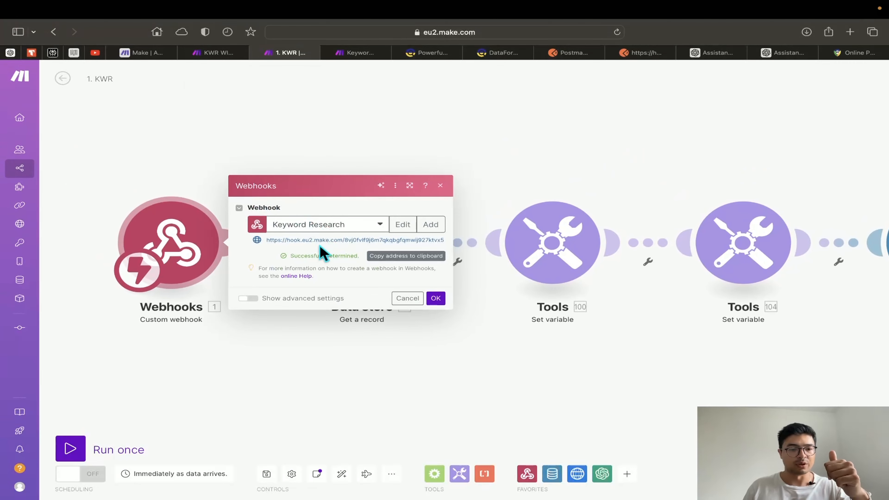
Confirm the Keyword Research webhook with OK after its structure is determined
left_click(437, 298)
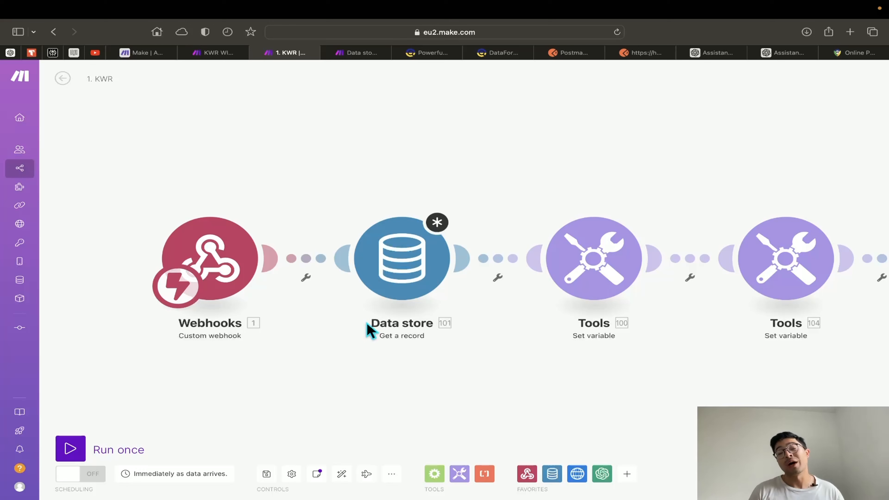
From the Get-a-record module, create a new data store named 'Number Store'
left_click(403, 285)
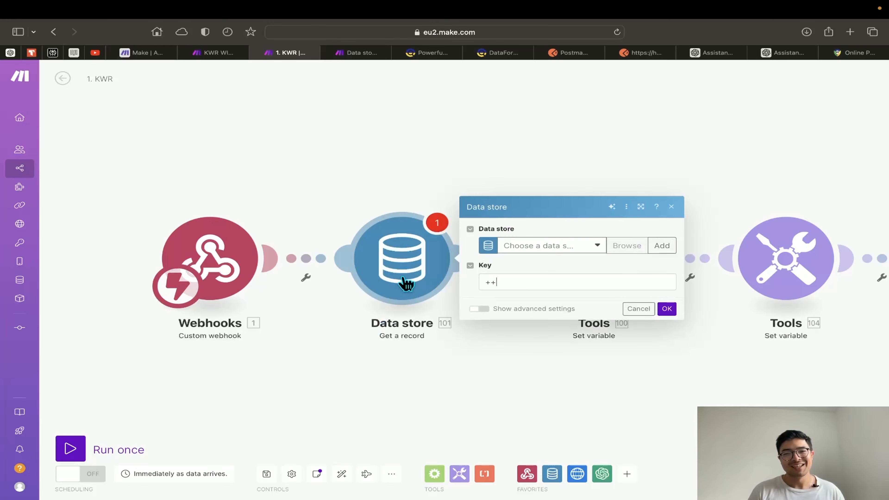
left_click(548, 284)
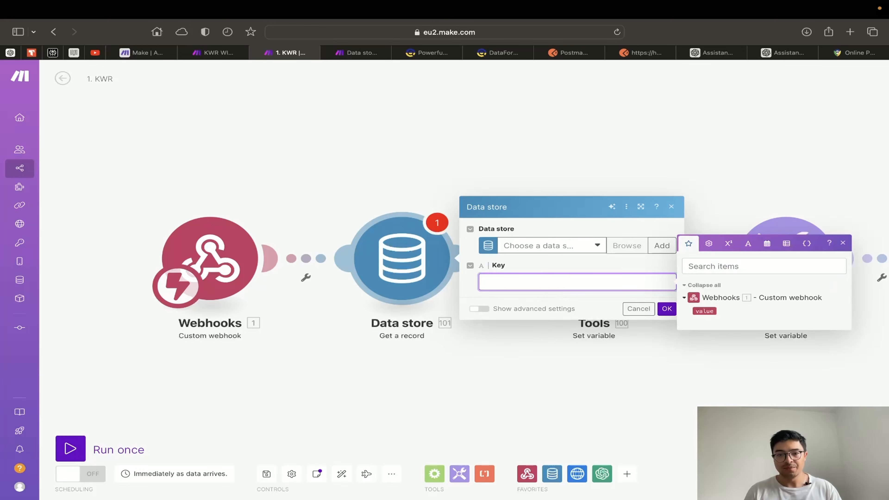
left_click(661, 246)
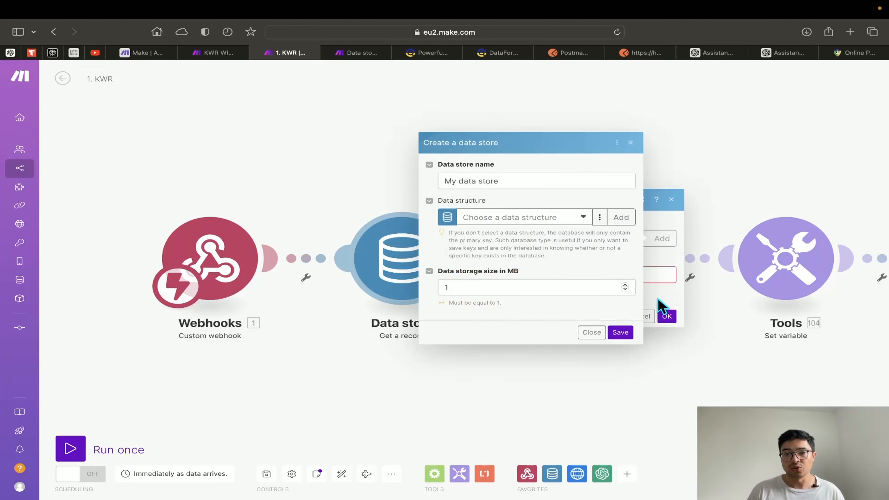
triple_click(546, 181)
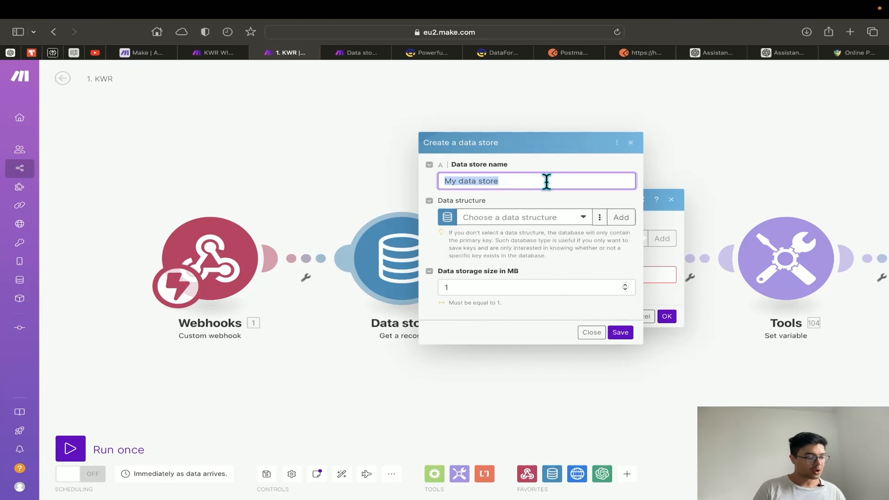
type("Number Store")
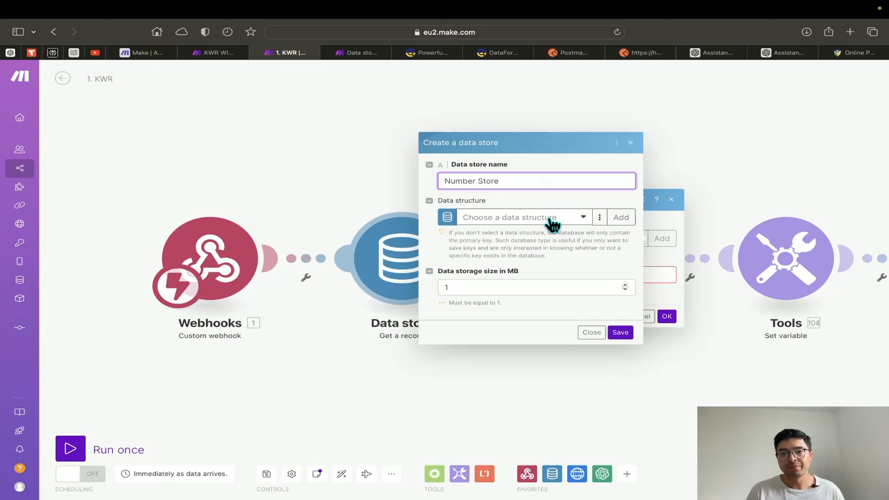
left_click(510, 204)
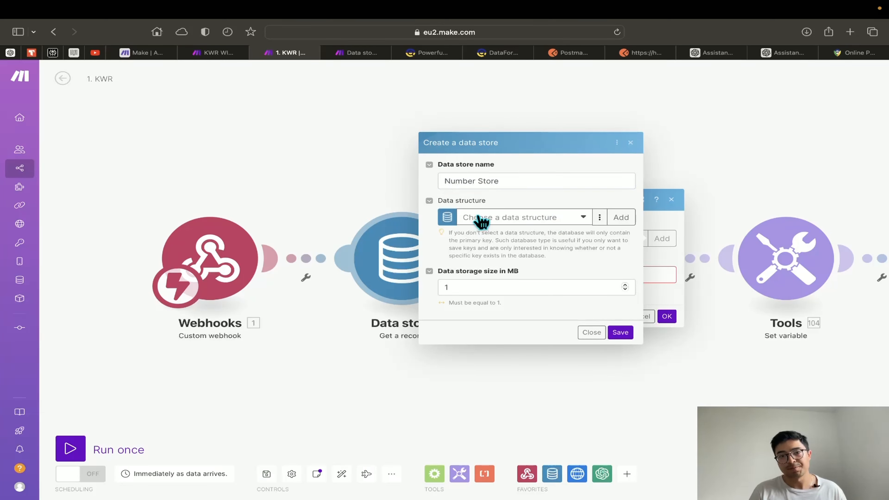
Save a 'Value Structure' data structure holding a Number field named current_index
left_click(621, 217)
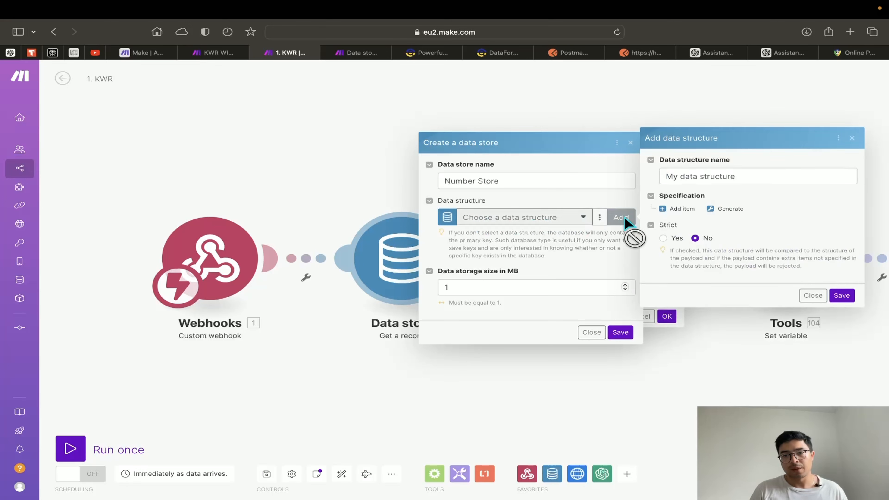
triple_click(750, 177)
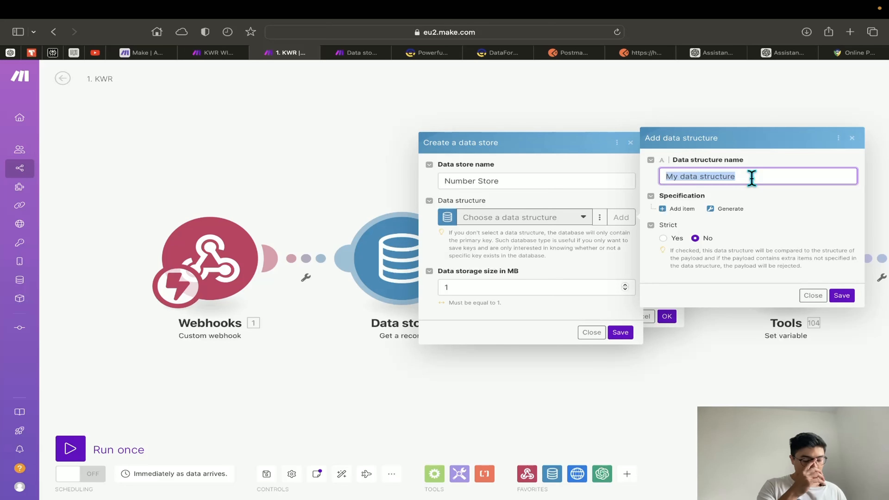
type("Value")
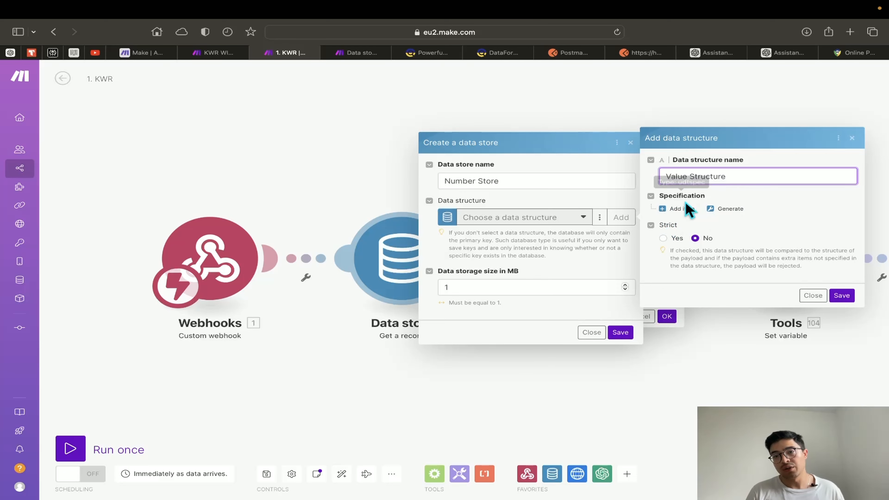
left_click(679, 209)
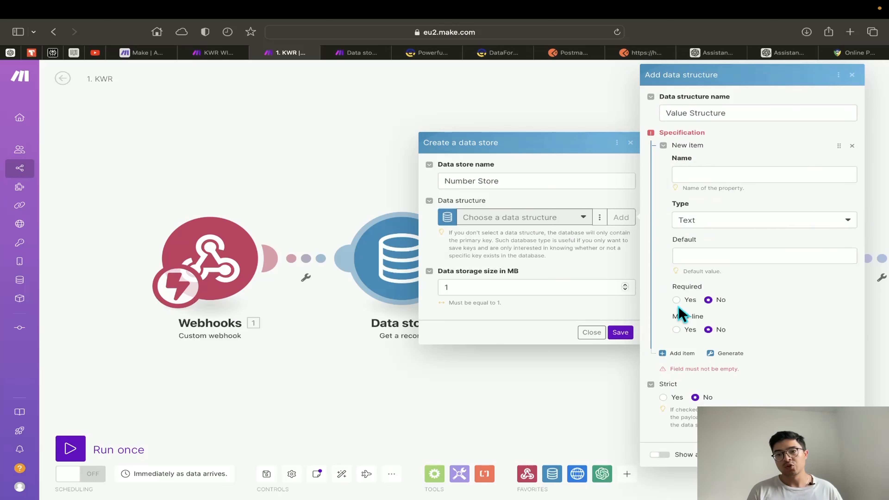
left_click(709, 177)
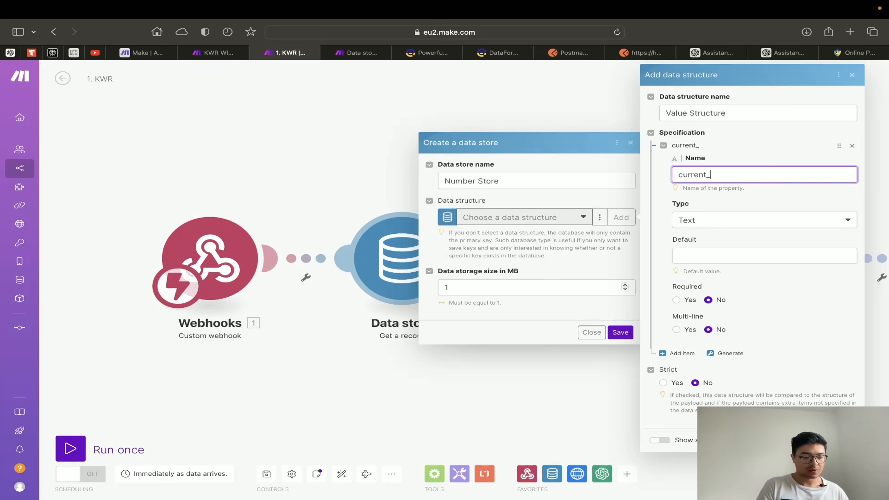
left_click(766, 220)
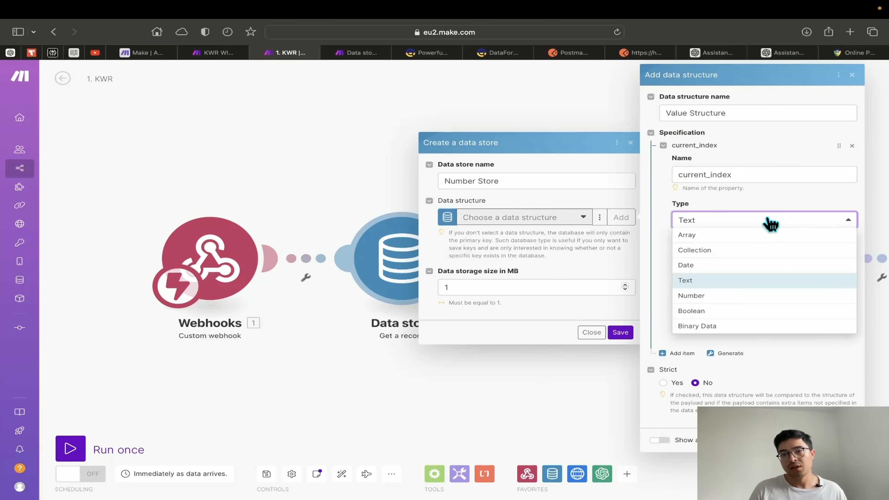
left_click(741, 298)
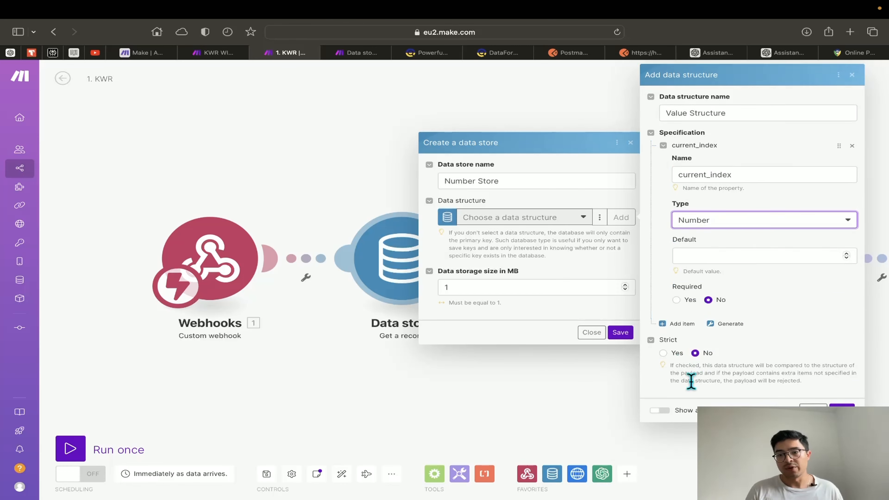
left_click(842, 411)
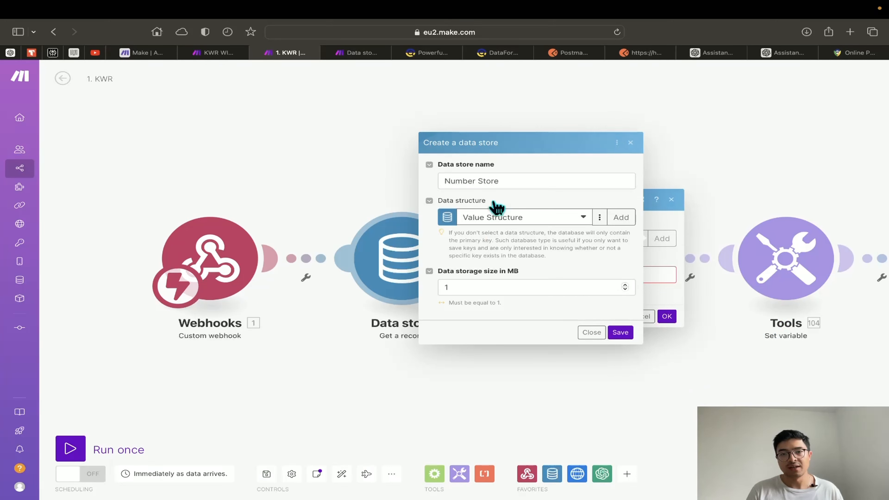
Save Number Store, then browse its empty records from the reloaded Data stores list
left_click(620, 333)
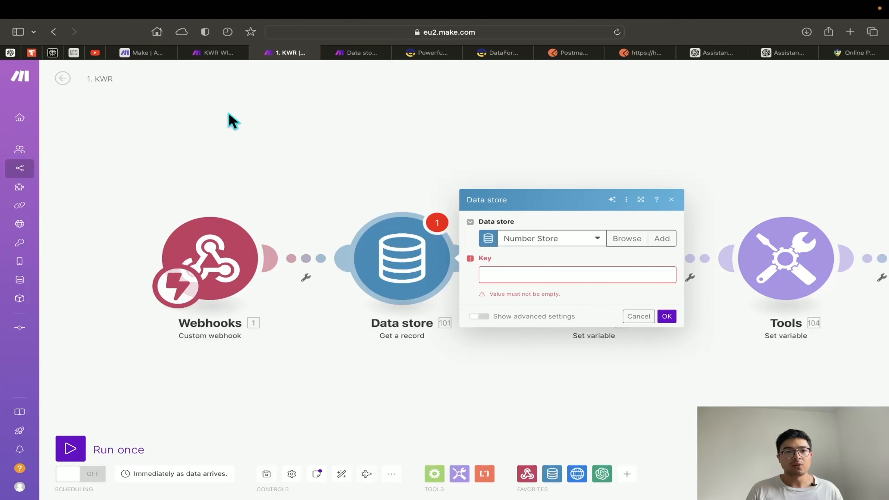
left_click(219, 57)
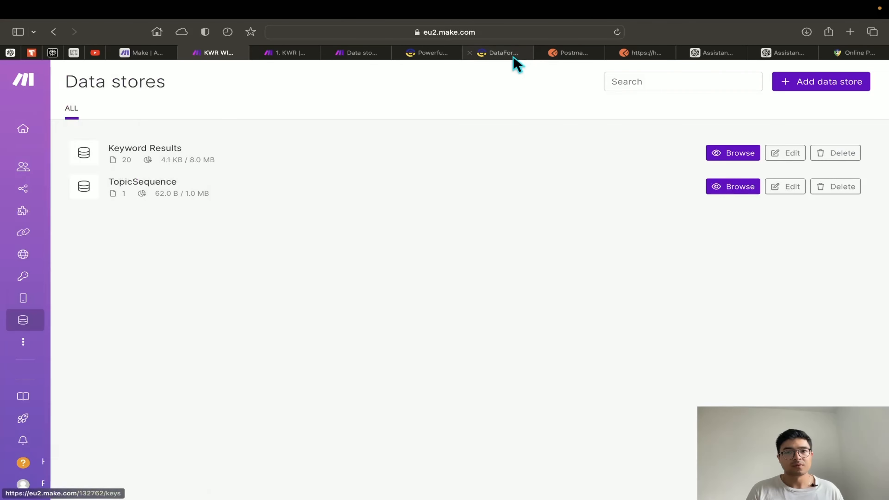
left_click(617, 32)
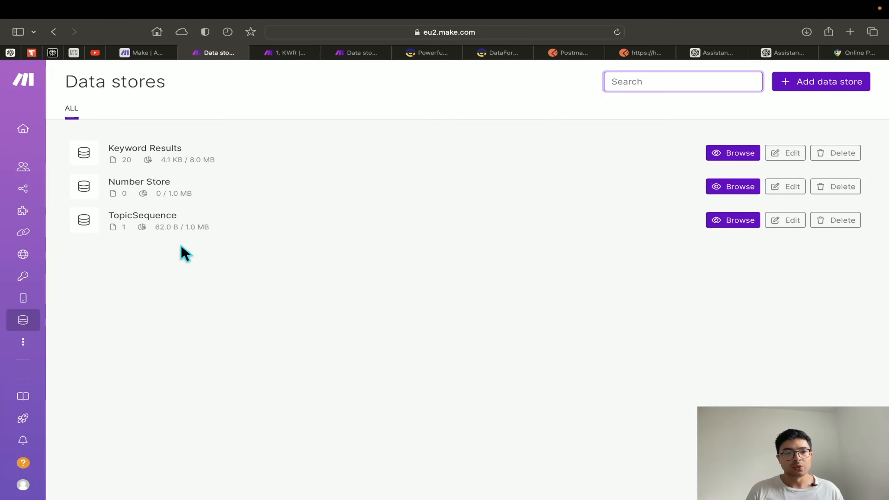
left_click(289, 53)
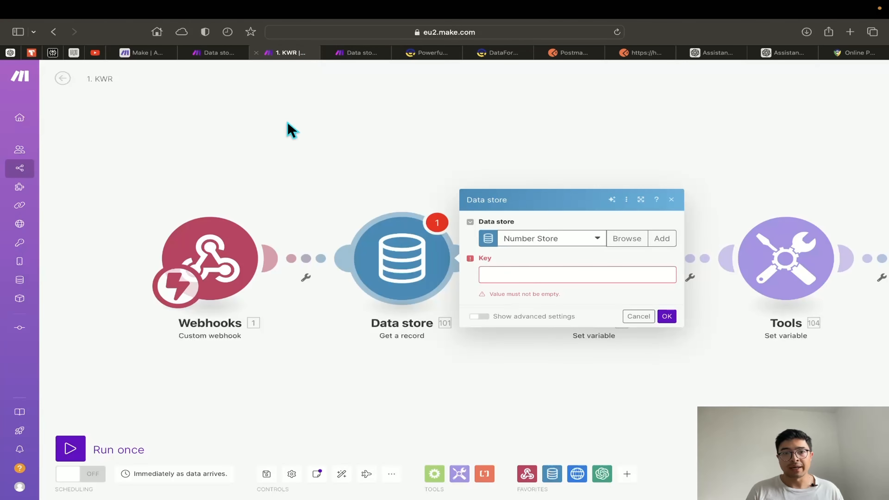
left_click(227, 53)
mouse_move(11, 180)
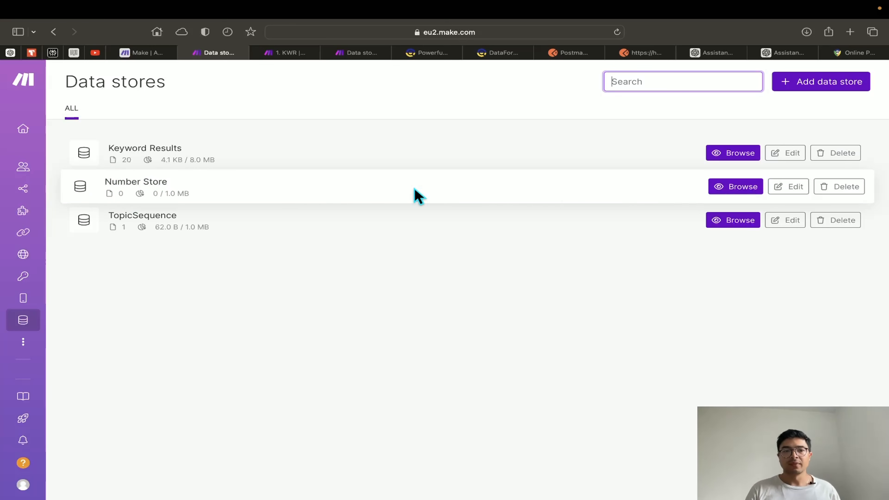
left_click(732, 190)
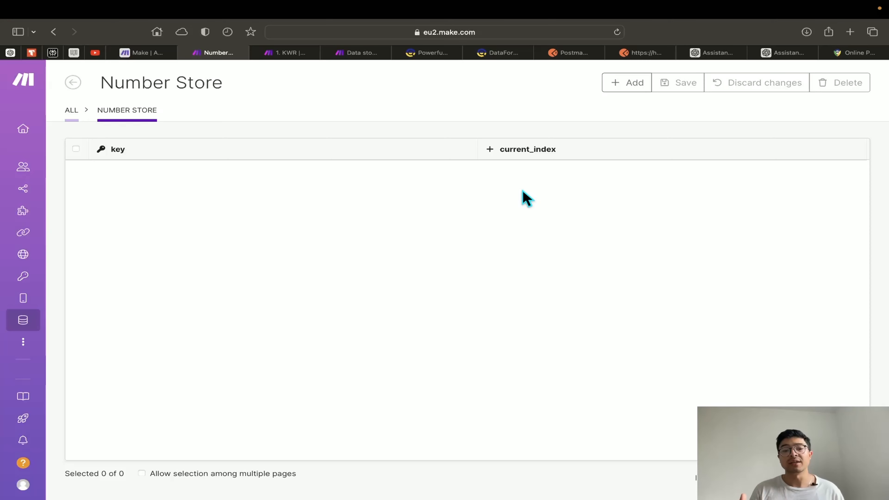
Add a Number Store record with current_index 1 and key topicvalue
left_click(638, 87)
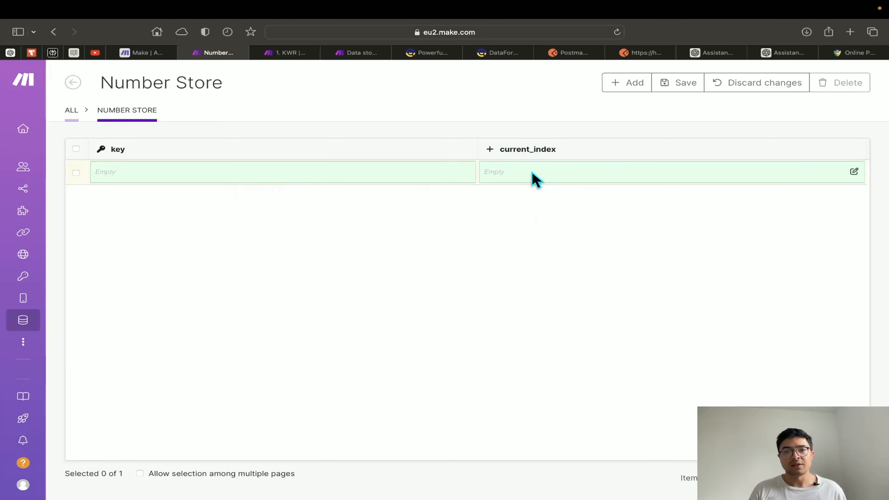
left_click(852, 173)
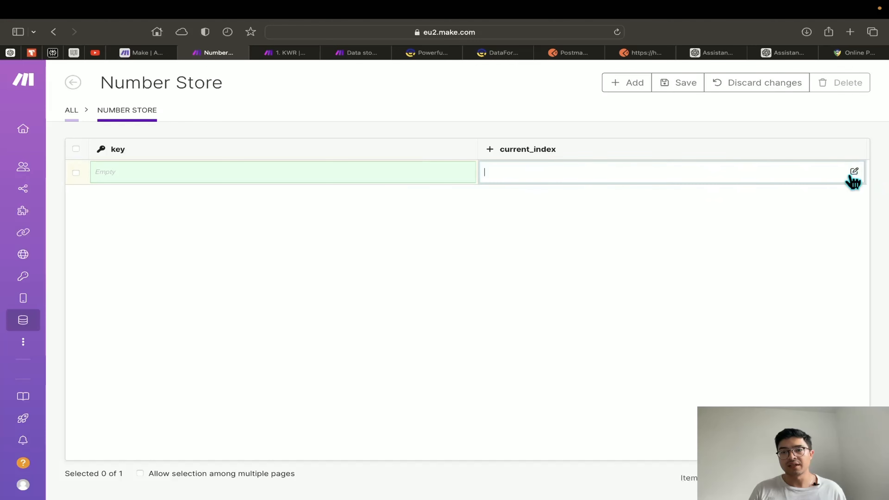
type("1")
key("Return")
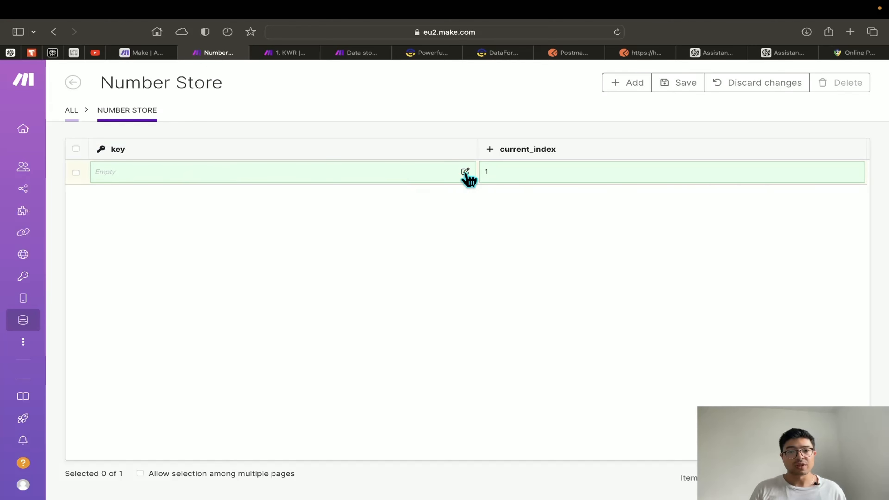
left_click(466, 172)
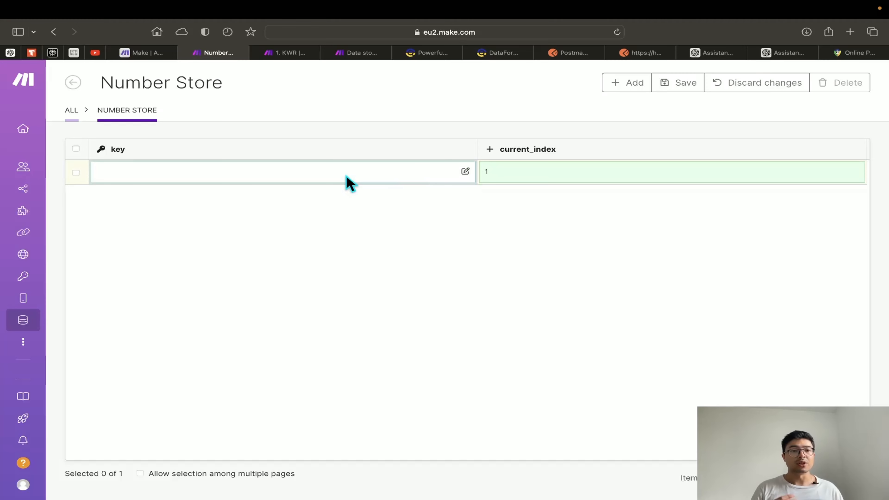
Switch back to the 1. KWR scenario tab
left_click(285, 53)
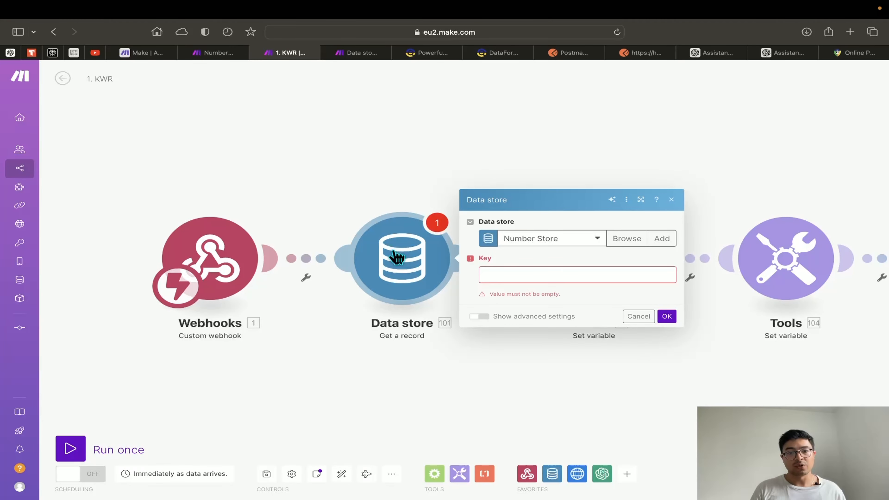
left_click(213, 53)
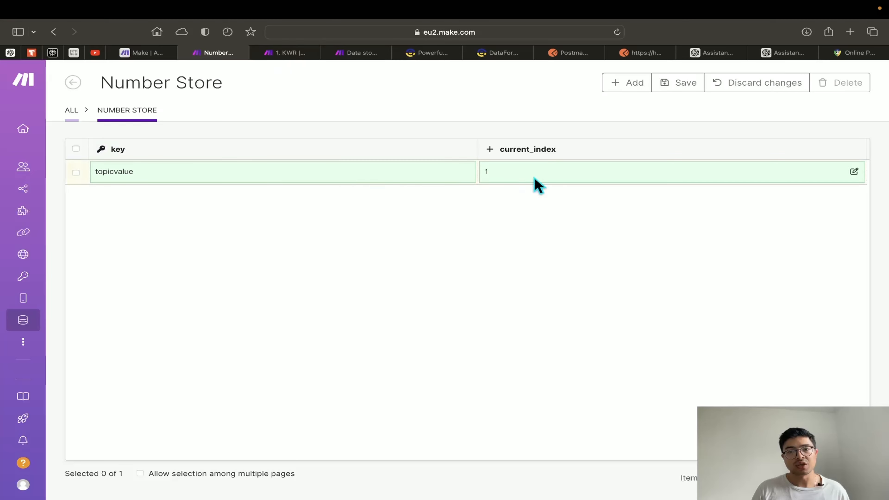
left_click(286, 53)
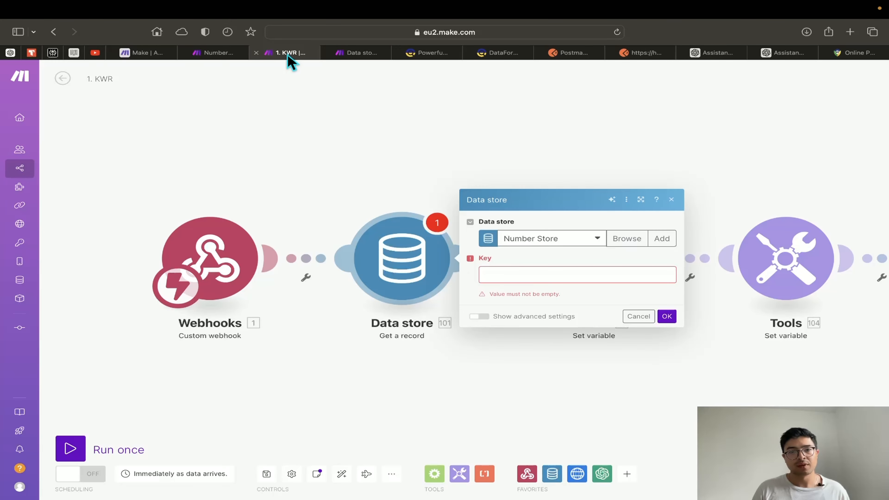
Set the Data store record key to topicvalue and confirm the module settings
left_click(536, 282)
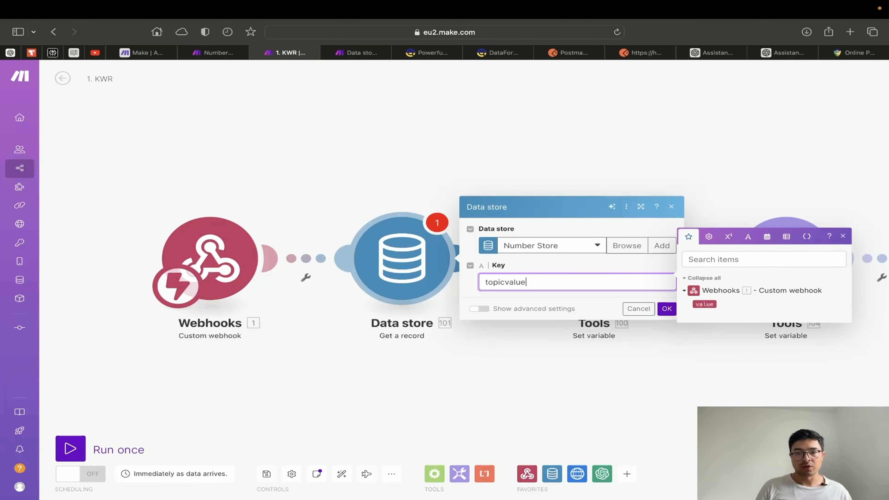
left_click(504, 299)
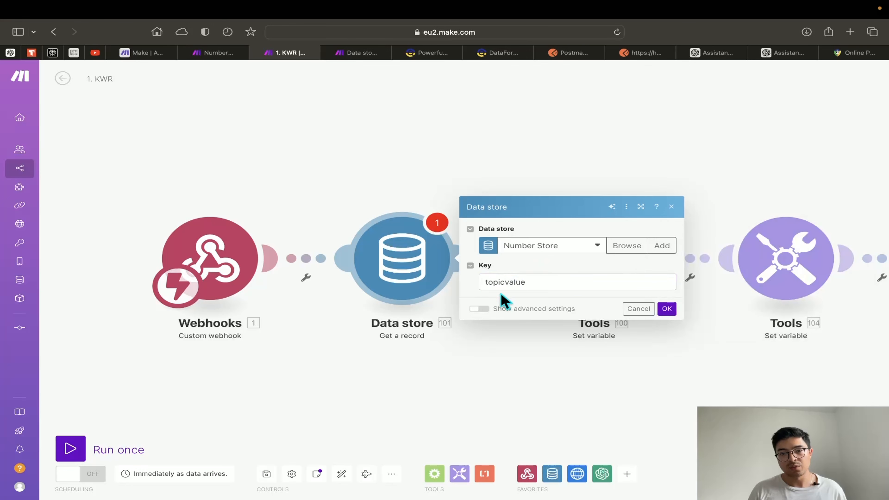
left_click(667, 309)
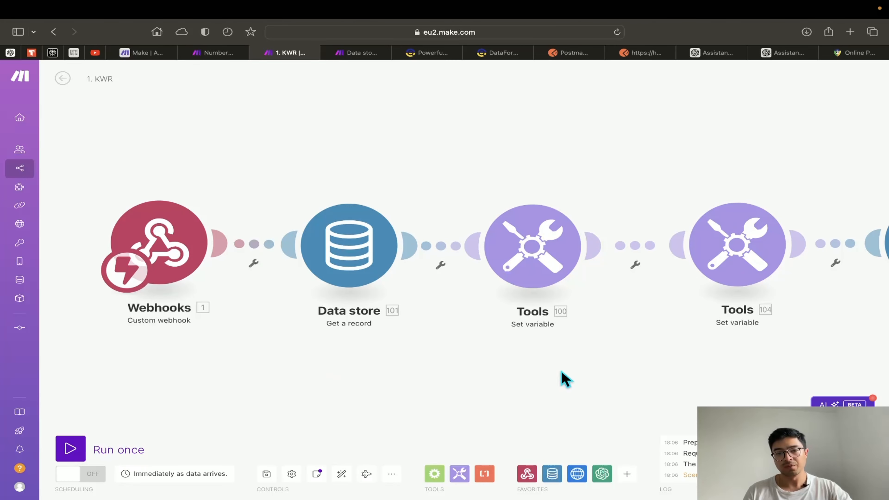
Review the topic variable and Tools 104 settings, then close them and pan toward Webhooks
left_click_drag(565, 378, 545, 391)
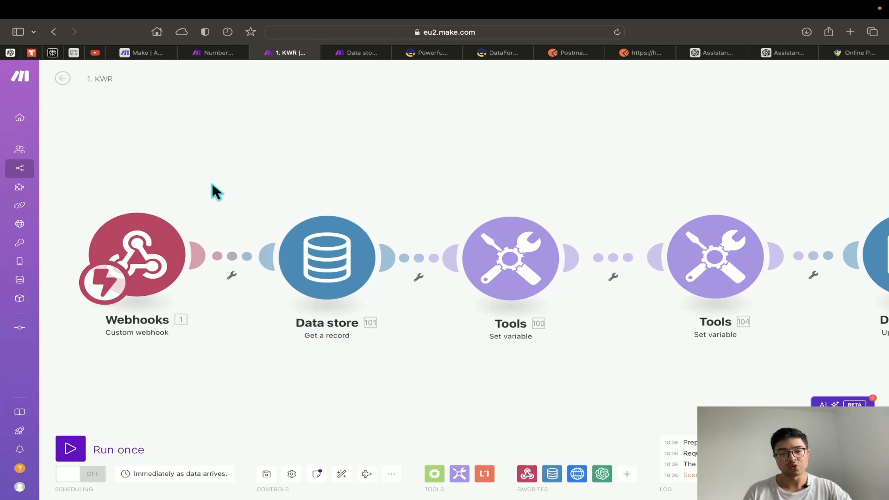
left_click_drag(640, 407, 412, 409)
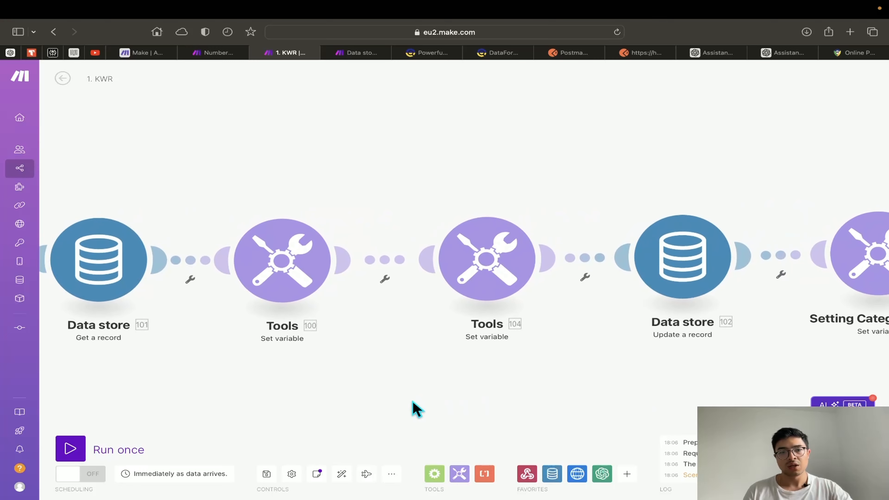
left_click(292, 285)
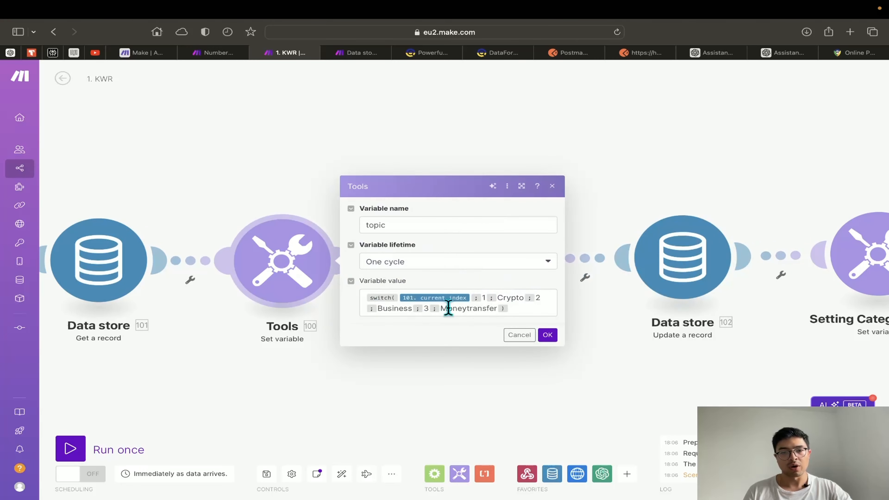
left_click(471, 297)
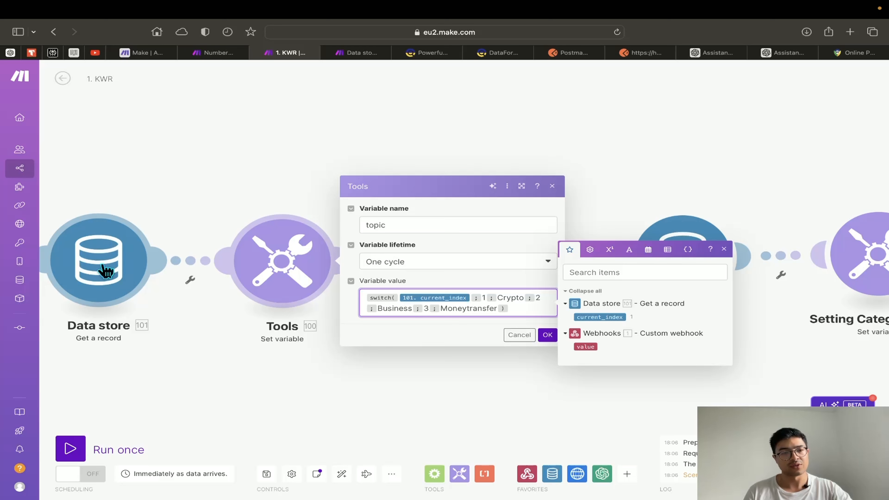
left_click(363, 377)
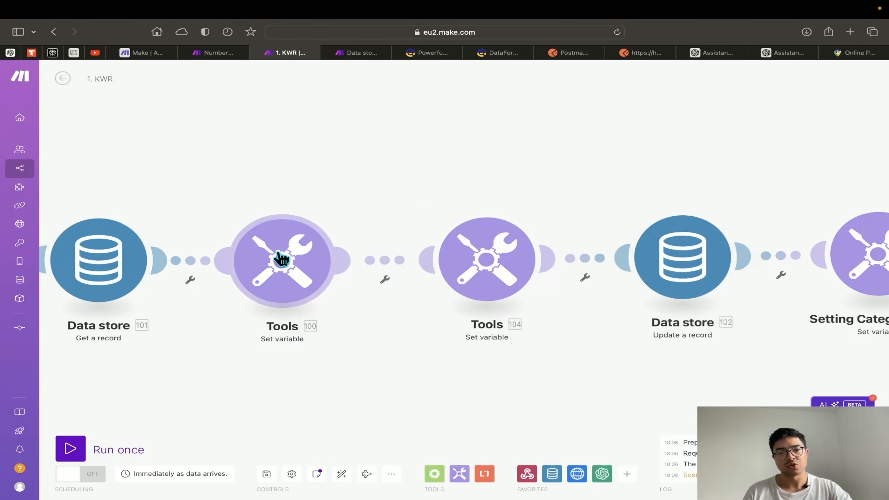
left_click(486, 302)
left_click(438, 376)
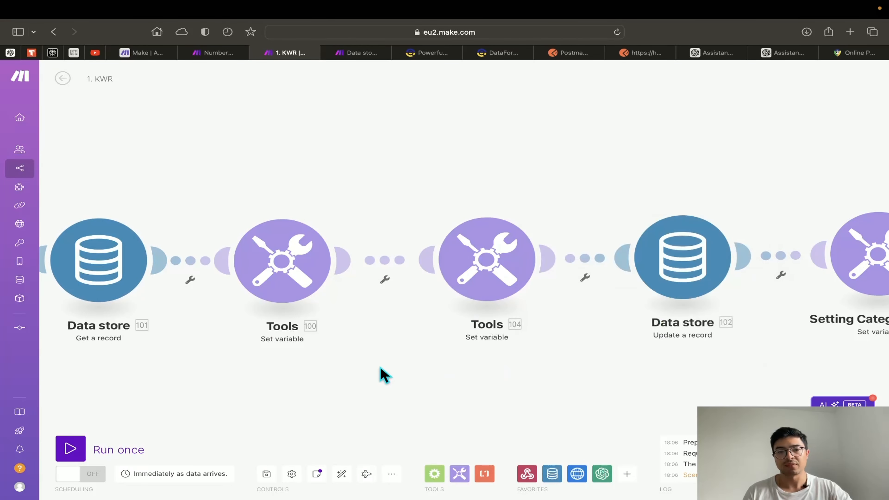
scroll(490, 371, "left", 10)
left_click_drag(542, 368, 425, 349)
Unlink Data store from Tools 100 and move Tools 100 out of the chain
left_click(476, 254)
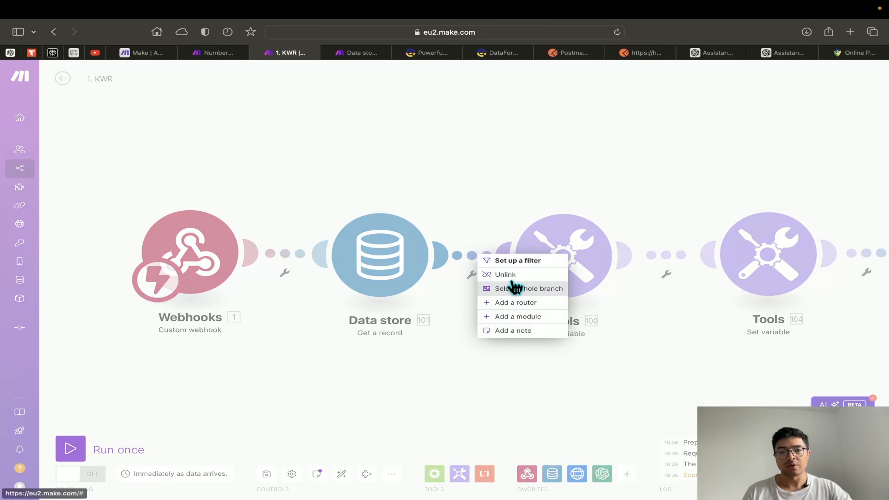
left_click(513, 287)
left_click_drag(561, 286, 710, 192)
left_click_drag(476, 363, 605, 349)
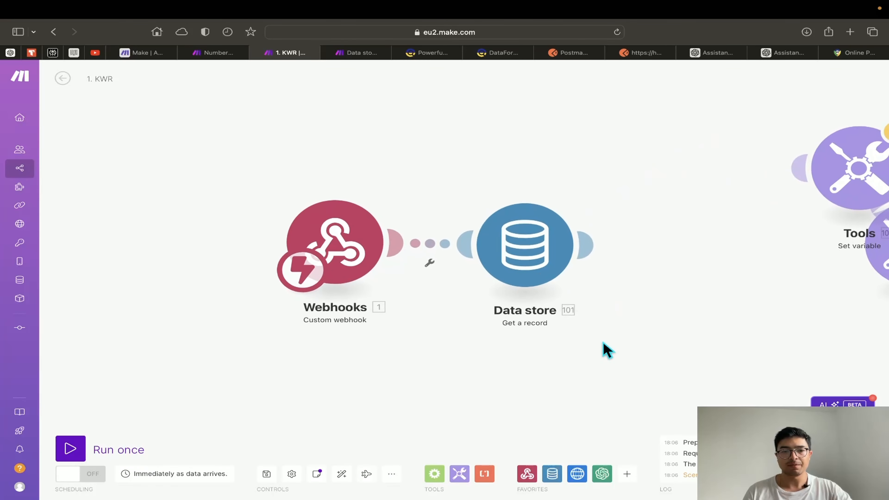
Run the scenario once, triggering it with the Postman POST request to the webhook
left_click(90, 453)
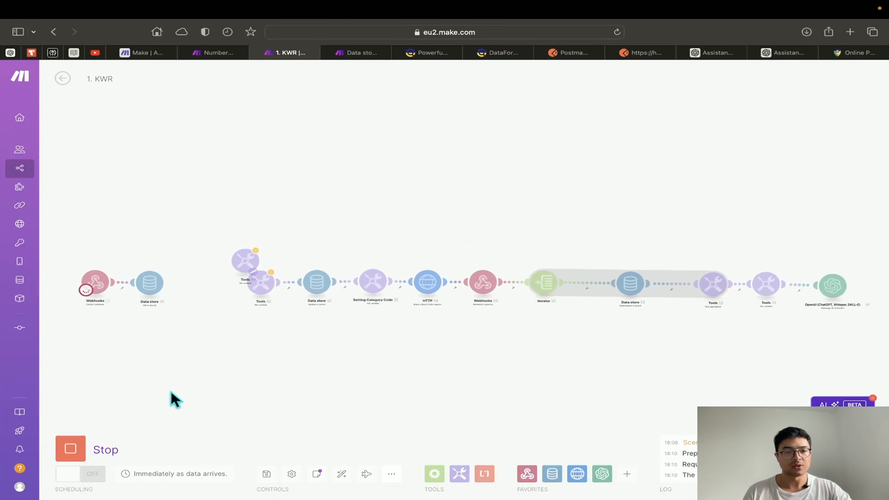
scroll(371, 308, "up", 5)
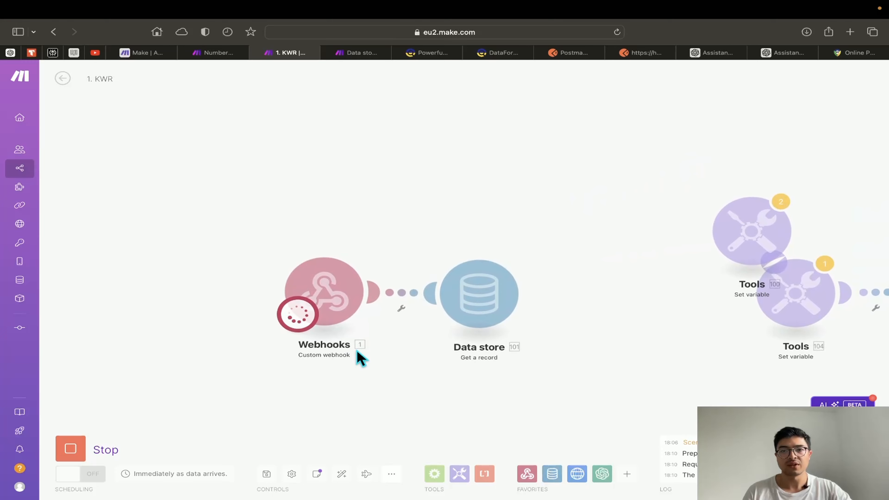
left_click(642, 53)
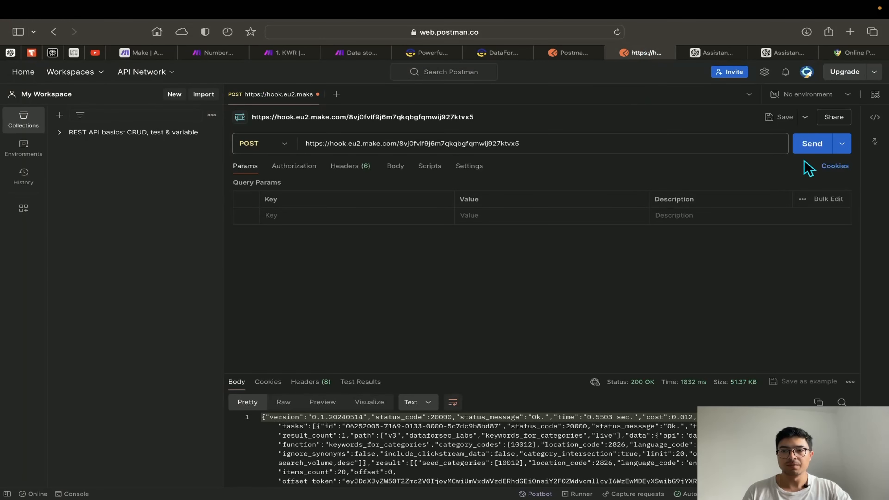
left_click(812, 145)
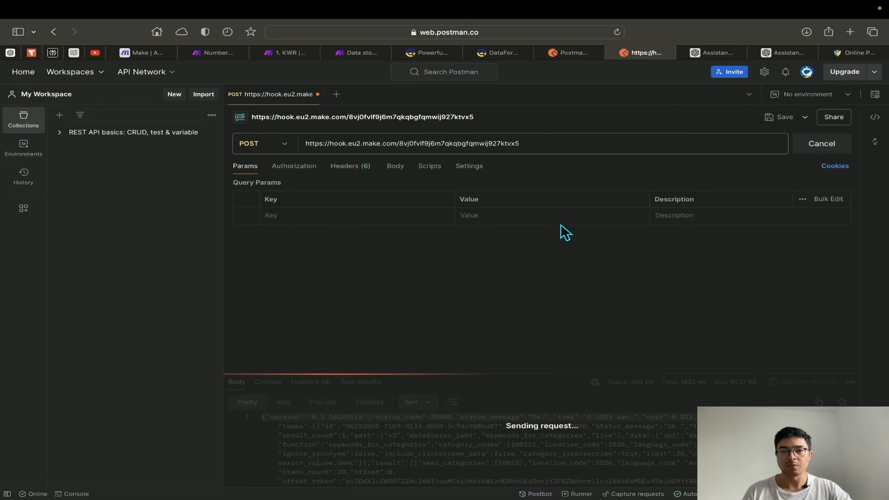
left_click(291, 53)
left_click_drag(458, 177, 413, 135)
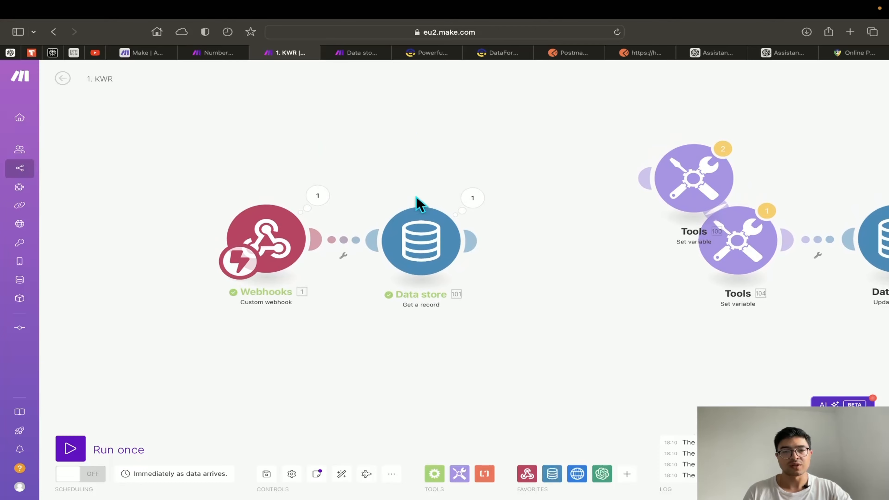
Inspect the Data store run output and verify current_index is 2
scroll(528, 224, "up", 3)
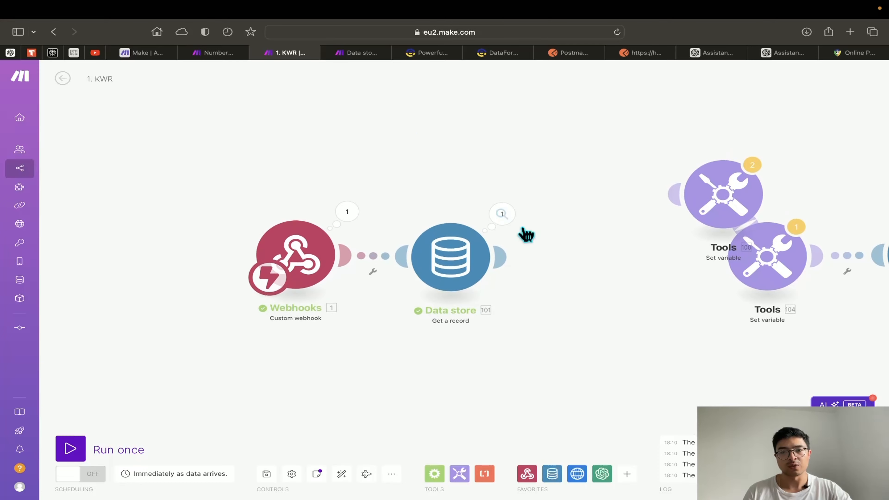
left_click(506, 211)
scroll(599, 256, "up", 3)
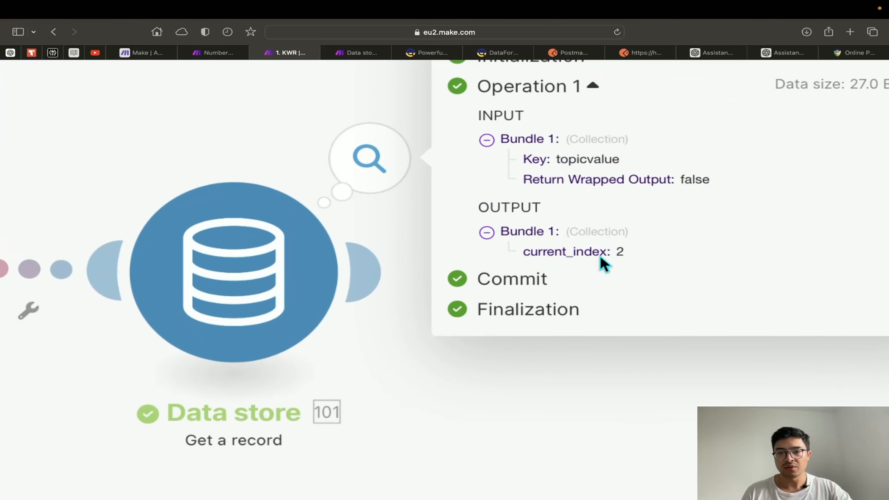
scroll(599, 255, "down", 3)
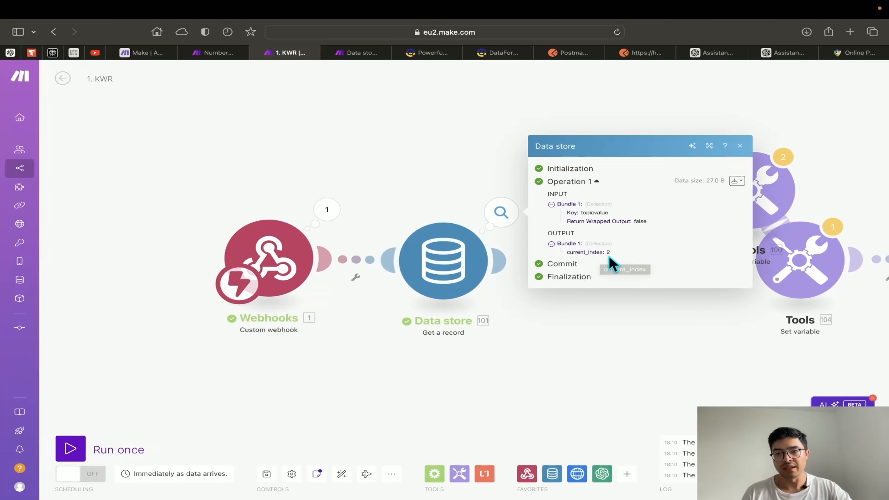
double_click(608, 252)
scroll(606, 250, "up", 5)
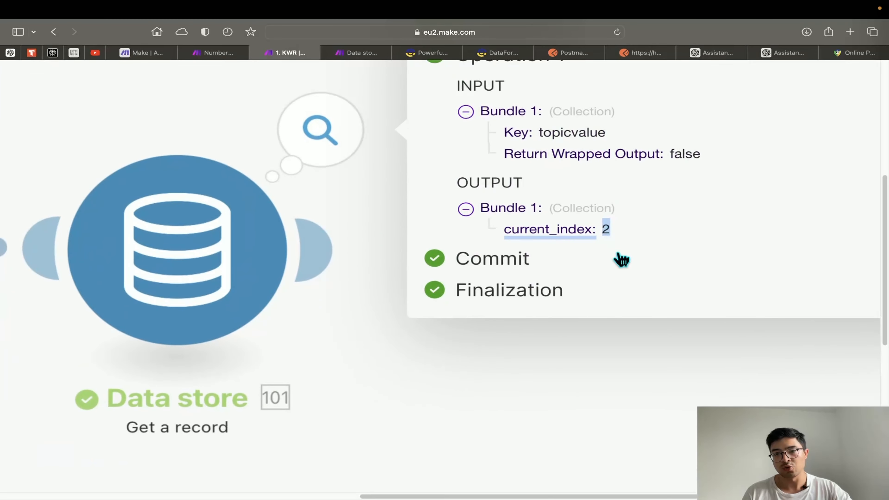
scroll(605, 226, "down", 5)
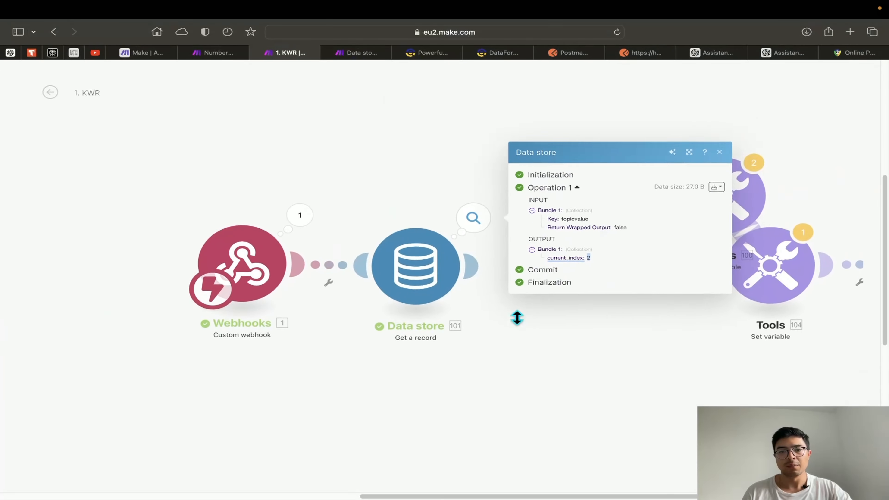
scroll(517, 318, "down", 3)
left_click(542, 348)
Reconnect Tools 100 between the Data store and Tools 104
scroll(544, 345, "up", 2)
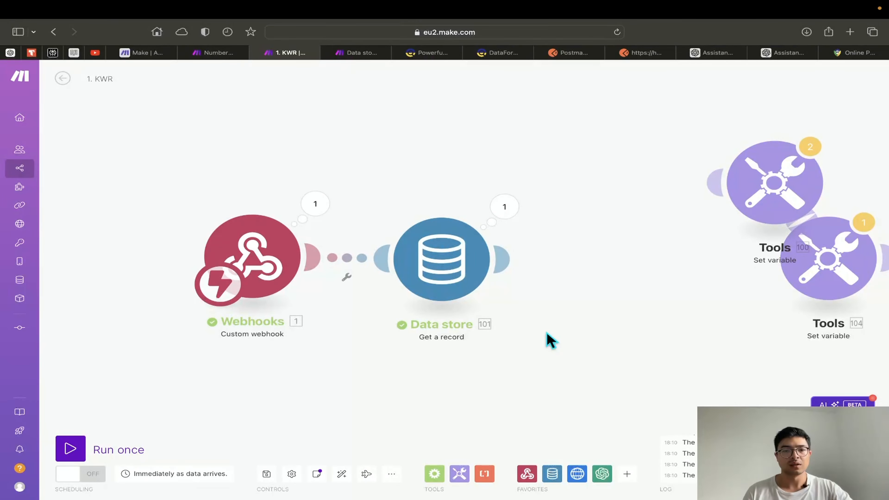
scroll(539, 336, "right", 2)
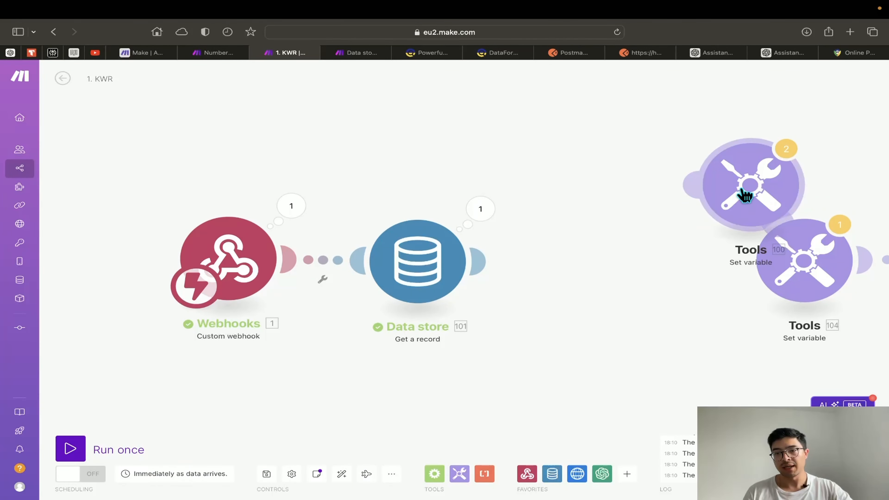
left_click_drag(744, 193, 601, 274)
scroll(634, 330, "right", 3)
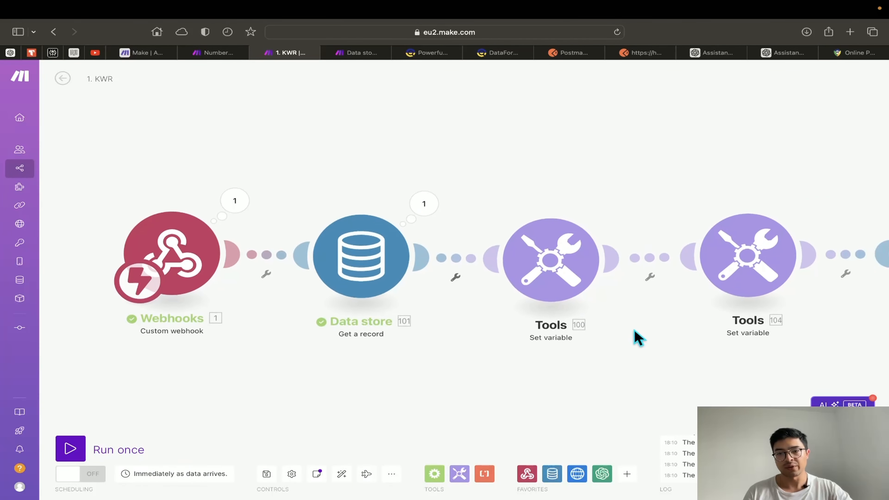
Start the Tools 100 variable value as a switch formula using current_index
left_click(540, 271)
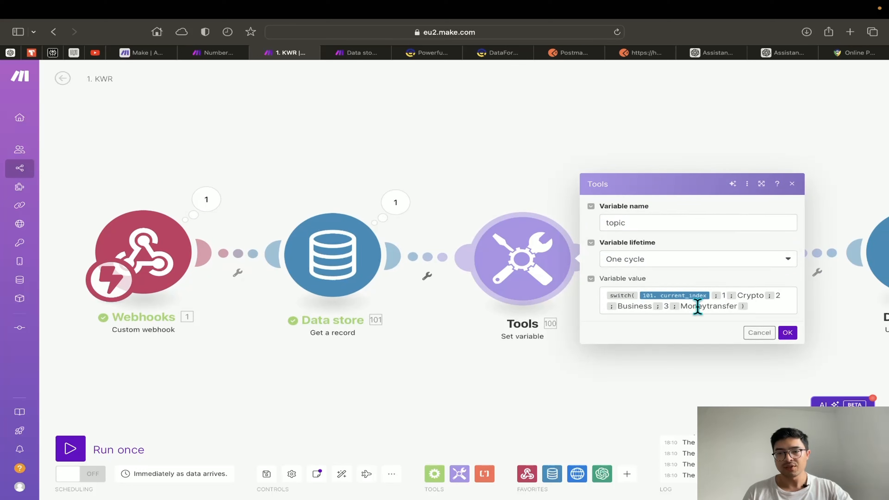
left_click(747, 306)
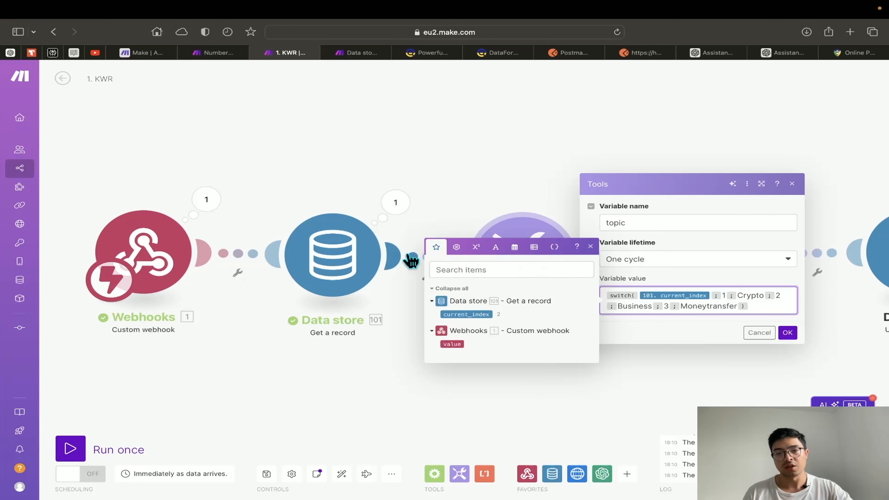
left_click(451, 314)
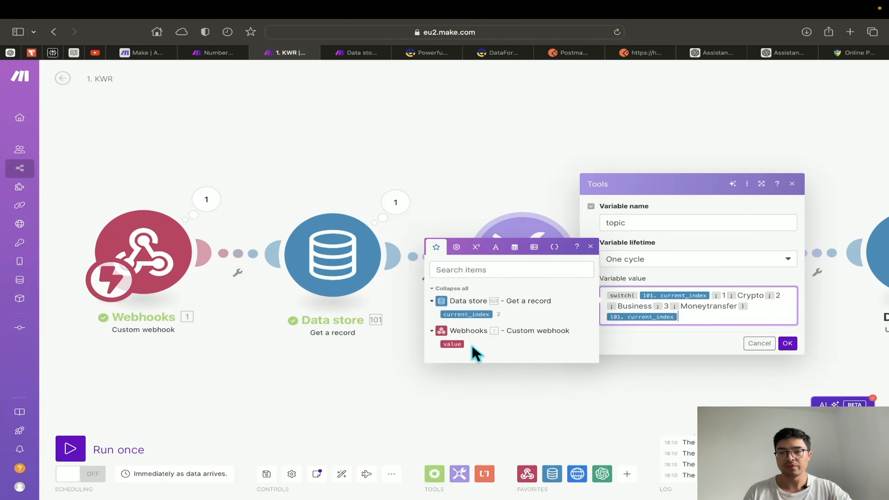
double_click(472, 314)
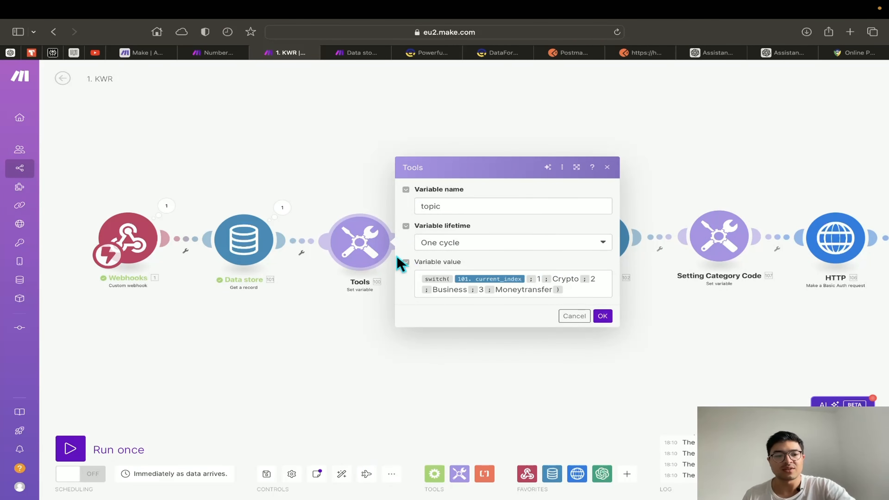
scroll(419, 231, "up", 5)
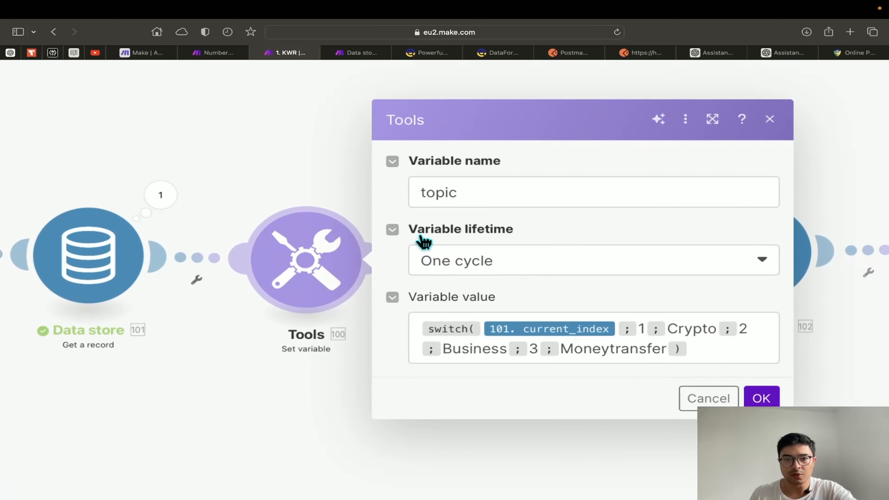
scroll(426, 253, "right", 2)
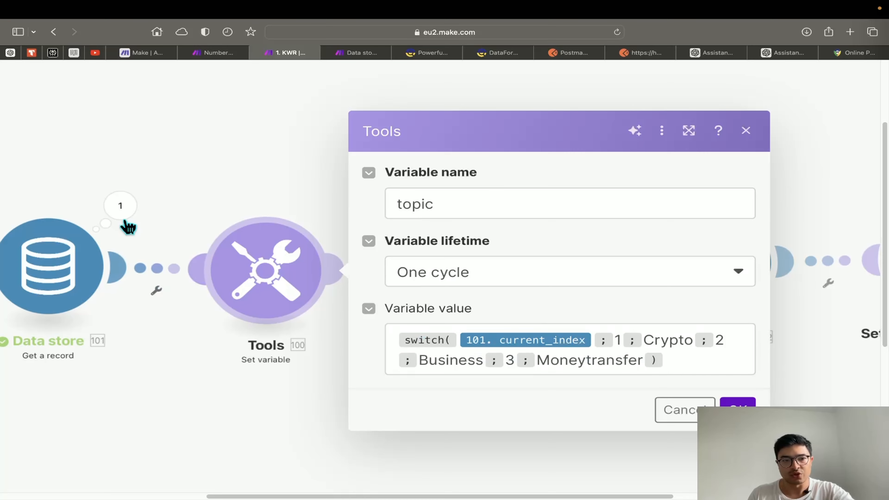
left_click(699, 367)
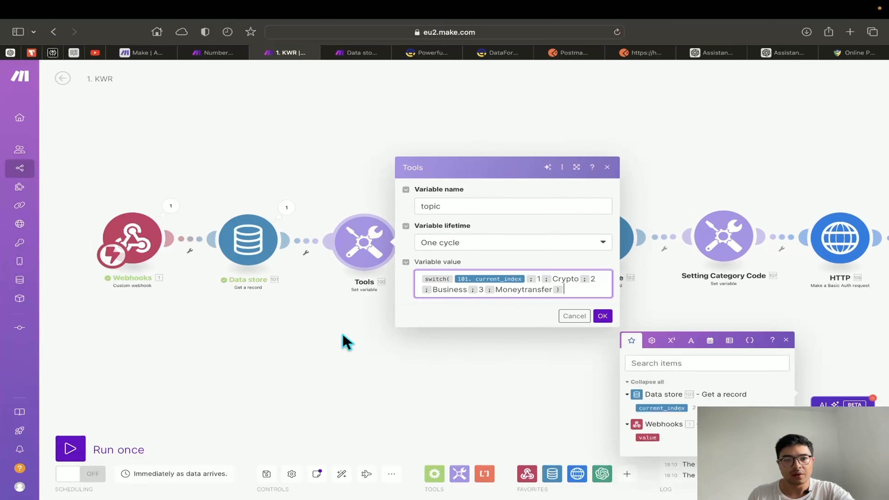
left_click(671, 408)
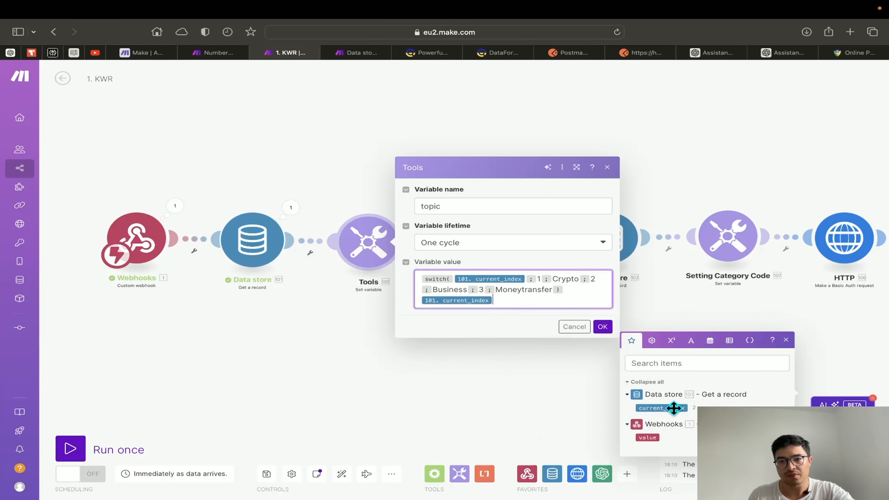
left_click(673, 408)
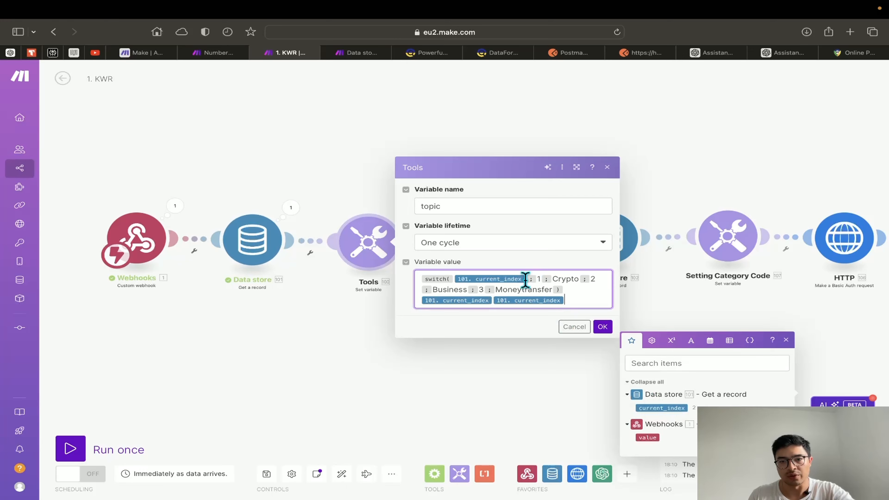
Clean the formula to switch(current_index;1;Crypto;2;Business;3;Moneytransfer), removing duplicate current_index items
scroll(510, 285, "up", 5)
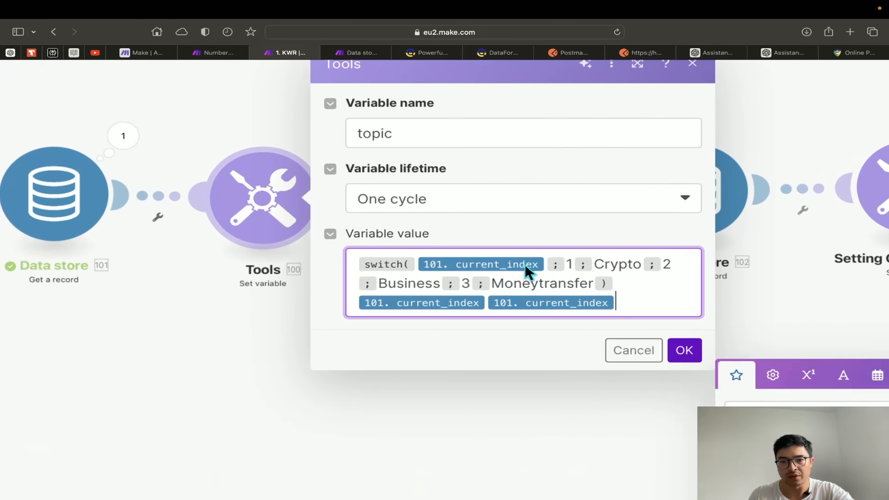
scroll(526, 272, "down", 5)
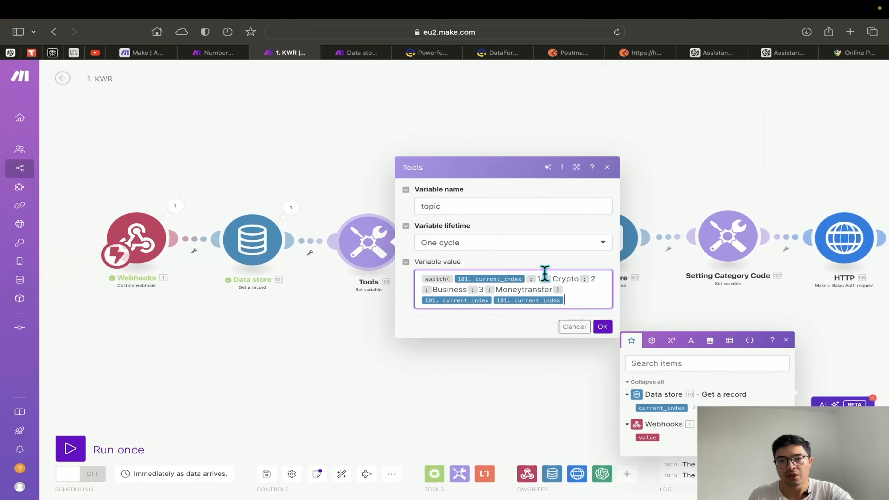
left_click(525, 278)
key("BackSpace")
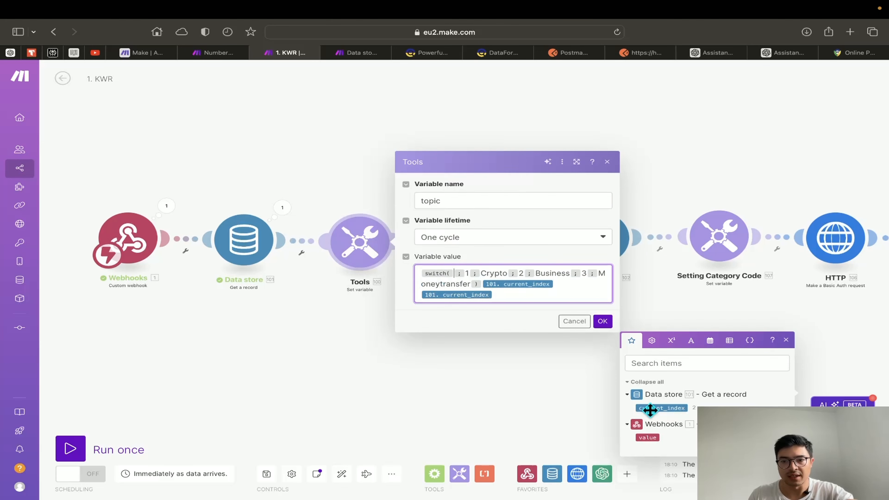
left_click(661, 408)
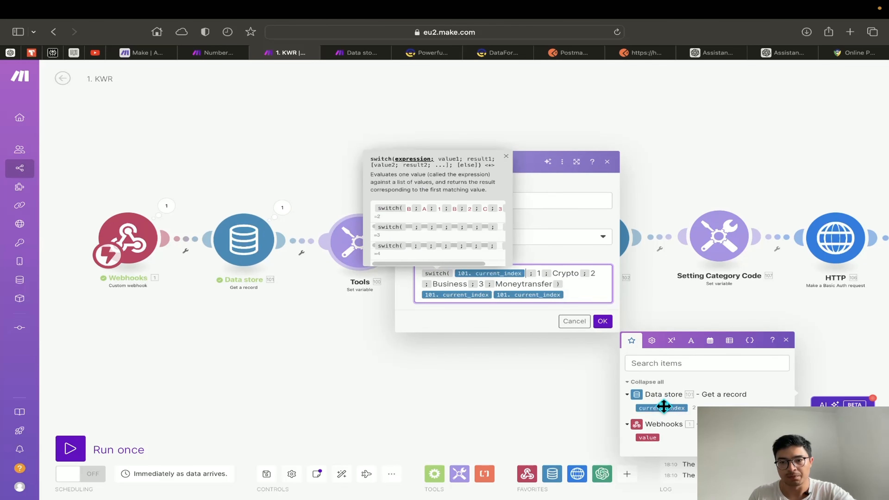
left_click(588, 300)
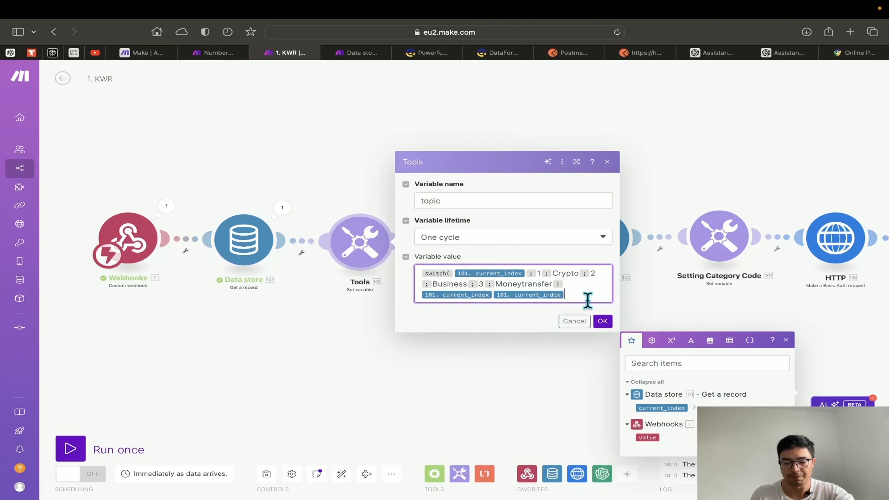
key("BackSpace")
key("BackSpace")
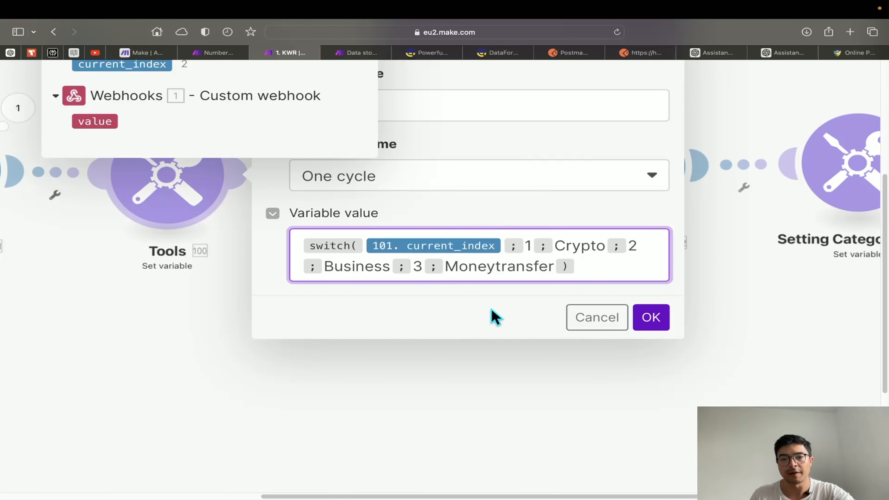
scroll(491, 309, "down", 5)
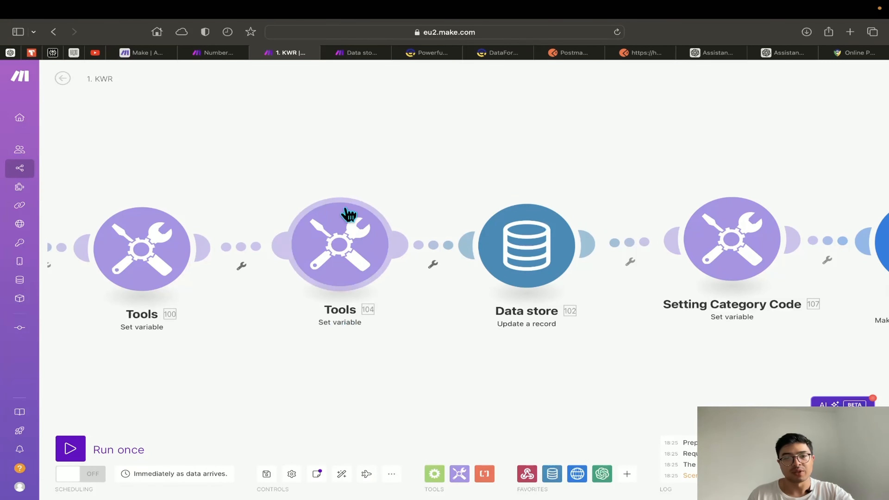
Set Tools 104's new_index to if(current_index = 3; 1; current_index + 1) after checking Number Store
left_click(339, 252)
scroll(462, 275, "up", 3)
scroll(454, 272, "up", 2)
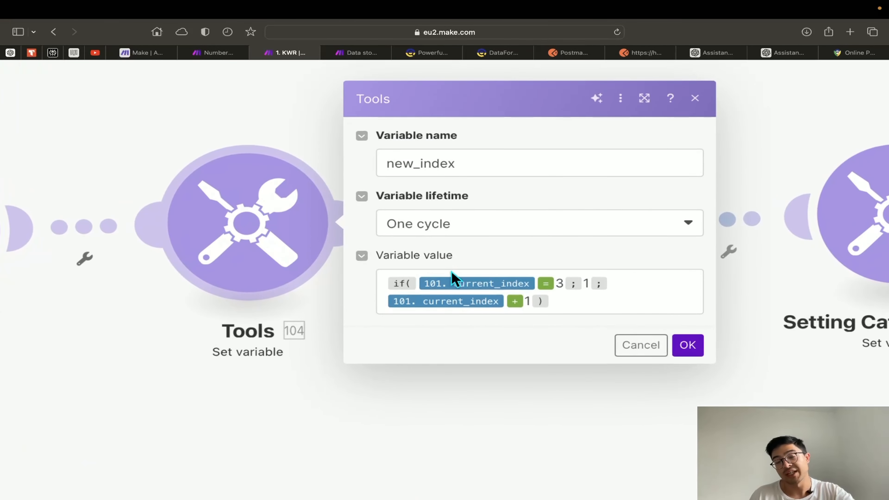
scroll(453, 272, "up", 2)
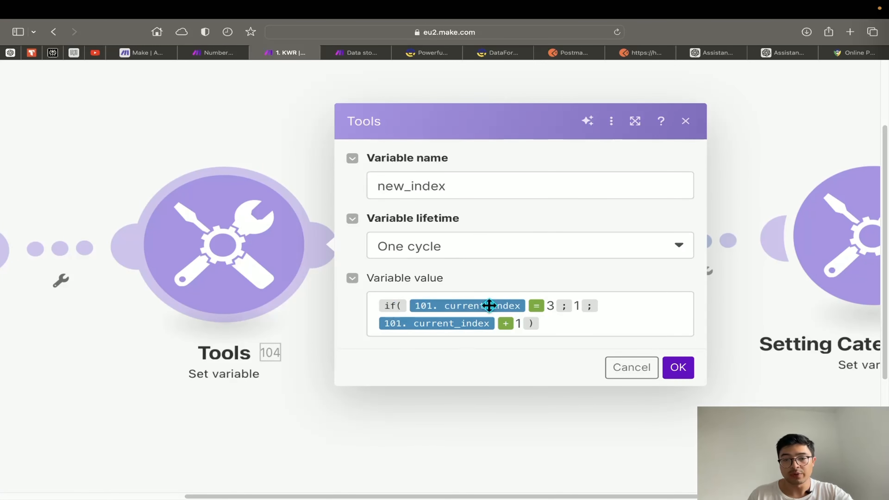
left_click(215, 56)
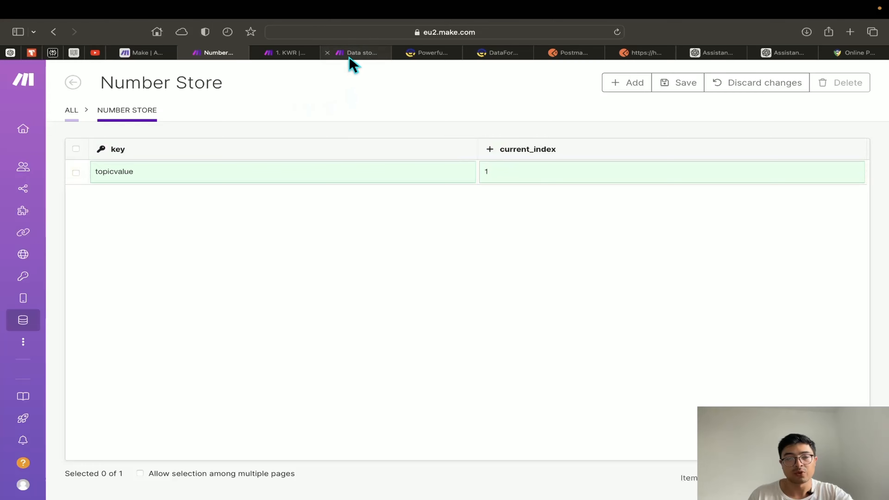
left_click(288, 54)
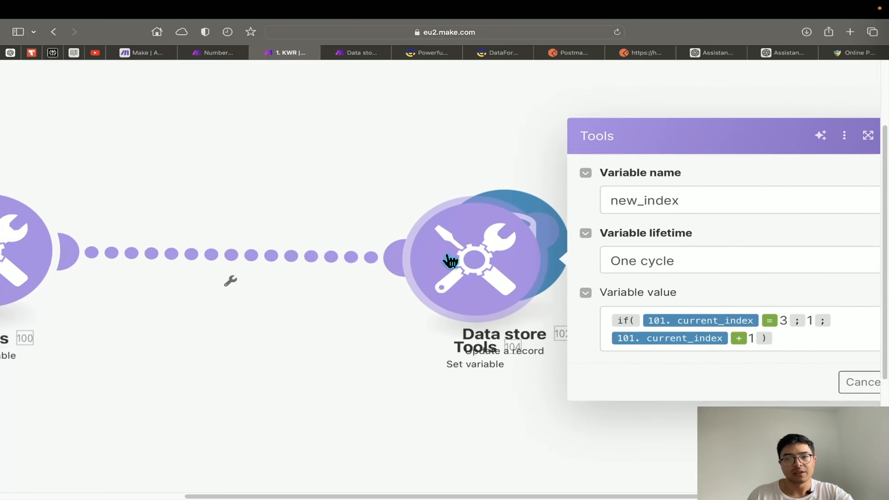
scroll(592, 277, "down", 10)
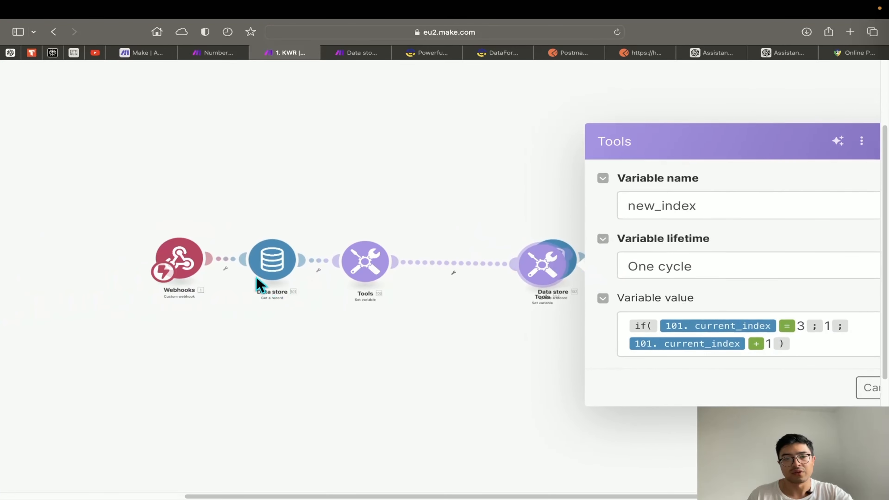
scroll(259, 284, "up", 5)
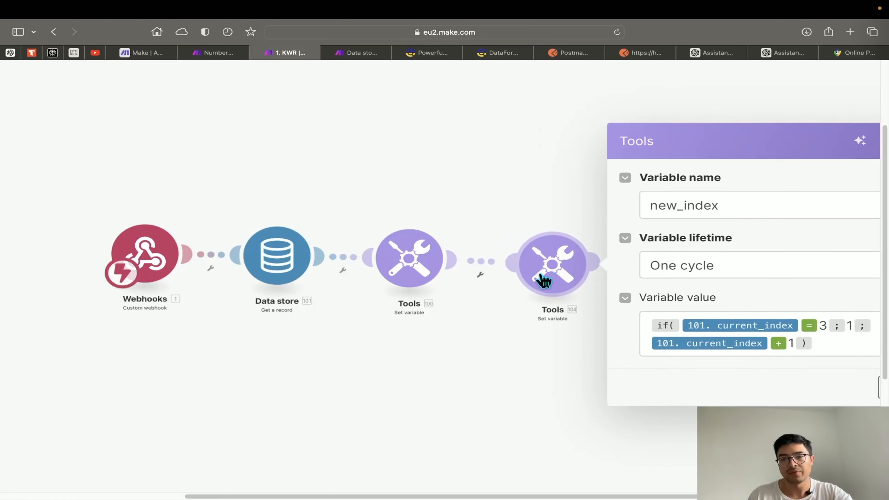
left_click(543, 280)
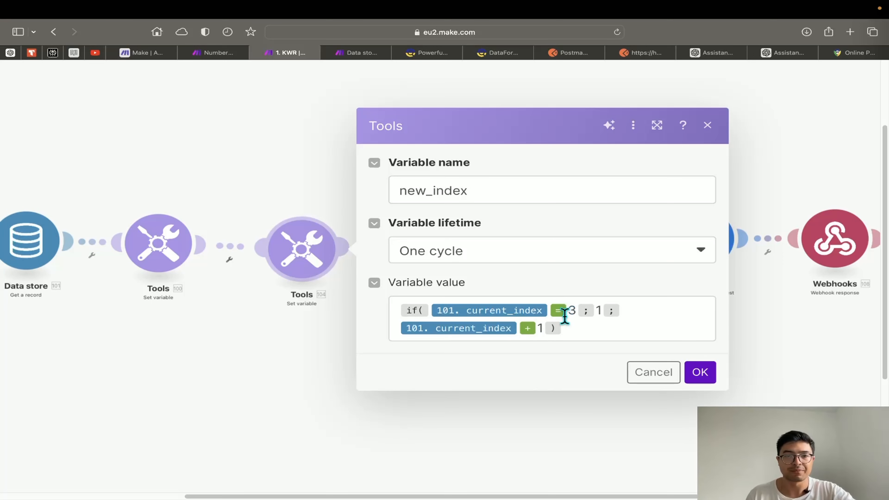
left_click(700, 372)
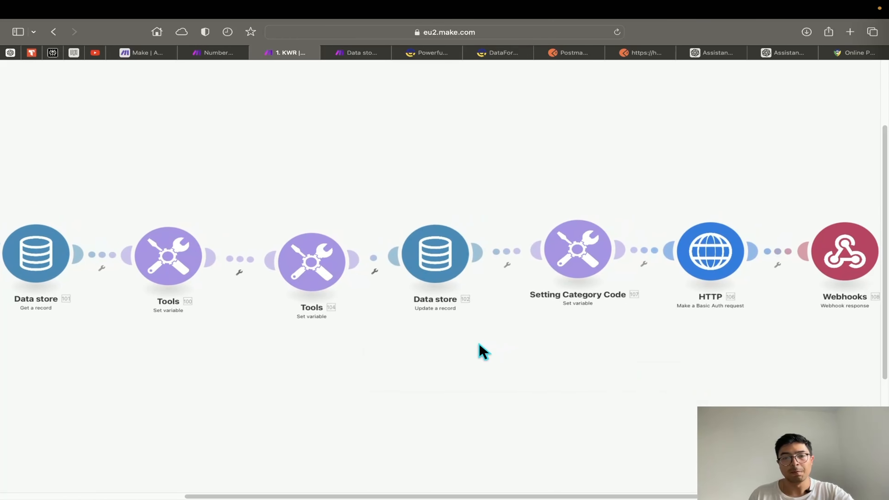
Map 104.new_index into the Data store update's current_index for key topicvalue
left_click(438, 252)
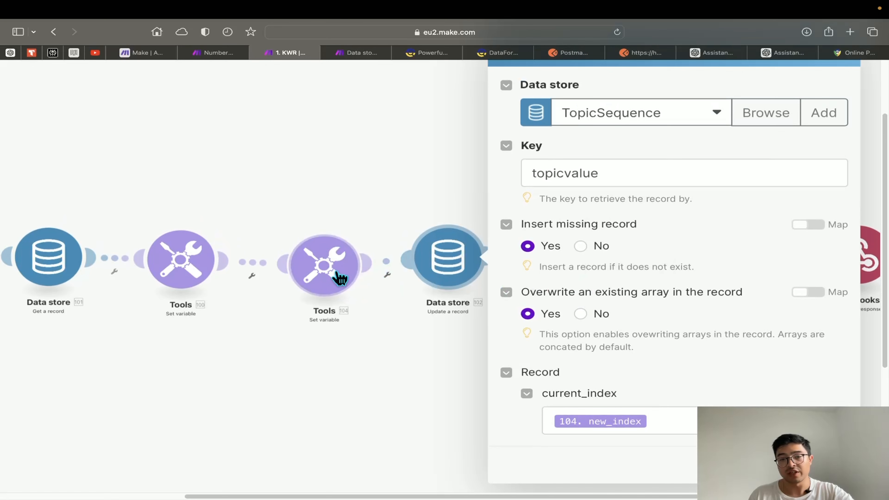
left_click_drag(337, 276, 329, 270)
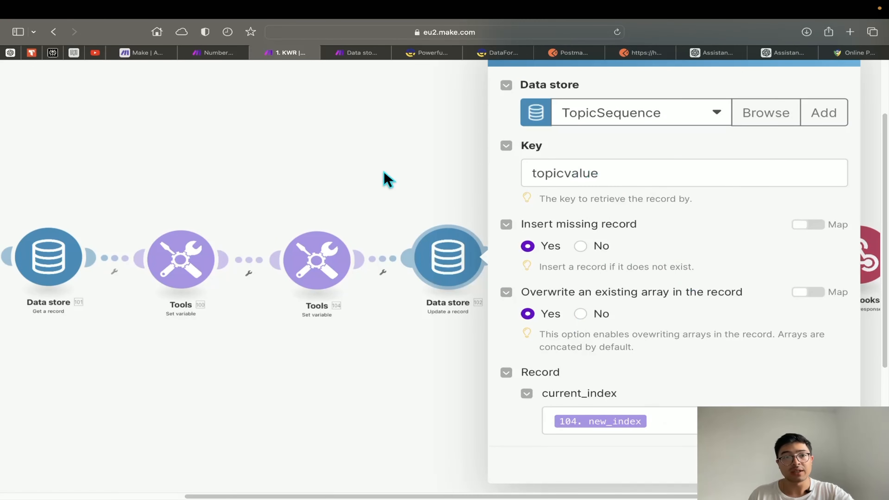
left_click(219, 54)
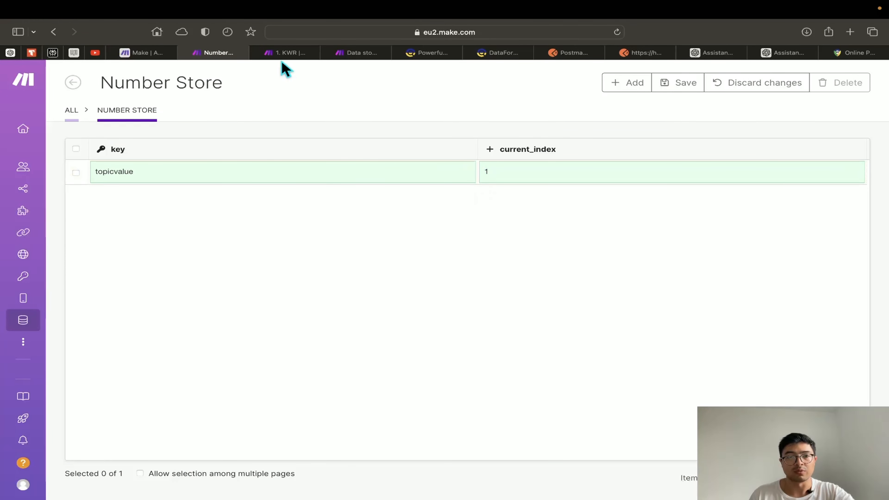
left_click(285, 53)
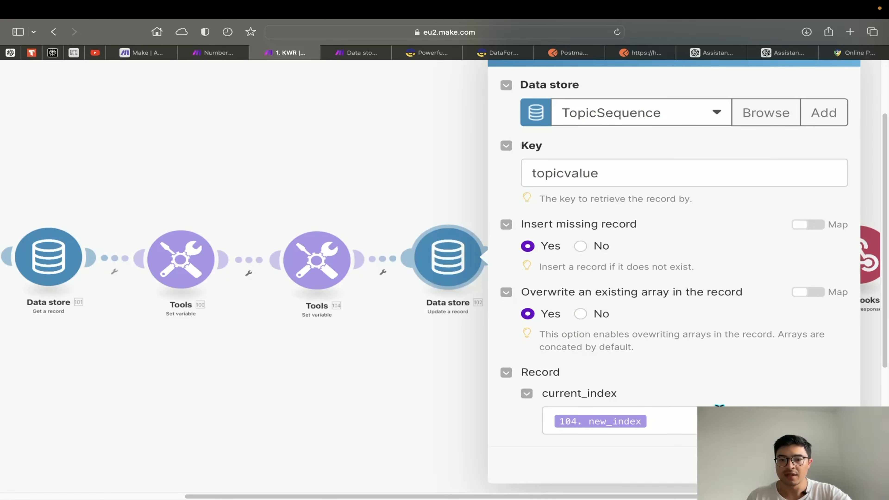
left_click(626, 422)
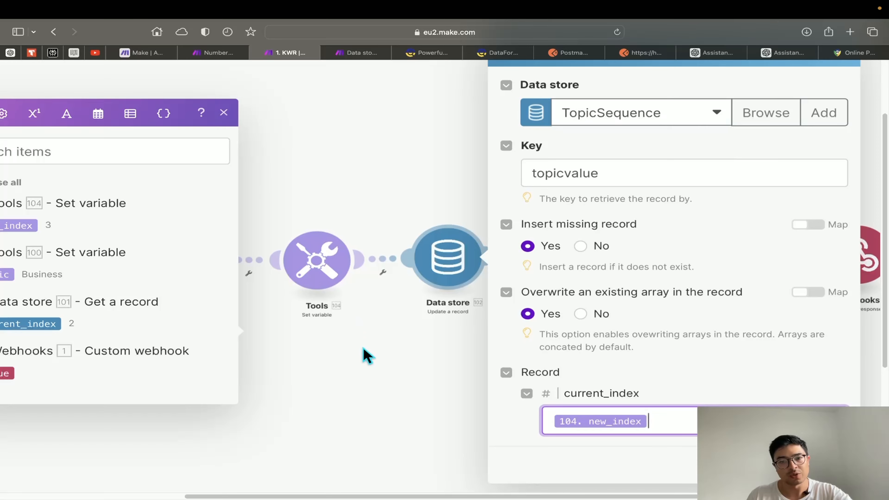
scroll(135, 279, "down", 5)
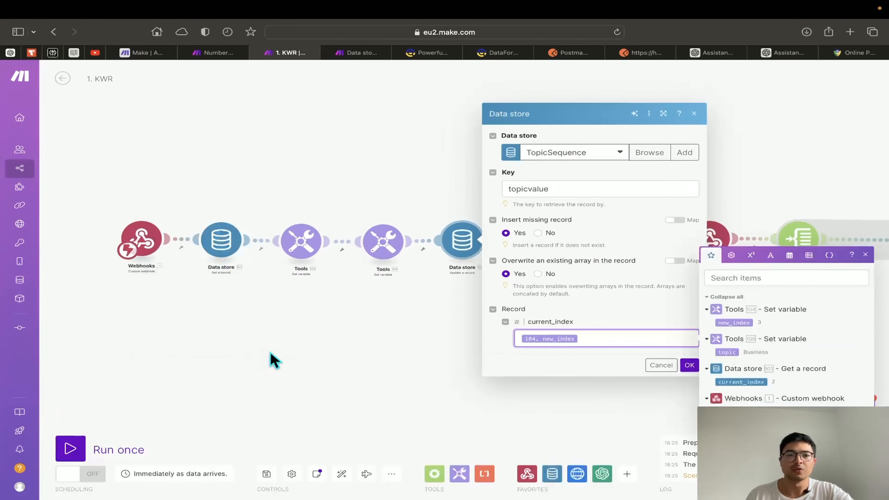
left_click(270, 352)
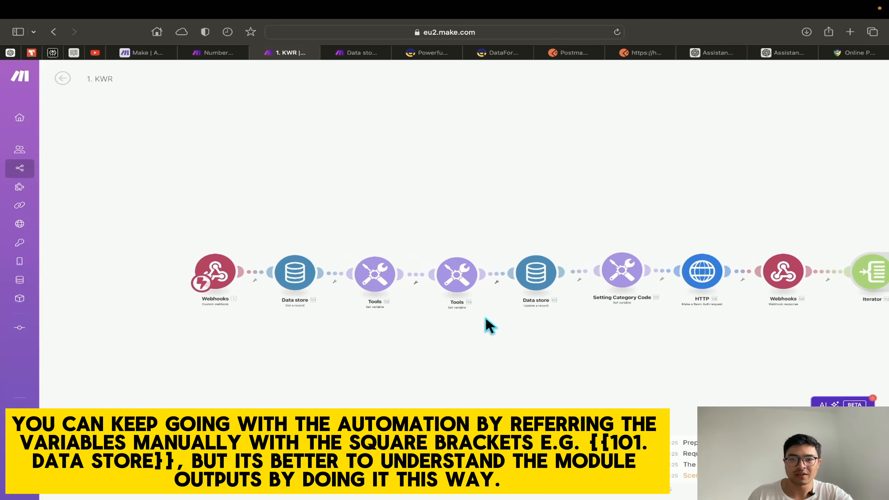
Unlink Data store 102 from the chain after Tools 104
scroll(500, 298, "up", 3)
left_click(500, 277)
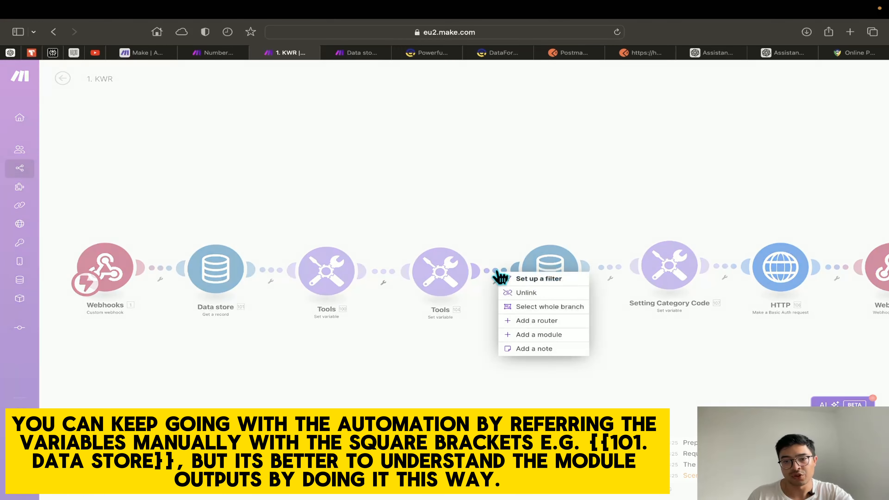
left_click(513, 293)
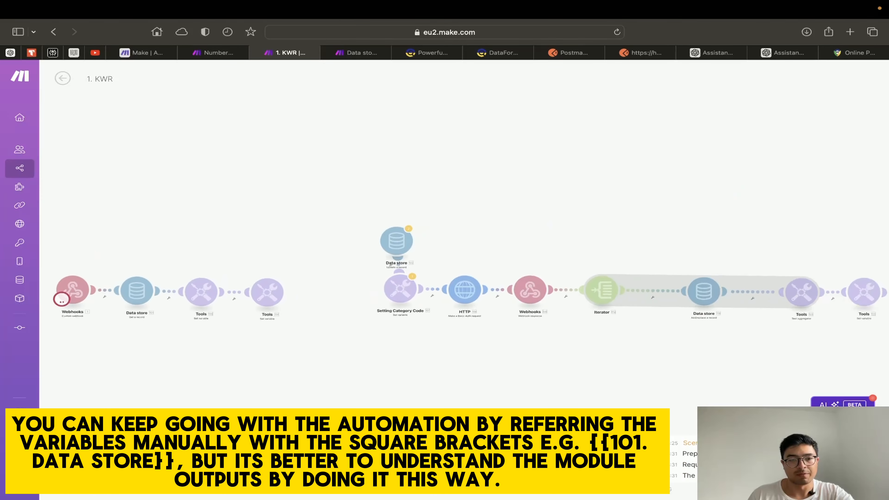
left_click_drag(216, 388, 456, 391)
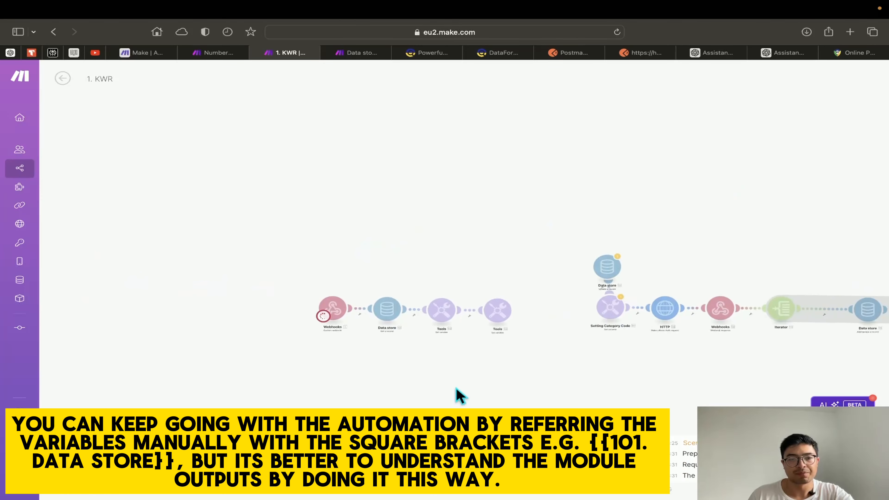
scroll(408, 348, "up", 5)
scroll(602, 371, "down", 3)
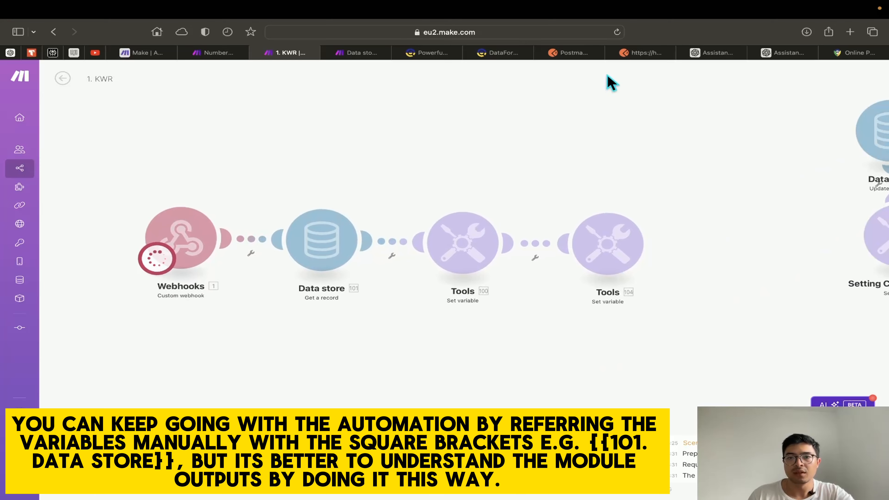
Trigger a run from Postman, then reconnect Data store 102 before Setting Category Code
left_click(641, 56)
left_click(813, 144)
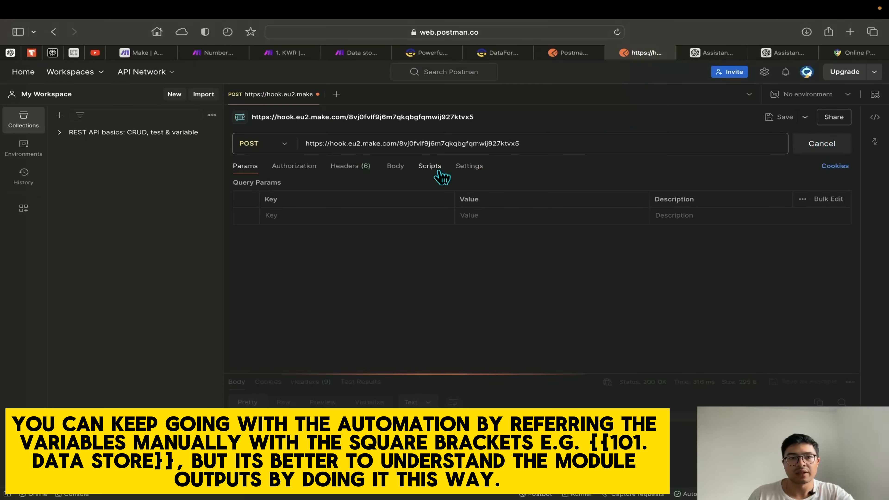
left_click(280, 53)
scroll(555, 356, "right", 5)
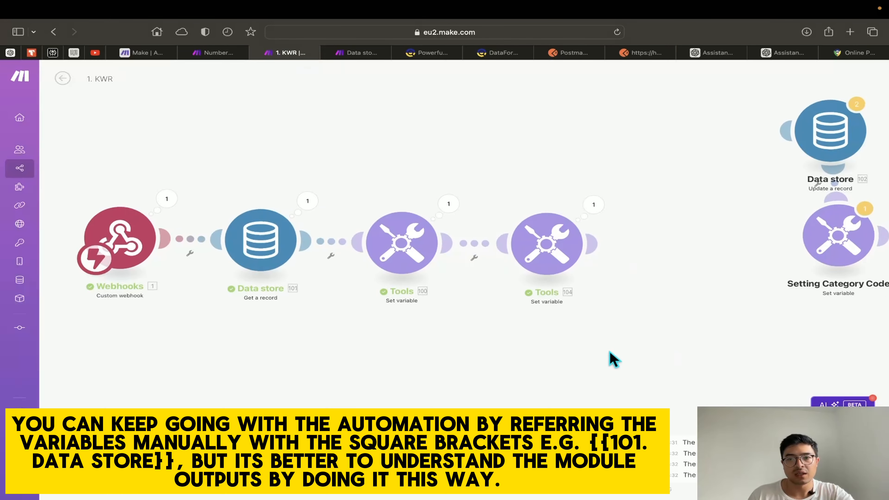
left_click_drag(756, 158, 616, 267)
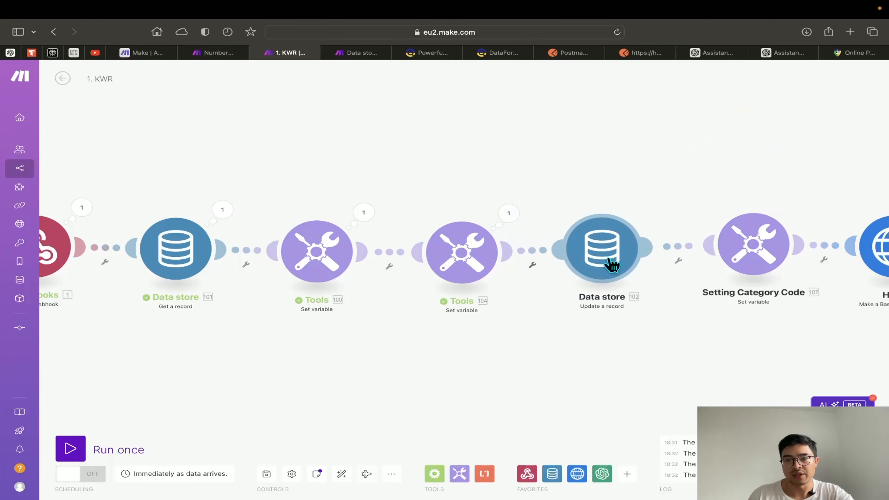
Recheck the Data store 102 current_index mapping against the Number Store record and confirm it
left_click(580, 267)
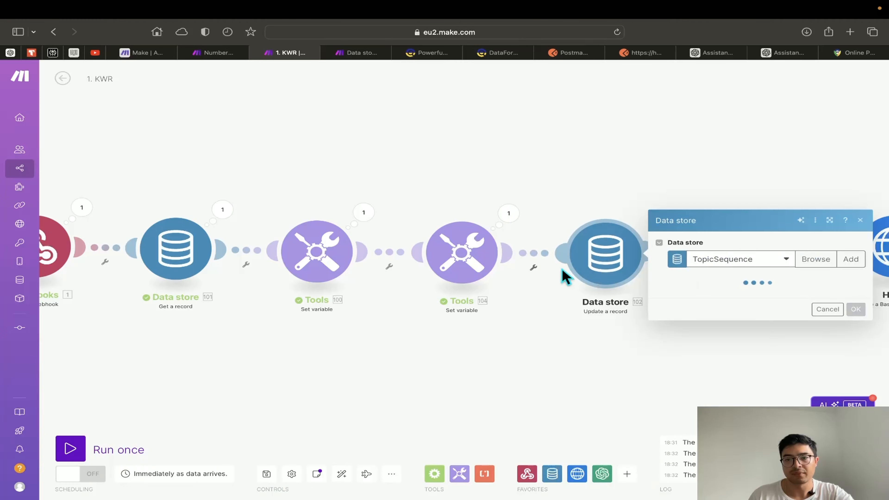
left_click(768, 351)
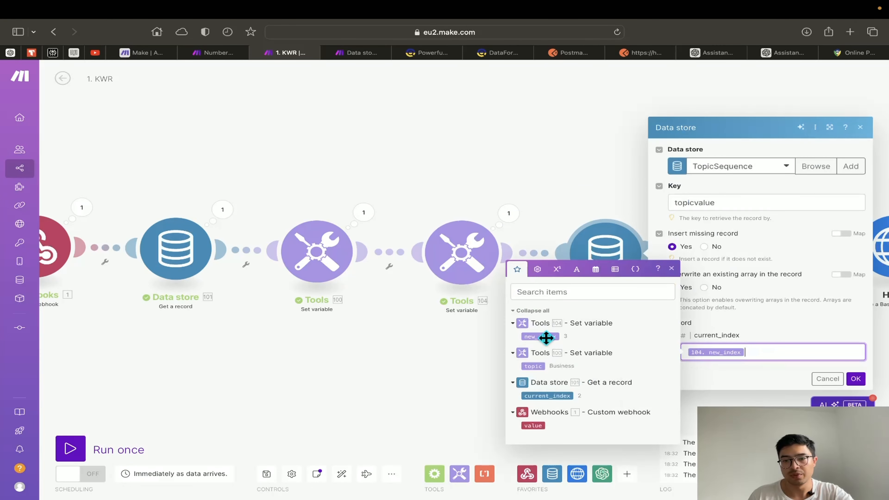
left_click(463, 273)
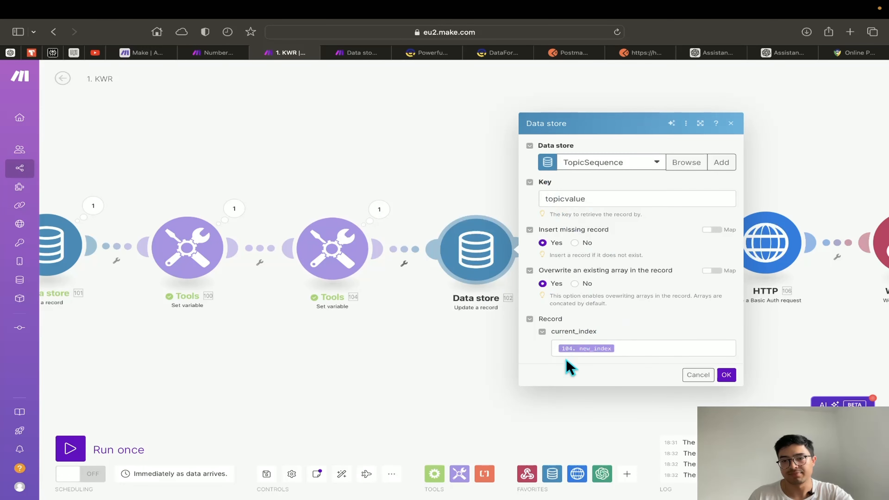
scroll(612, 350, "up", 5)
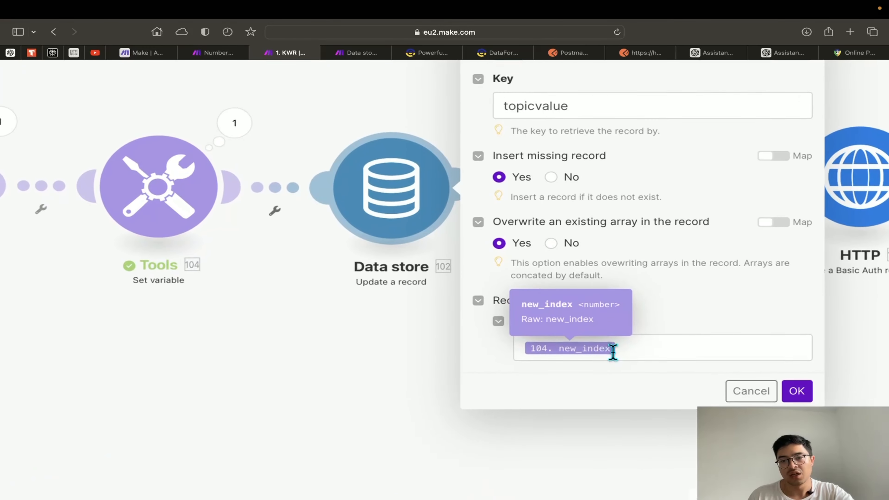
scroll(547, 332, "down", 5)
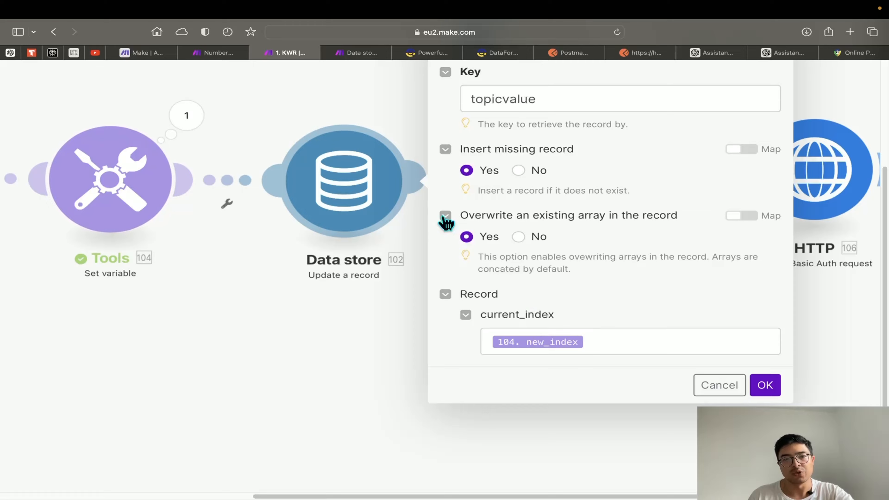
left_click(219, 53)
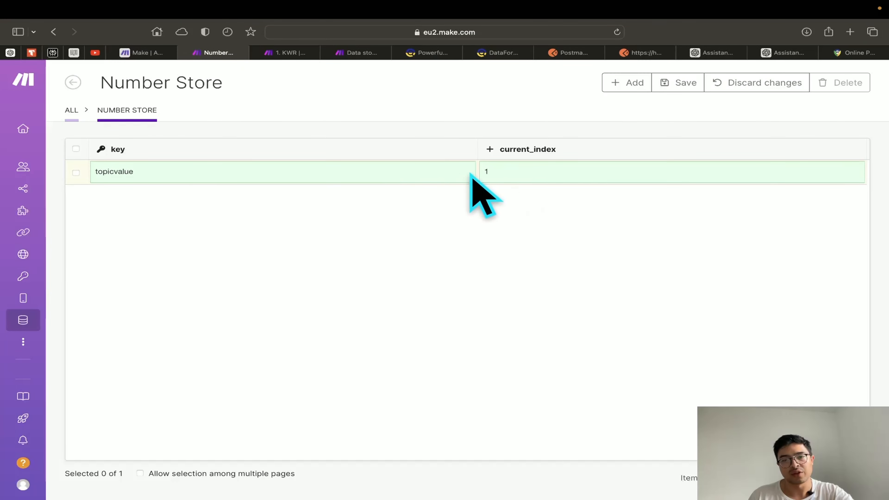
left_click(288, 53)
scroll(591, 324, "down", 5)
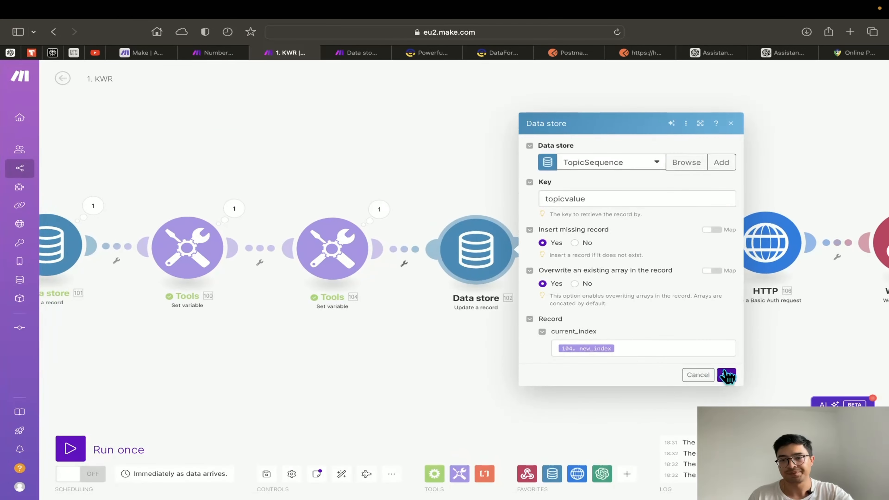
left_click(675, 350)
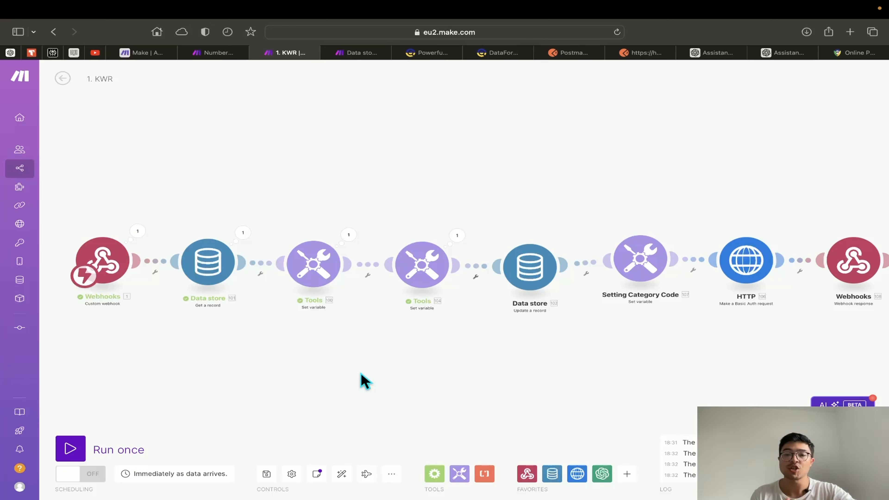
Open Tools 104's last run output showing new_index 3
scroll(492, 361, "up", 2)
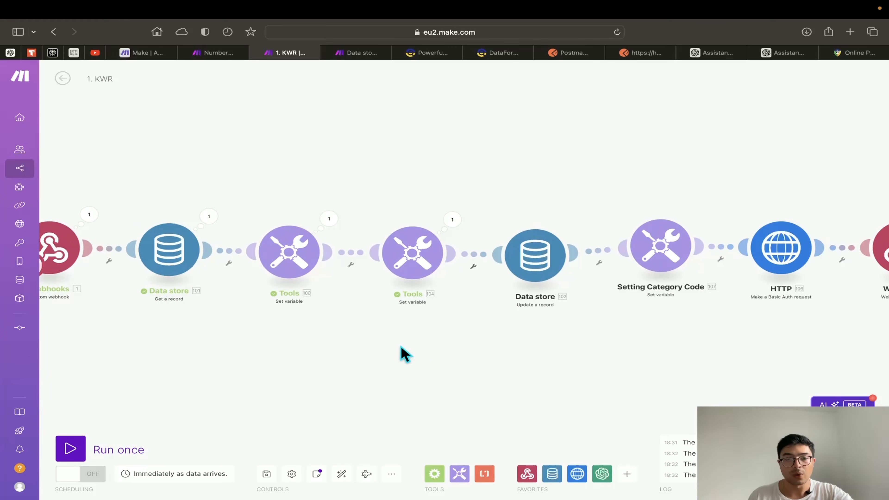
scroll(447, 363, "up", 2)
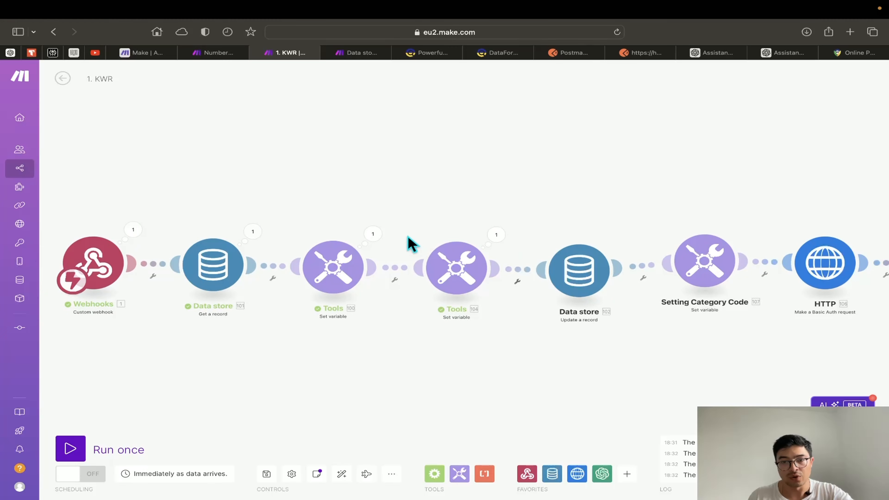
left_click(496, 235)
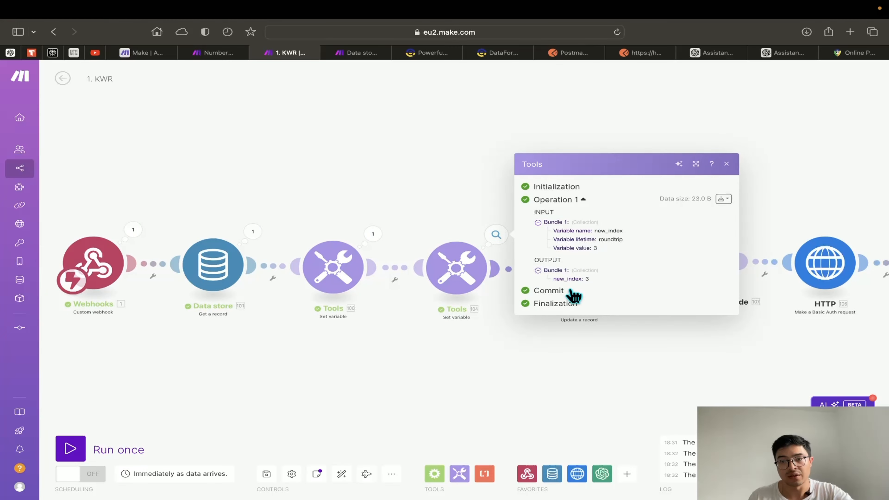
Unlink Setting Category Code and HTTP from the chain after Data store
scroll(577, 293, "up", 5)
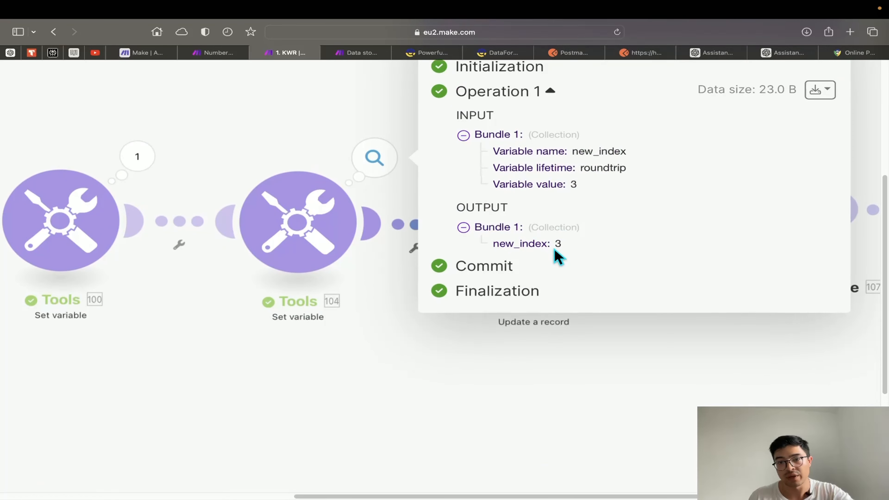
scroll(560, 261, "up", 1)
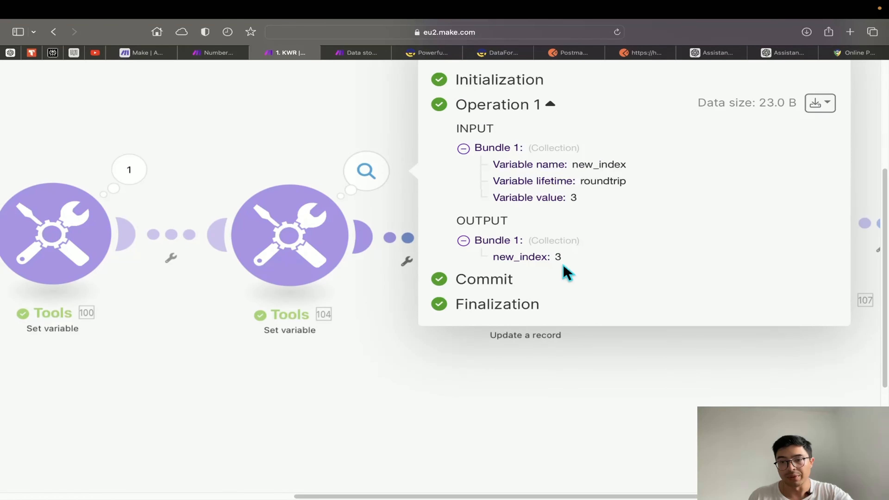
scroll(449, 312, "down", 5)
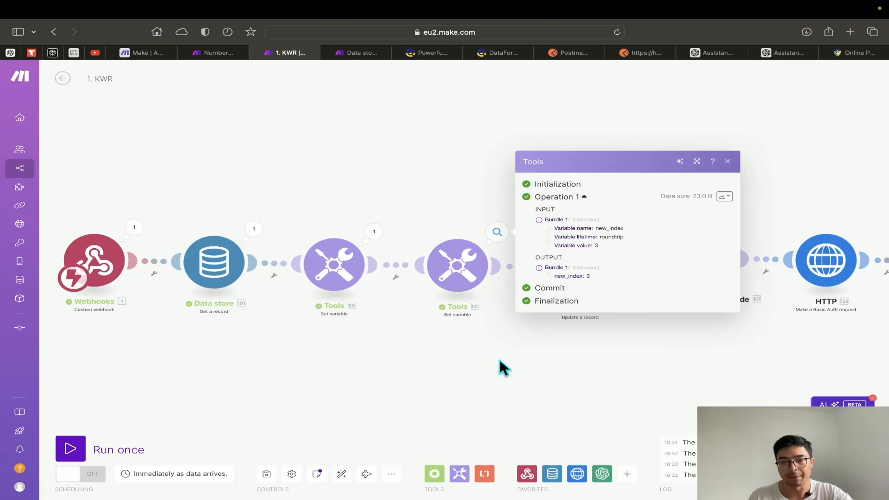
left_click(576, 354)
left_click_drag(576, 354, 548, 374)
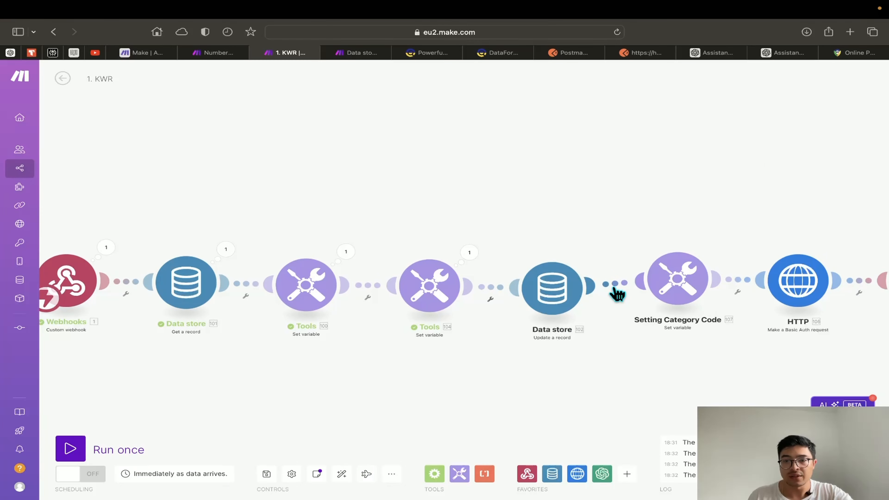
left_click(616, 289)
left_click(641, 313)
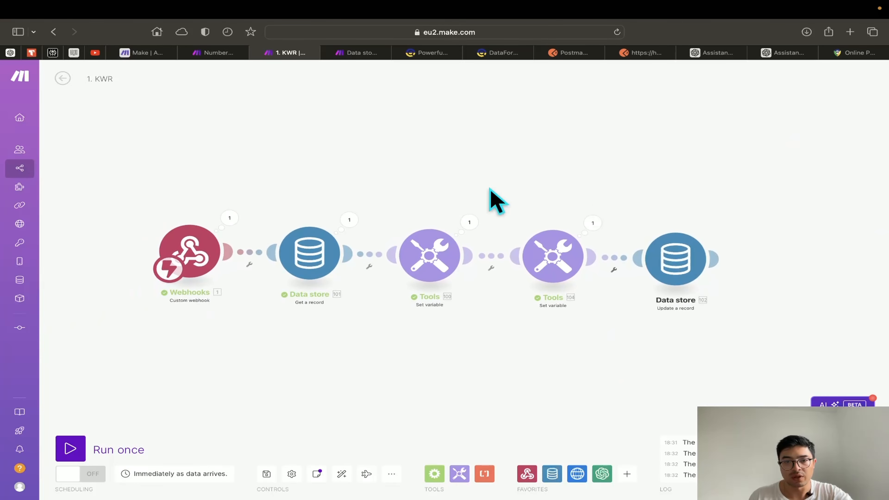
Review Tools 104's run output again, then close it
left_click(592, 226)
scroll(670, 289, "up", 5)
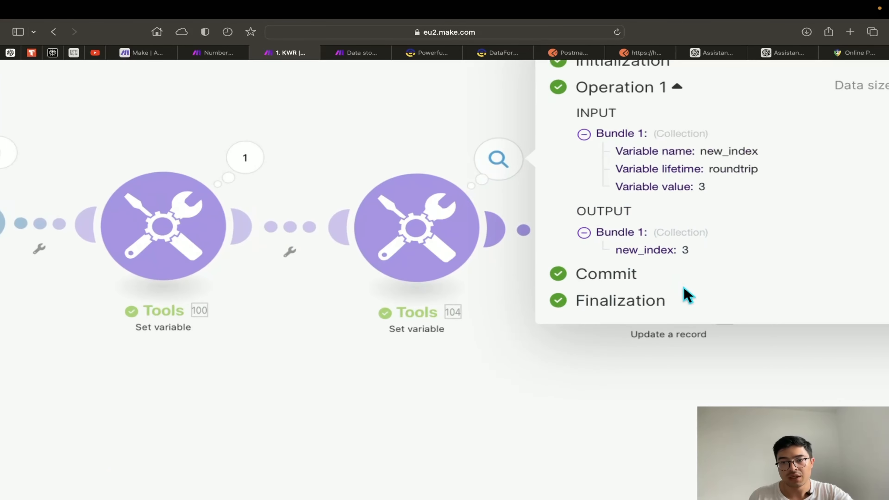
scroll(692, 256, "down", 2)
scroll(693, 220, "up", 1)
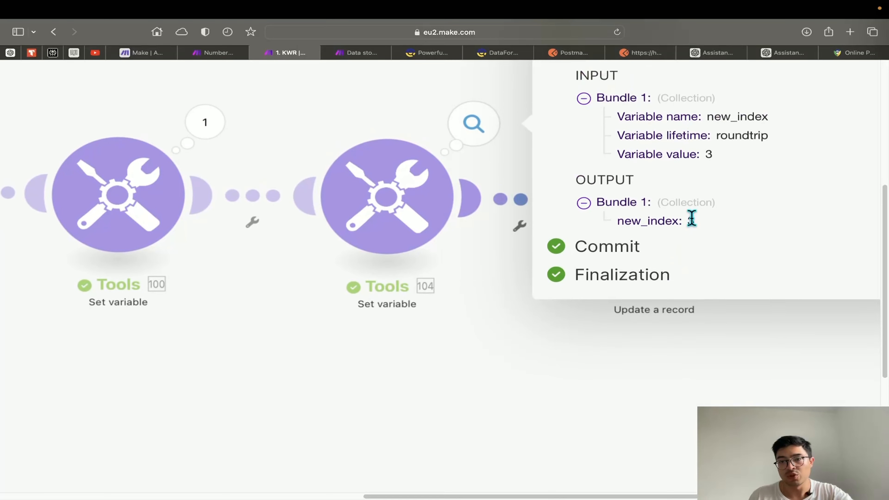
scroll(634, 288, "down", 5)
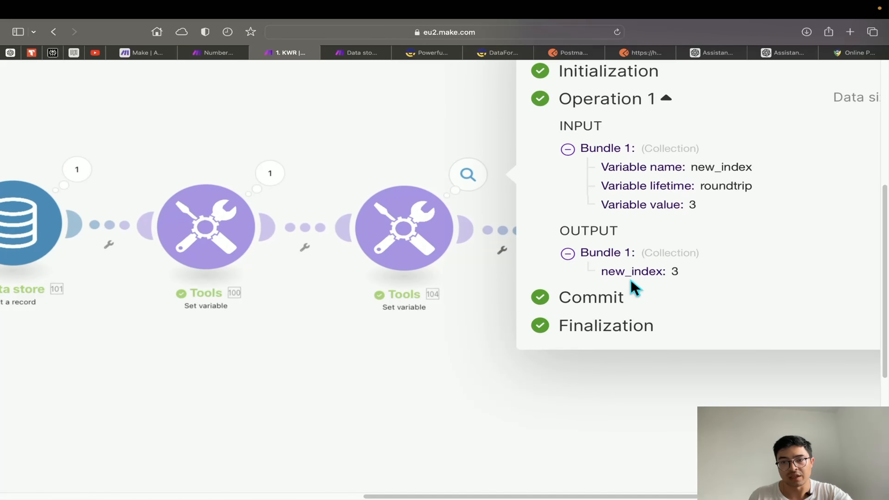
left_click(467, 304)
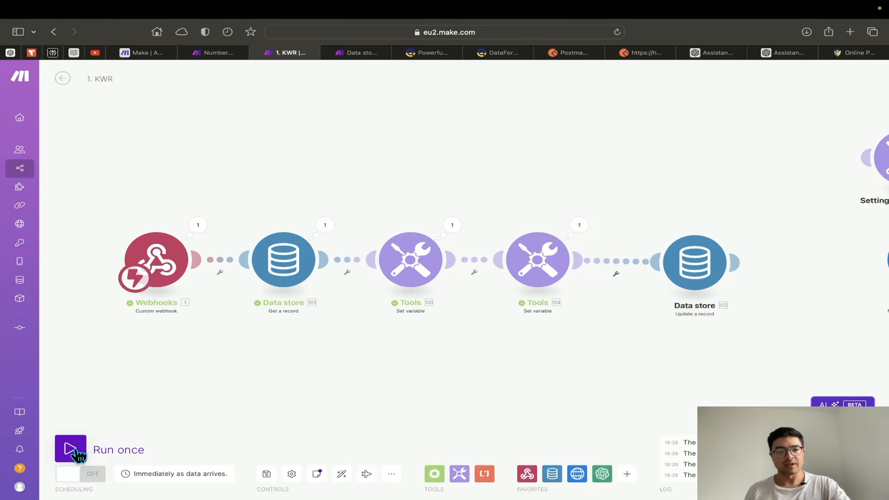
Run the scenario once, past the queued-data warning, triggered by a Postman request
left_click(74, 452)
left_click(210, 481)
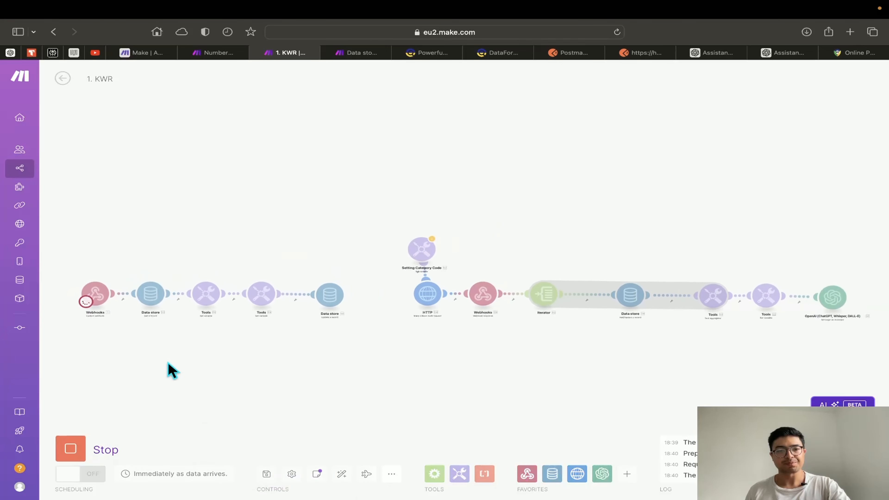
scroll(253, 349, "up", 3)
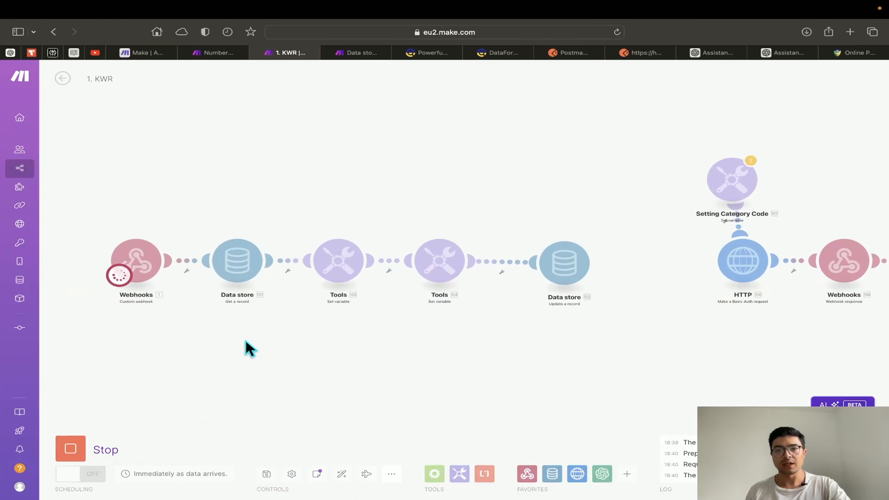
left_click(644, 53)
left_click(813, 149)
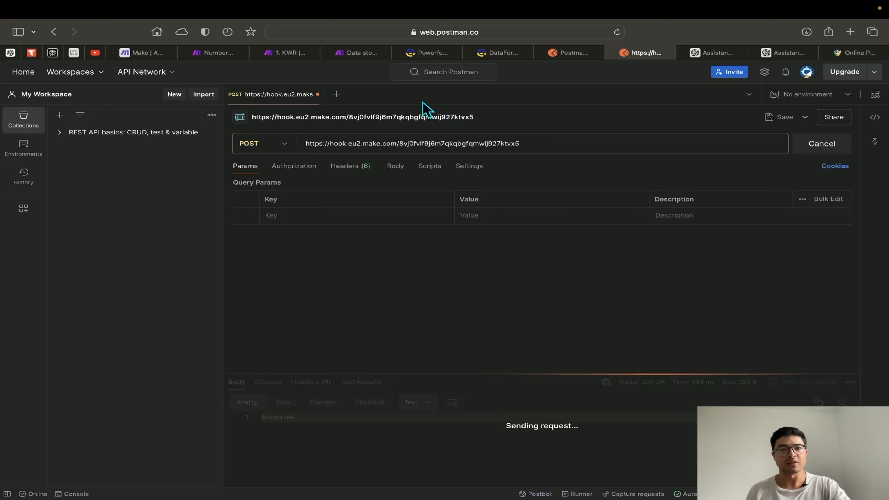
left_click(300, 53)
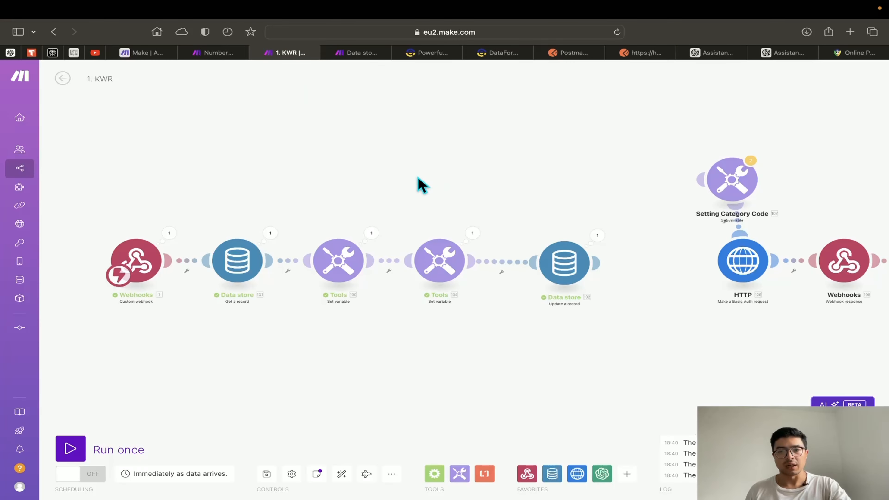
Check Tools 104's new run output shows new_index 1
scroll(524, 184, "right", 2)
scroll(460, 258, "up", 5)
left_click(433, 227)
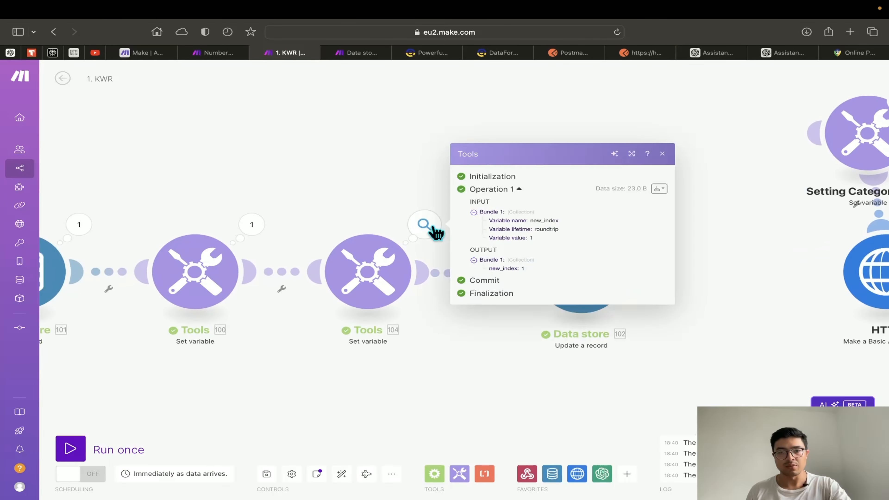
scroll(509, 285, "up", 5)
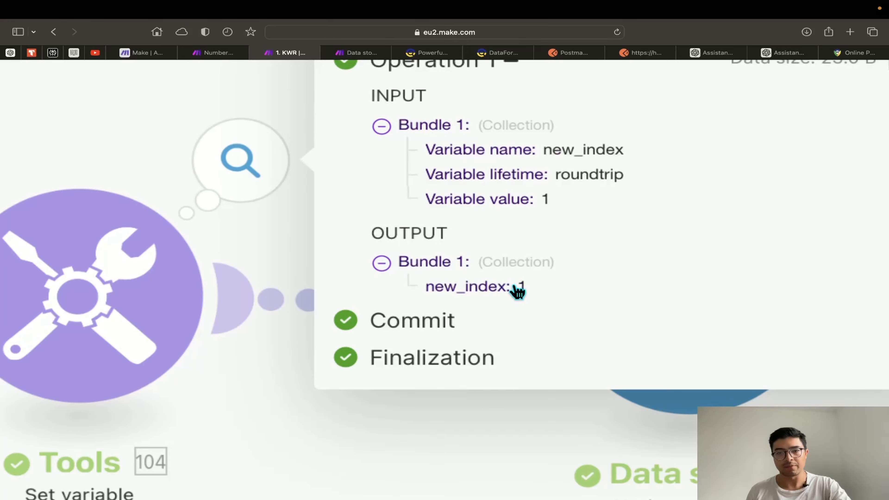
scroll(518, 291, "down", 5)
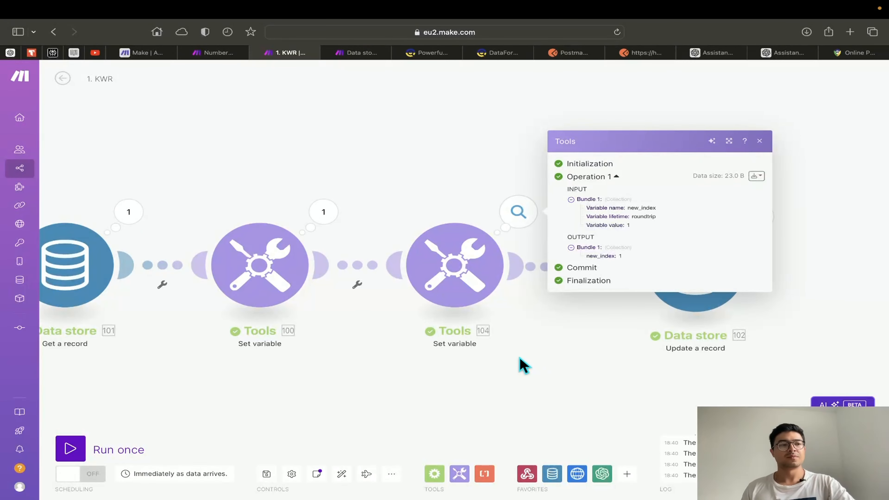
scroll(560, 357, "right", 10)
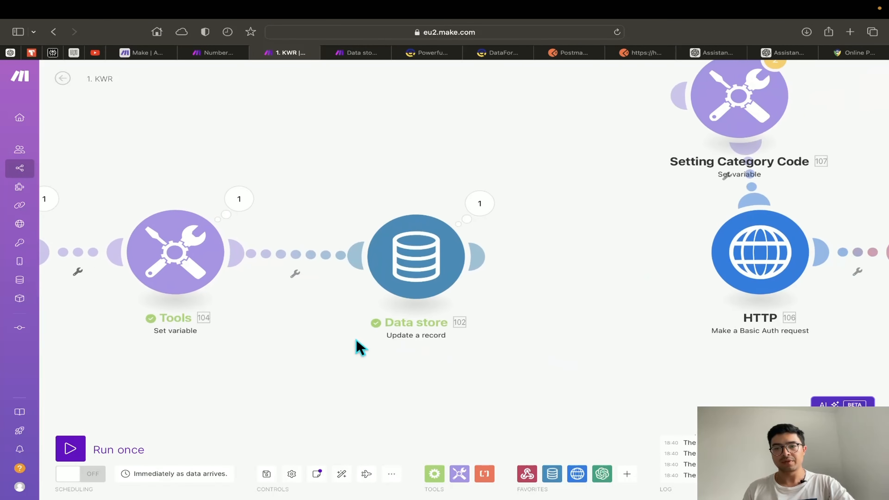
scroll(355, 347, "down", 2)
Reconnect Setting Category Code between Data store and HTTP
left_click_drag(665, 170, 557, 294)
left_click_drag(636, 364, 423, 343)
scroll(407, 351, "down", 5)
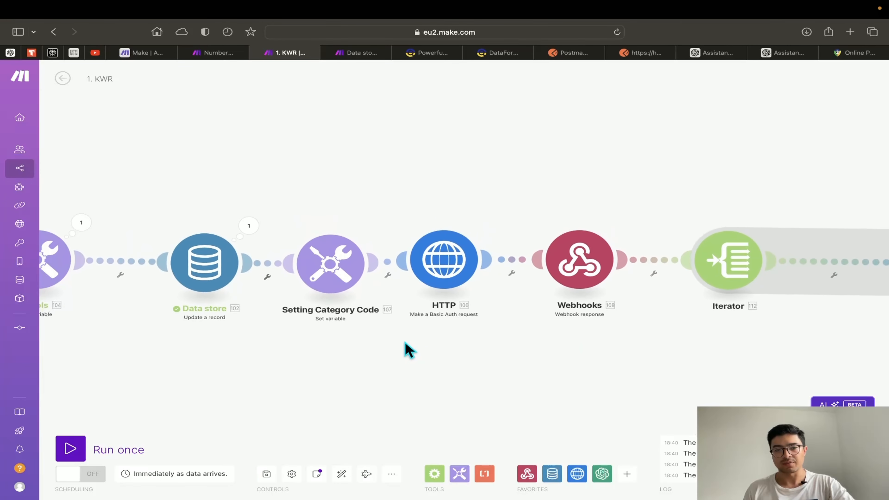
left_click_drag(527, 343, 316, 330)
left_click_drag(179, 314, 236, 308)
scroll(236, 307, "up", 5)
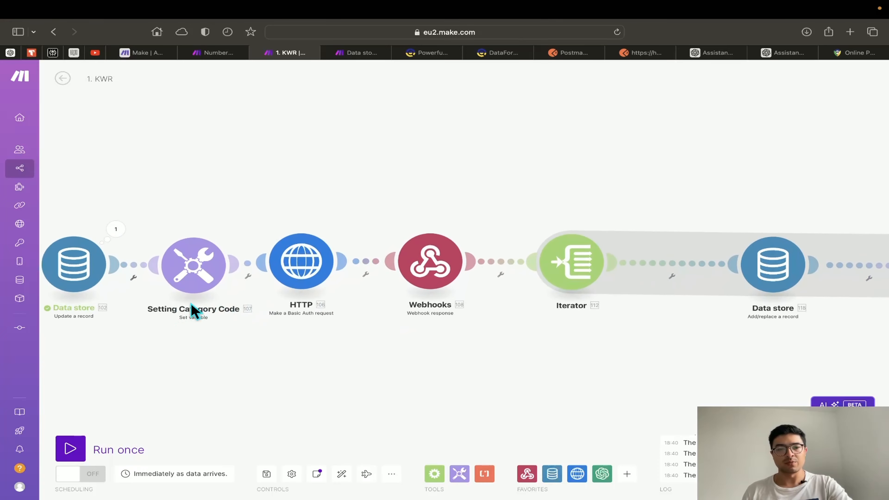
left_click_drag(178, 333, 354, 336)
scroll(352, 336, "up", 2)
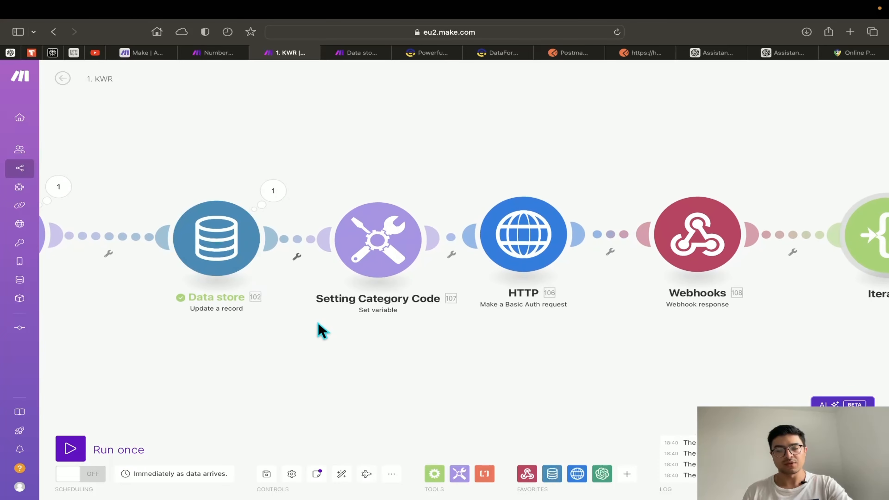
left_click(351, 274)
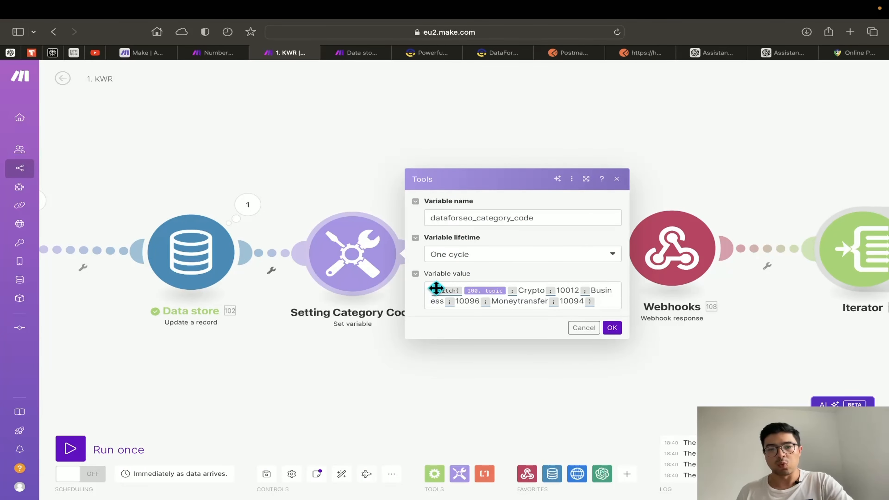
left_click(431, 358)
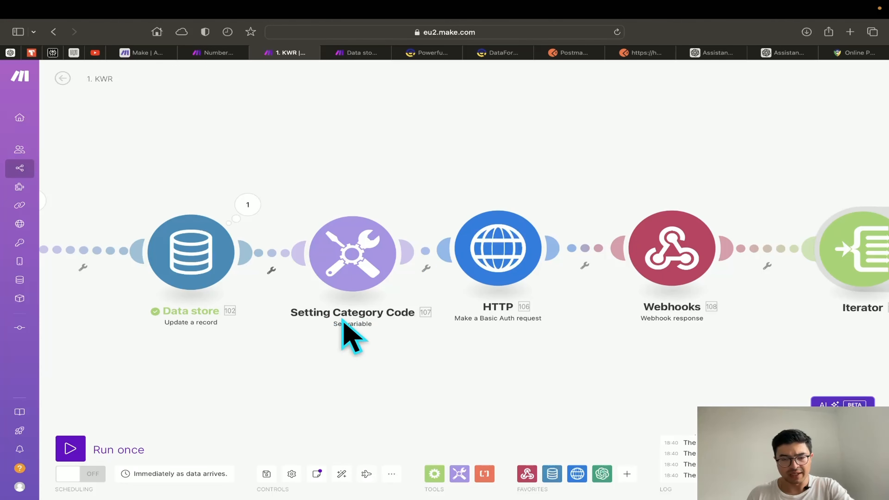
left_click_drag(343, 333, 591, 343)
scroll(658, 385, "right", 5)
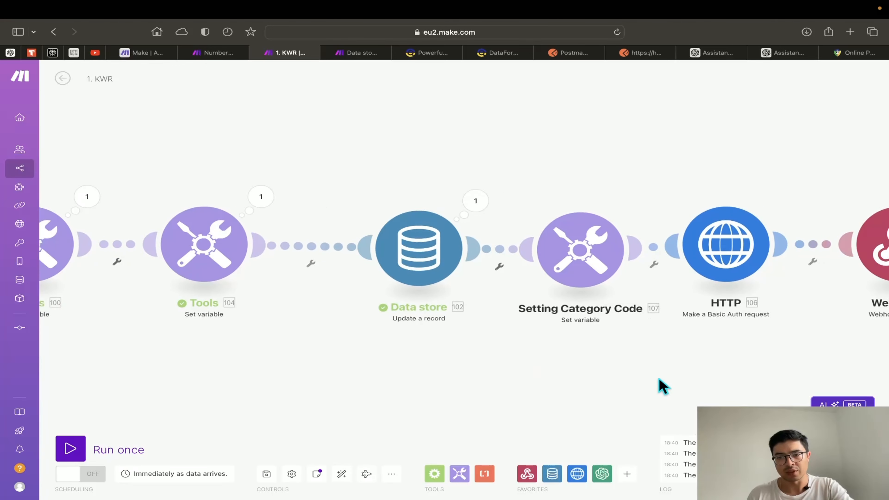
right_click(441, 261)
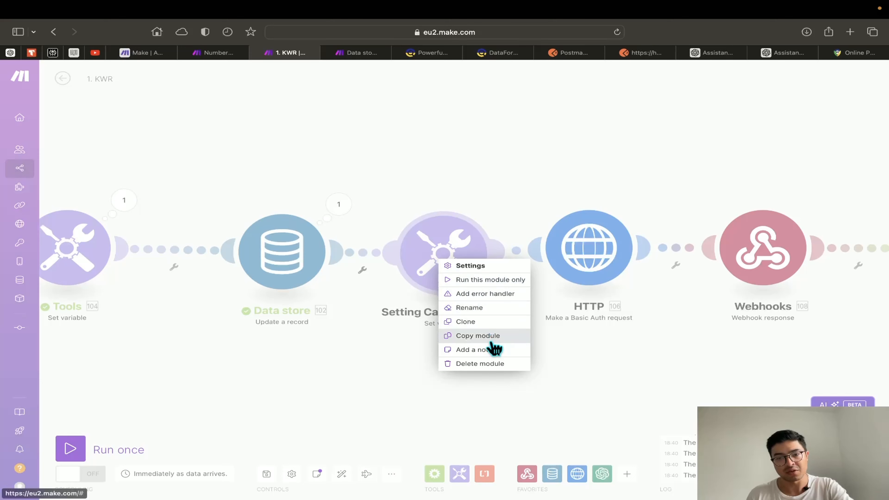
left_click(493, 308)
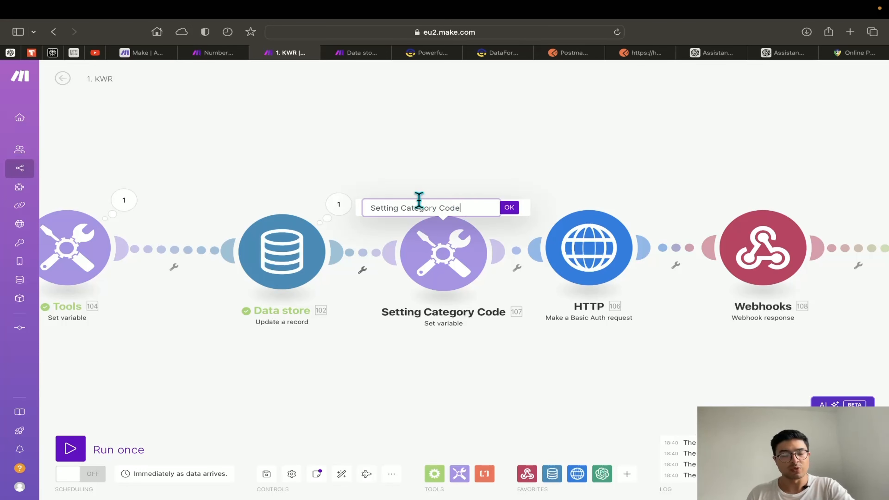
key("Return")
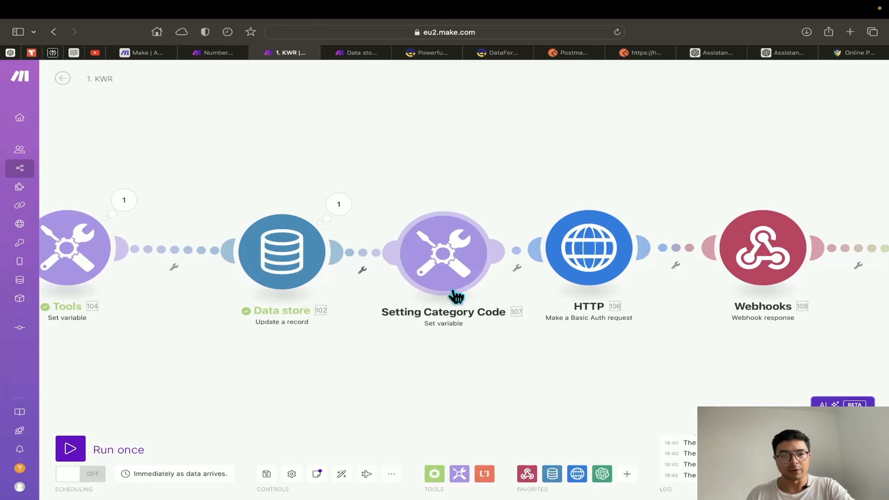
left_click(455, 269)
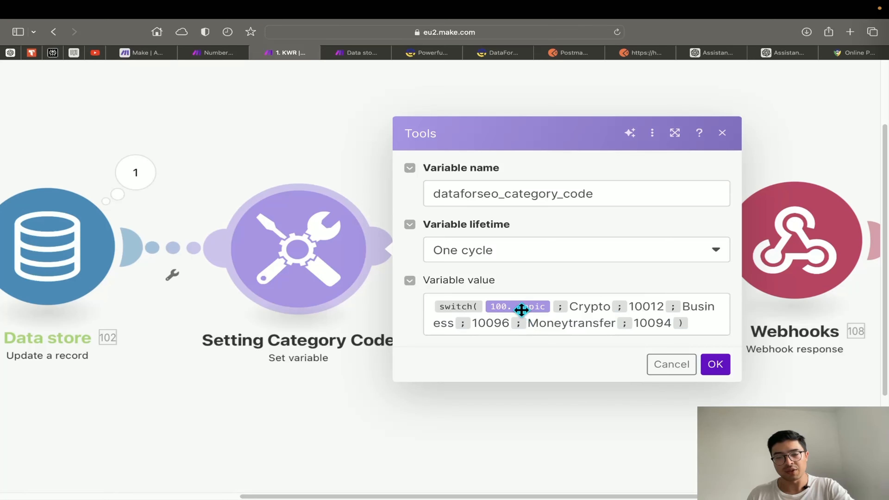
Review the topic variable's switch mappings beside the Tools and Data store modules
mouse_move(522, 309)
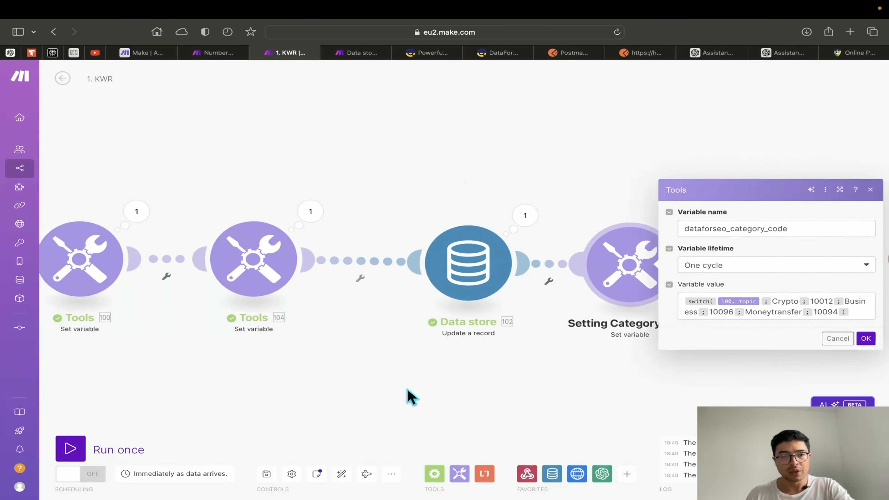
left_click_drag(407, 388, 512, 377)
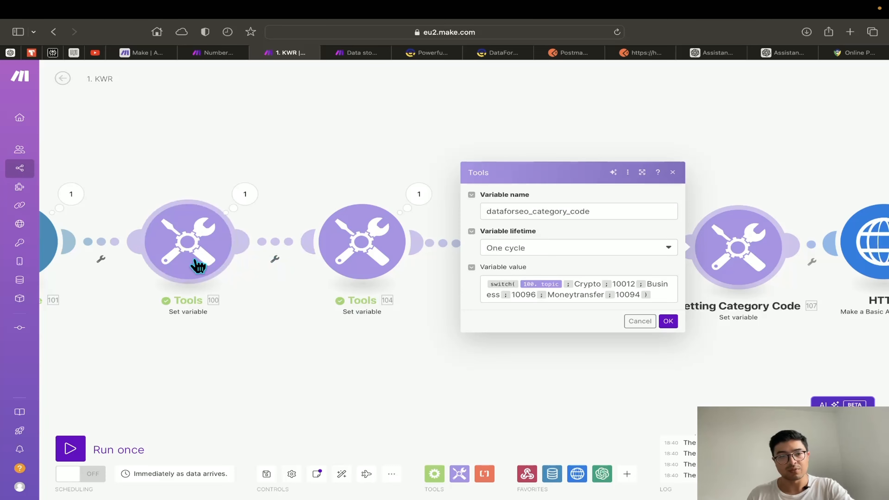
left_click(198, 251)
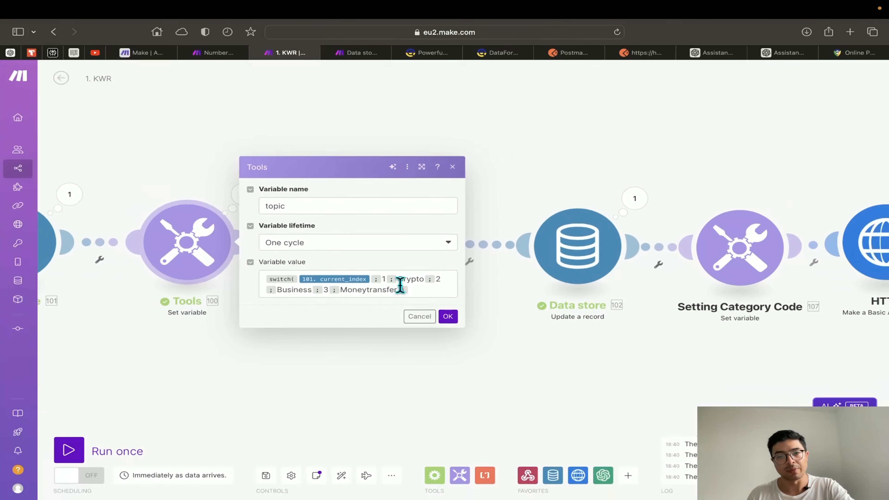
Check Setting Category Code's mappings, highlighting Crypto 10012 and Business 10096, then bring up the Category Codes doc
left_click_drag(683, 354, 334, 363)
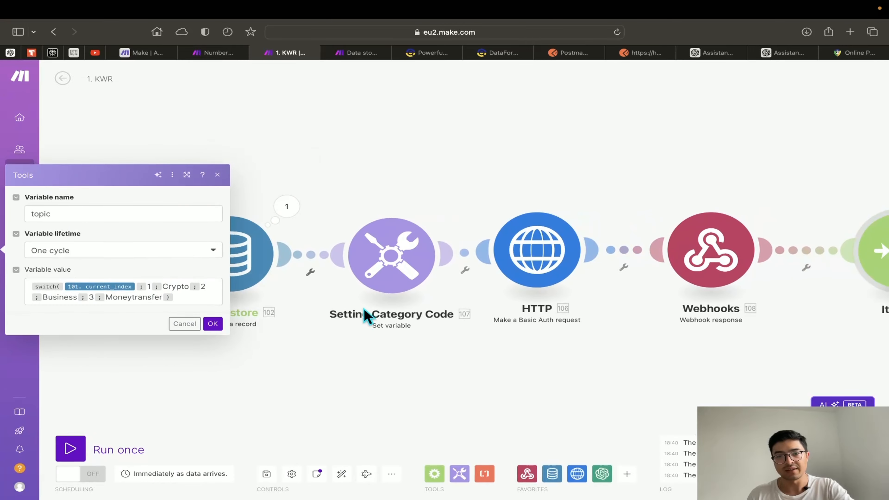
left_click(395, 274)
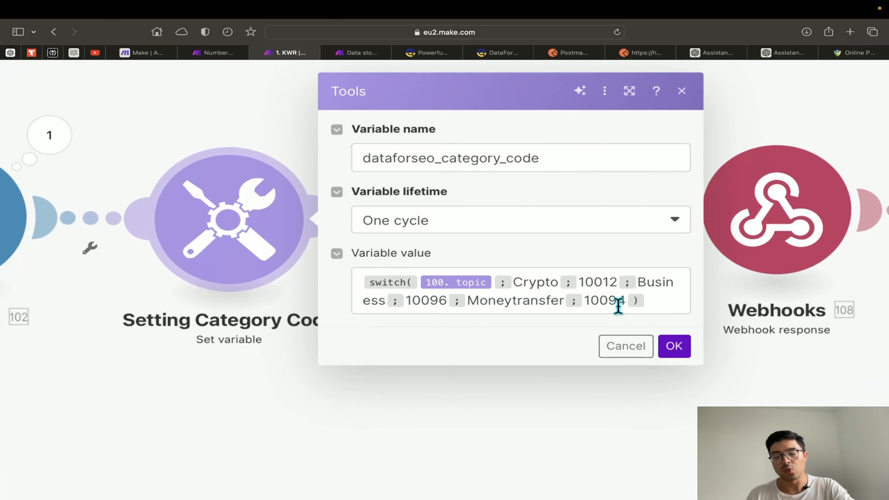
scroll(619, 306, "down", 1)
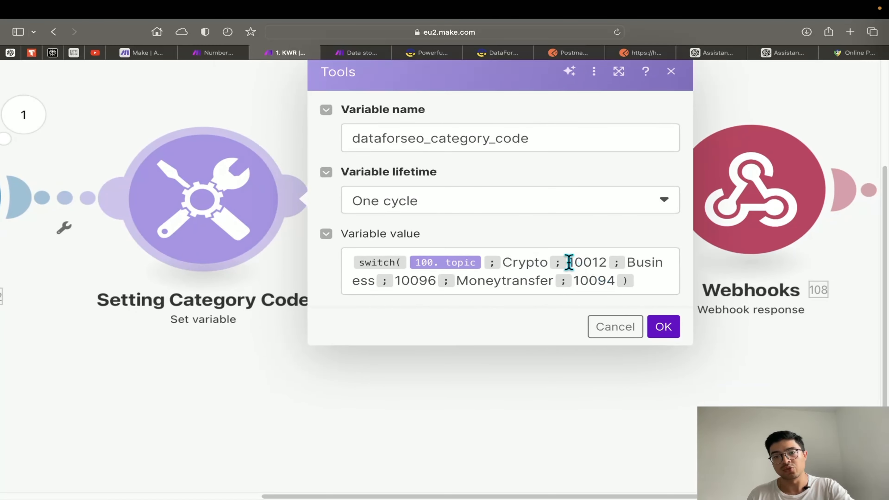
left_click_drag(568, 262, 607, 262)
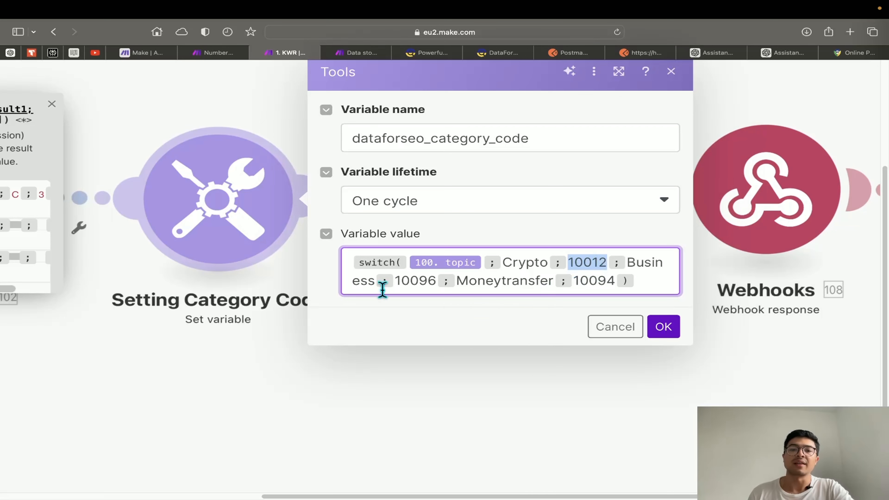
left_click_drag(394, 280, 437, 288)
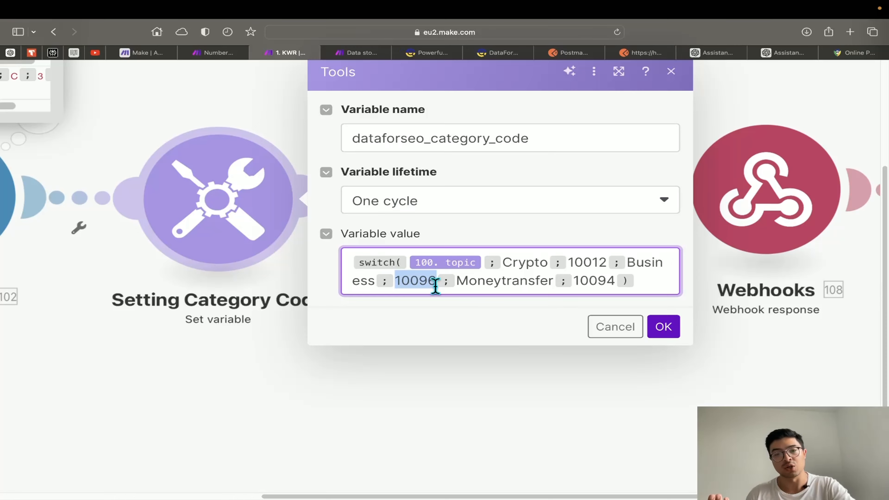
scroll(435, 286, "down", 5)
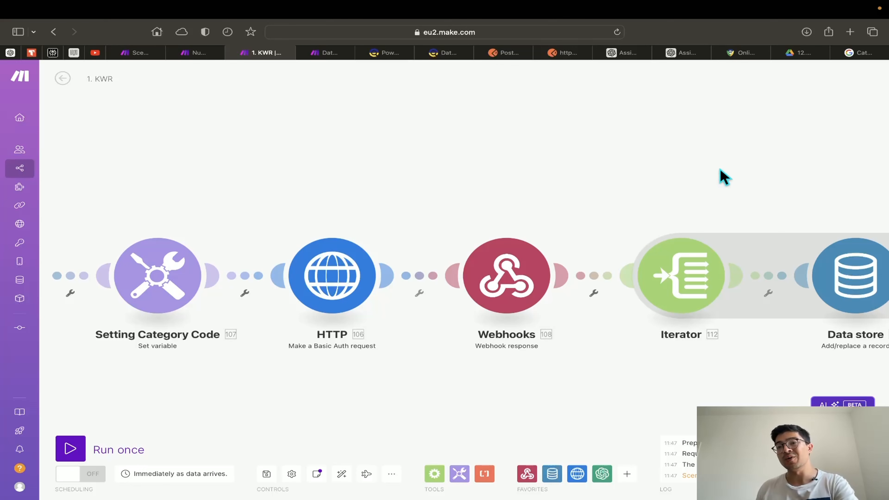
left_click(858, 53)
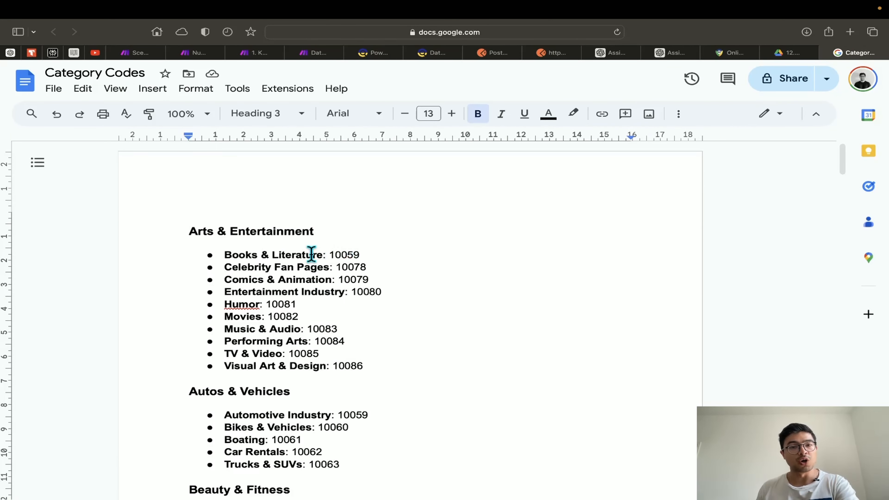
Browse the category code list (e.g. Books & Literature 10059), then return to the 1. KWR scenario
scroll(339, 274, "down", 2)
scroll(340, 275, "down", 1)
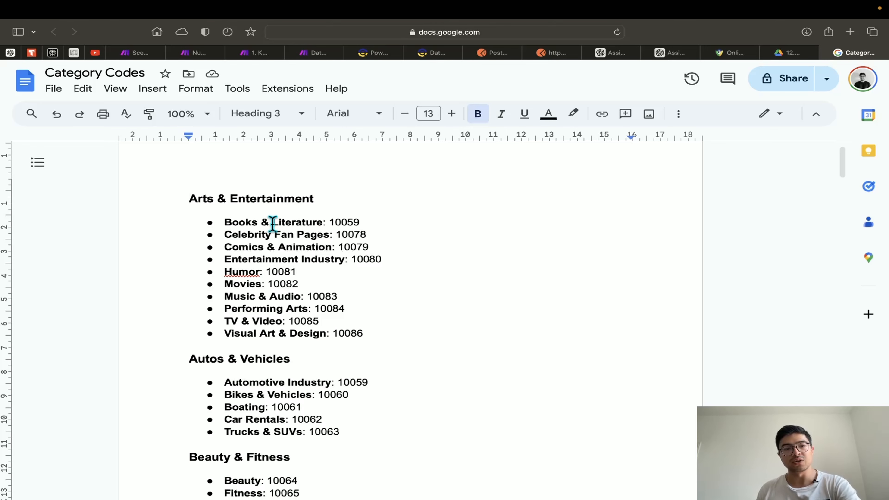
left_click(257, 52)
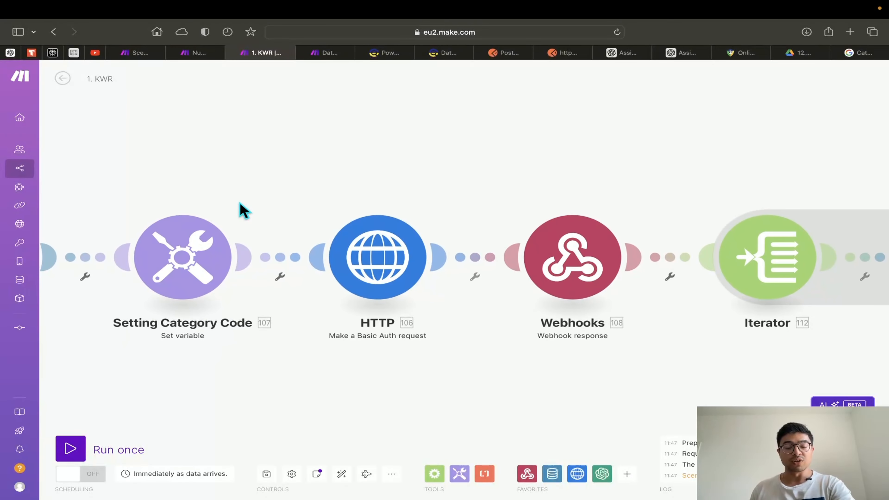
left_click(188, 258)
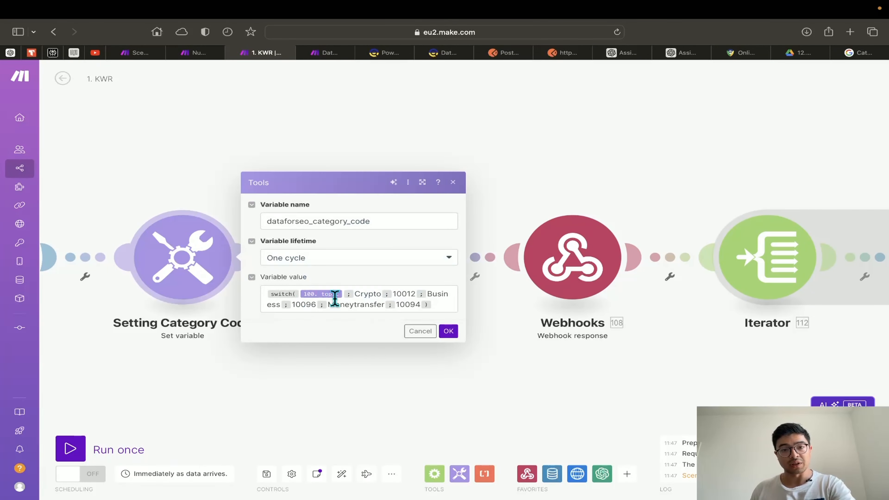
scroll(381, 315, "up", 1)
scroll(364, 302, "down", 1)
scroll(364, 303, "right", 1)
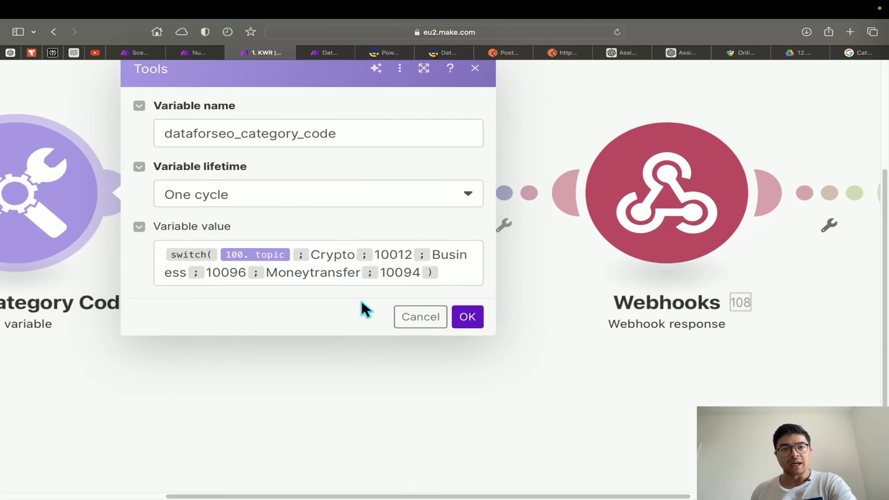
left_click(383, 255)
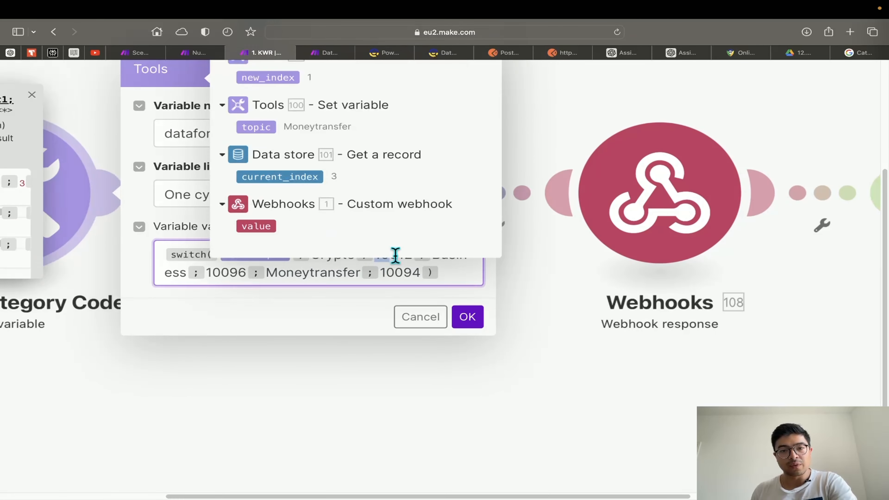
left_click(399, 300)
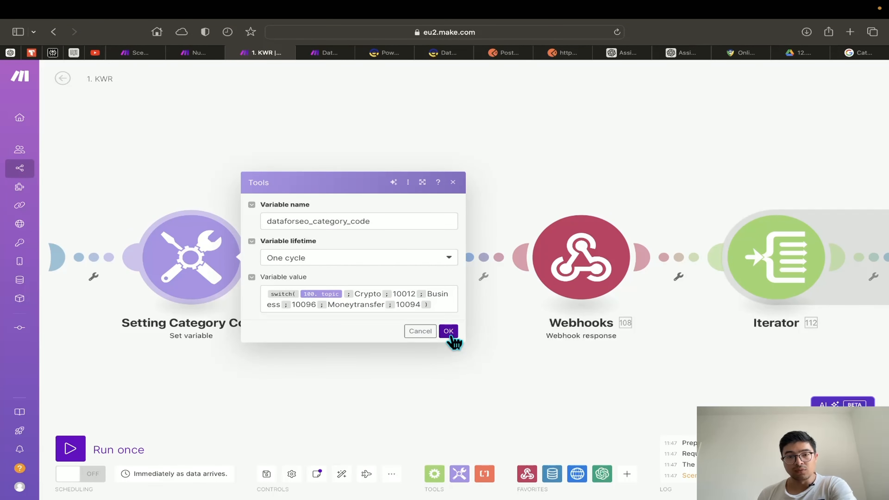
left_click(448, 331)
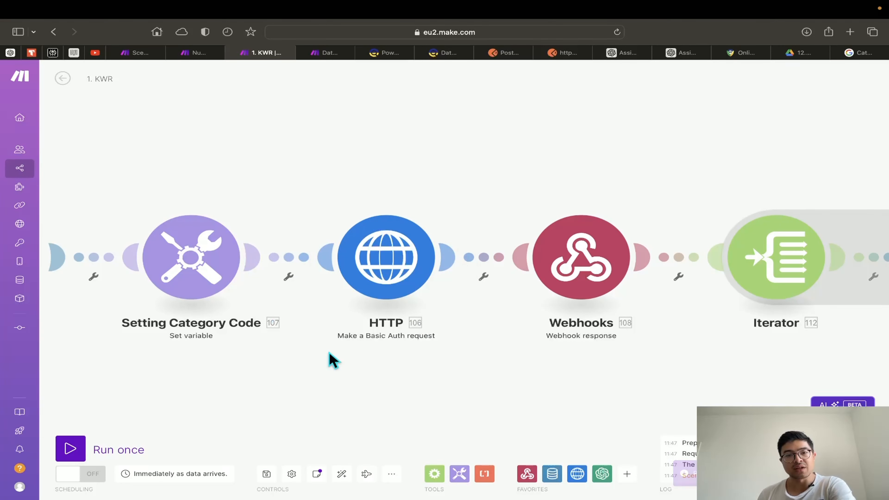
Inspect the HTTP module's POST request and its Authorization header's Basic encoded credentials, then switch to DataForSEO
scroll(277, 211, "right", 2)
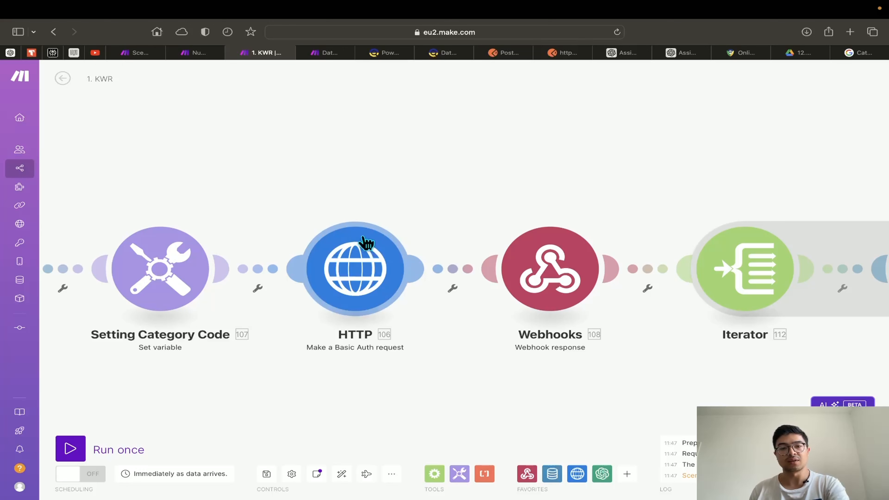
left_click(369, 283)
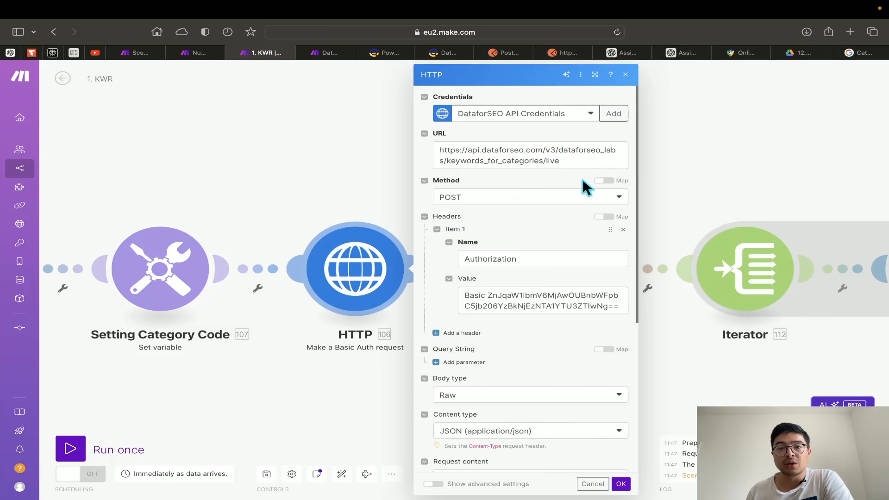
scroll(576, 179, "up", 5)
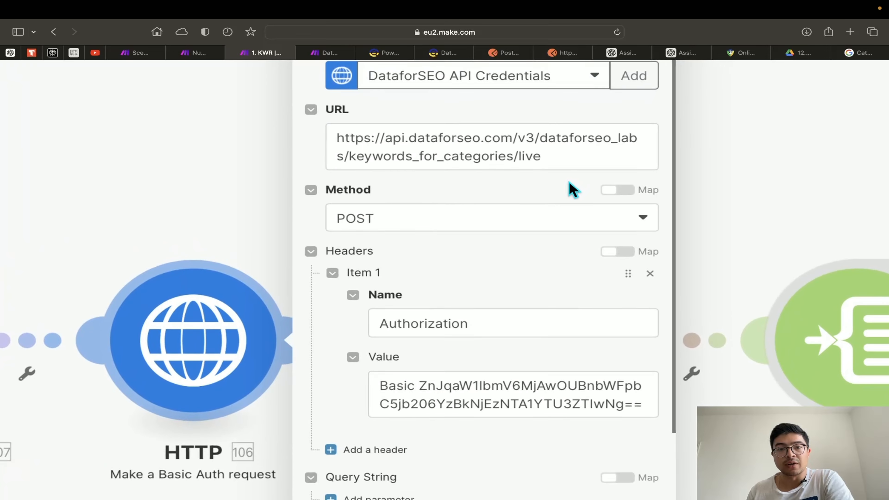
scroll(569, 193, "up", 2)
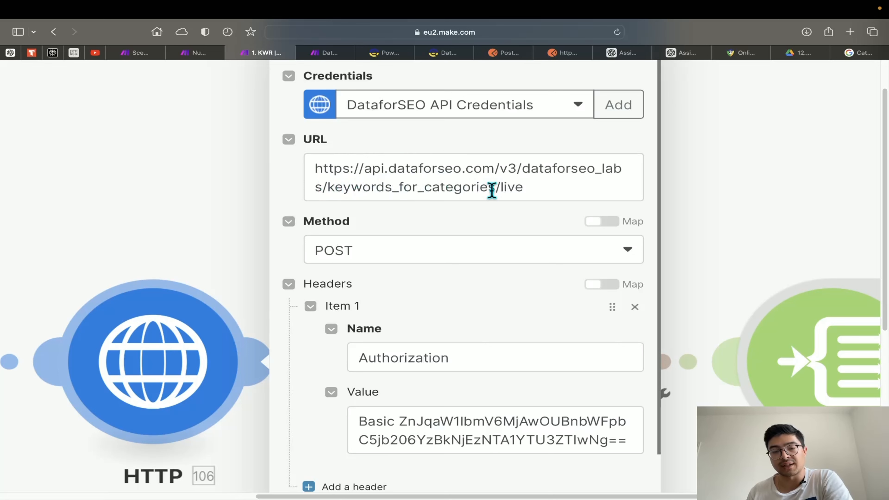
scroll(360, 252, "down", 2)
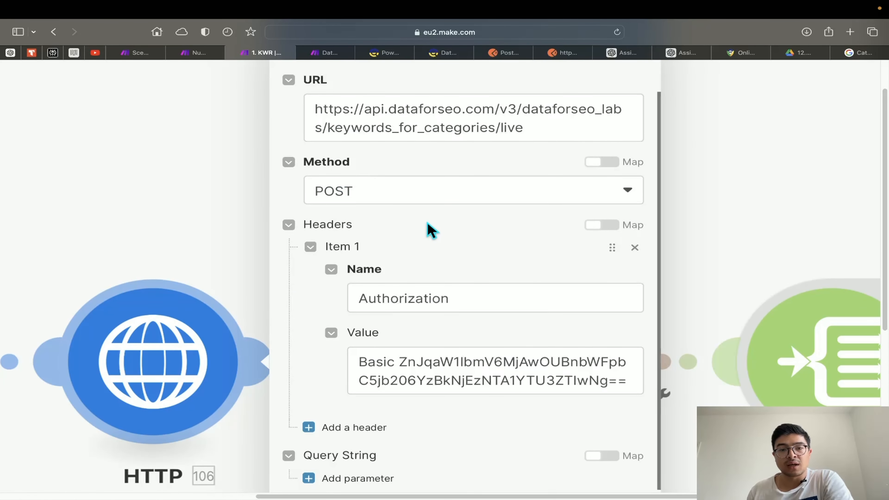
scroll(431, 230, "down", 2)
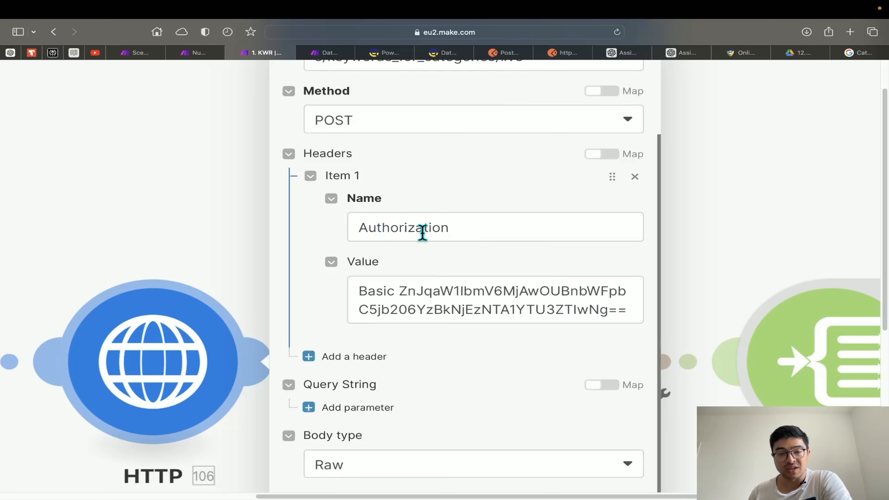
left_click(360, 226)
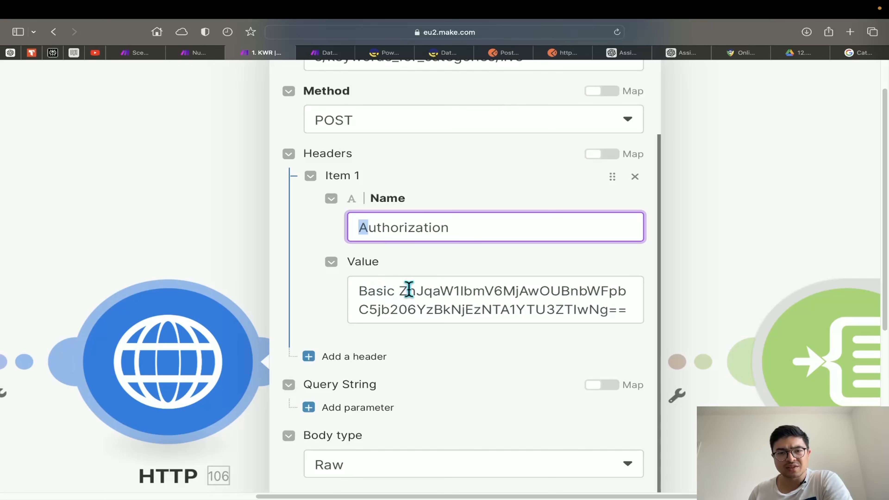
left_click_drag(399, 291, 633, 311)
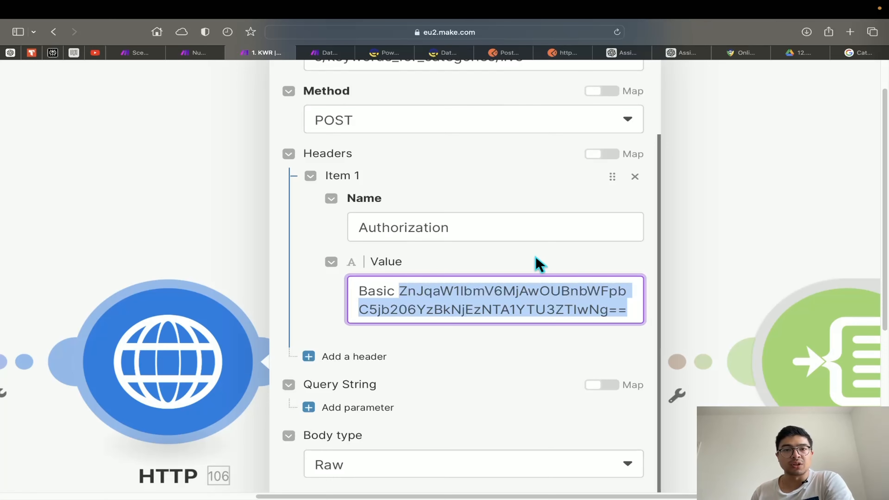
left_click(395, 53)
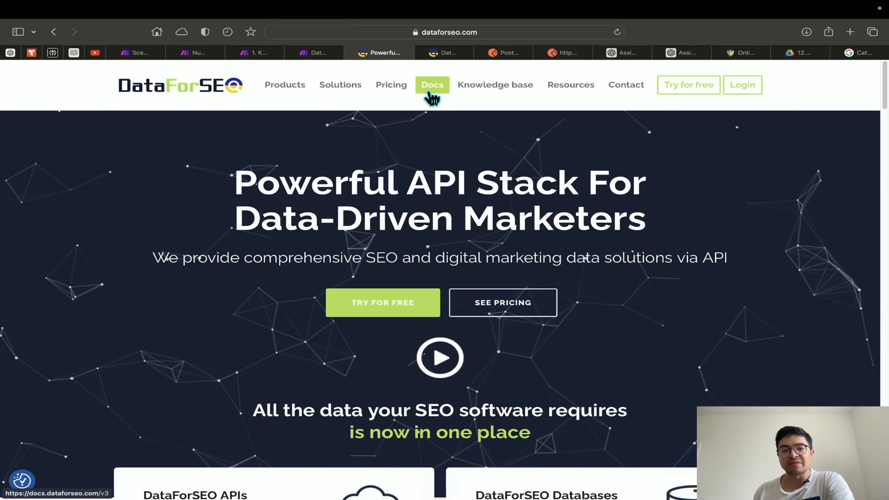
View the account's API Access credentials in DataForSEO, then return to the Category Codes document
left_click(449, 53)
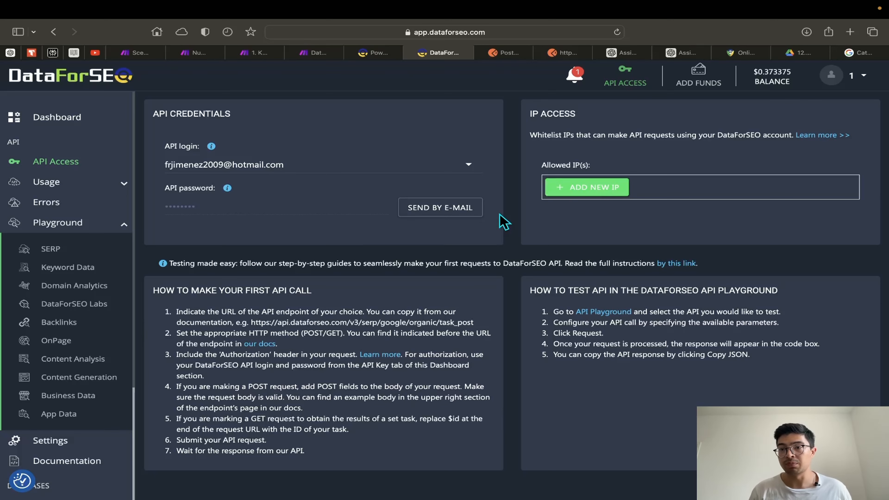
left_click(854, 54)
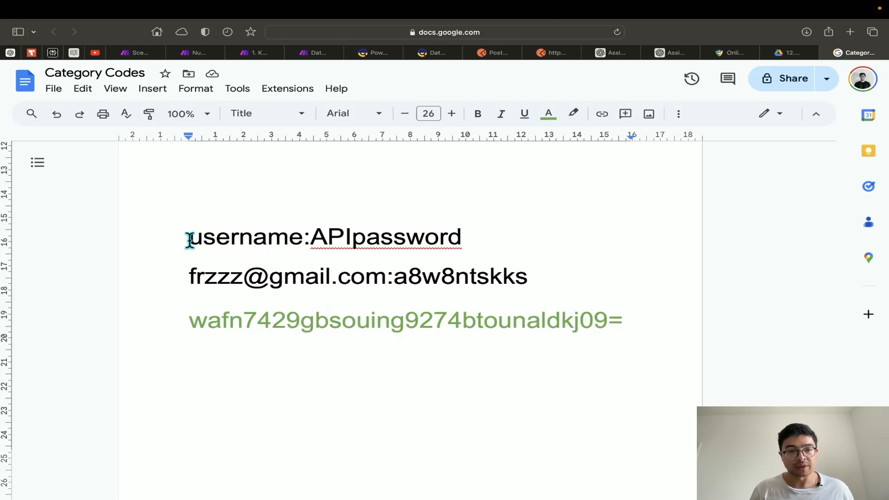
Highlight 'username' in the username:APIpassword format and the example login credentials
left_click_drag(190, 241, 304, 237)
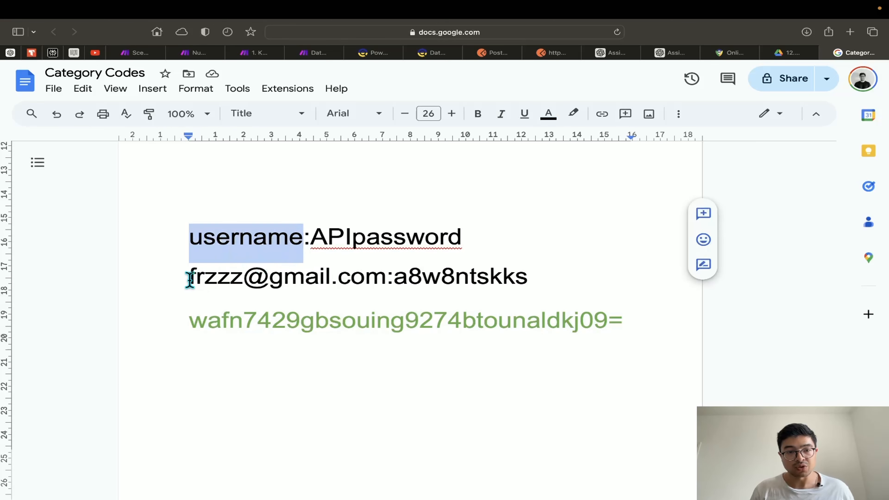
left_click_drag(189, 277, 538, 281)
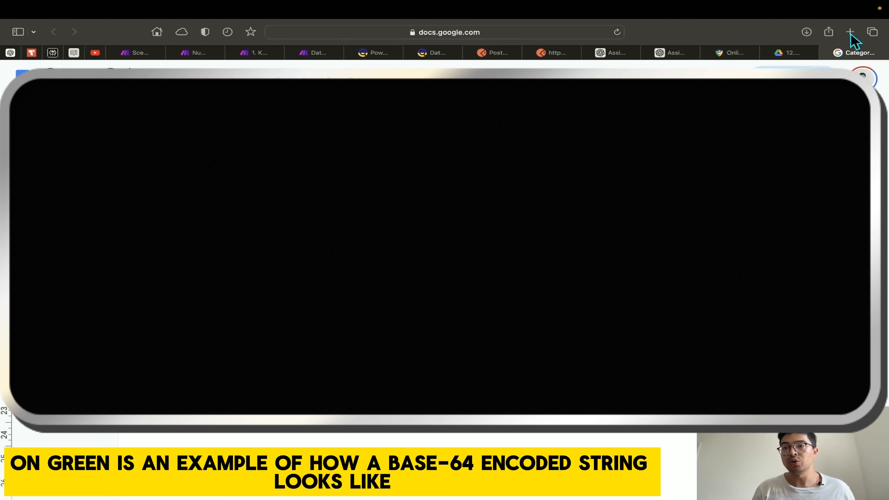
Load base64encode.org, dismiss its privacy prompt and find the Encode box, then return to 1. KWR
left_click(850, 32)
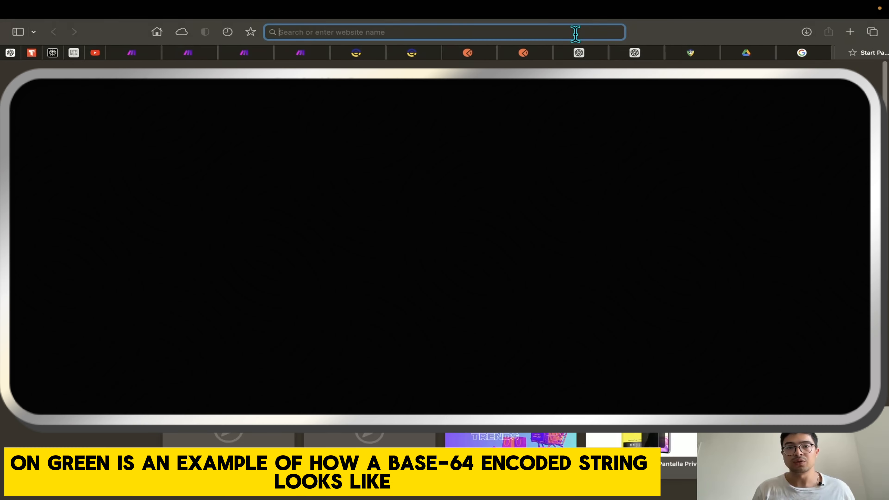
type("base64encod")
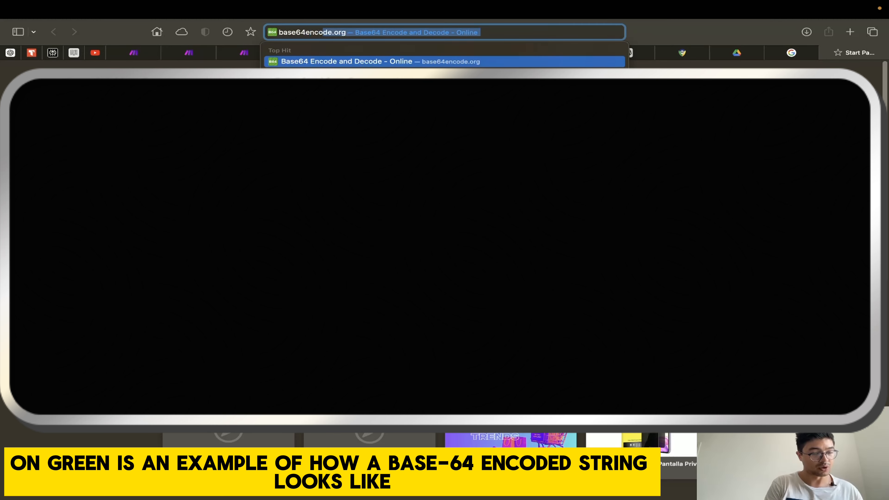
key("Return")
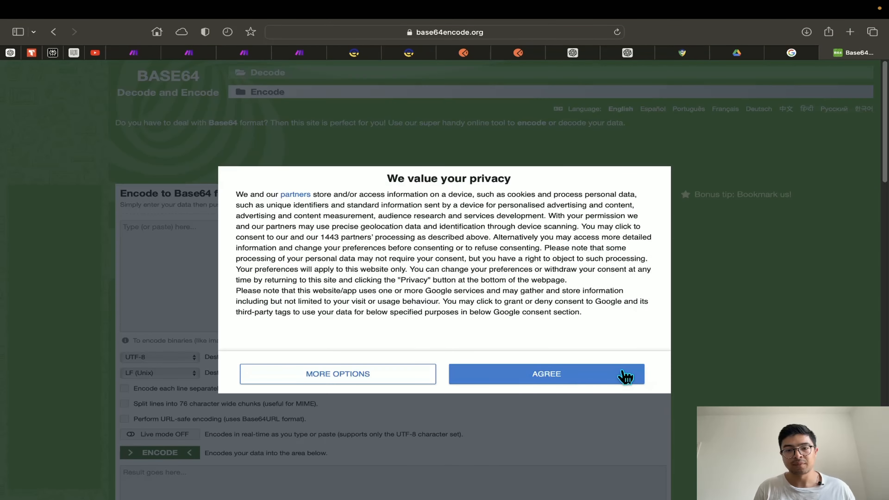
left_click(625, 377)
left_click(304, 265)
scroll(297, 265, "down", 2)
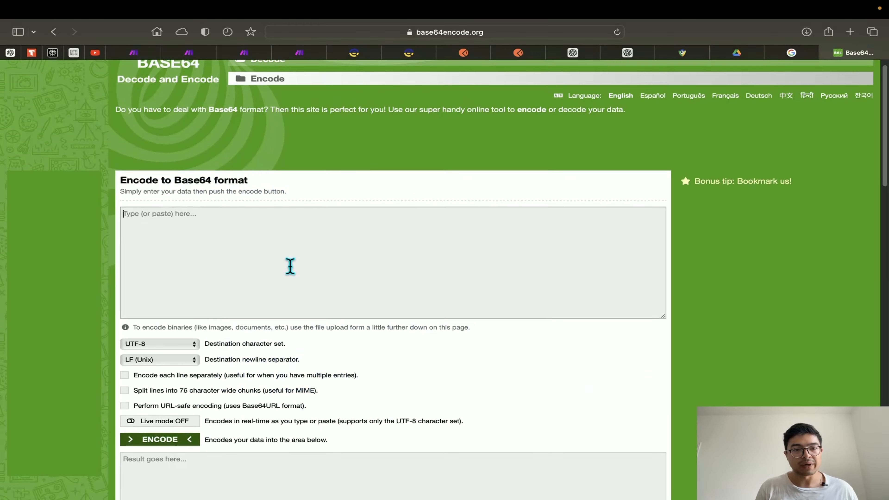
scroll(154, 228, "down", 3)
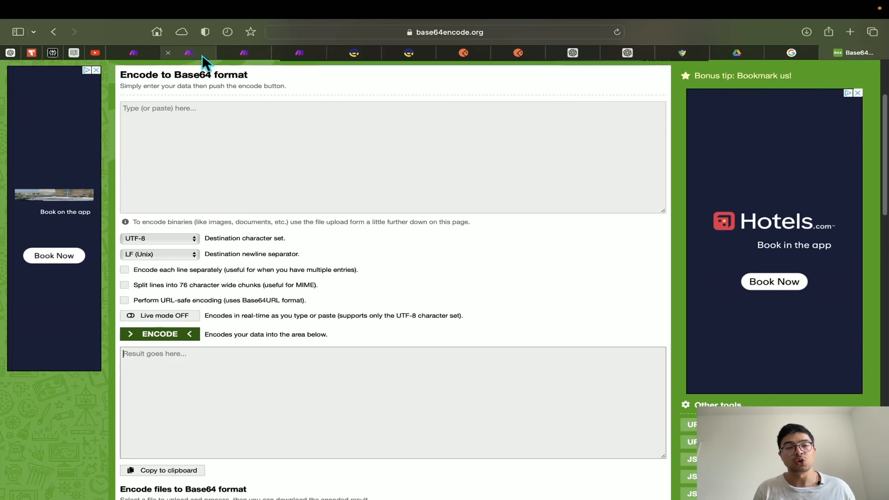
left_click(245, 54)
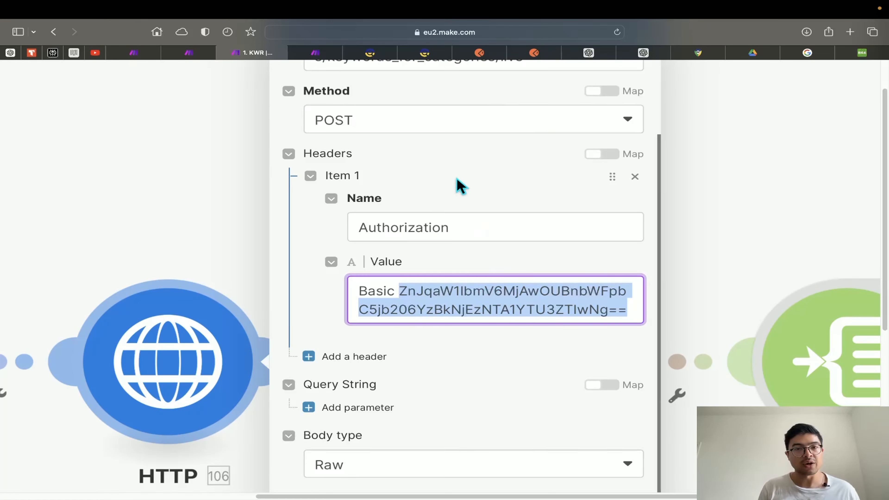
Open DataForSEO's Keyword Data playground with the Google Ads Search Volume form for 'weather forecast'
left_click(438, 55)
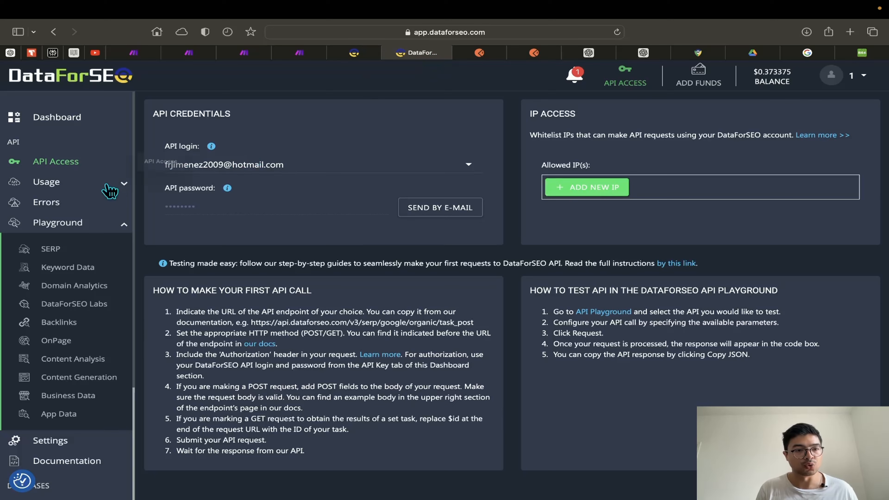
scroll(50, 399, "down", 5)
scroll(51, 399, "up", 4)
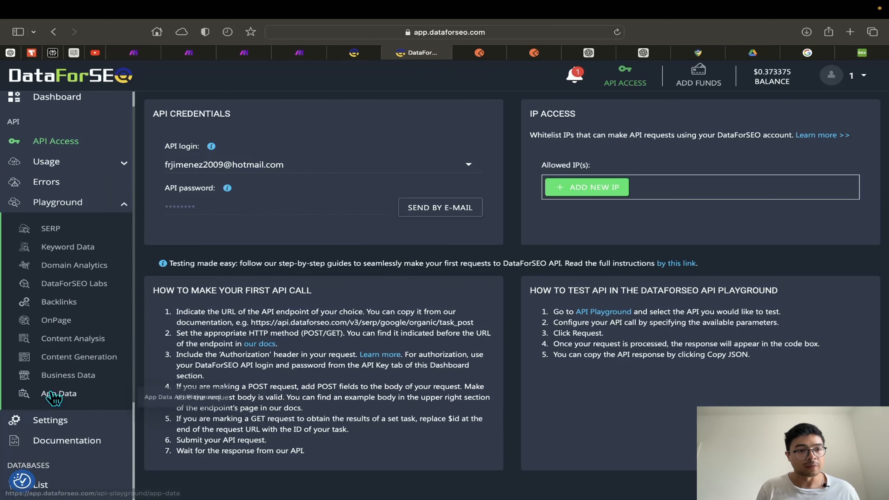
left_click(71, 248)
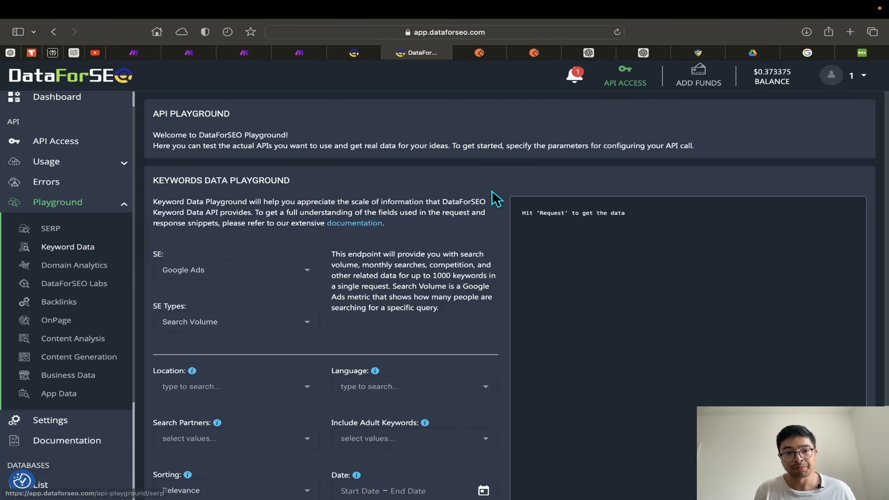
scroll(427, 241, "down", 5)
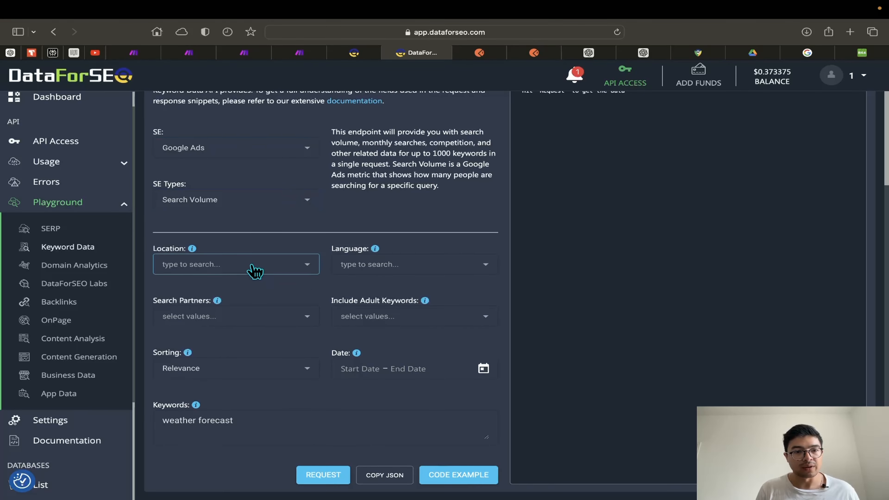
scroll(337, 358, "up", 1)
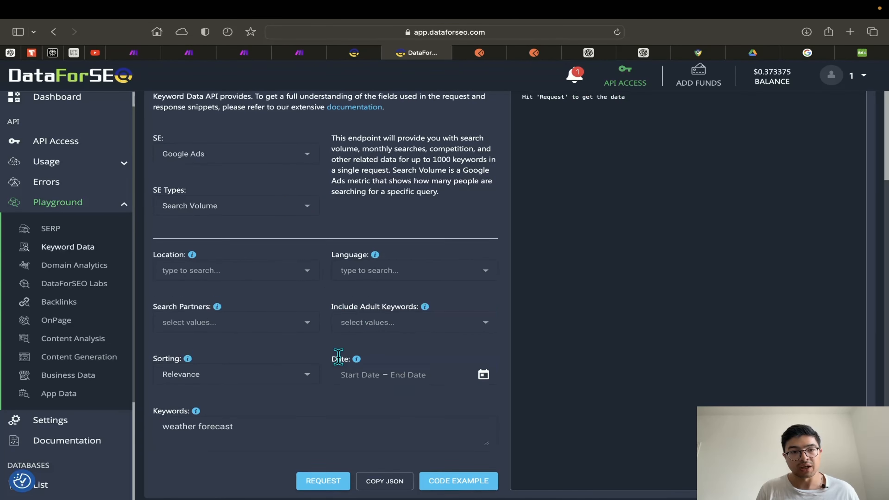
scroll(329, 361, "up", 5)
scroll(325, 364, "down", 5)
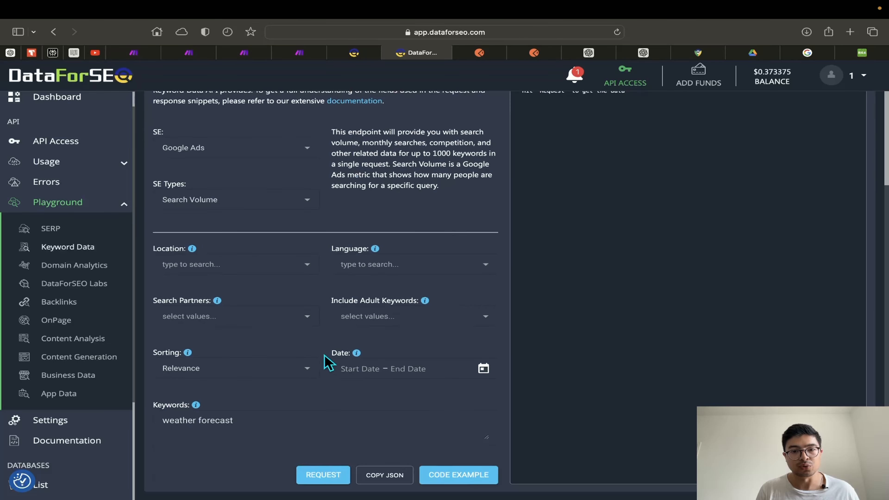
scroll(282, 302, "up", 3)
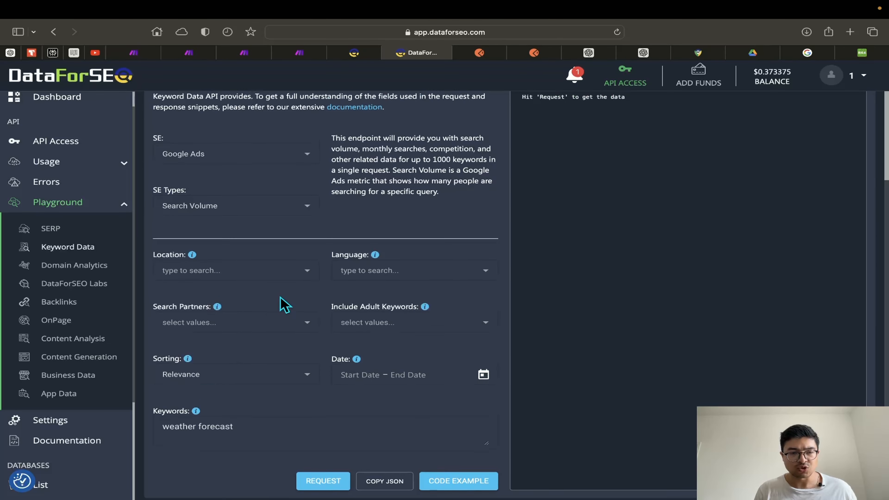
scroll(273, 201, "down", 3)
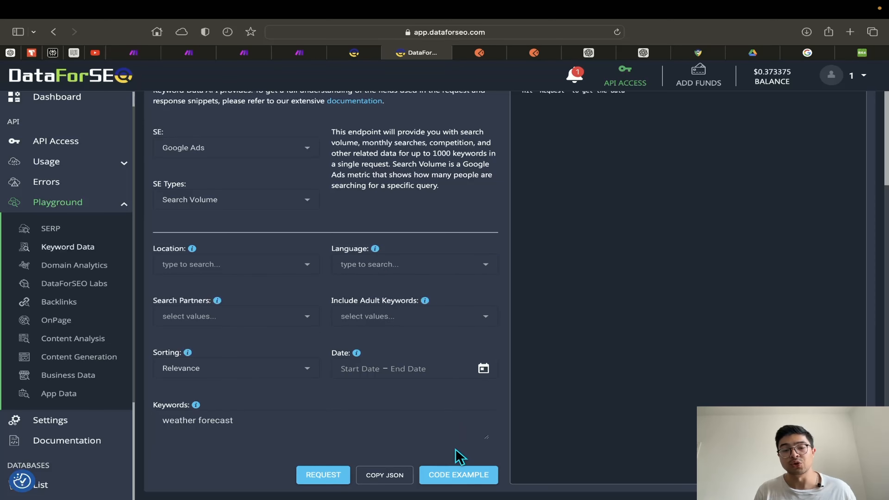
Show the cURL code example and select the encoded Basic credentials on its Authorization line
left_click(463, 475)
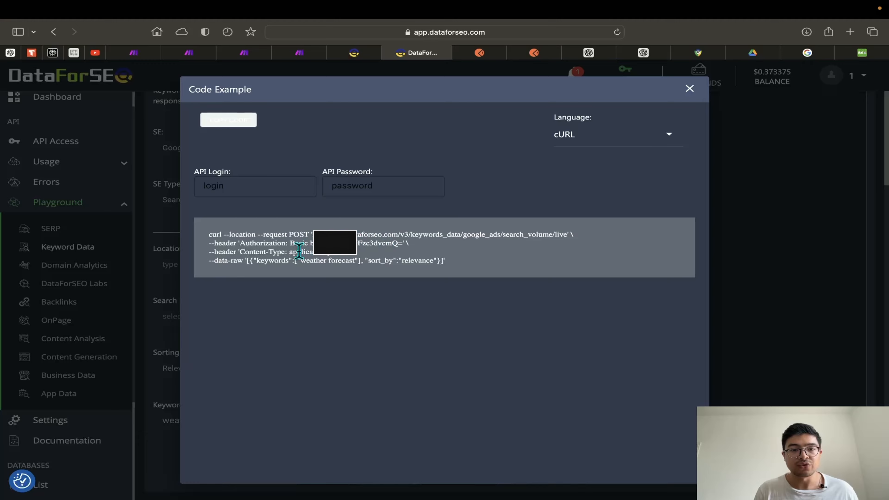
scroll(300, 253, "up", 5)
scroll(299, 253, "up", 1)
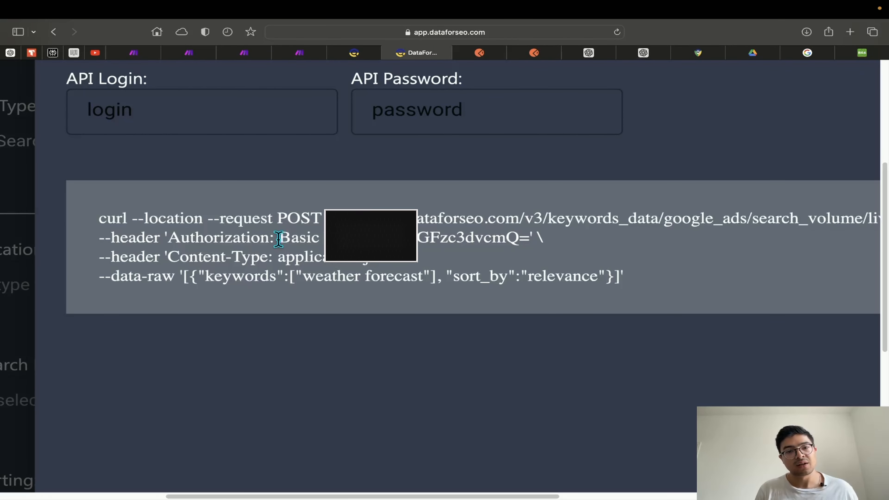
left_click_drag(279, 240, 526, 243)
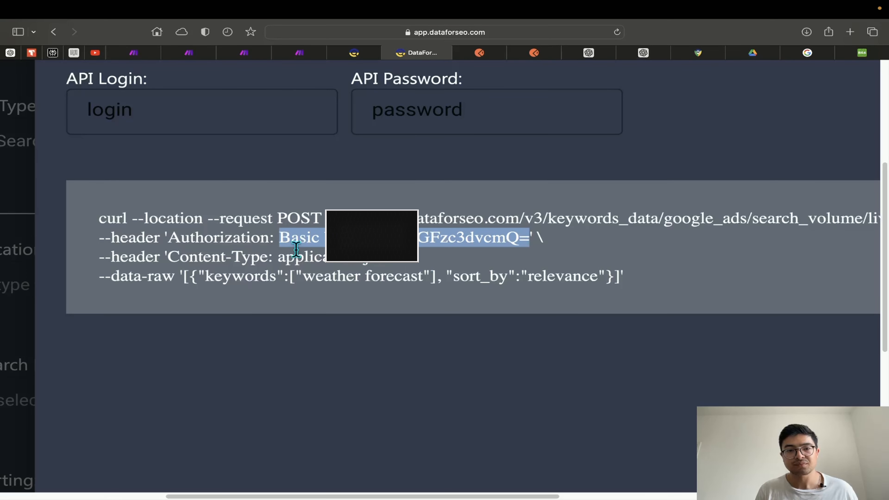
left_click(364, 246)
left_click_drag(363, 241, 526, 232)
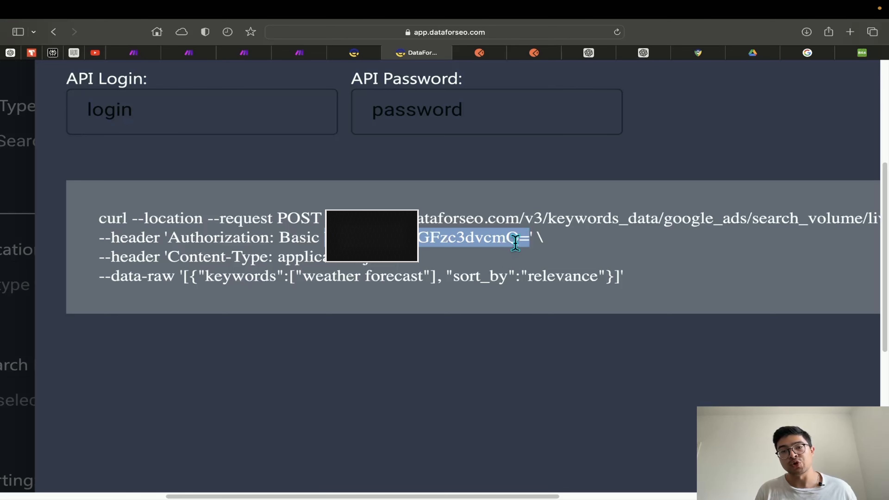
left_click(530, 241)
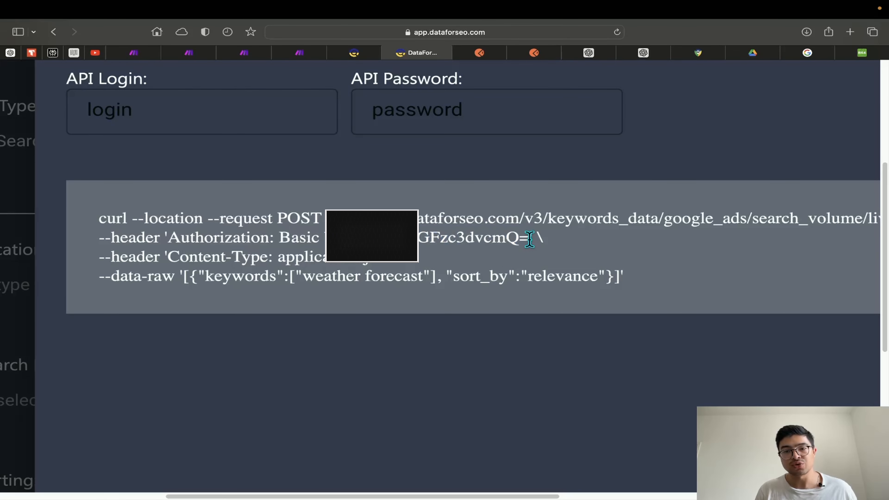
left_click_drag(529, 239, 419, 239)
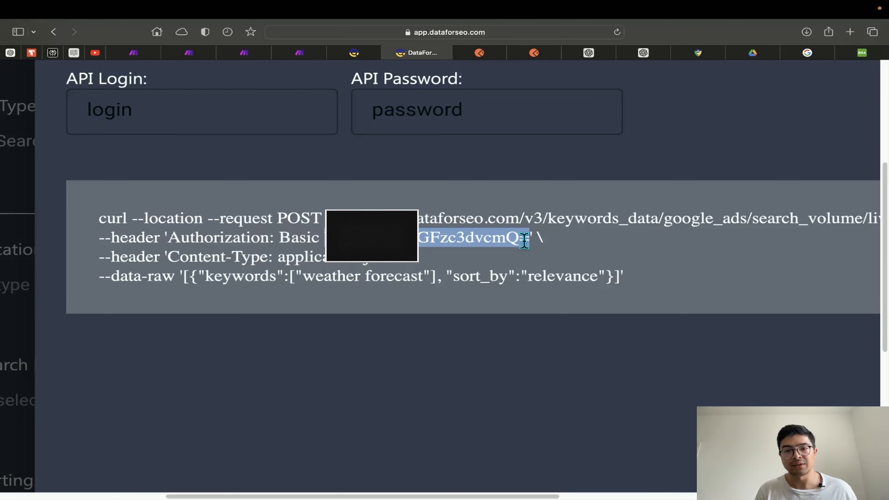
left_click_drag(535, 238, 531, 237)
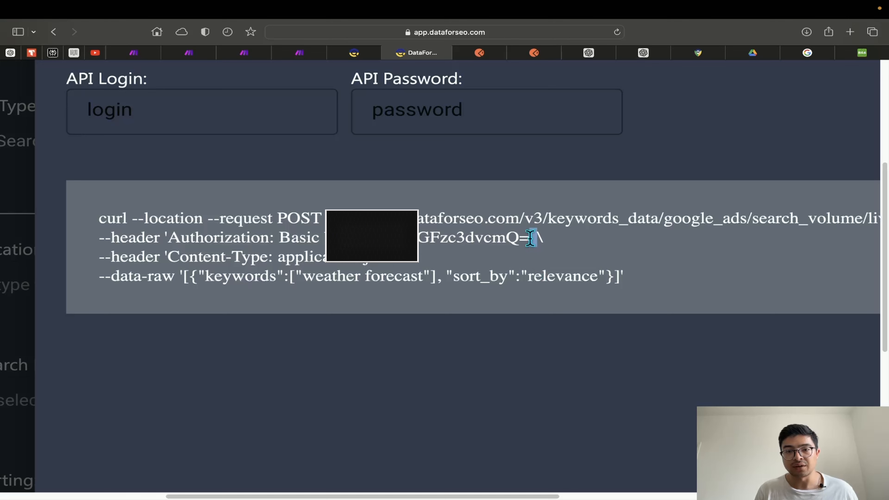
left_click(525, 240)
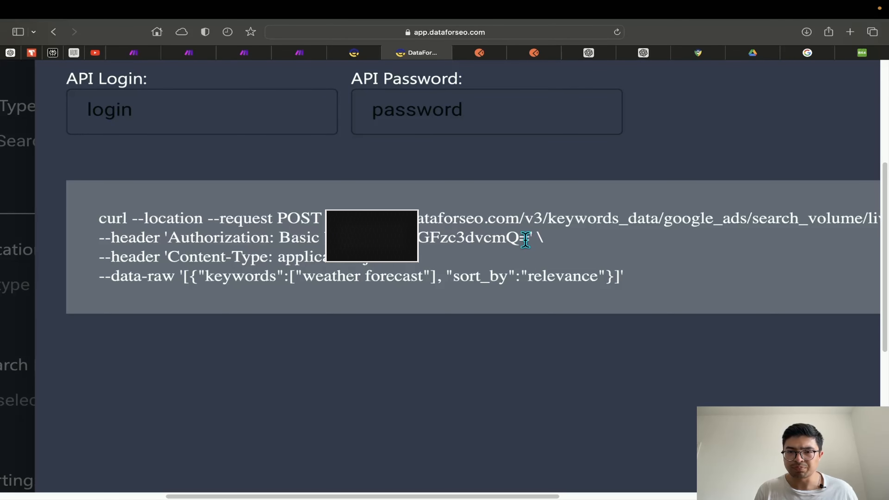
left_click_drag(532, 234, 529, 234)
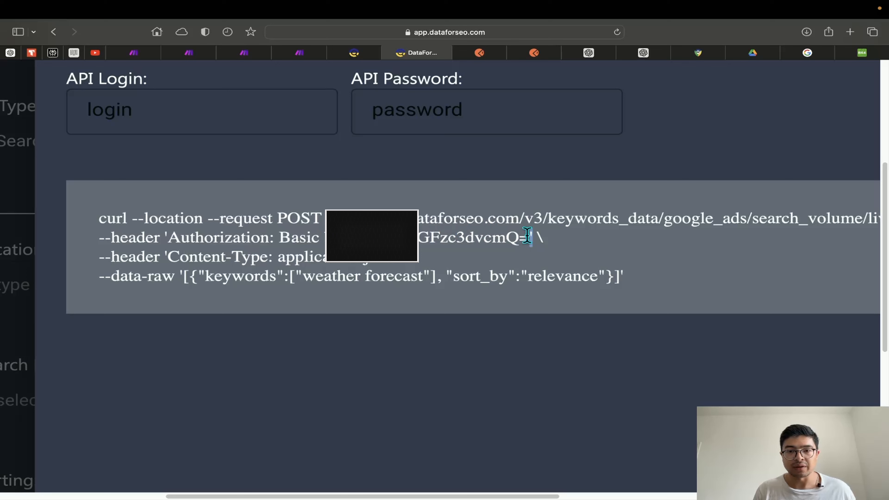
left_click_drag(530, 238, 419, 238)
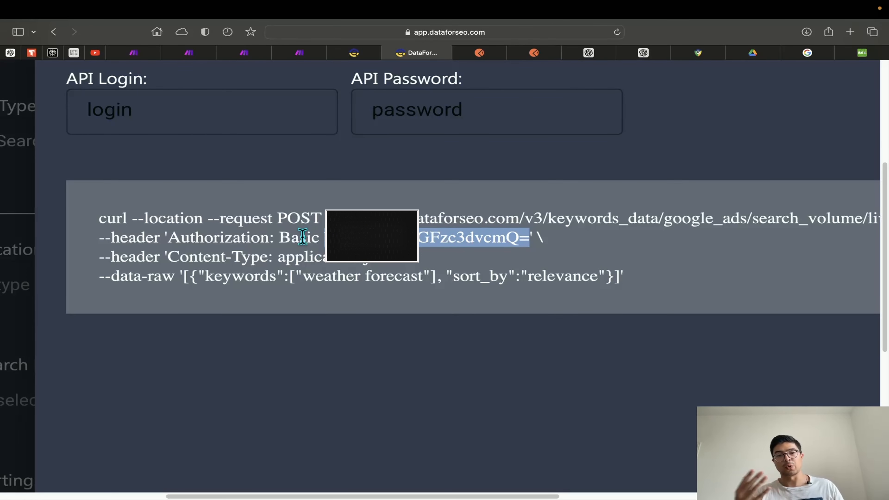
Review the HTTP JSON body: category_codes from 107. dataforseo_category_code, location_code 2826, language en, limit 20
left_click(256, 54)
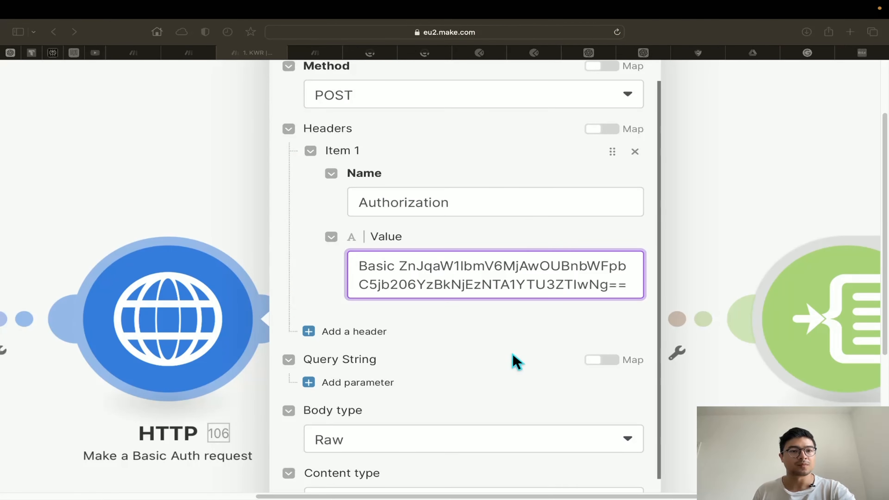
left_click(480, 326)
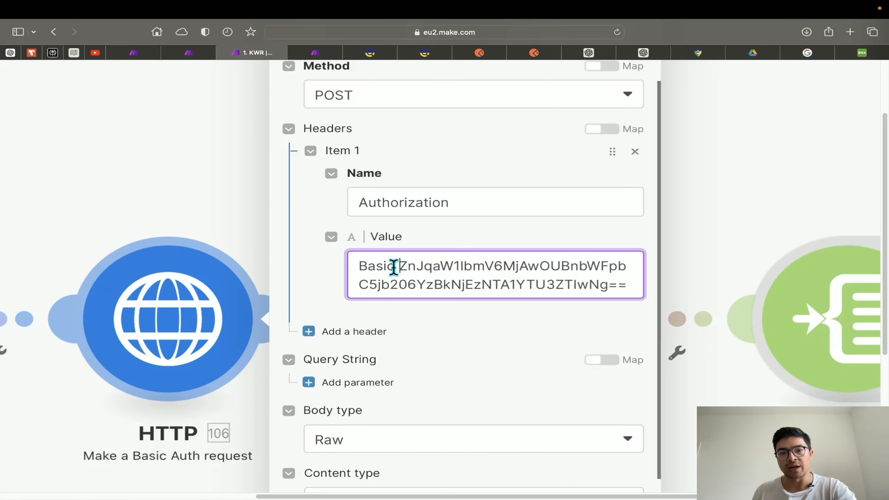
scroll(516, 351, "down", 5)
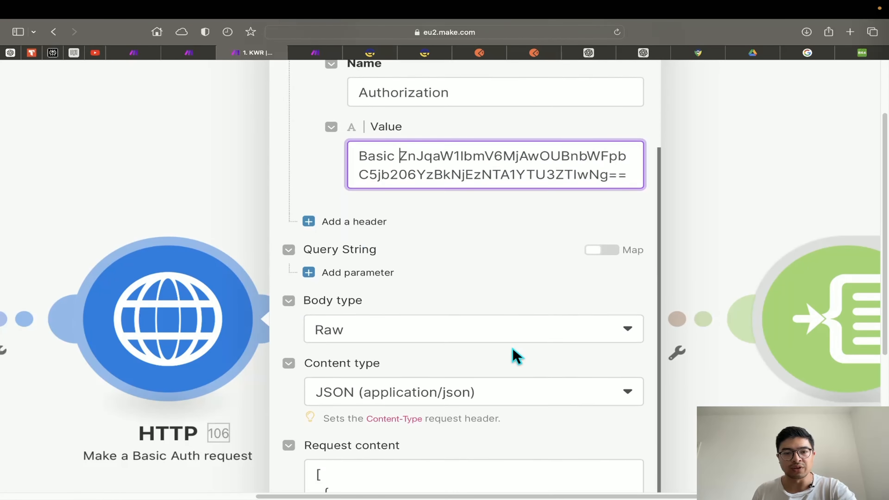
scroll(513, 349, "down", 10)
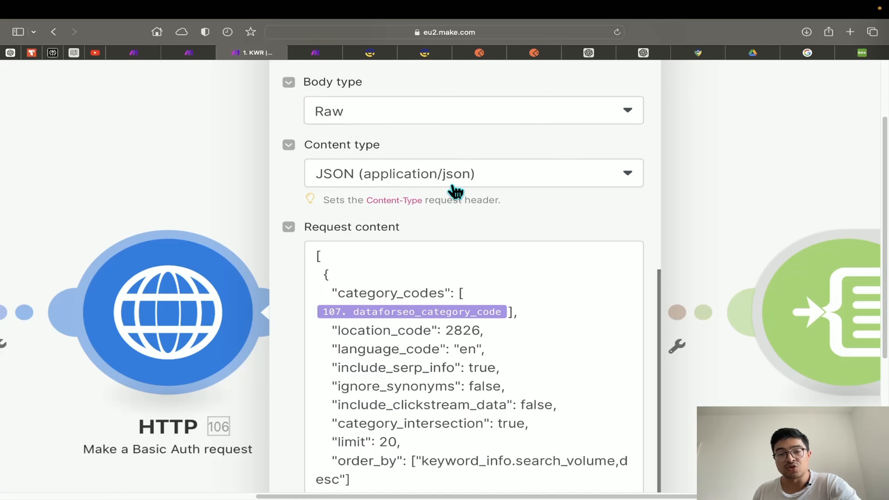
scroll(444, 245, "down", 3)
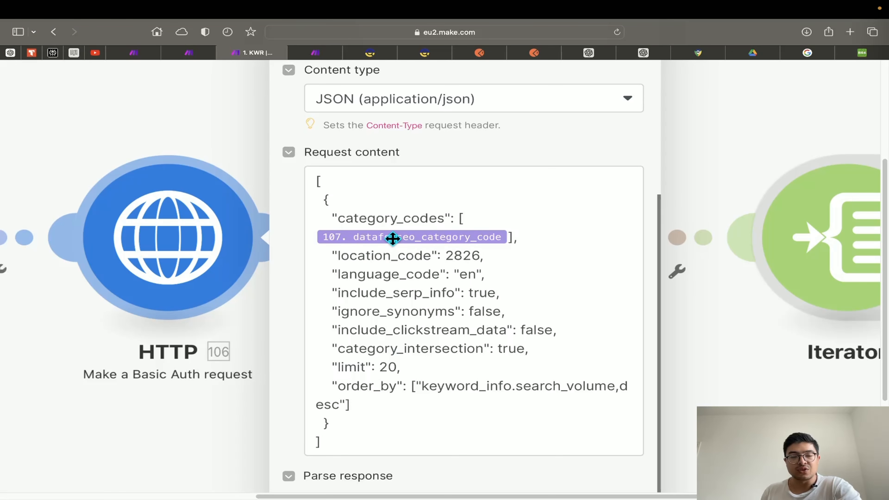
scroll(218, 407, "left", 10)
left_click(124, 279)
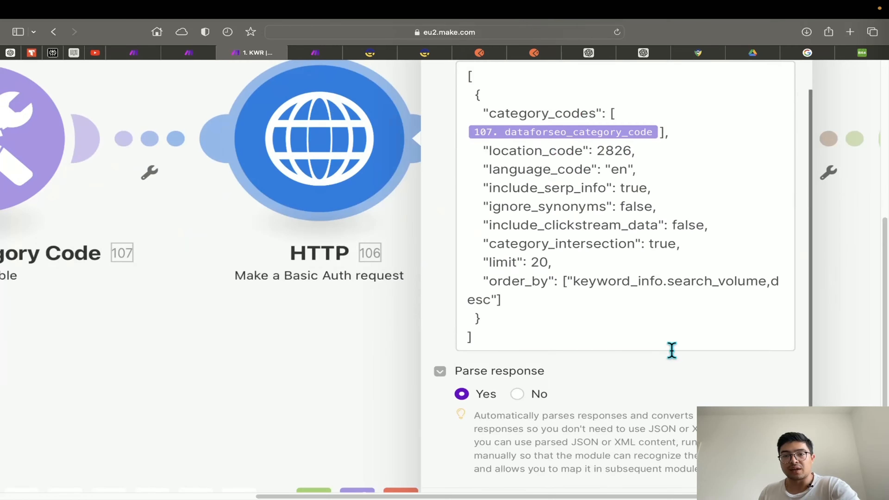
scroll(653, 354, "up", 3)
left_click_drag(597, 256, 629, 258)
double_click(618, 275)
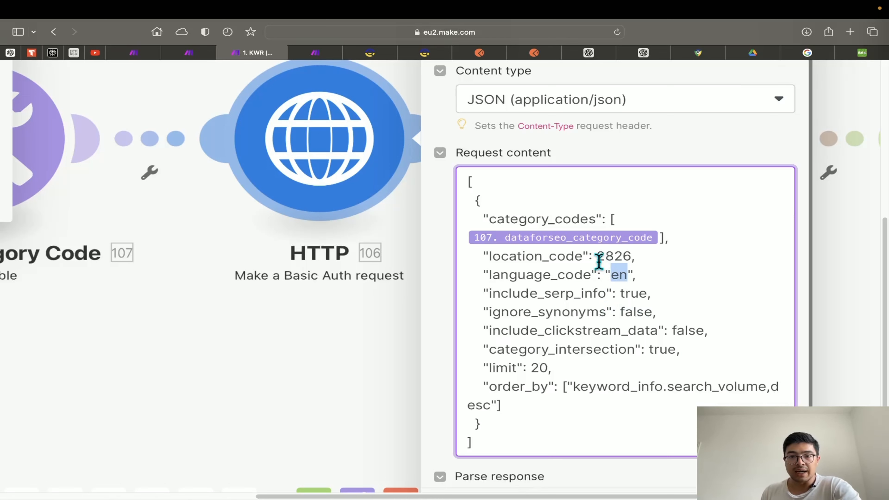
left_click_drag(597, 256, 629, 256)
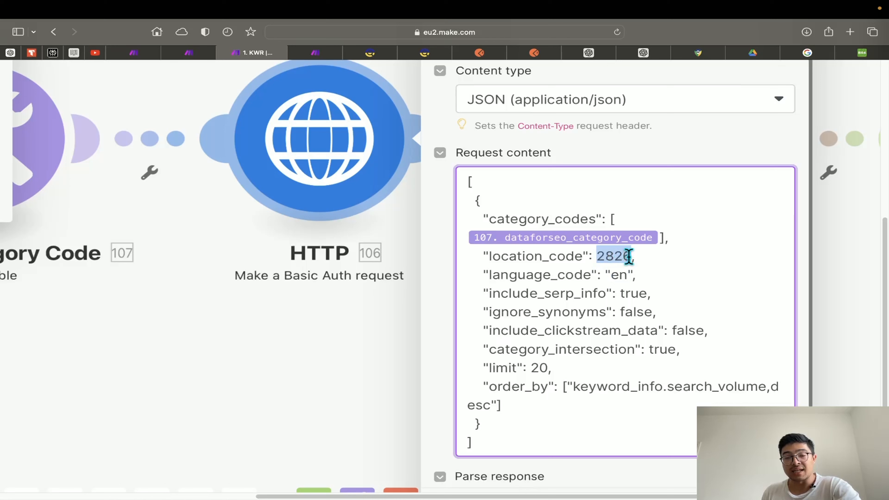
double_click(614, 274)
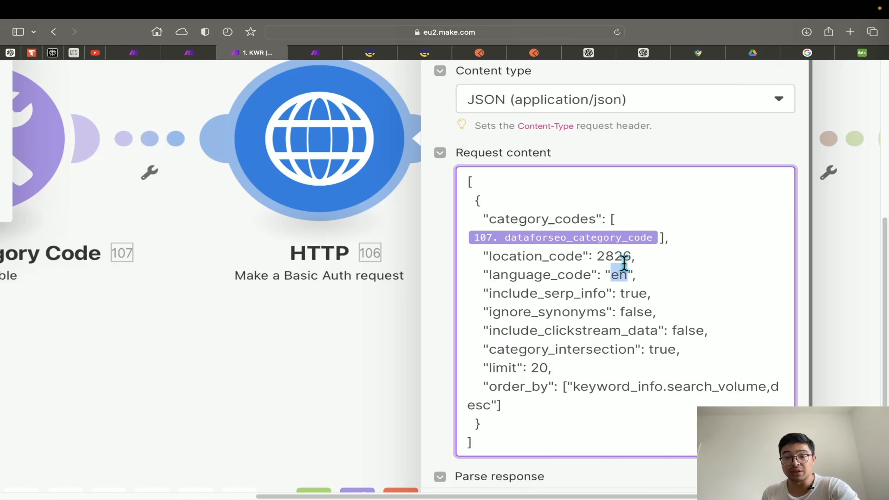
left_click_drag(631, 256, 599, 257)
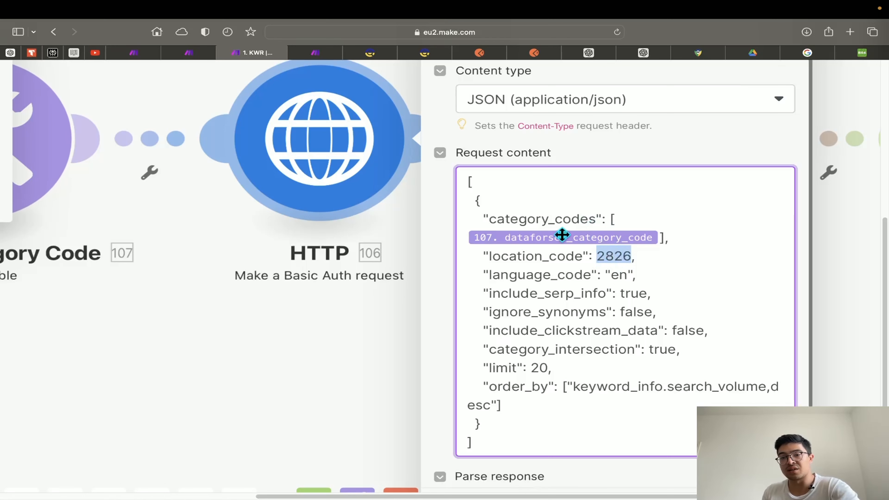
left_click(604, 256)
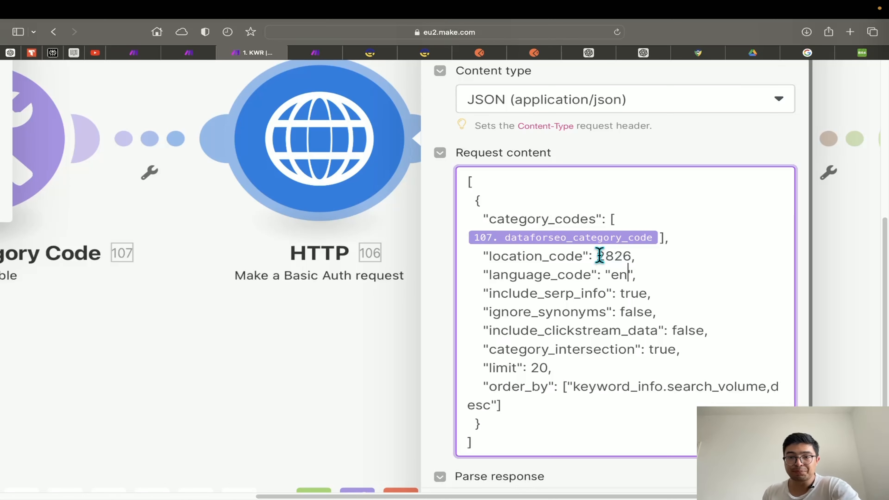
left_click_drag(620, 293, 651, 293)
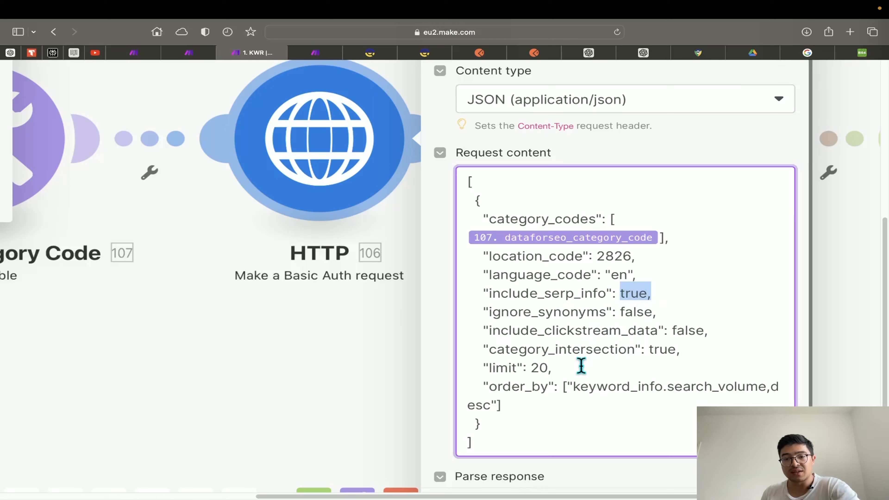
left_click_drag(548, 368, 530, 368)
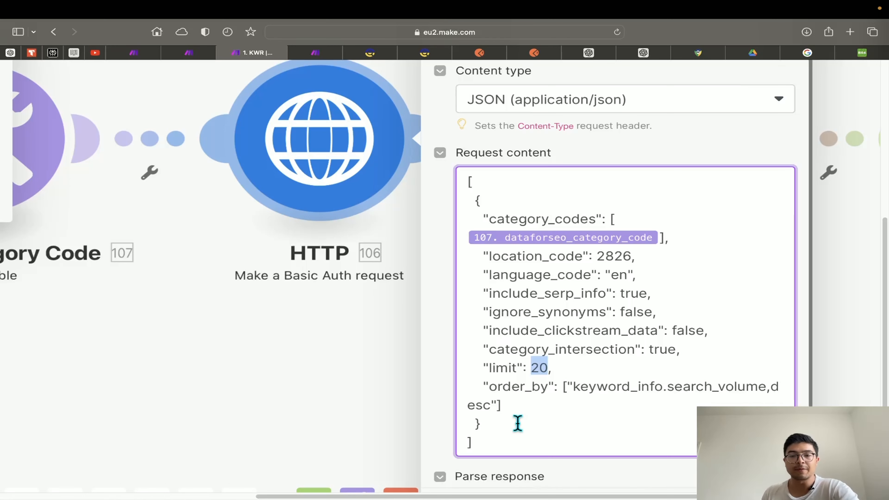
scroll(549, 402, "down", 1)
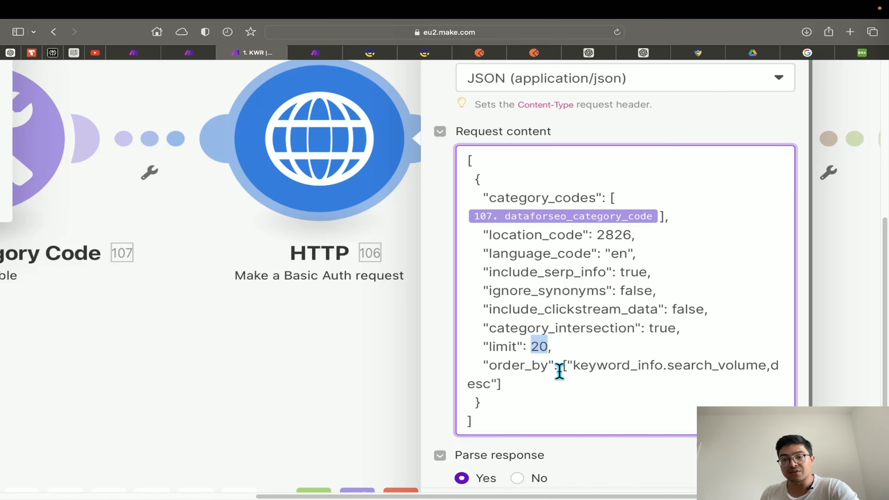
left_click_drag(562, 368, 564, 380)
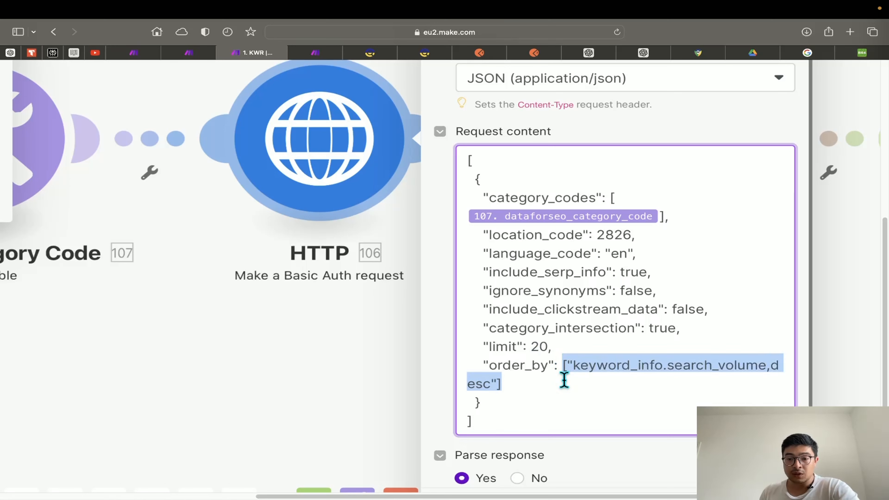
left_click(569, 371)
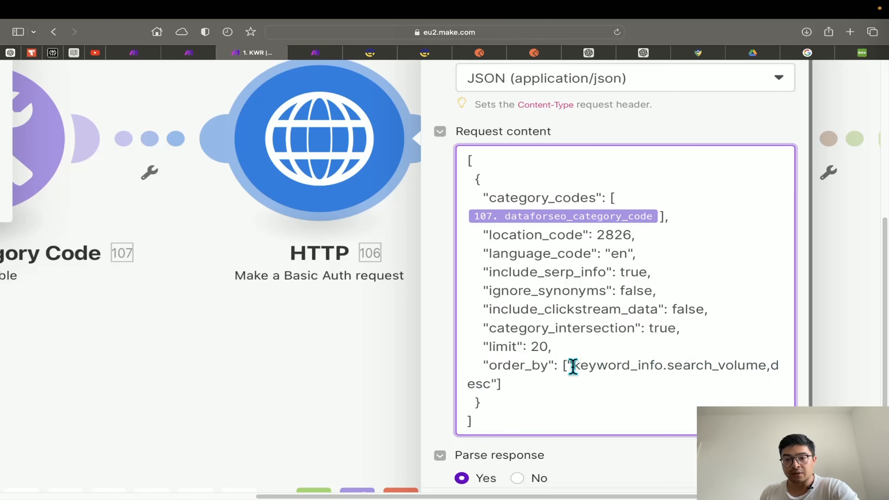
left_click_drag(573, 366, 765, 370)
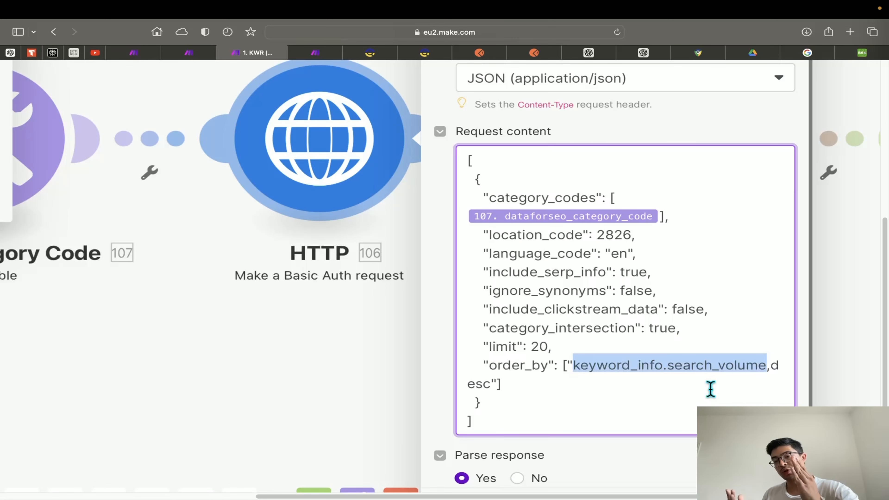
scroll(631, 441, "down", 3)
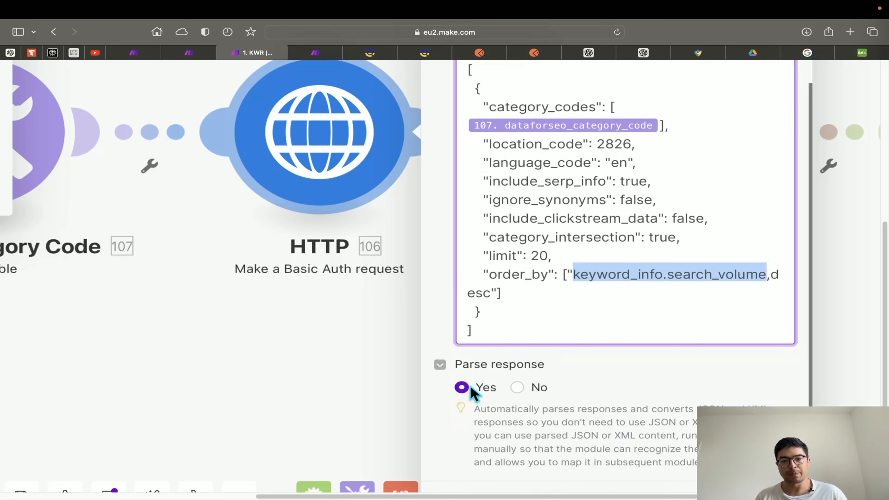
scroll(571, 409, "down", 1)
scroll(574, 411, "up", 2)
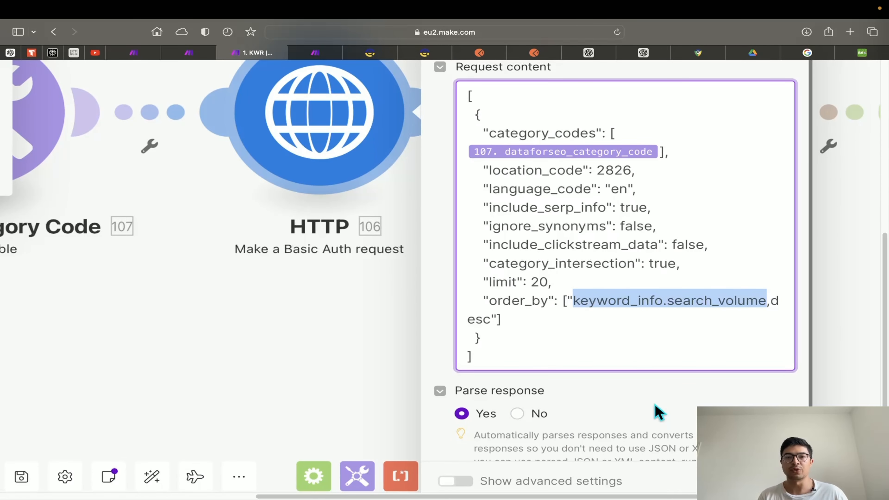
scroll(551, 295, "up", 3)
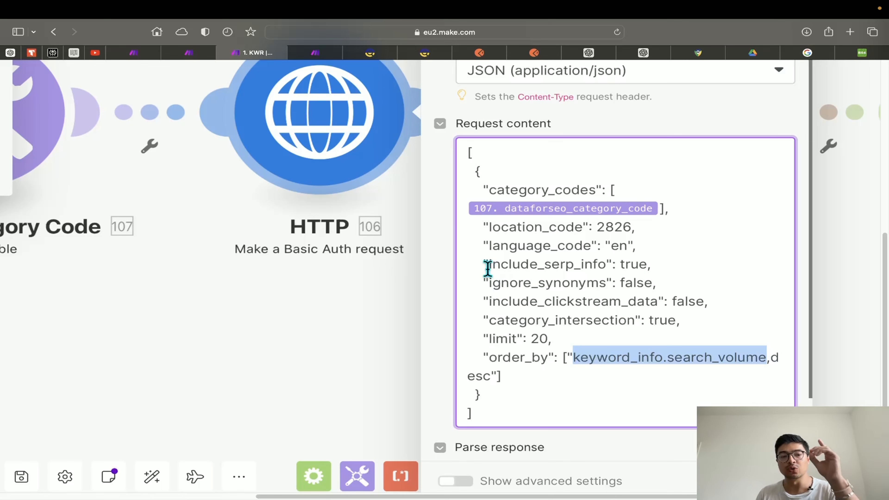
Set the playground to Albania, Bengali, search partners disabled and Low Top Of Page Bid sorting
left_click(416, 54)
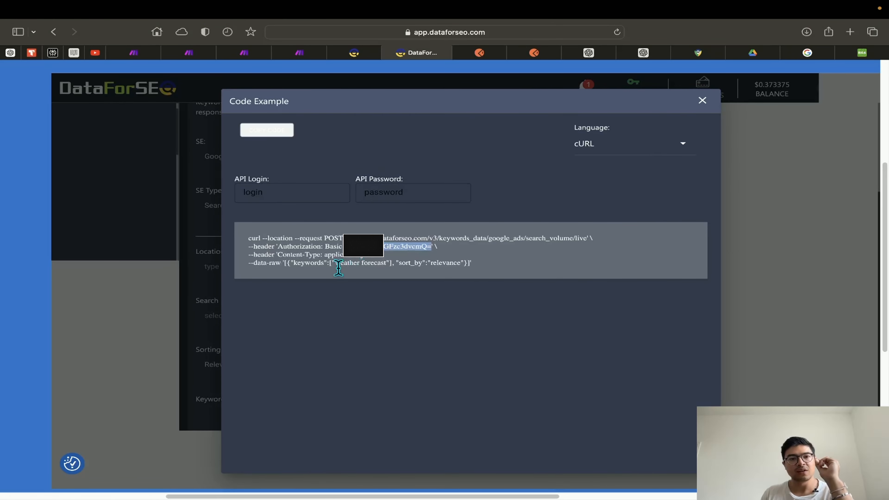
left_click(179, 304)
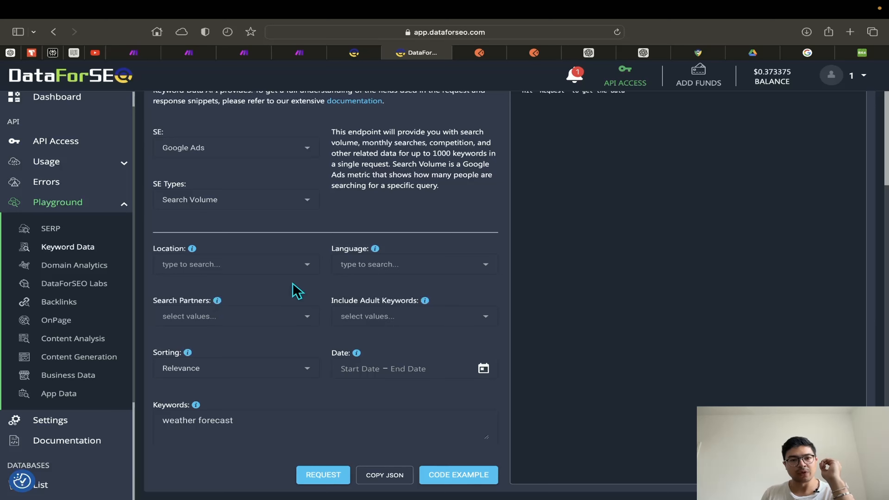
left_click(246, 270)
left_click(246, 359)
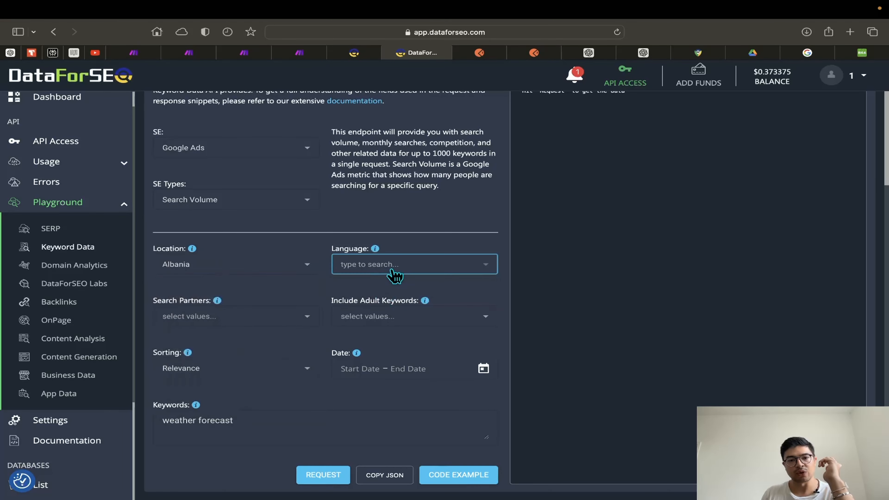
left_click(394, 275)
left_click(395, 366)
left_click(264, 316)
left_click(268, 390)
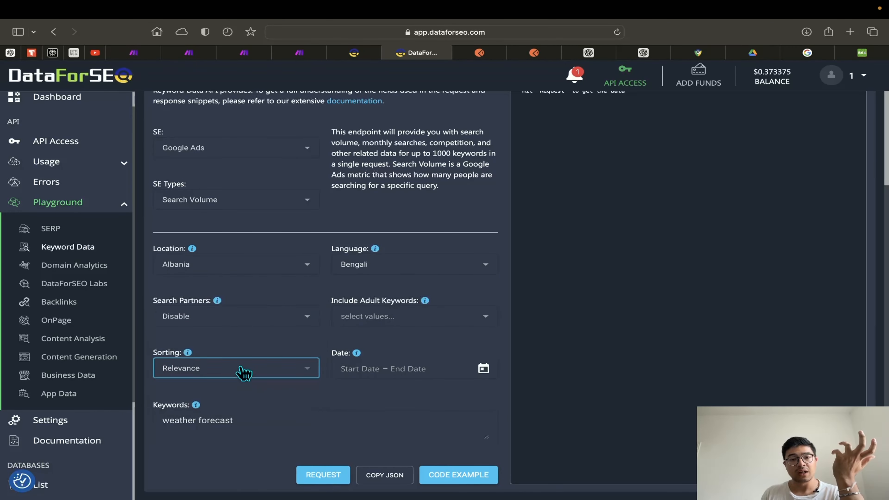
left_click(244, 372)
left_click(277, 410)
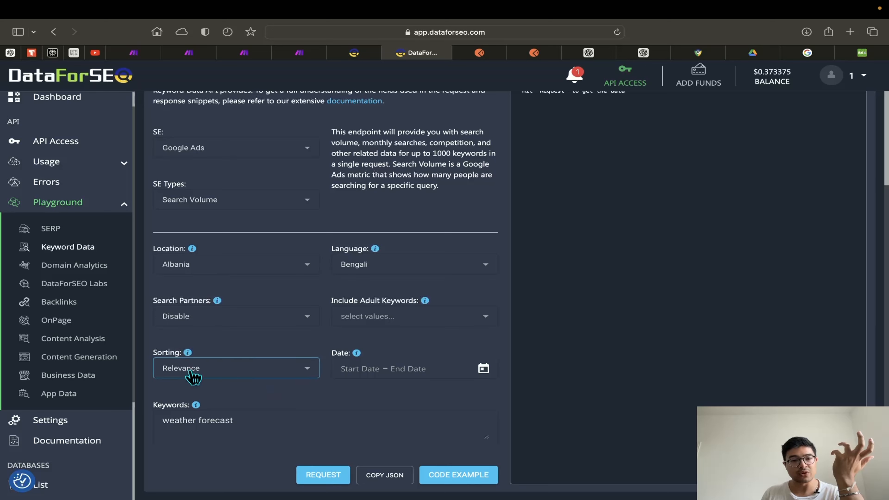
left_click(212, 377)
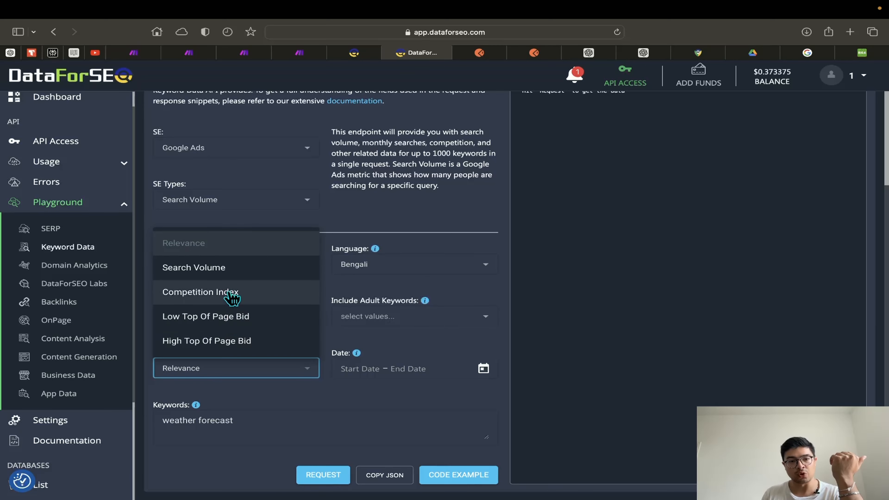
left_click(242, 316)
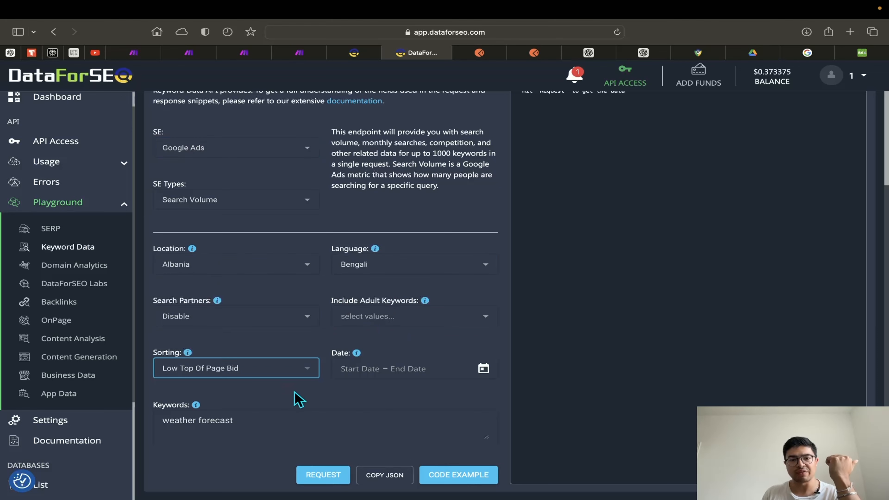
Show the generated cURL example and highlight its data-raw JSON request body
left_click(478, 484)
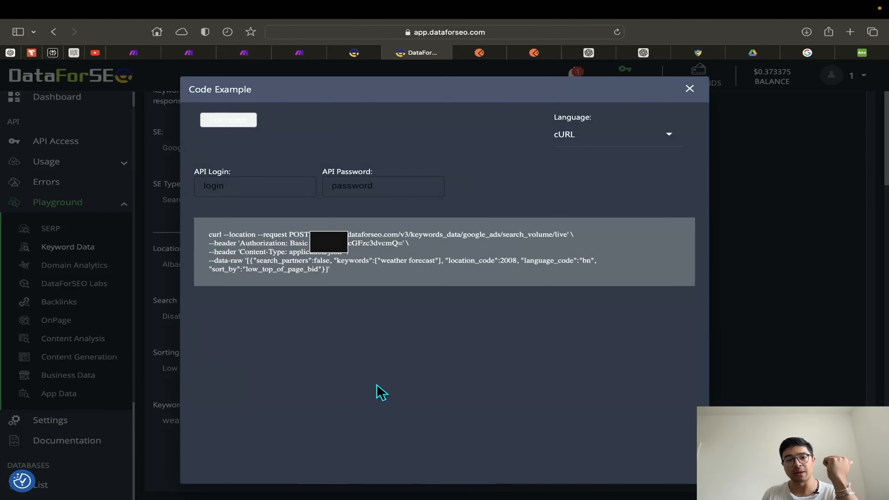
scroll(298, 286, "up", 5)
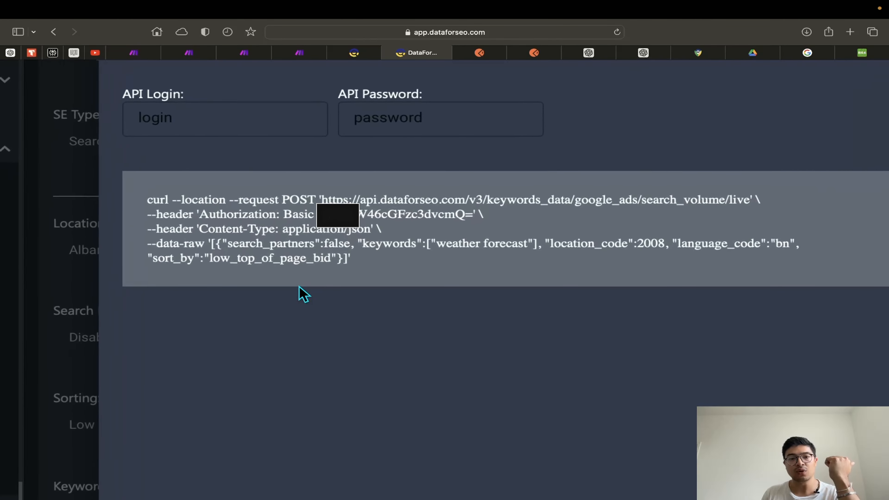
scroll(236, 243, "right", 2)
scroll(236, 244, "down", 1)
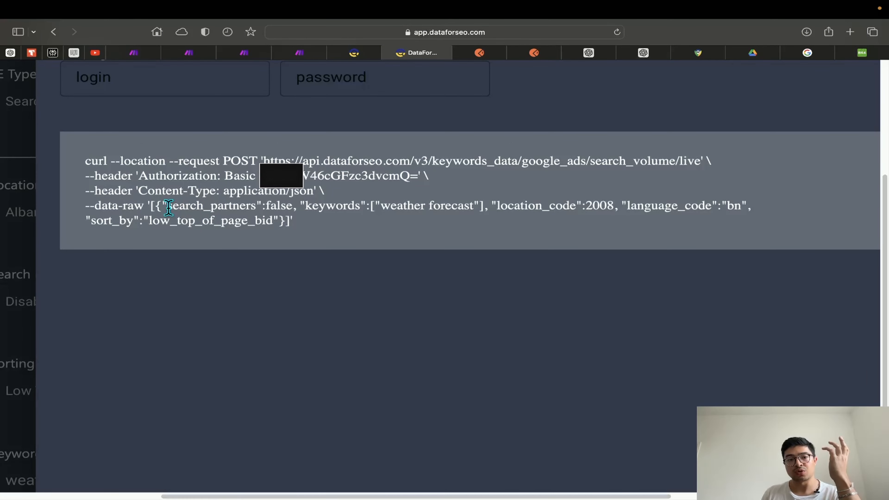
left_click_drag(169, 207, 285, 225)
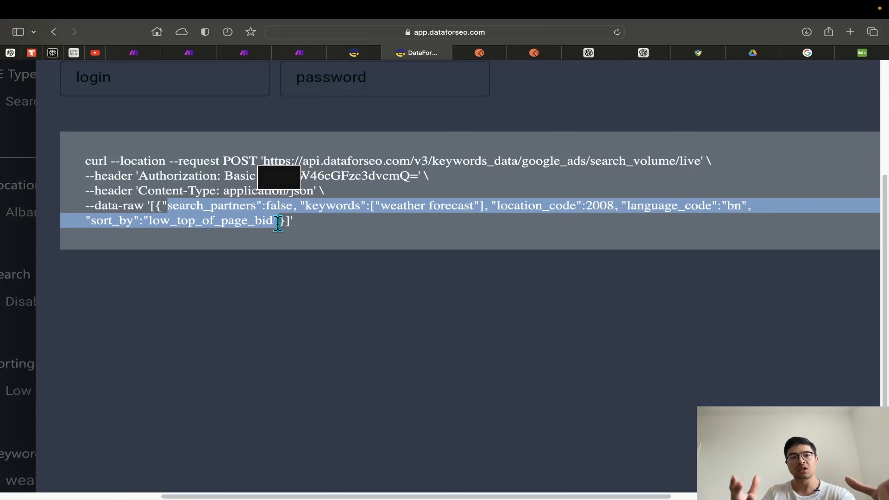
scroll(277, 224, "down", 5)
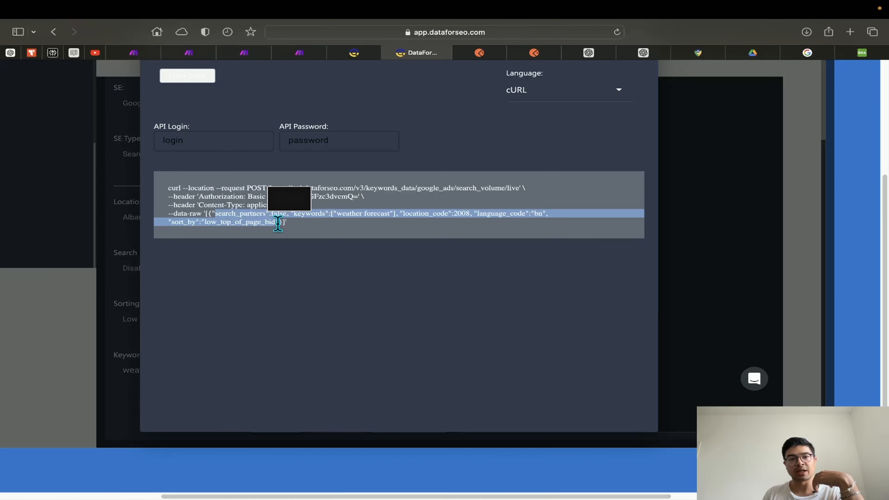
scroll(278, 224, "down", 2)
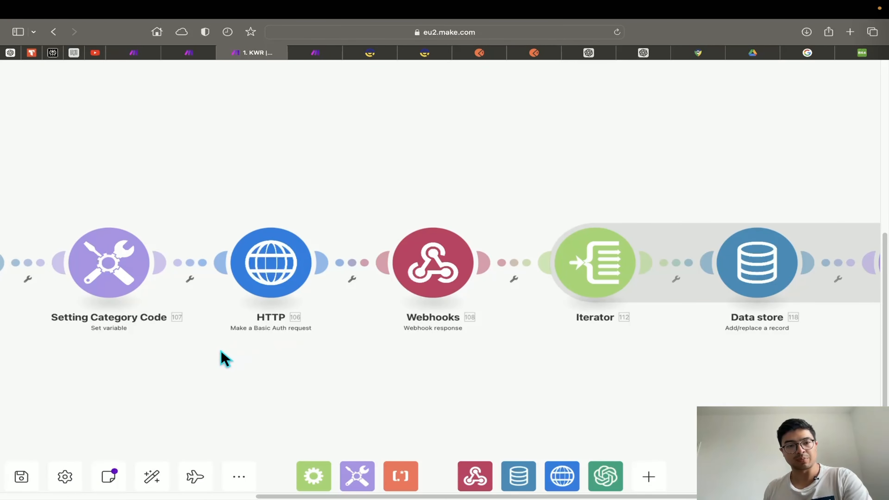
Review the HTTP module's settings, then close them with OK
left_click(287, 284)
scroll(417, 358, "down", 3)
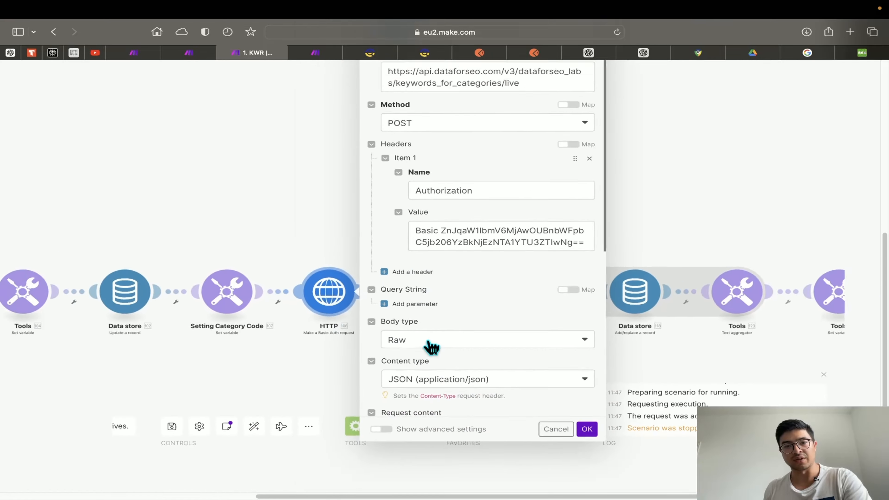
scroll(429, 343, "down", 2)
scroll(364, 360, "up", 2)
scroll(364, 363, "left", 3)
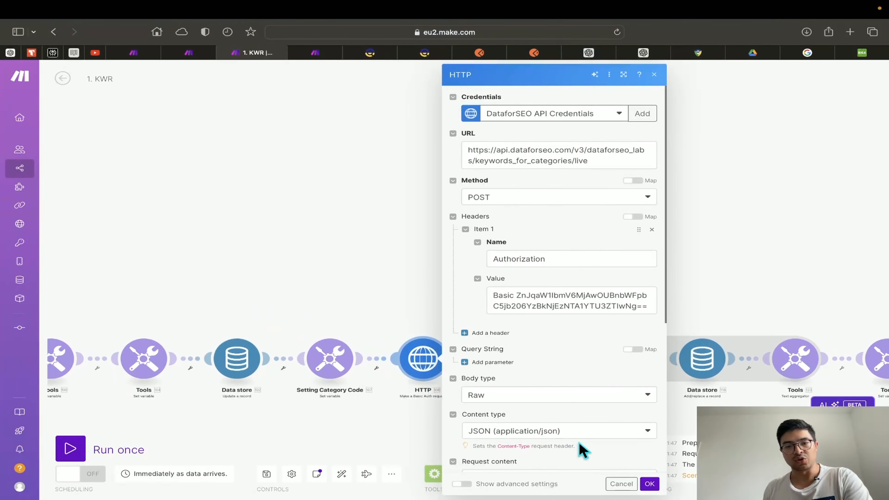
left_click(649, 484)
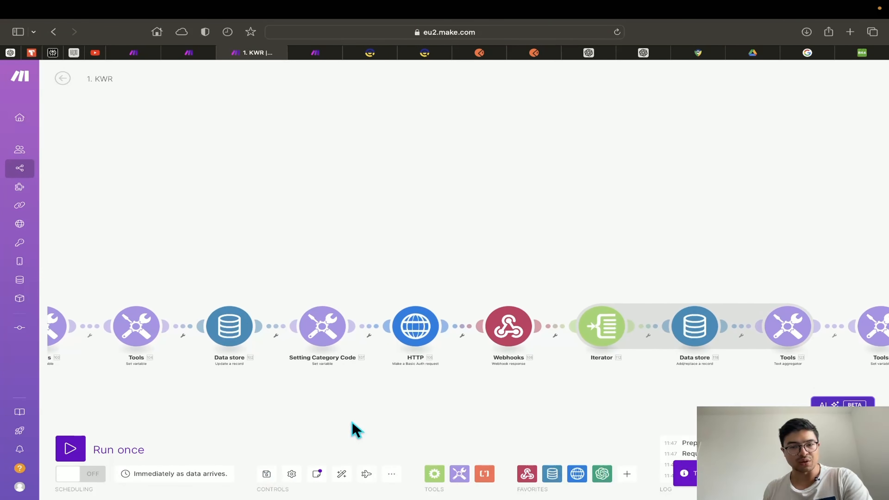
Open the Webhooks response module, showing status 200 with body mapped to 106. Data
left_click_drag(503, 399, 372, 353)
scroll(353, 347, "up", 2)
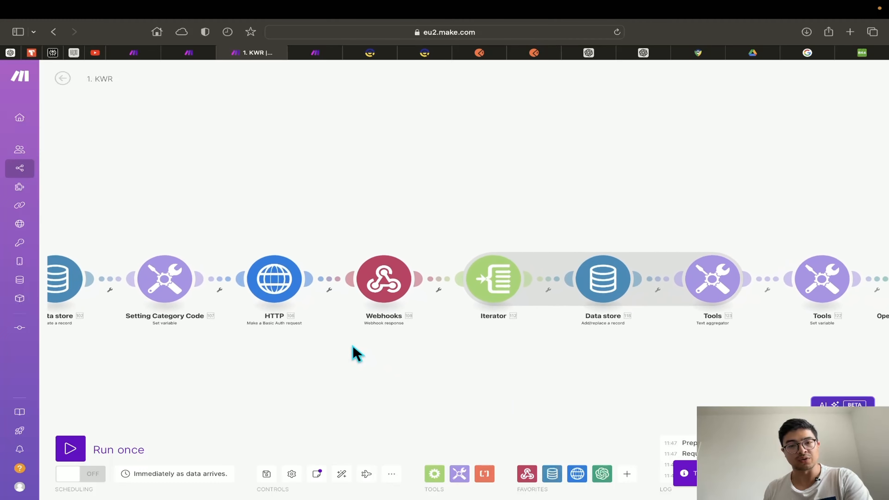
scroll(353, 350, "up", 2)
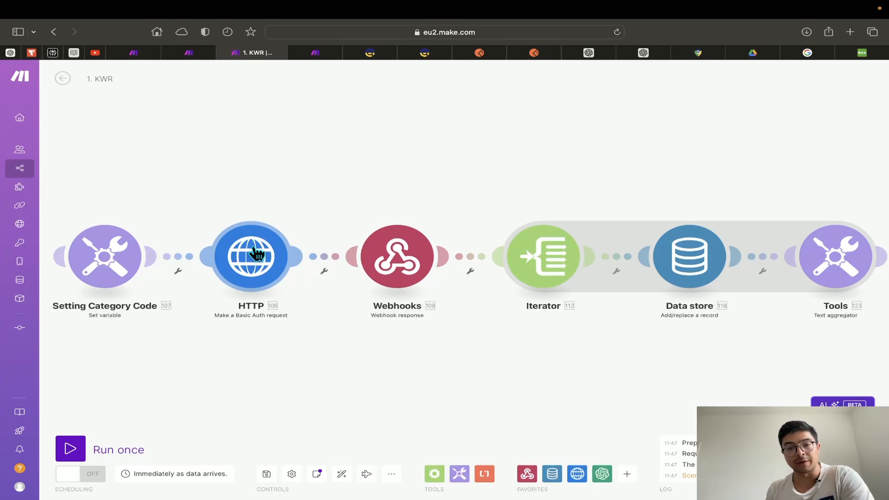
left_click(399, 271)
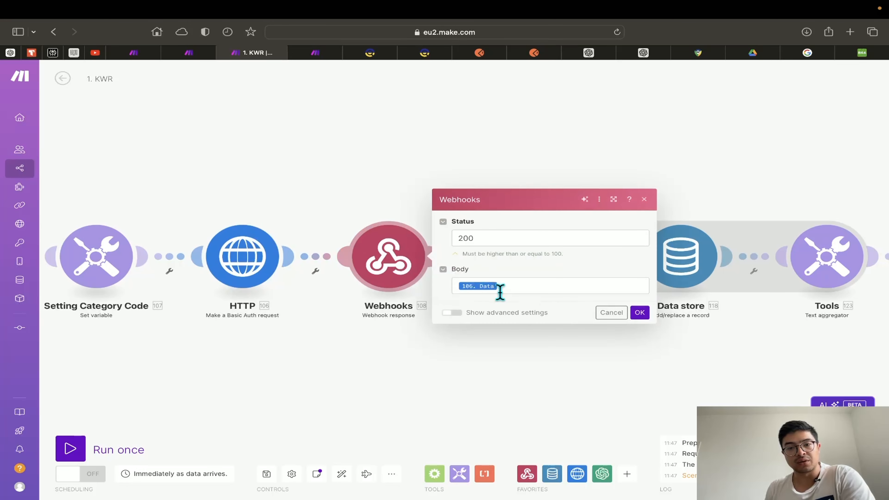
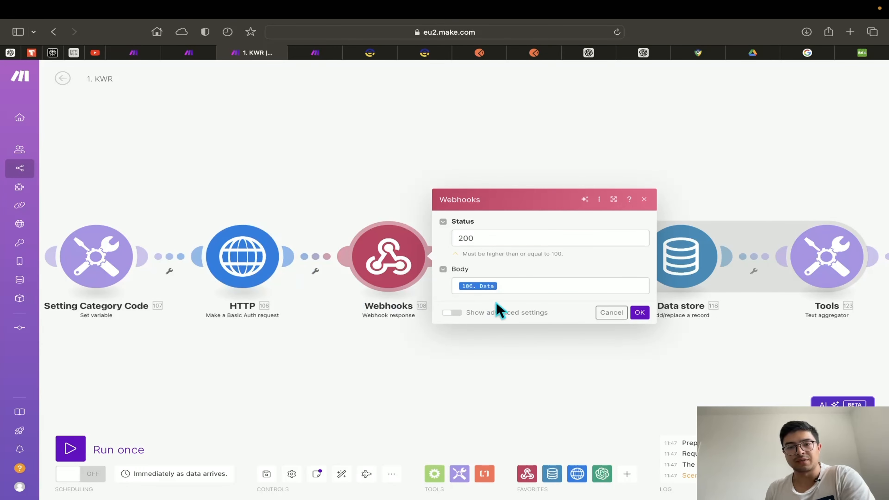
Close the webhook response settings, unlink it from HTTP and move it out of the chain
left_click(639, 312)
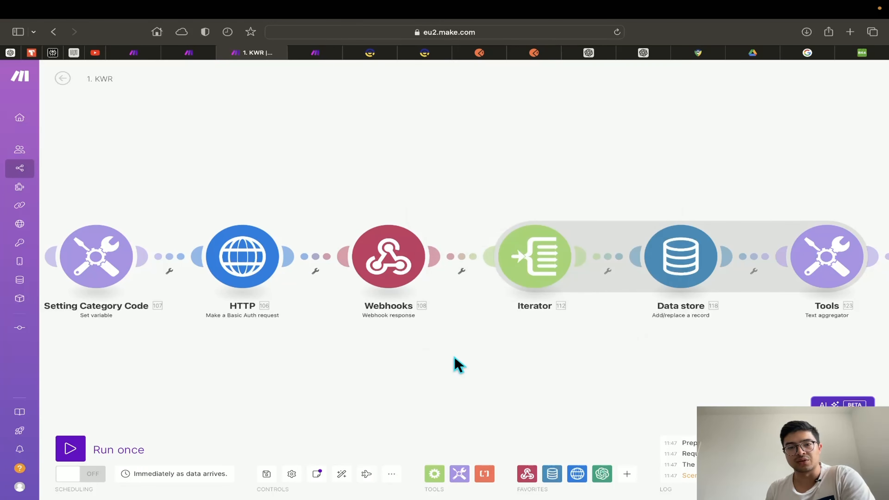
scroll(455, 336, "left", 5)
right_click(424, 251)
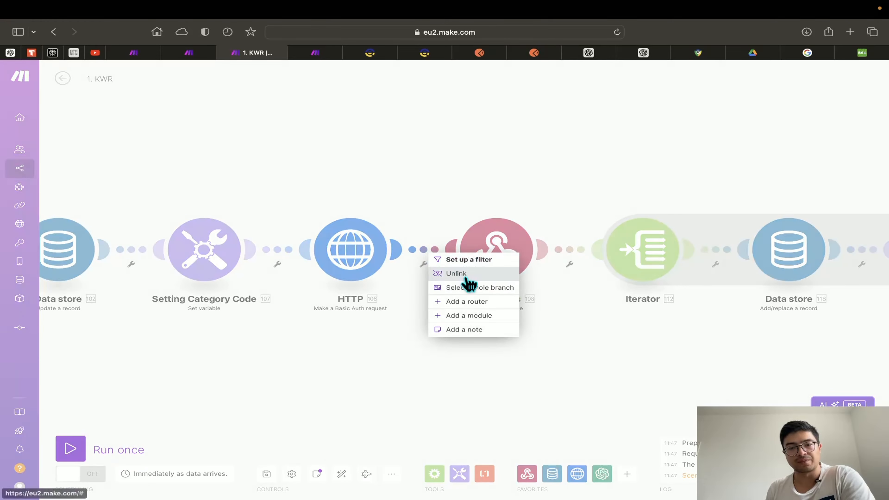
left_click(463, 275)
left_click_drag(473, 274, 602, 161)
left_click_drag(474, 314, 607, 291)
Pan to the Webhooks, Iterator and Data store modules and review the HTTP module's settings
scroll(610, 298, "left", 3)
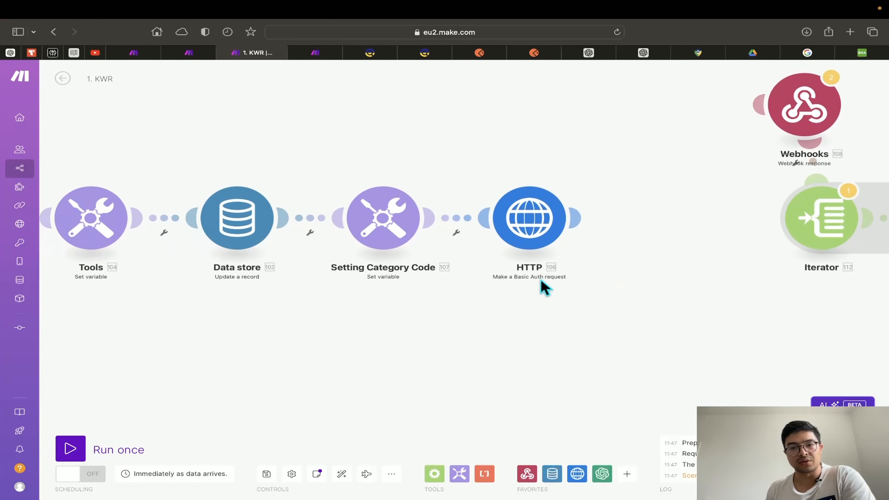
scroll(448, 343, "left", 2)
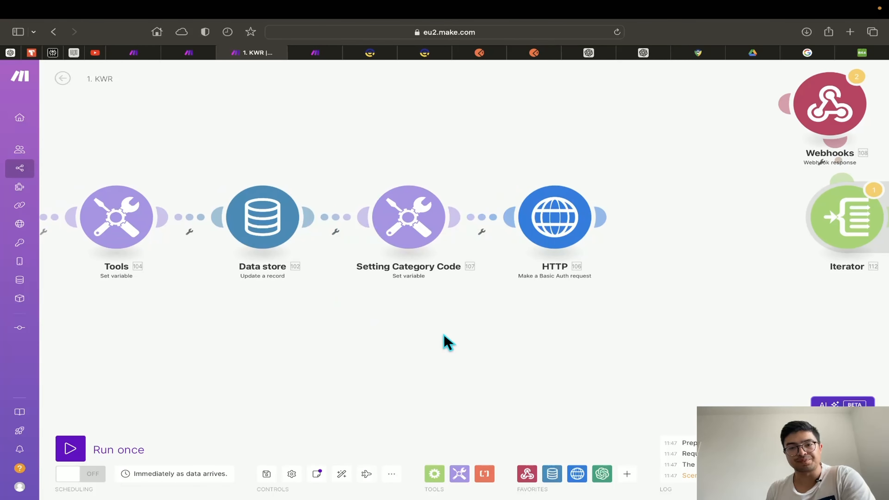
scroll(469, 343, "left", 2)
scroll(595, 318, "left", 5)
scroll(700, 316, "down", 2)
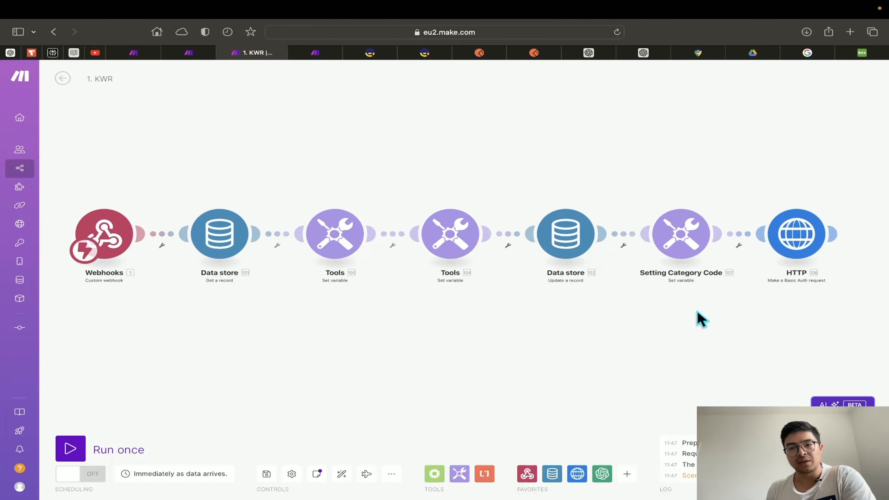
left_click_drag(700, 319, 466, 357)
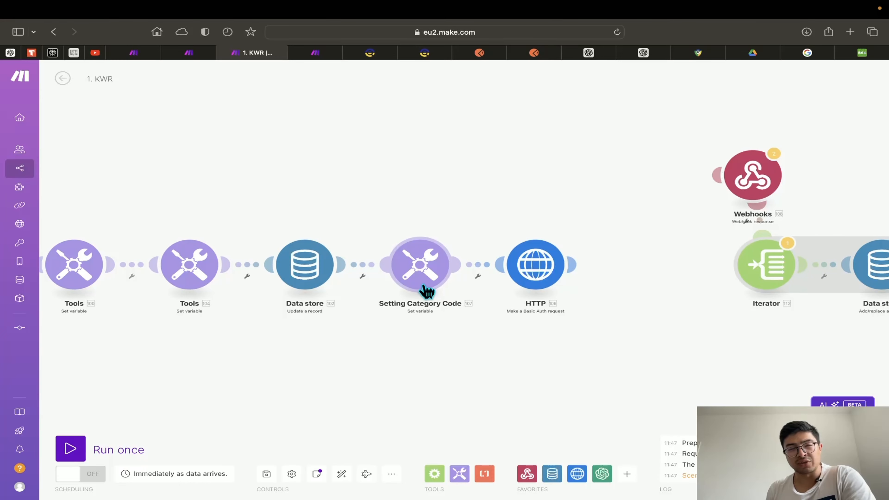
left_click(550, 278)
scroll(633, 364, "down", 5)
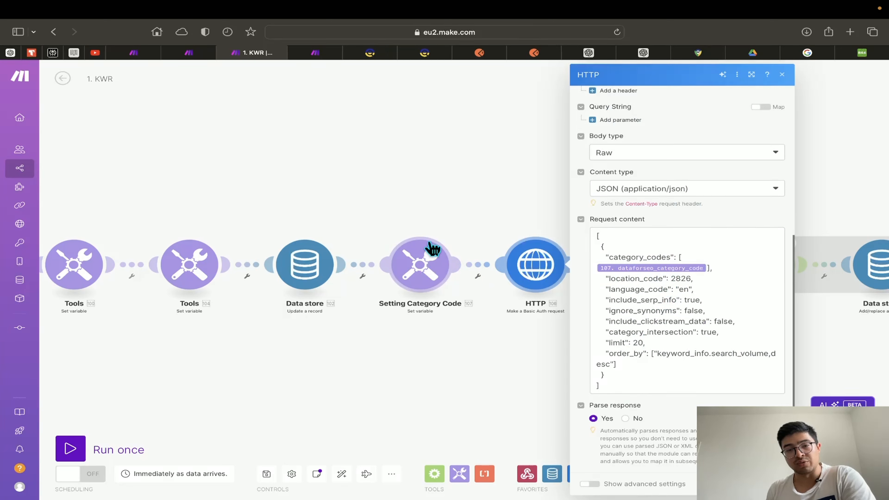
left_click(503, 334)
Unlink HTTP from Setting Category Code and place it between that module and Webhooks
left_click_drag(754, 175, 640, 270)
left_click_drag(536, 265, 627, 168)
left_click(519, 226)
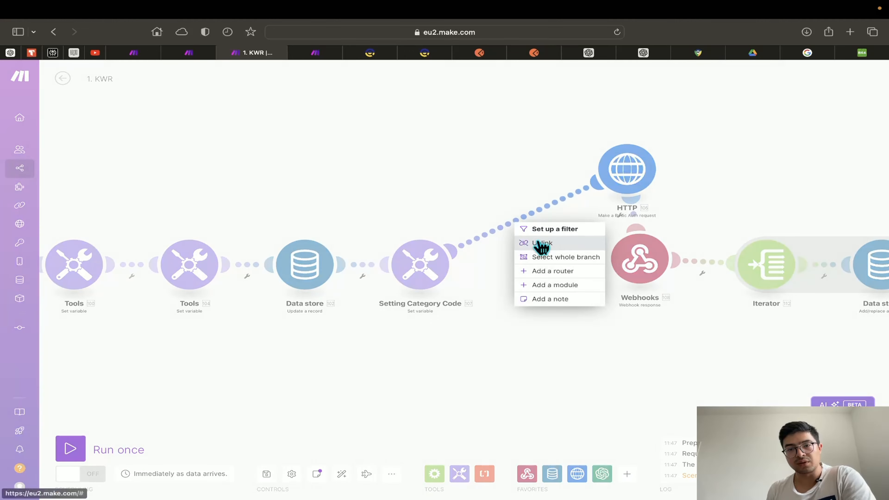
left_click(537, 242)
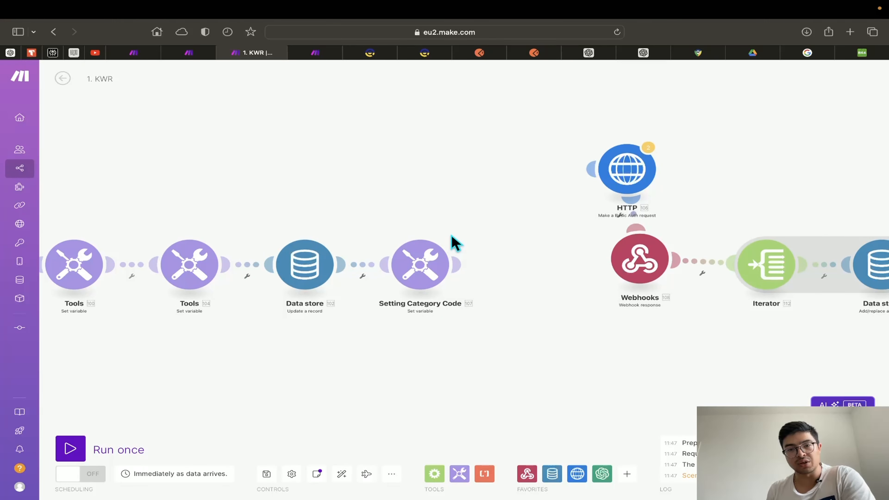
left_click_drag(595, 172, 538, 270)
Review the HTTP settings, then unlink the Webhooks response from HTTP and move it aside
left_click(538, 270)
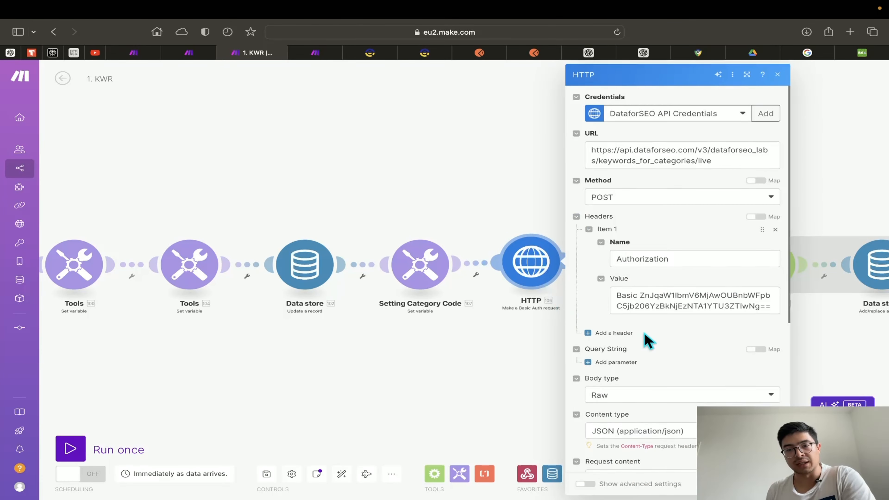
scroll(649, 335, "down", 5)
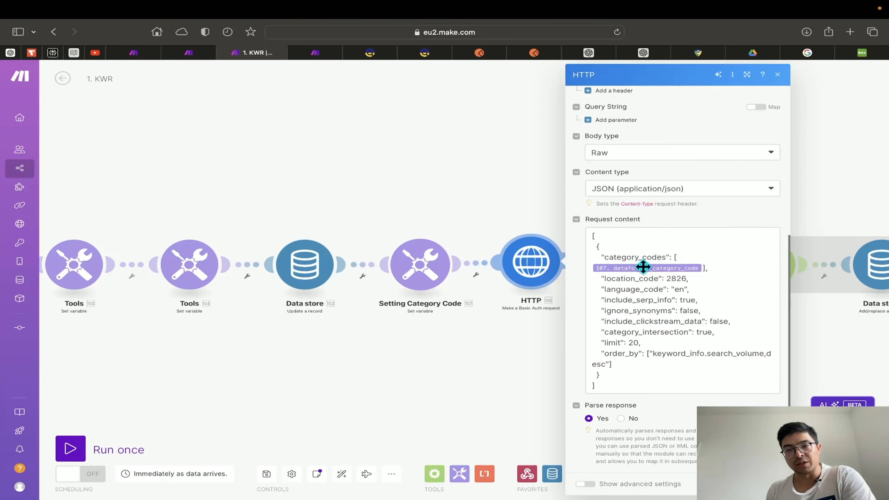
left_click(503, 381)
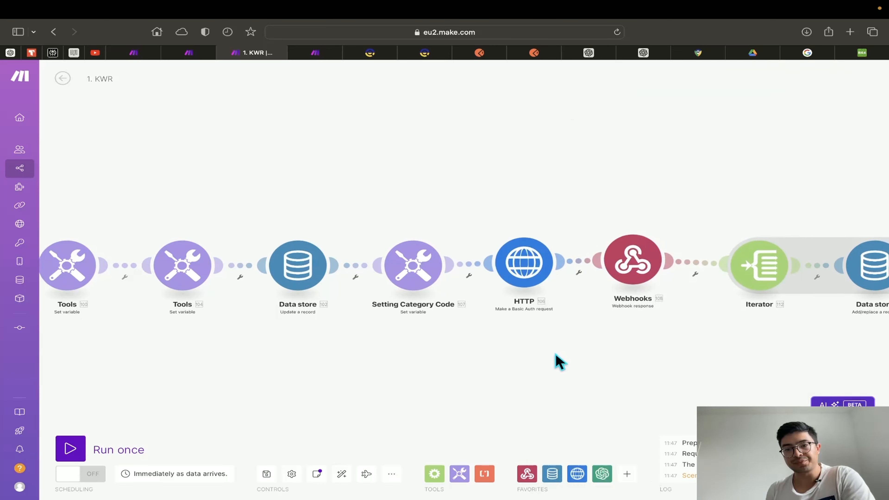
left_click(539, 273)
left_click(566, 295)
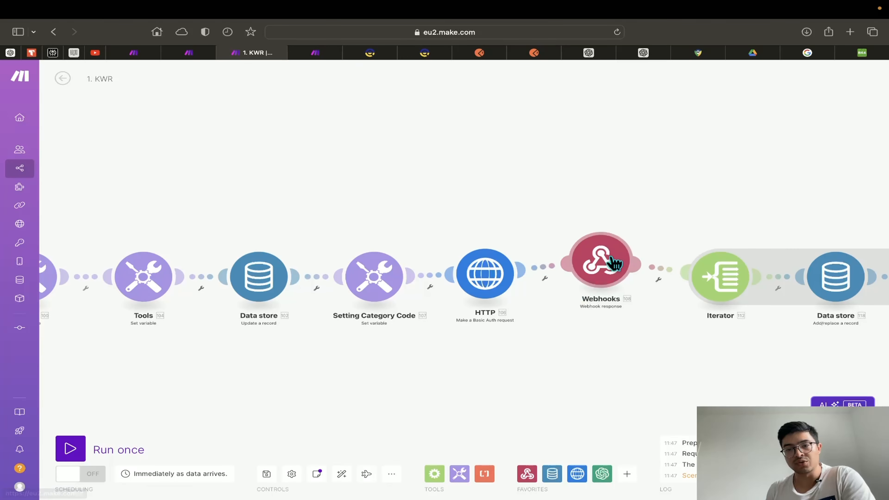
left_click_drag(614, 263, 729, 178)
left_click_drag(371, 348, 671, 277)
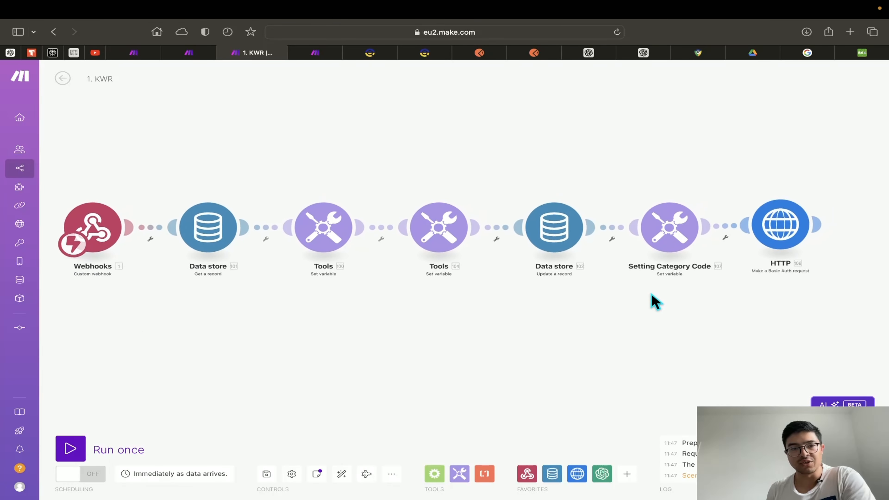
Run the scenario once waiting for new data, triggered by sending the Postman POST request
left_click(71, 448)
left_click(233, 482)
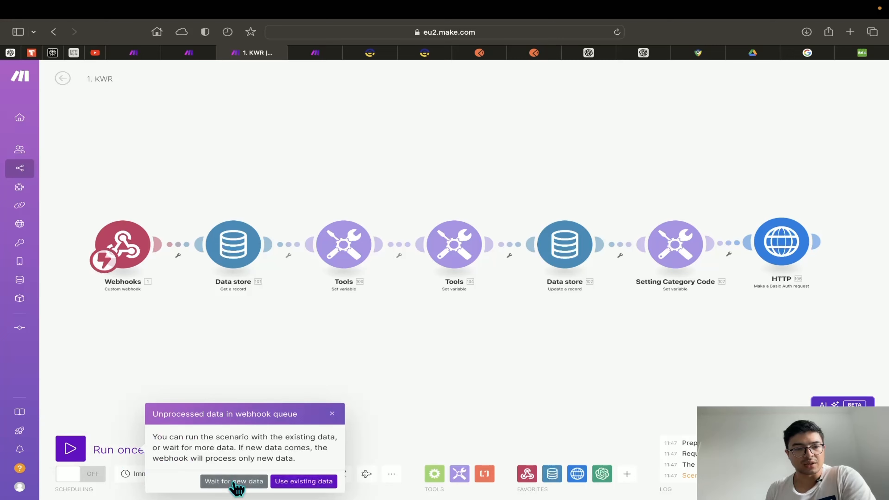
left_click(535, 53)
left_click(818, 148)
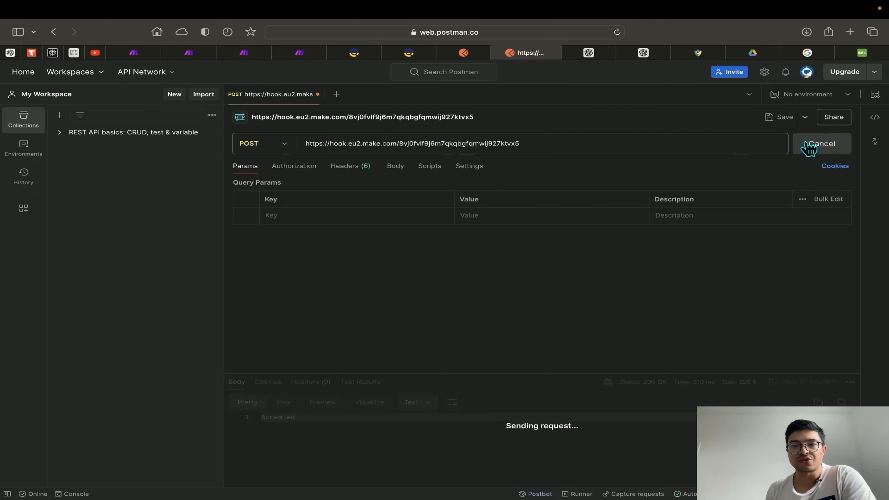
left_click(244, 52)
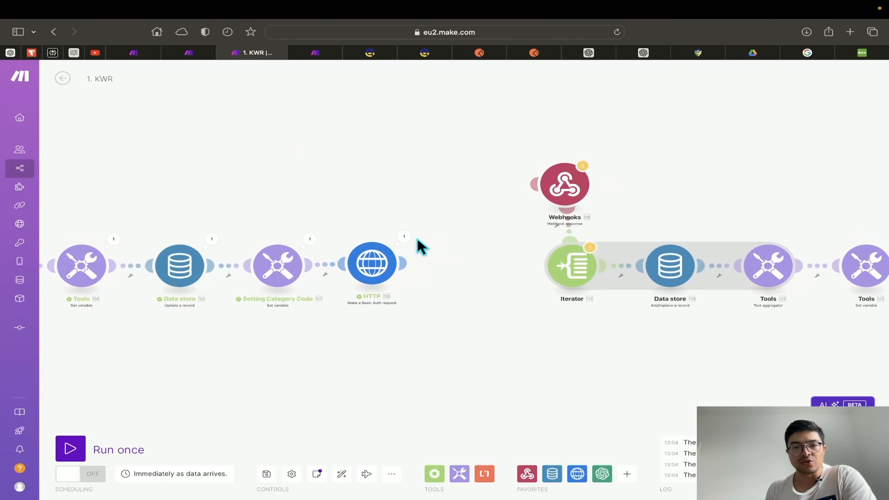
Check HTTP's run output, place Webhooks after HTTP and confirm its body maps HTTP Data
scroll(419, 259, "up", 1)
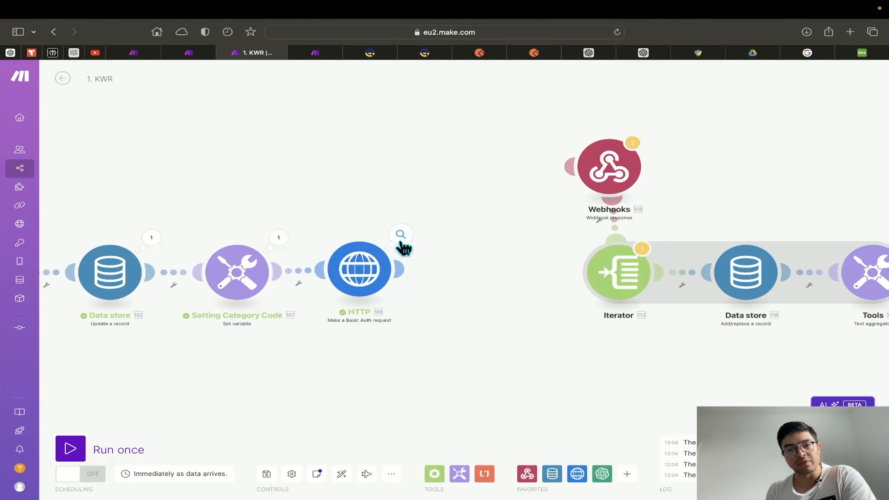
left_click(401, 235)
left_click(363, 207)
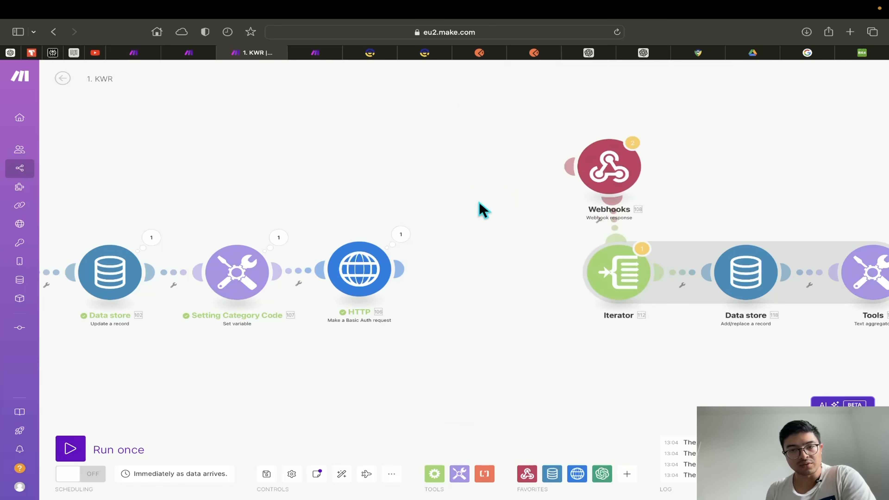
left_click_drag(619, 175, 503, 275)
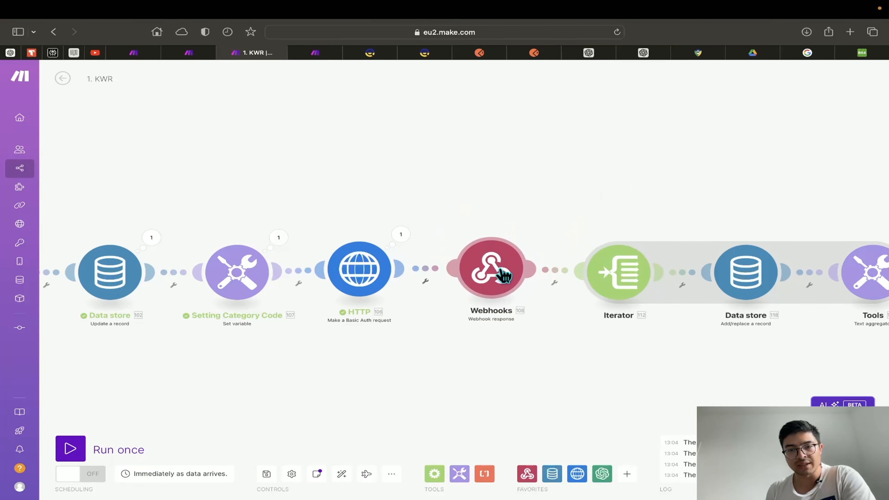
left_click(494, 285)
left_click(634, 300)
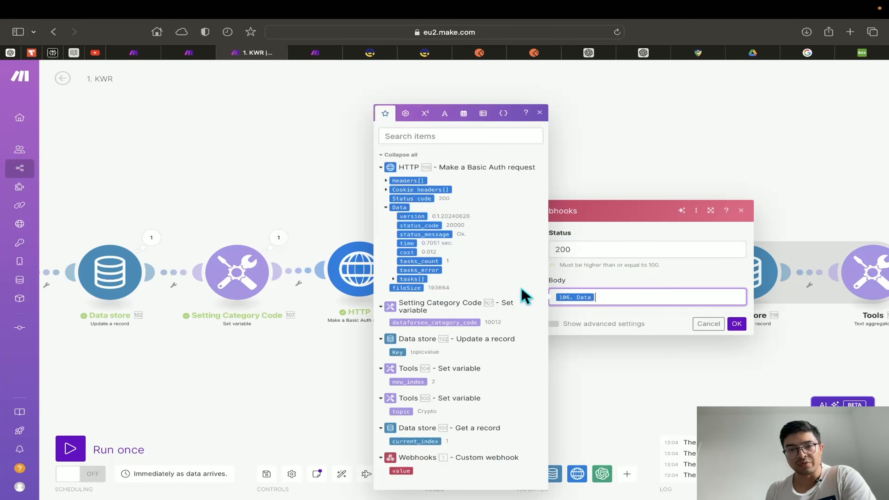
left_click(386, 208)
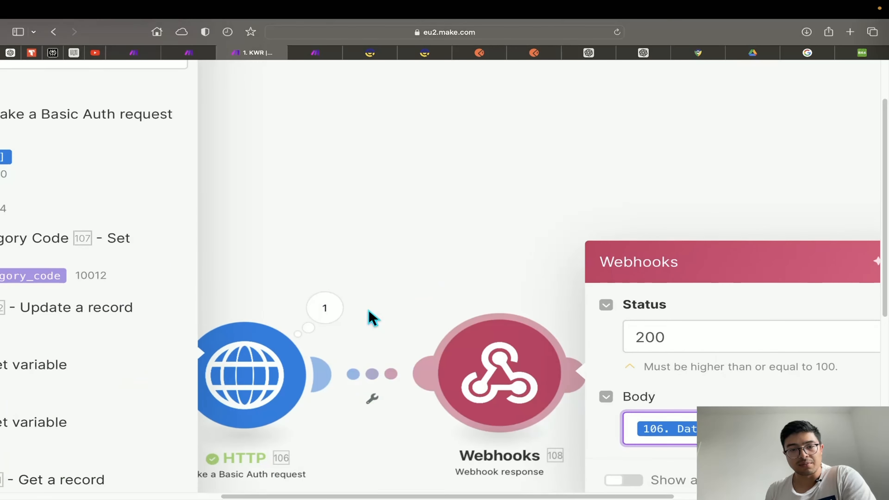
scroll(317, 312, "left", 10)
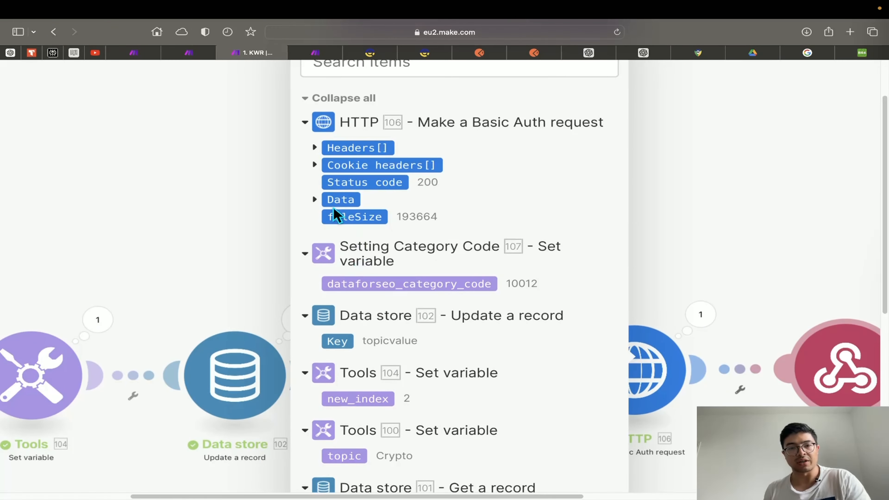
scroll(456, 267, "down", 5)
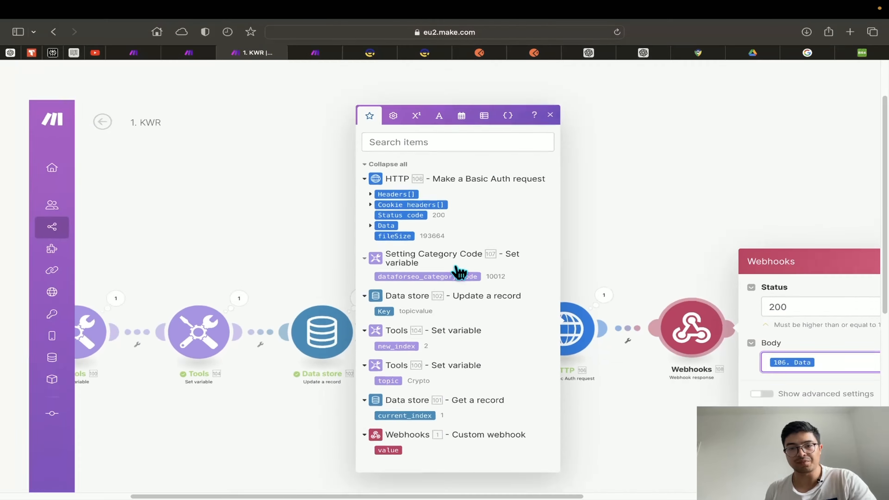
scroll(460, 272, "down", 5)
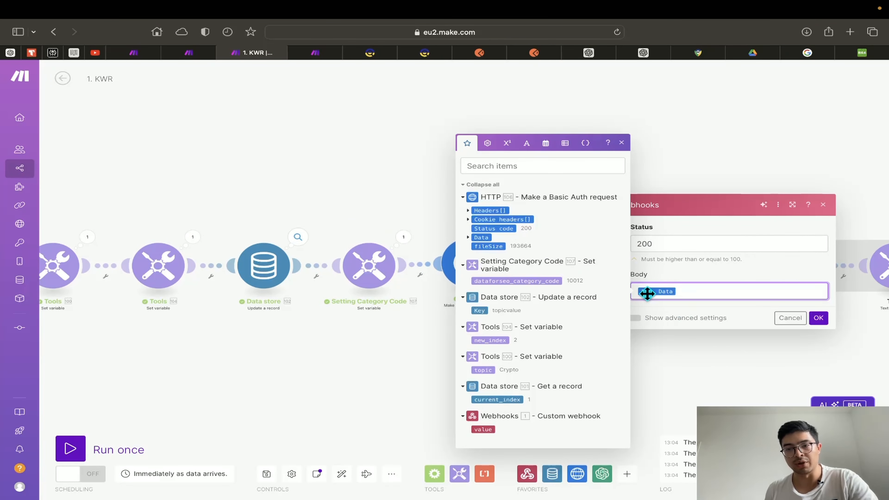
left_click(666, 282)
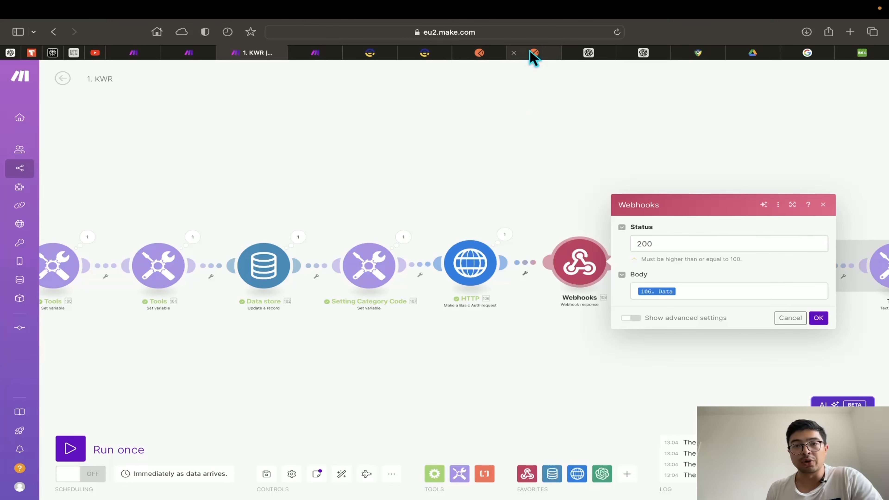
left_click(817, 318)
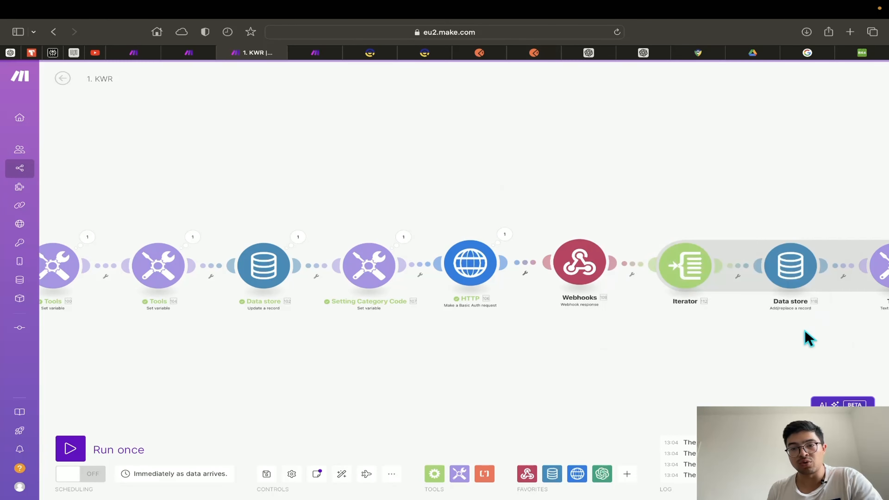
Unlink the Iterator from Webhooks, move it aside, and Run once waiting for new data
left_click_drag(803, 338, 560, 360)
left_click(429, 280)
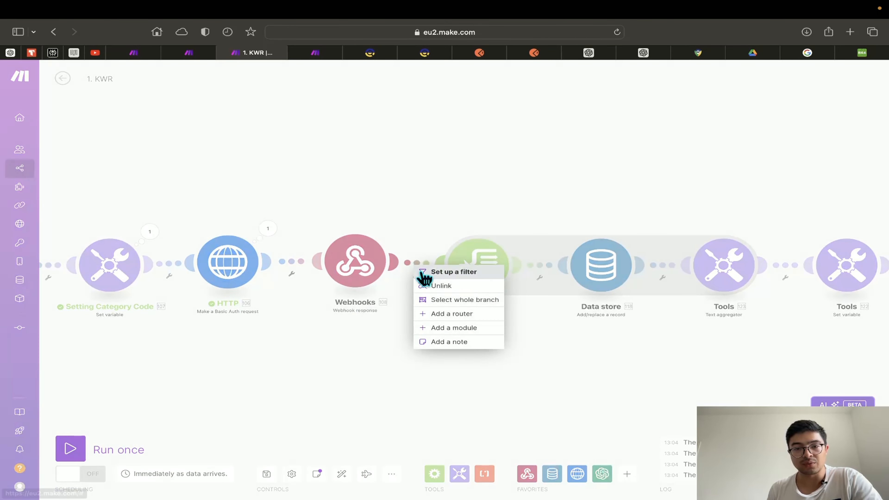
left_click(434, 289)
left_click_drag(470, 291, 616, 169)
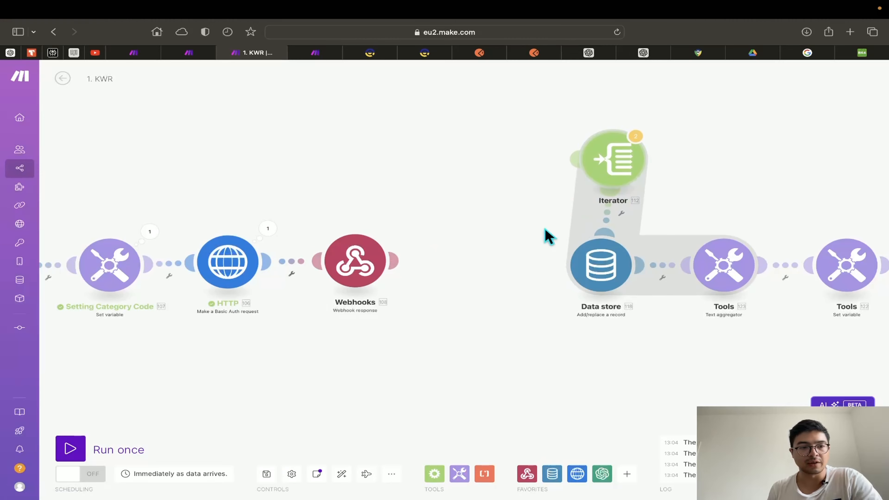
left_click_drag(382, 376, 607, 351)
scroll(498, 352, "down", 5)
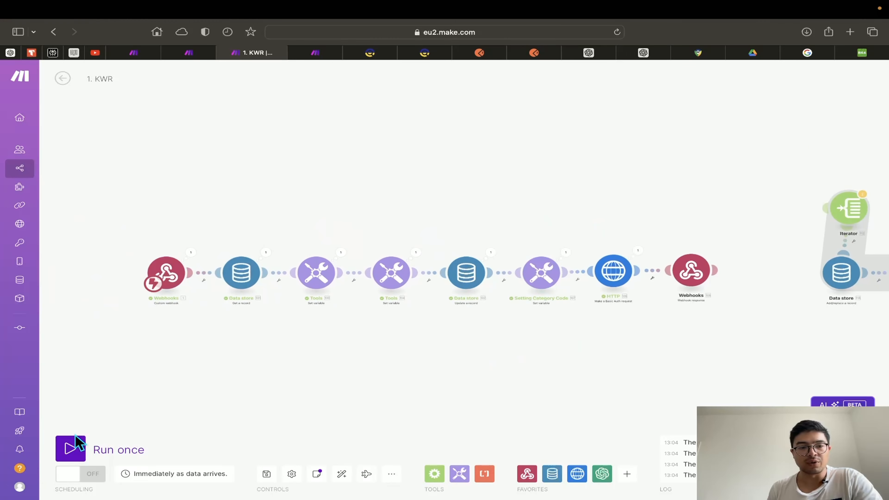
left_click(70, 448)
left_click(224, 479)
left_click(532, 54)
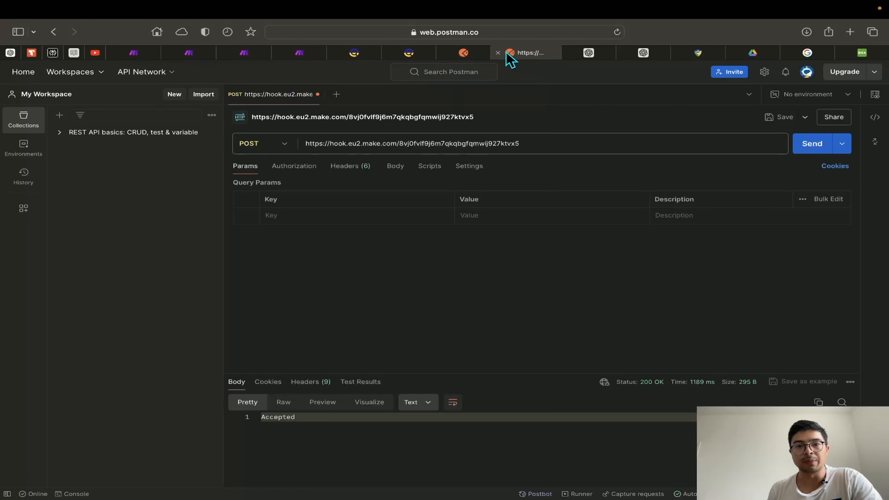
Drag the divider above the response Body upward to enlarge Postman's response pane
left_click_drag(439, 373, 490, 284)
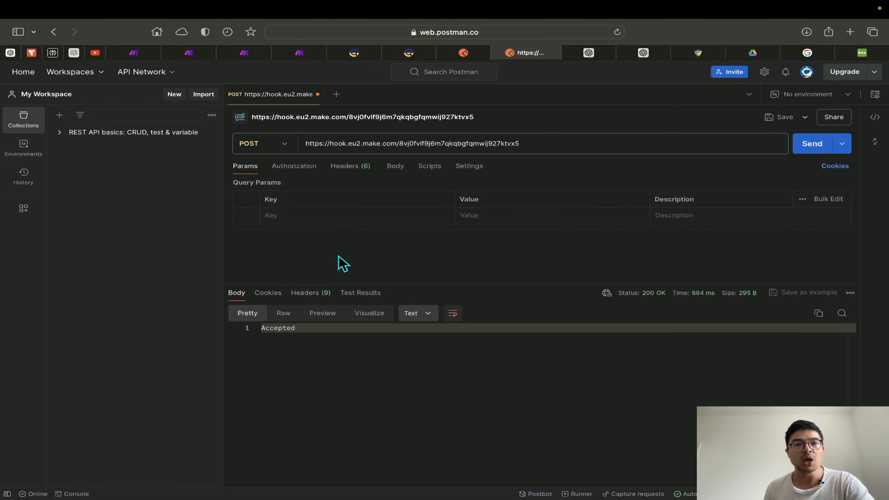
Verify the Webhooks response body maps HTTP Data, then Run once waiting for new webhook data
left_click(249, 53)
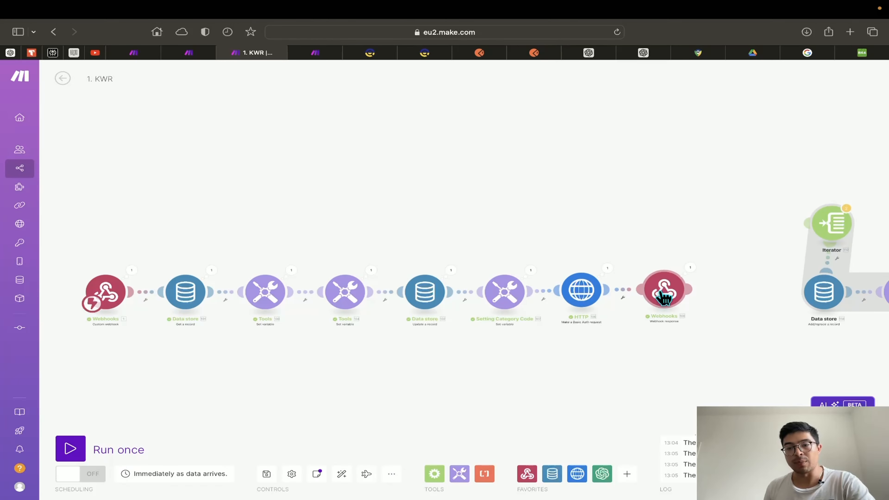
left_click(672, 292)
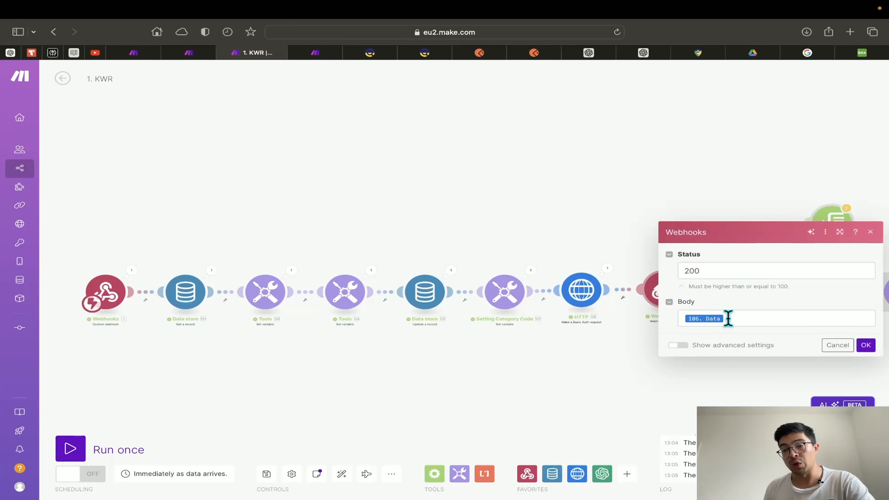
left_click(725, 320)
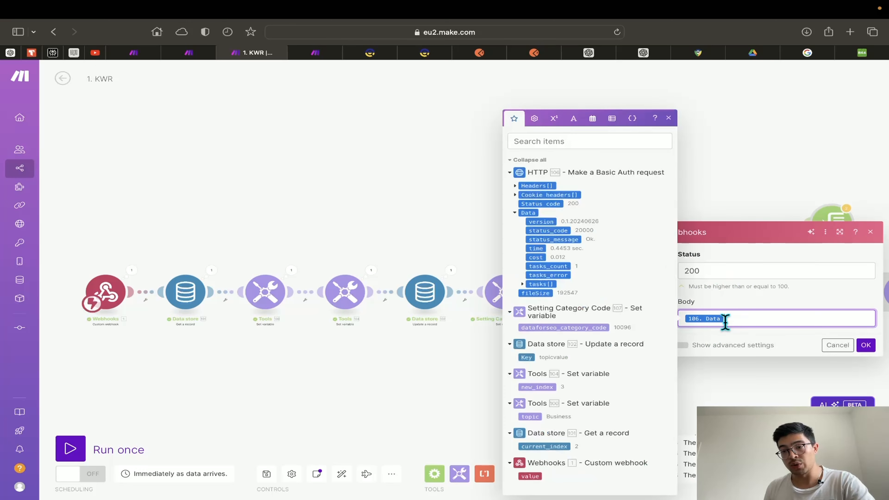
left_click(745, 299)
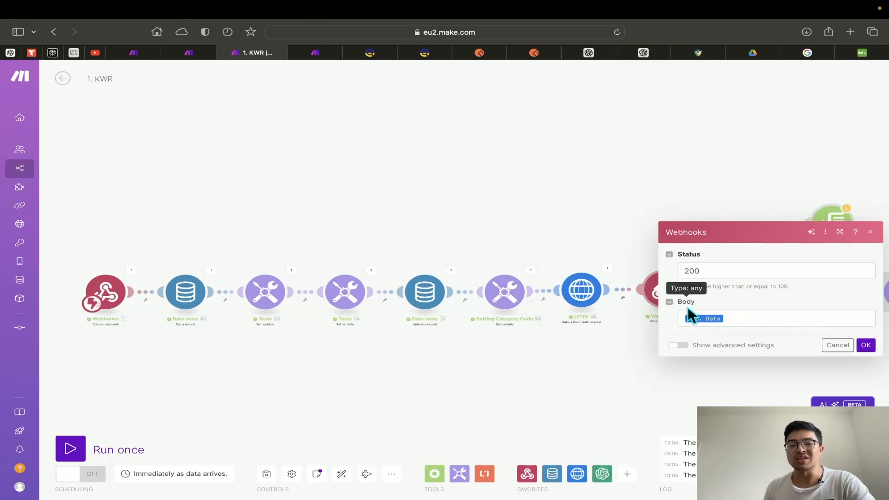
left_click(664, 315)
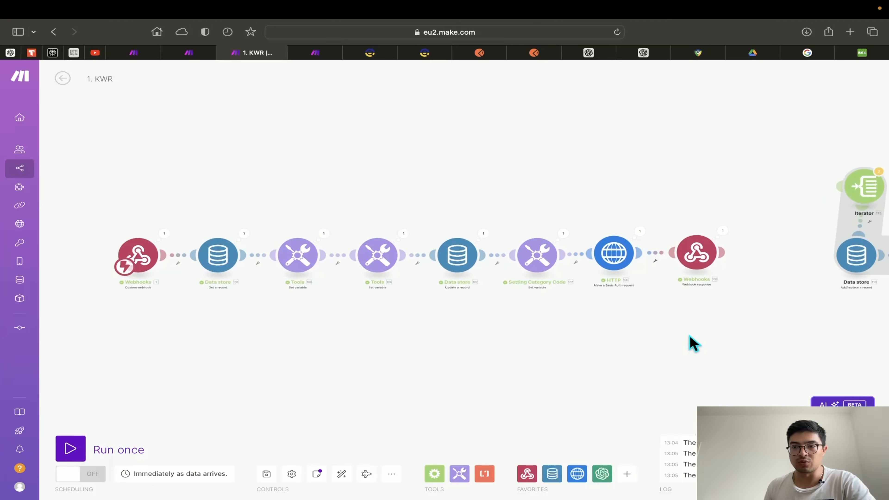
mouse_move(11, 448)
left_click(70, 448)
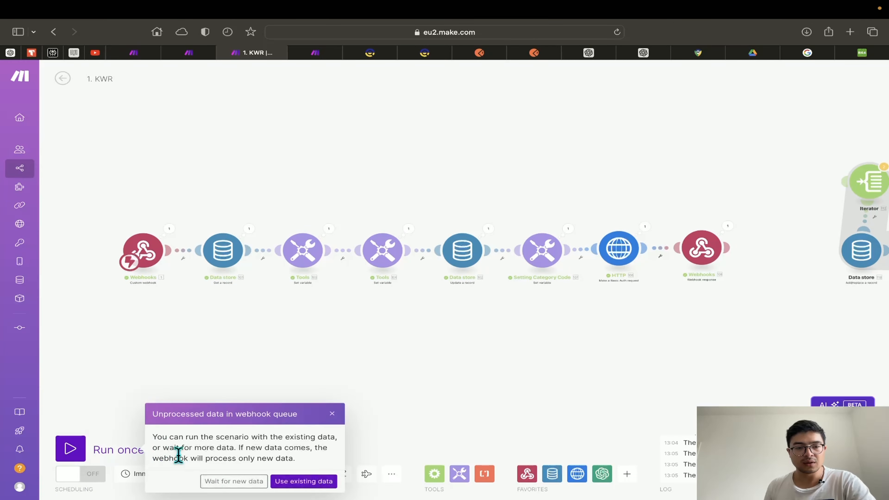
left_click(233, 481)
Send the Postman POST to the Make webhook and watch the run in the scenario
left_click(542, 54)
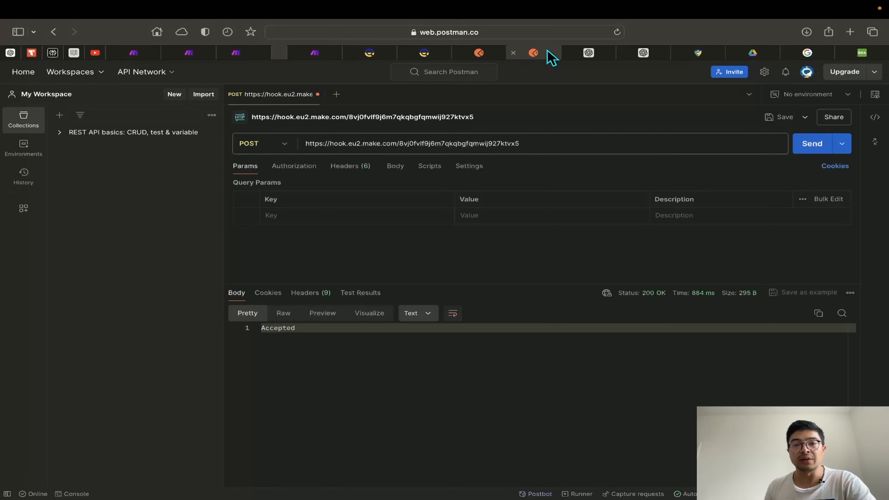
left_click(812, 147)
left_click(250, 54)
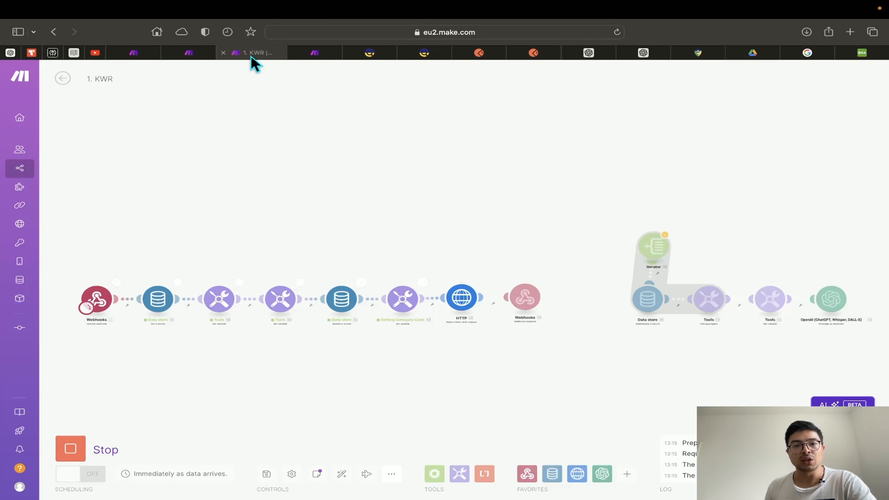
left_click_drag(580, 301, 459, 261)
scroll(417, 249, "up", 1)
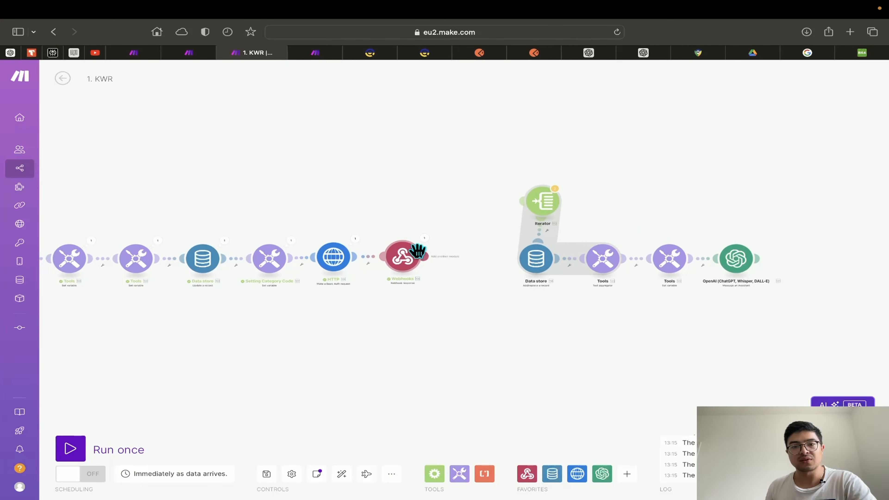
Scroll through Postman's 200 OK response holding 49.48 KB of keyword data
left_click(479, 53)
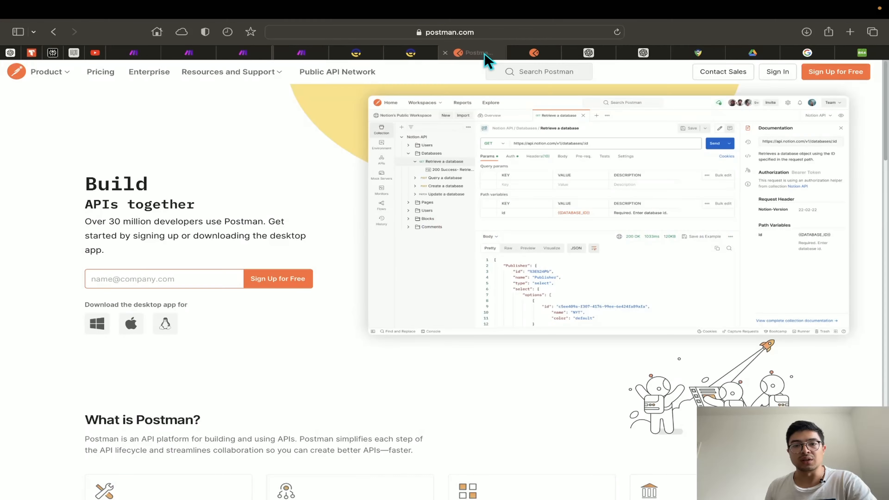
left_click(532, 53)
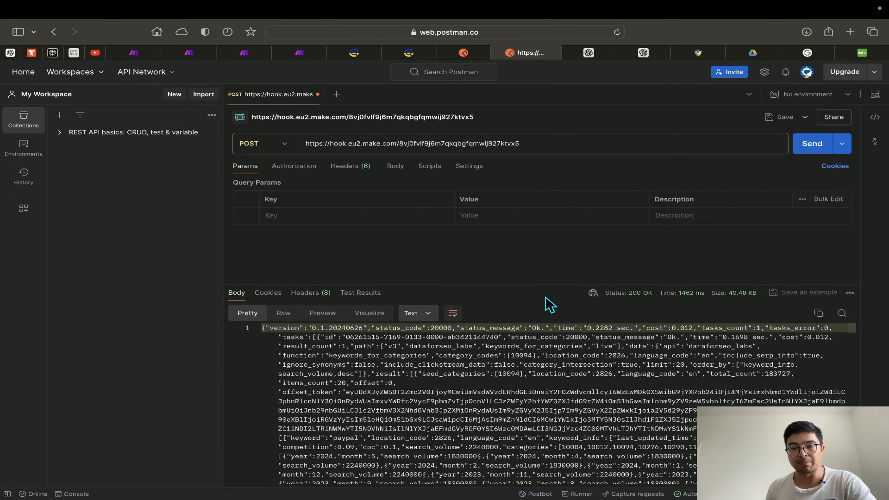
scroll(550, 305, "down", 6)
scroll(467, 392, "up", 3)
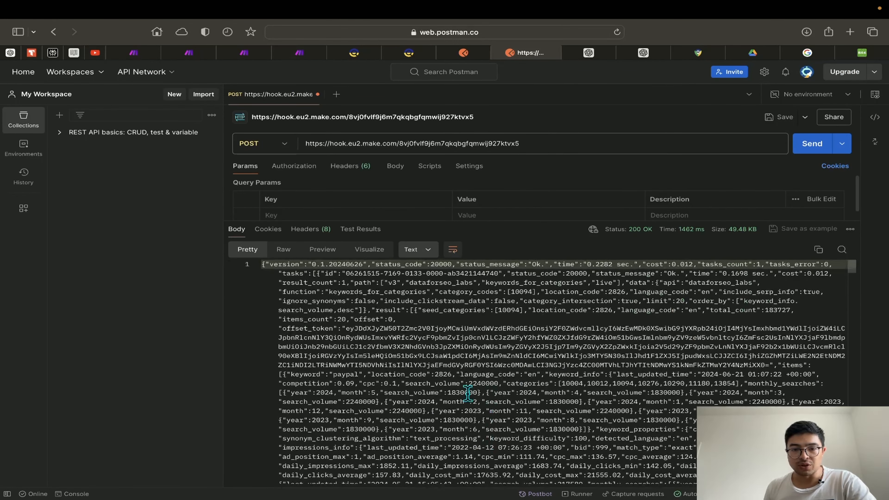
left_click_drag(385, 273, 478, 420)
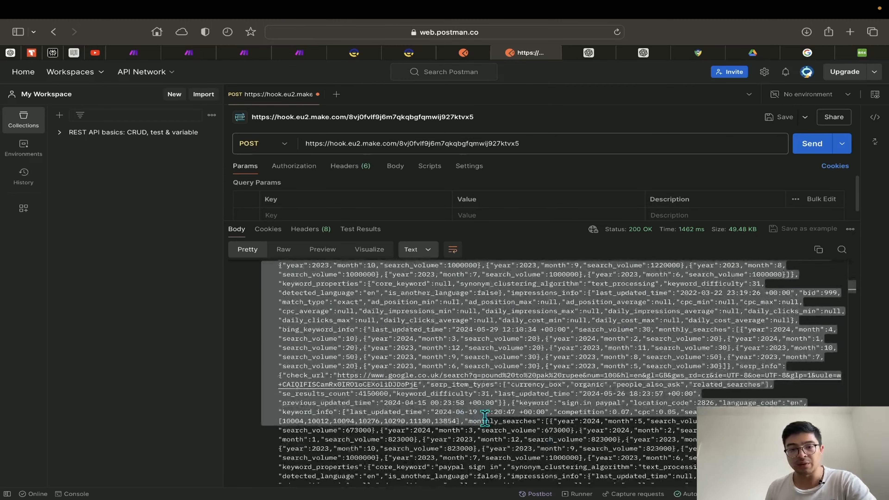
scroll(484, 420, "down", 7)
scroll(586, 389, "up", 5)
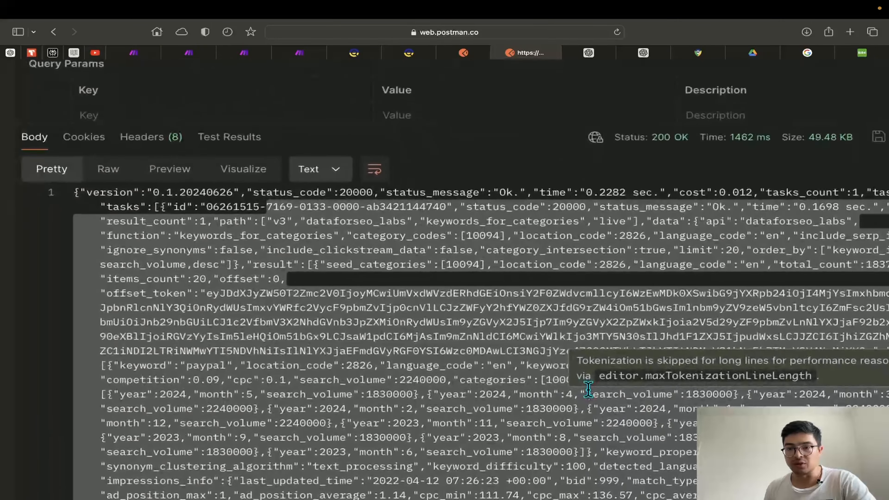
scroll(538, 419, "right", 3)
scroll(538, 418, "up", 1)
scroll(525, 413, "down", 3)
scroll(490, 399, "up", 3)
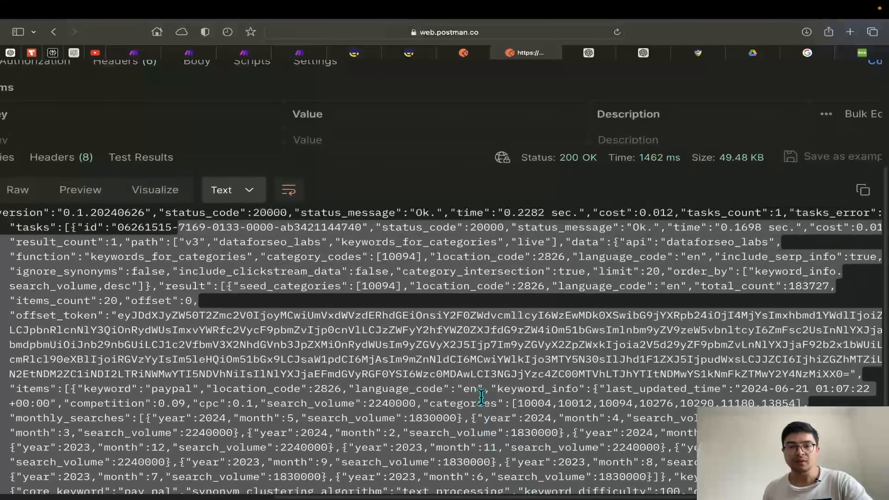
scroll(481, 397, "up", 3)
scroll(465, 401, "down", 2)
scroll(454, 403, "up", 1)
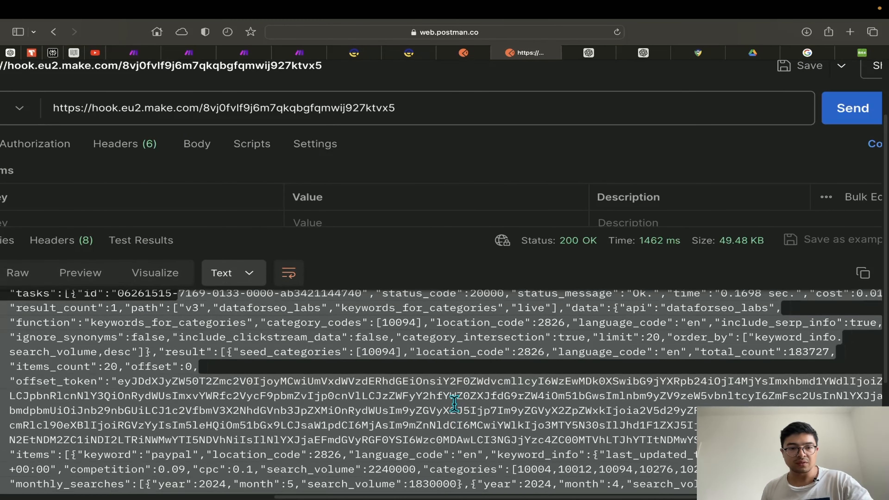
scroll(454, 403, "down", 3)
scroll(451, 403, "up", 4)
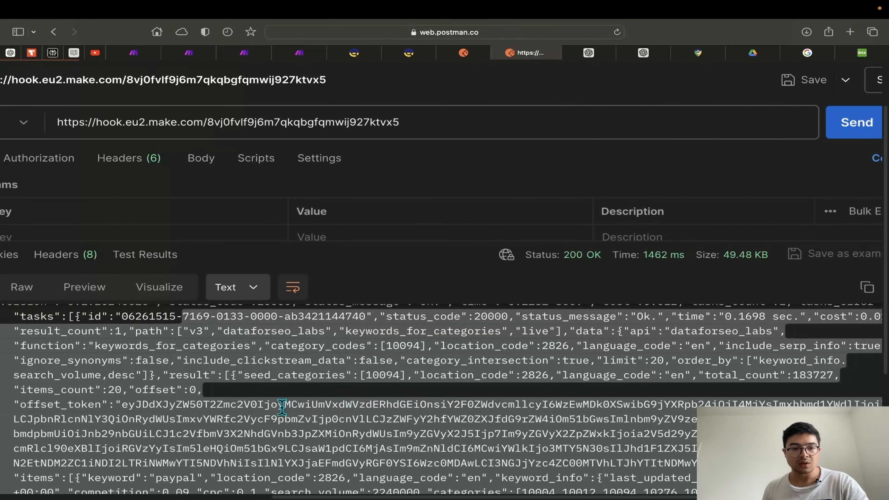
scroll(282, 406, "down", 1)
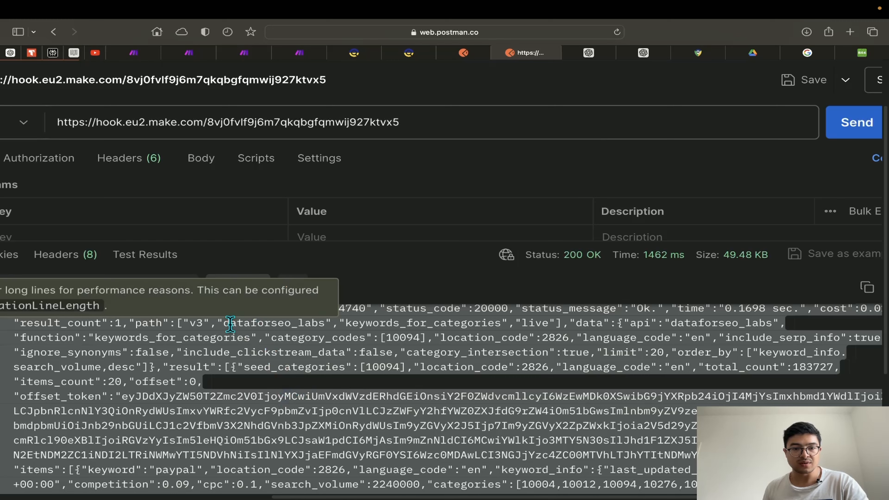
scroll(287, 377, "down", 5)
scroll(287, 376, "up", 3)
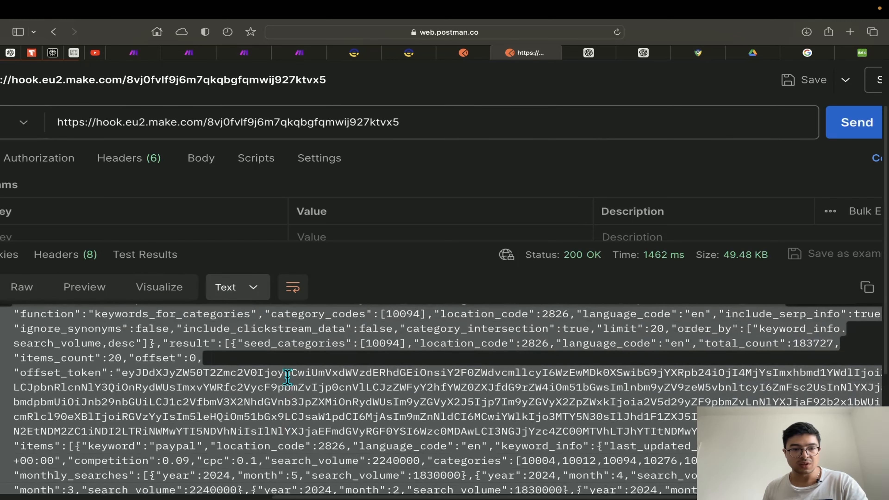
scroll(285, 376, "down", 1)
scroll(285, 377, "down", 4)
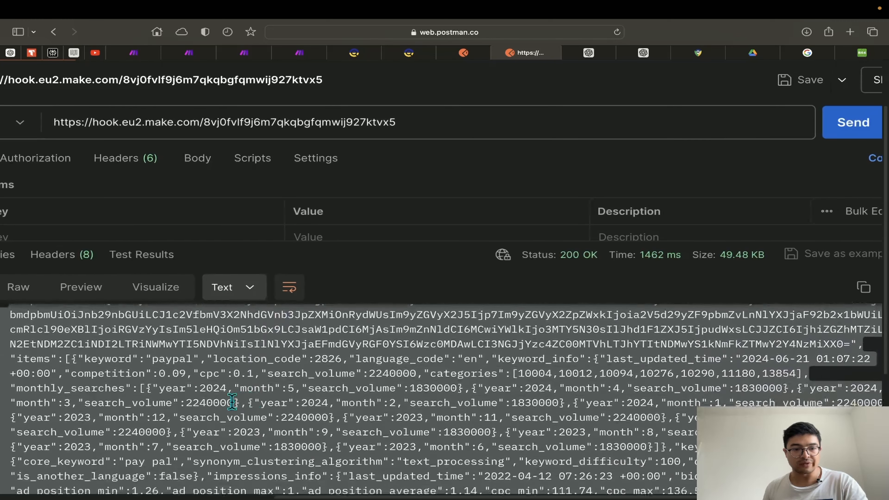
Highlight the keyword paypal and its competition and search_volume fields in the response
left_click_drag(153, 367, 185, 367)
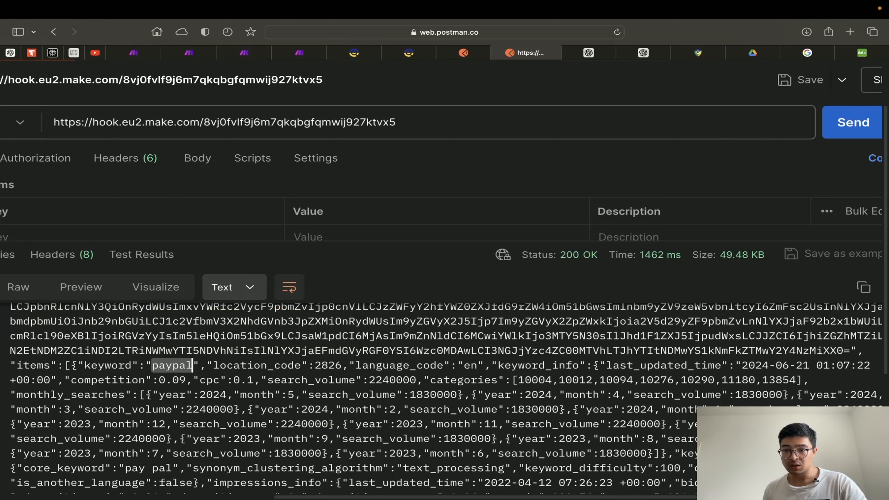
scroll(444, 397, "down", 3)
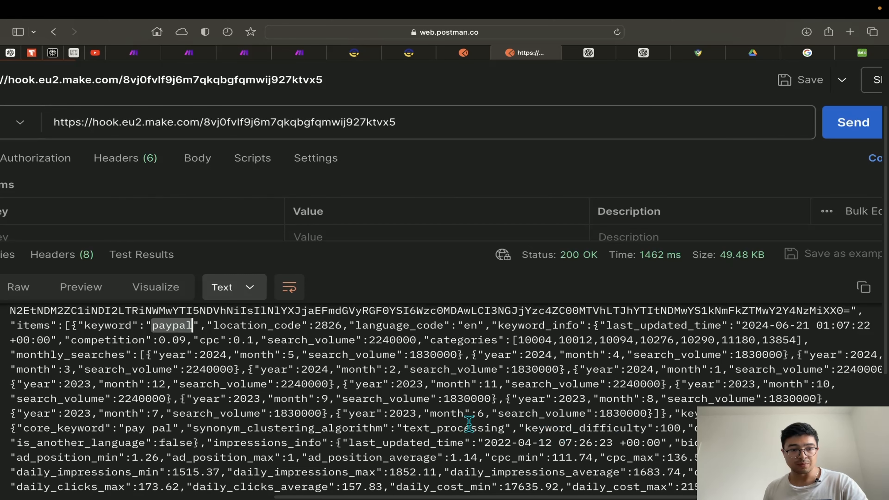
scroll(468, 423, "up", 1)
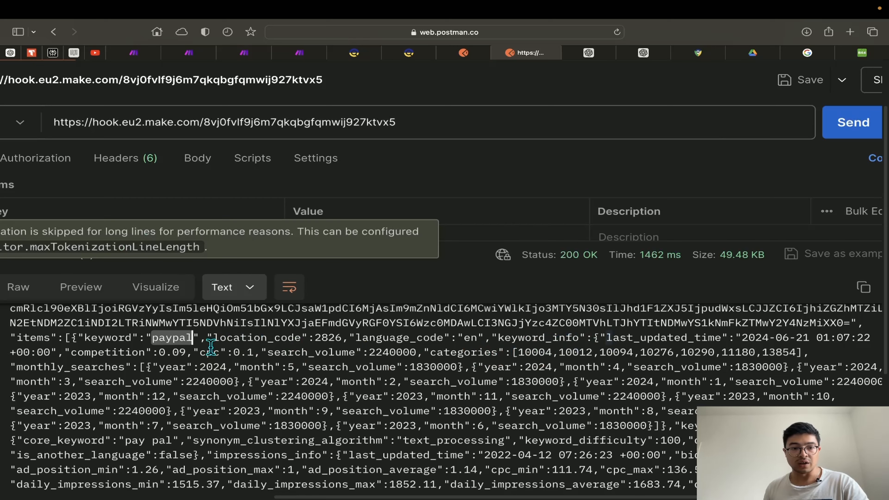
left_click_drag(98, 352, 145, 353)
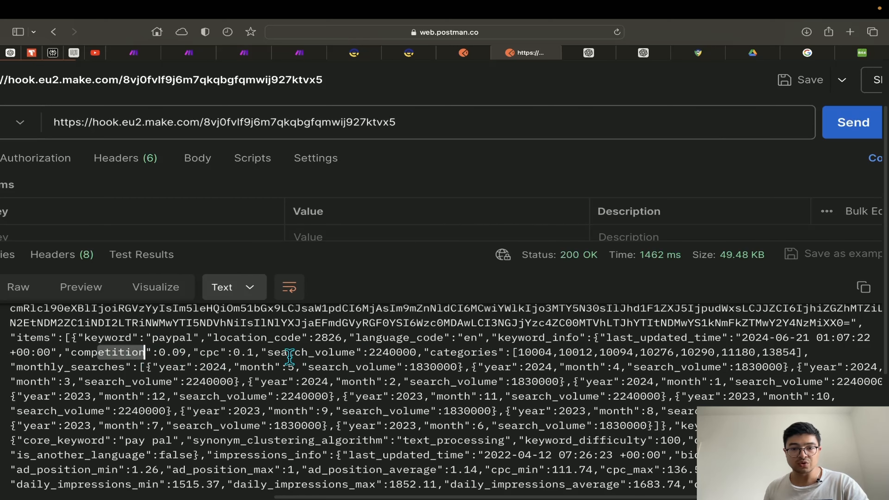
left_click_drag(289, 353, 328, 353)
scroll(315, 353, "down", 3)
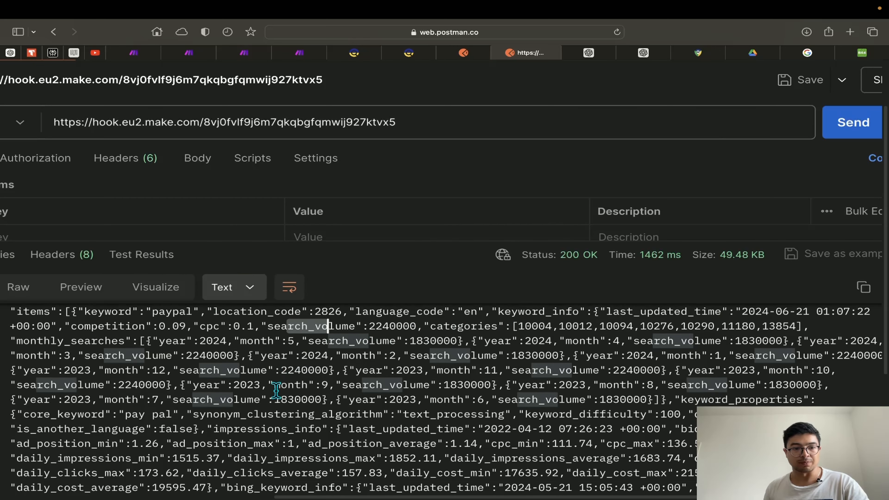
scroll(147, 357, "up", 3)
scroll(147, 359, "up", 1)
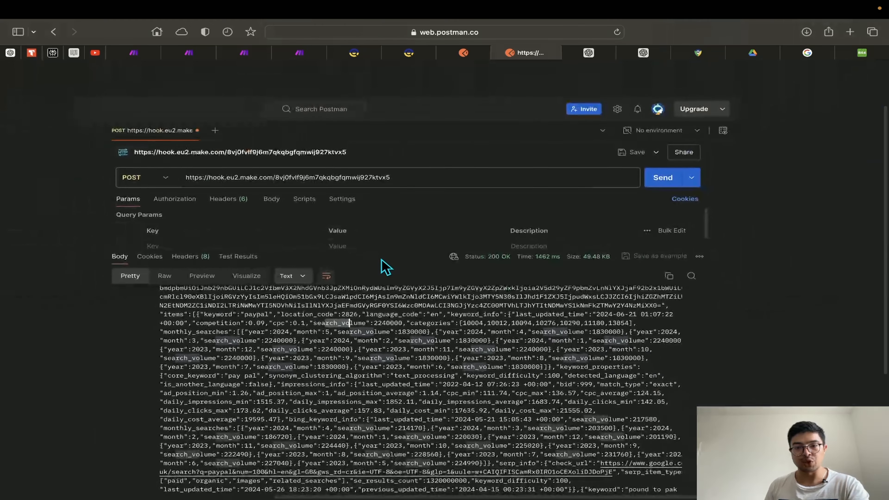
Zoom into the Webhooks end of the Make scenario, then go back to the Postman response
left_click(244, 53)
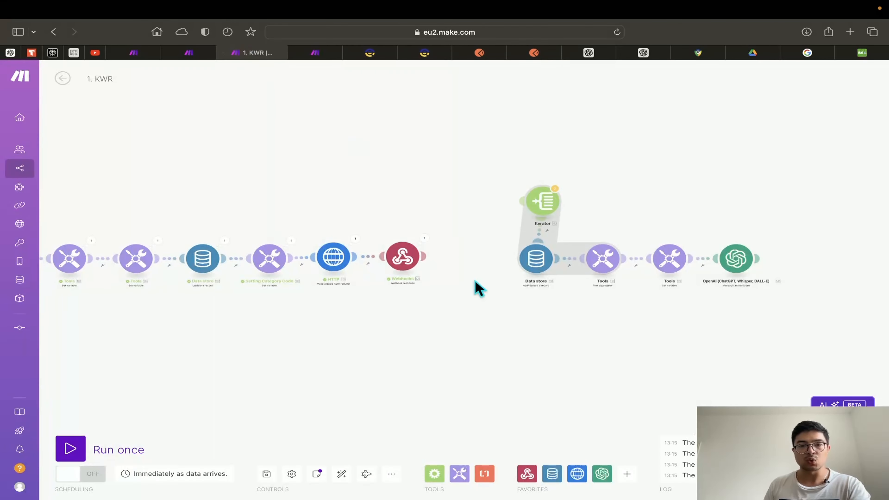
scroll(414, 275, "up", 5)
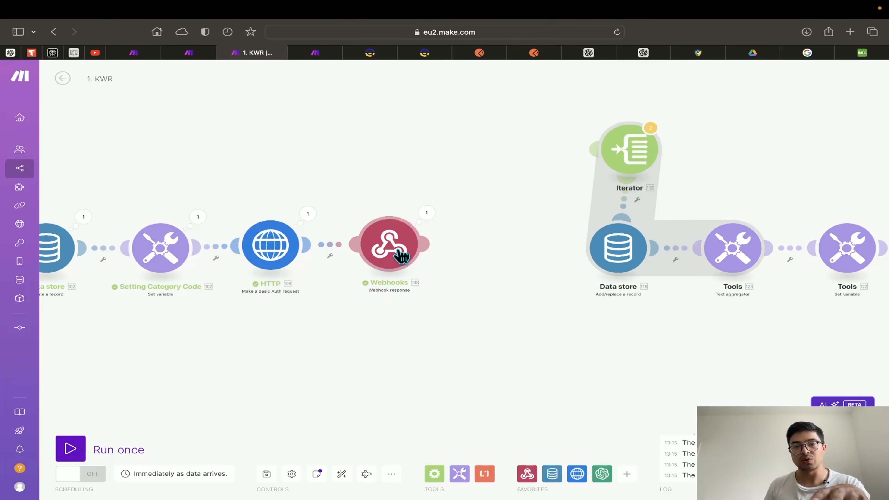
left_click(541, 55)
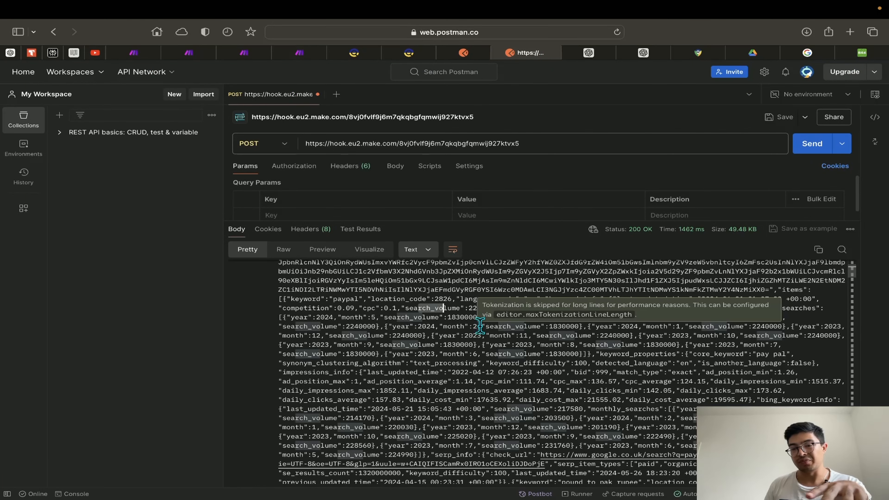
Scroll past keyword entries like 'pound to pak rupee' and 'sign in paypal', then return to Make
scroll(483, 337, "down", 10)
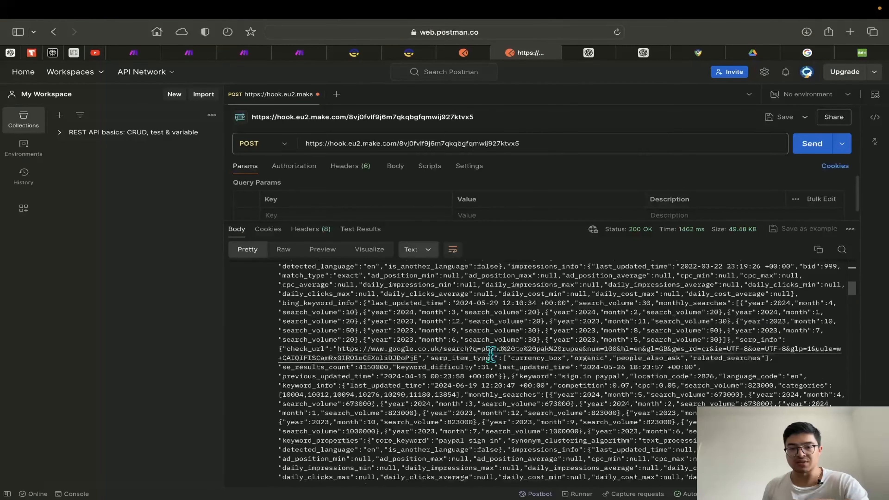
scroll(490, 355, "up", 4)
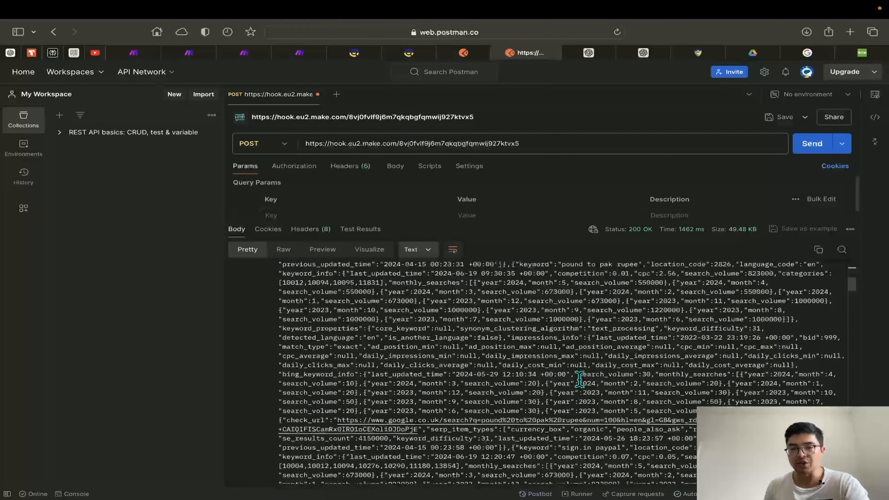
scroll(560, 367, "down", 2)
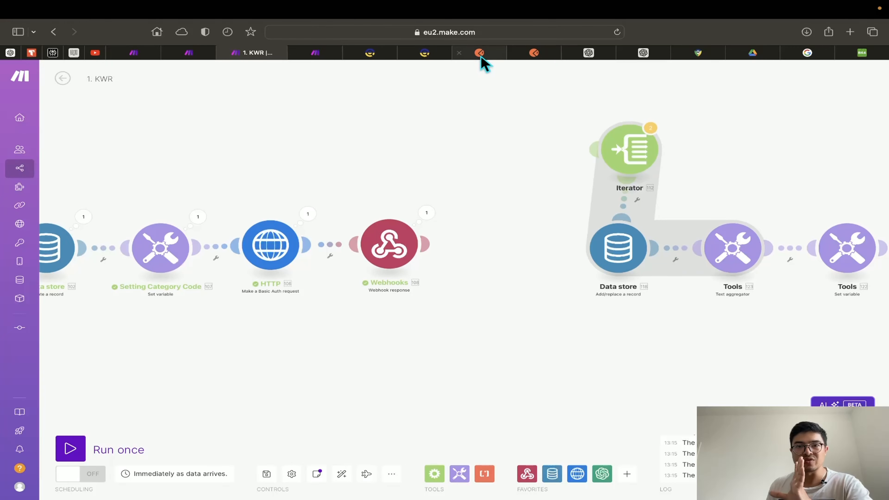
left_click(480, 53)
left_click(525, 53)
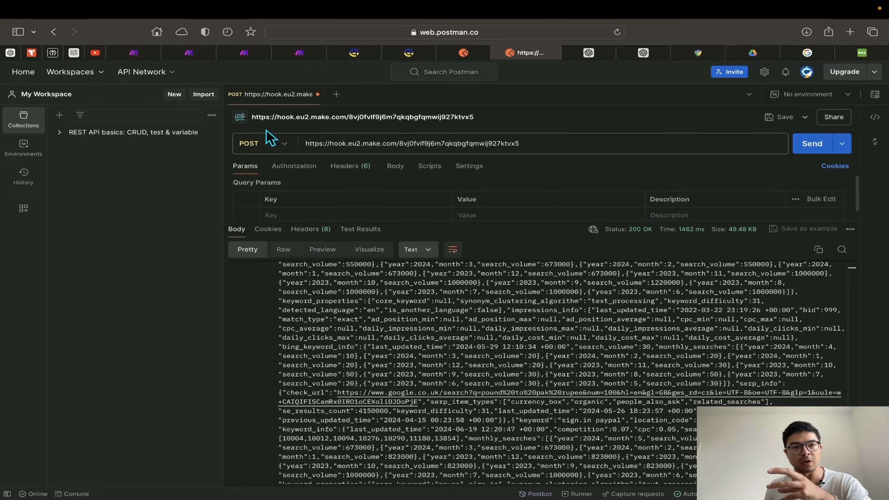
left_click(242, 56)
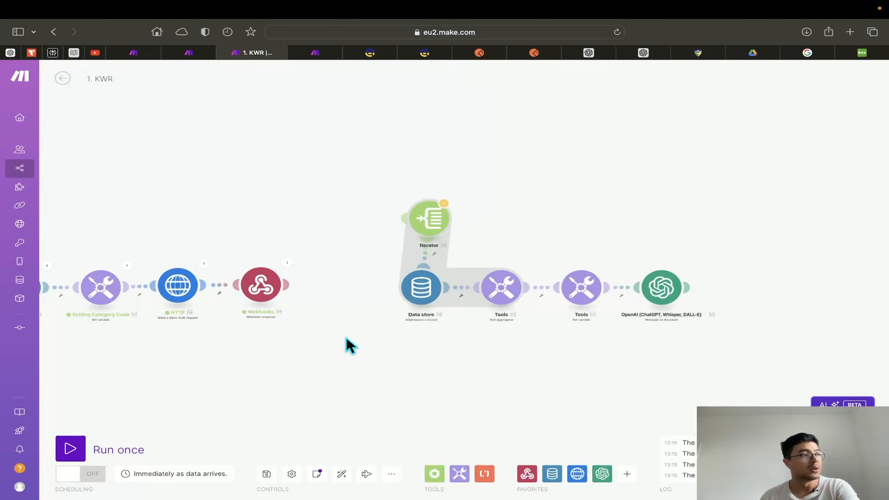
Pan the canvas and drag the Iterator in line between Webhooks and Data store
left_click_drag(346, 338, 348, 335)
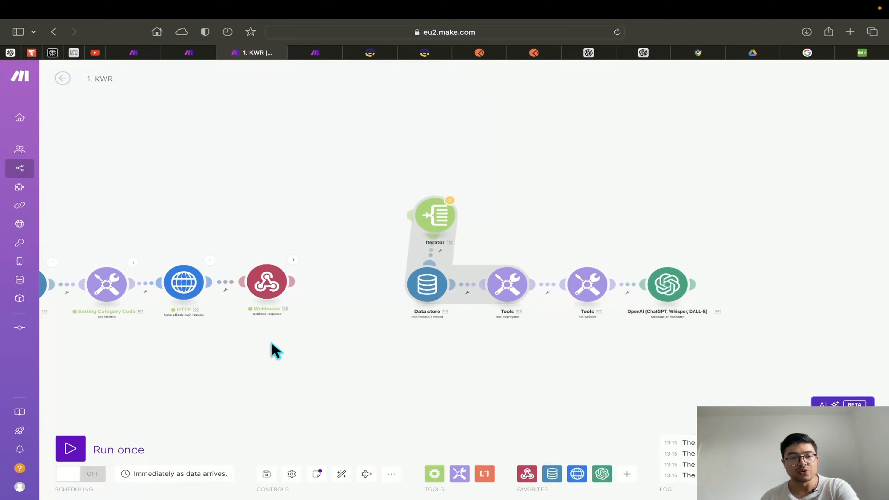
left_click_drag(275, 350, 702, 333)
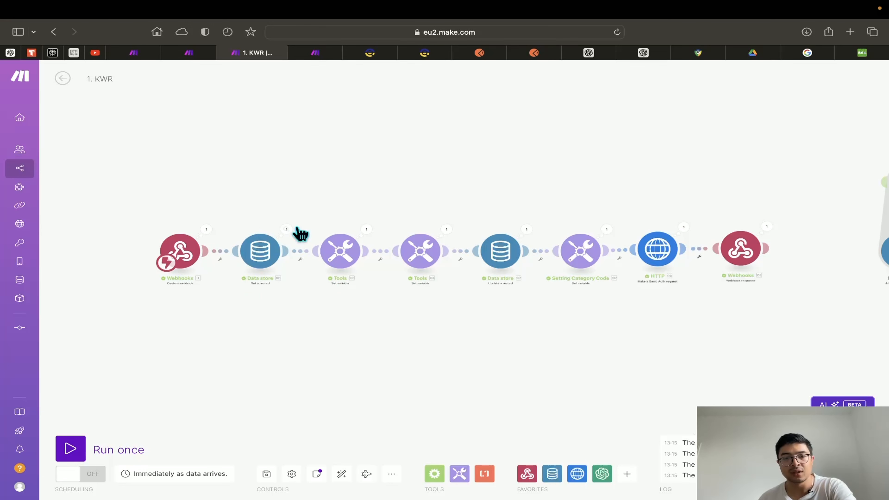
left_click_drag(652, 315, 380, 332)
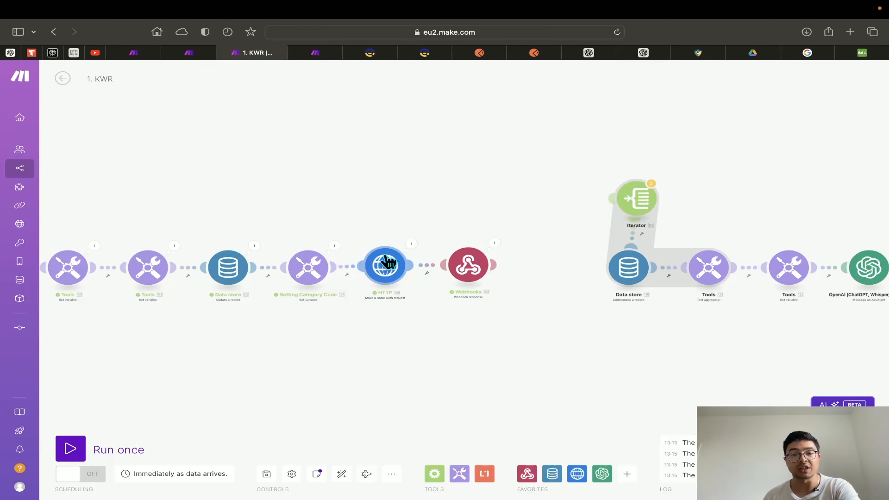
scroll(387, 262, "right", 10)
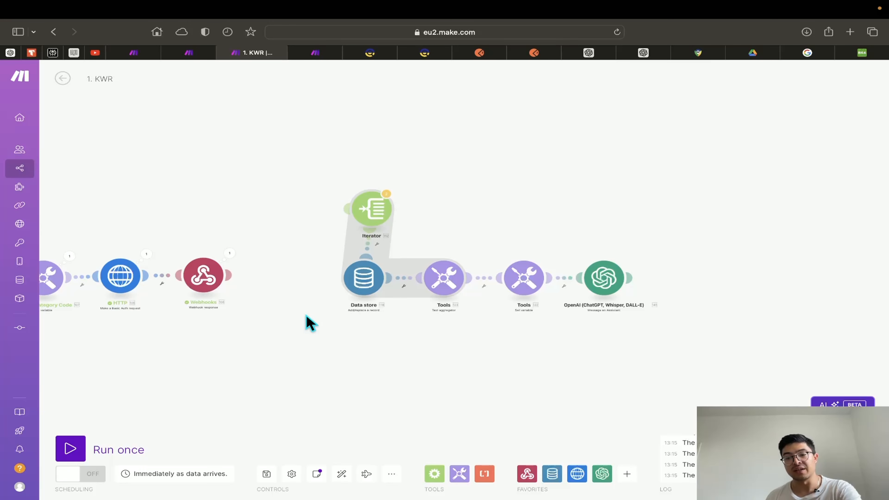
scroll(329, 351, "up", 3)
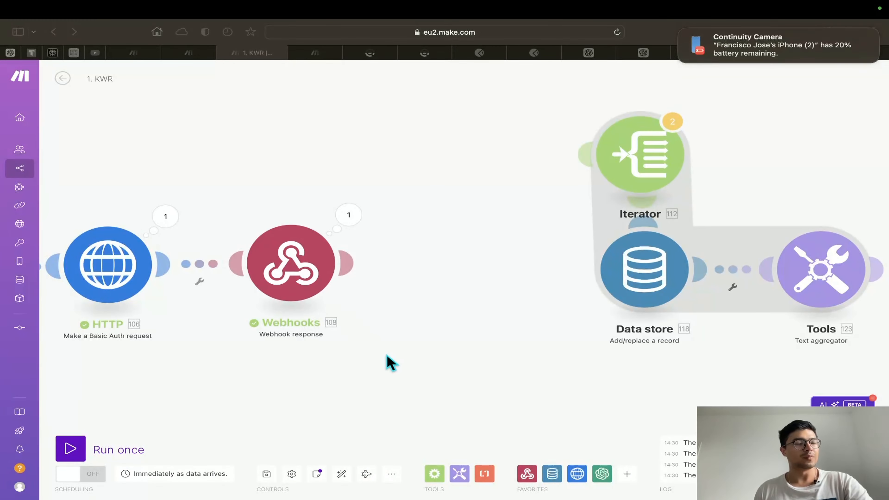
left_click_drag(392, 324, 329, 359)
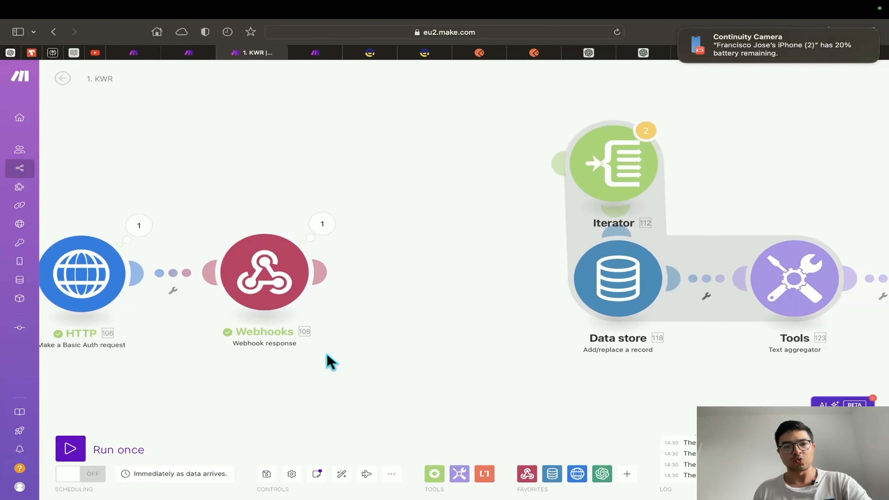
left_click_drag(605, 169, 432, 284)
Open the HTTP module's settings to show its JSON request body with limit 20
left_click_drag(645, 386, 490, 378)
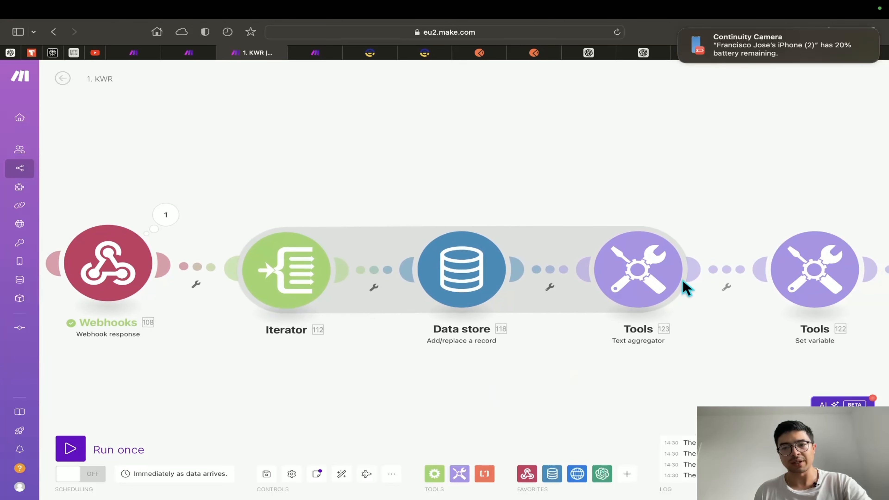
left_click_drag(320, 390, 496, 387)
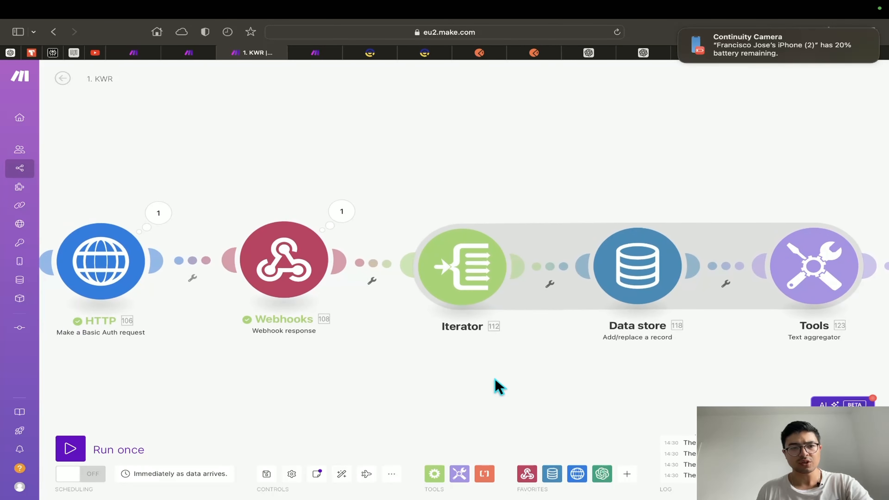
left_click(117, 245)
scroll(198, 430, "down", 7)
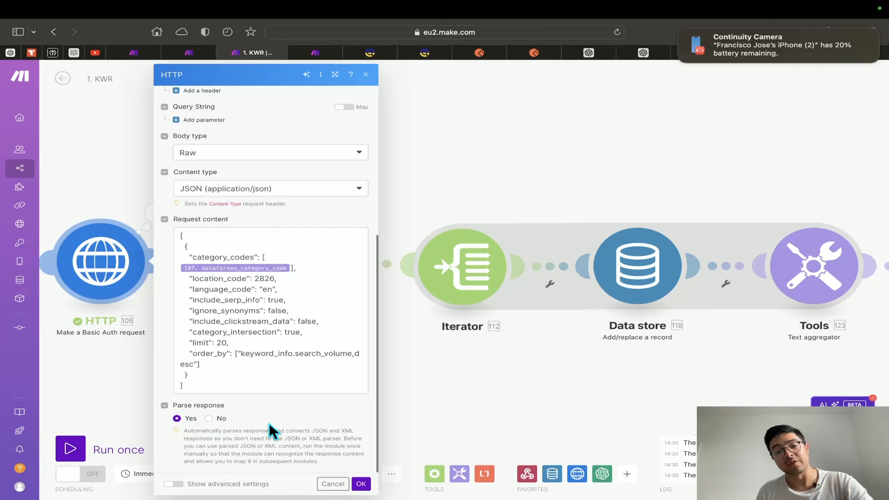
Open the HTTP module's last run output and expand Data, tasks, result and the 20-keyword items array
left_click(361, 483)
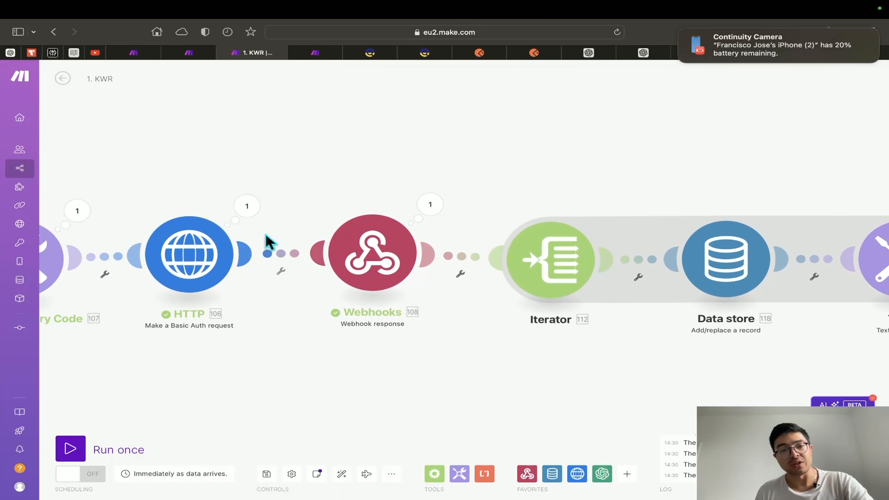
left_click(247, 206)
left_click(319, 346)
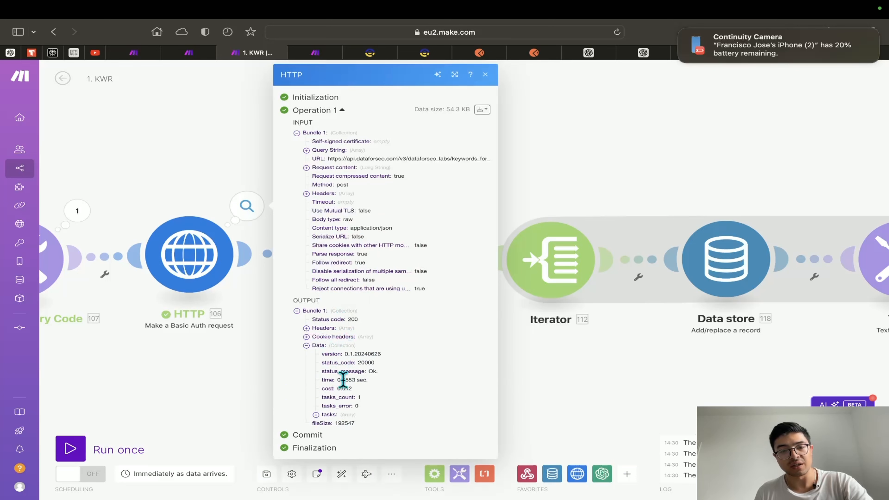
left_click(322, 414)
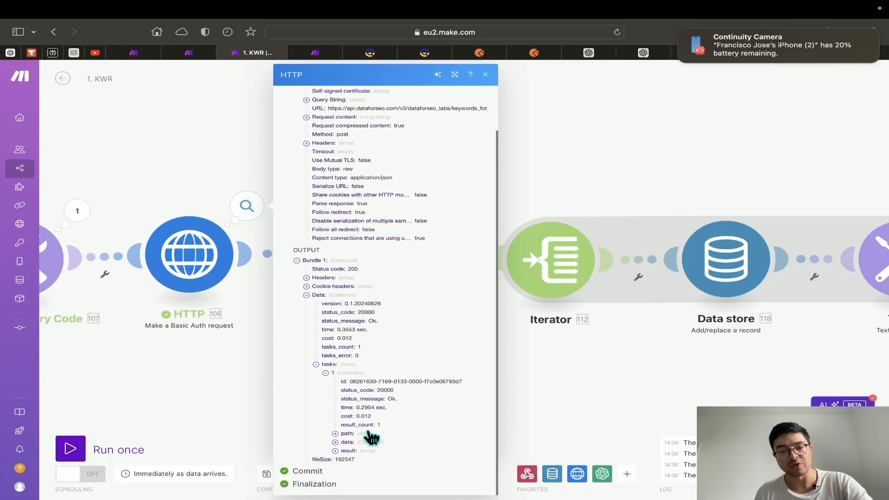
left_click(344, 451)
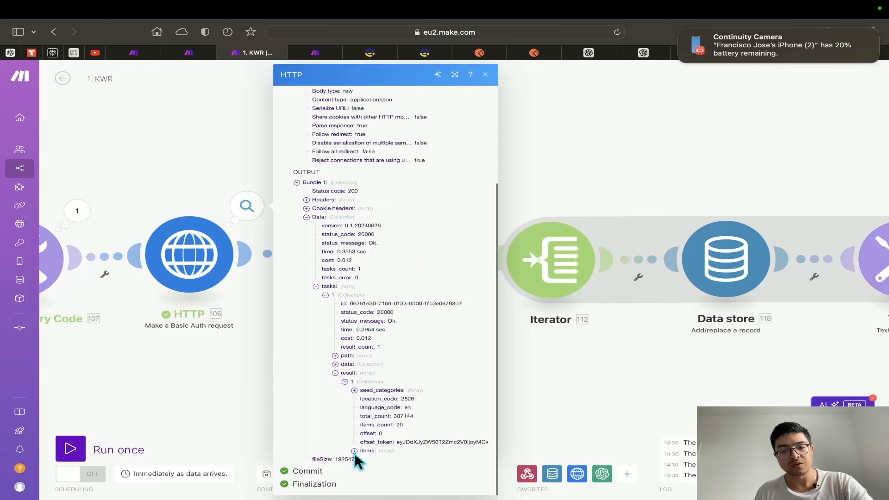
left_click(354, 451)
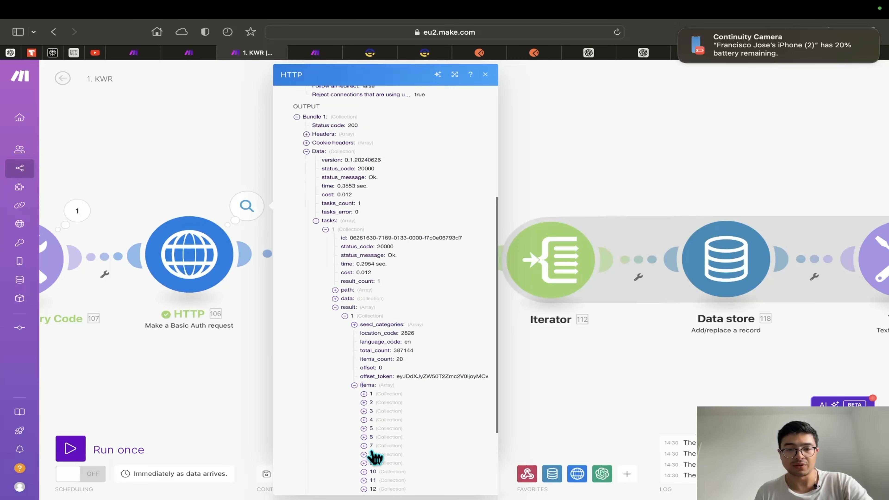
scroll(376, 447, "up", 5)
scroll(385, 417, "down", 2)
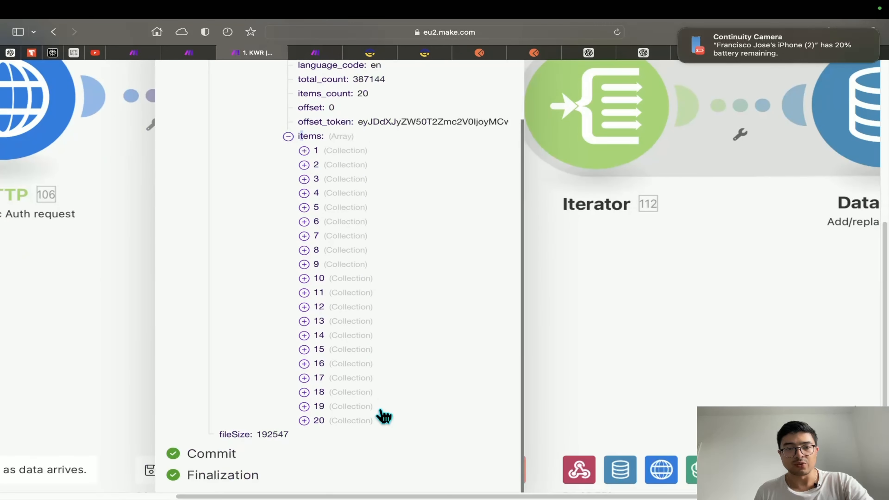
left_click(309, 130)
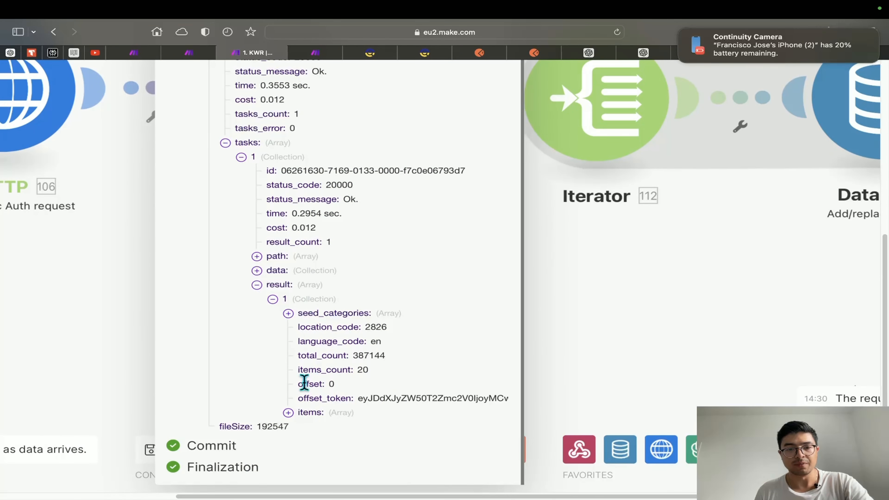
left_click(306, 412)
scroll(325, 378, "down", 8)
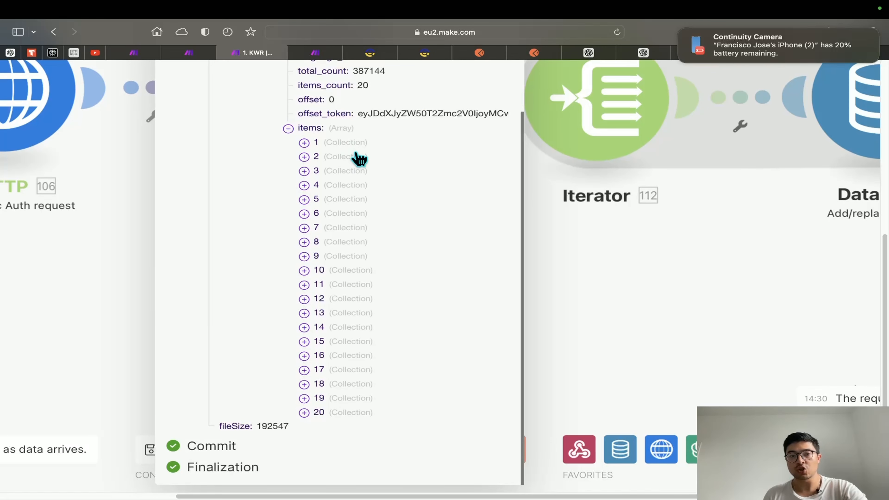
Inspect the first keyword 'share price for barclays': search volume 301000, monthly searches, keyword difficulty 47
left_click(338, 143)
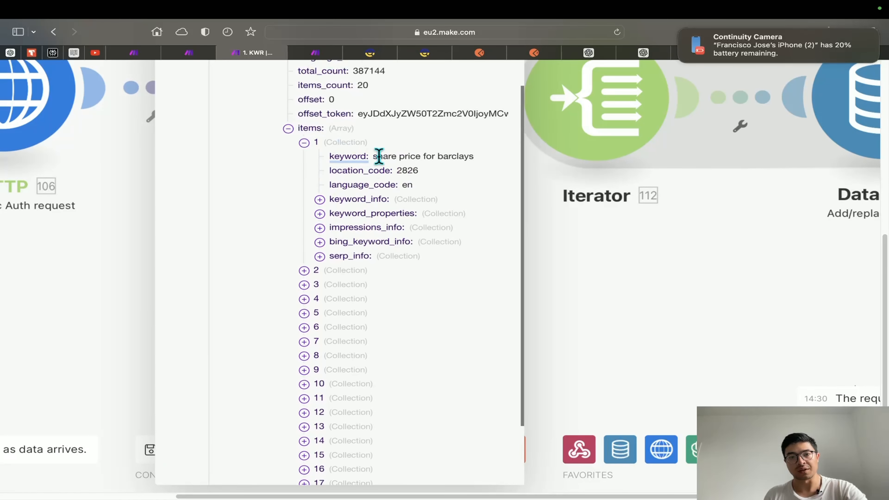
left_click_drag(373, 156, 471, 156)
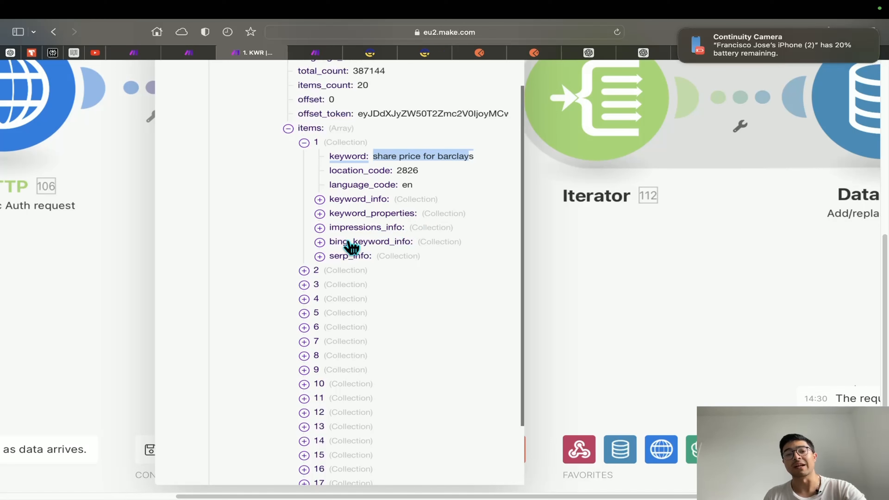
left_click(352, 201)
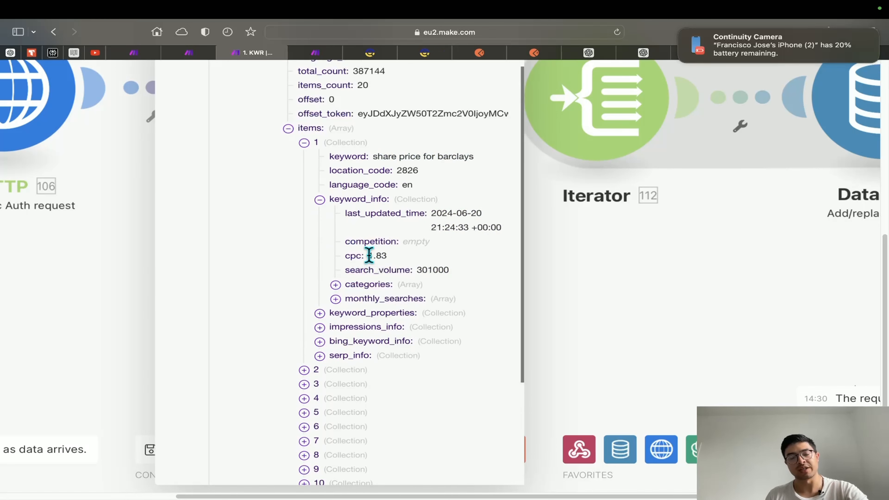
left_click_drag(415, 271, 458, 269)
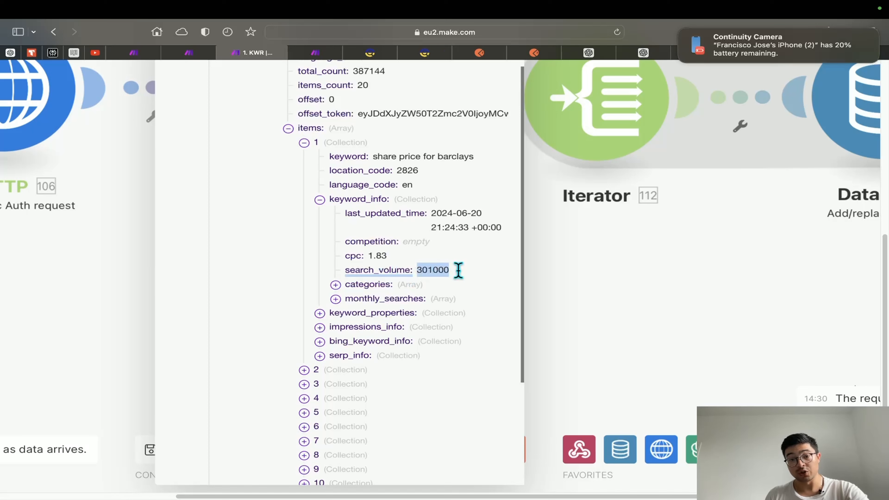
left_click(360, 301)
scroll(373, 318, "down", 4)
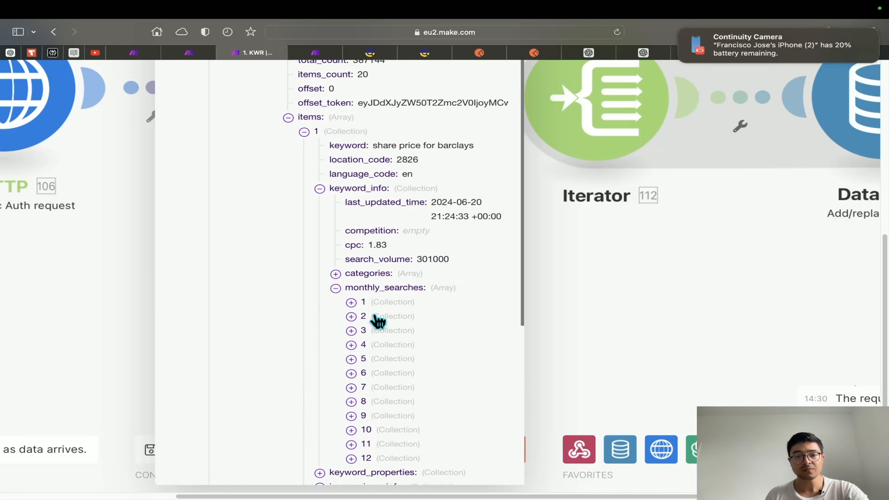
scroll(362, 384, "down", 2)
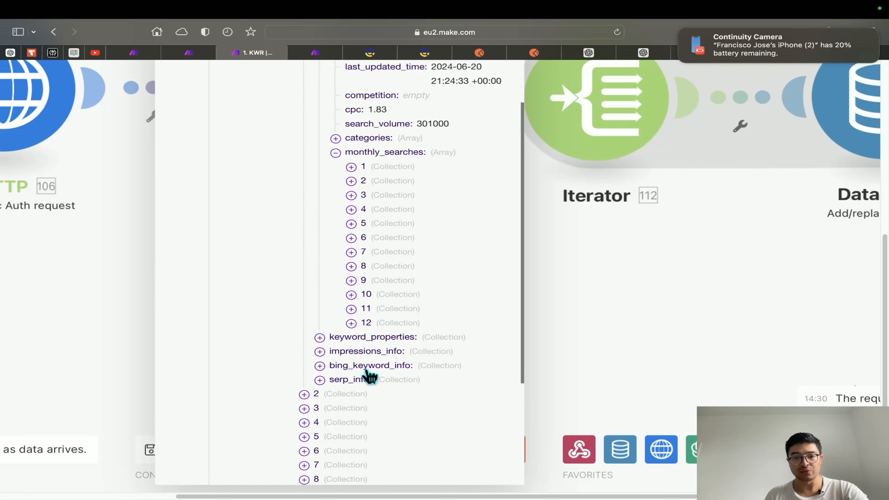
left_click(364, 380)
scroll(366, 385, "down", 5)
scroll(367, 373, "up", 1)
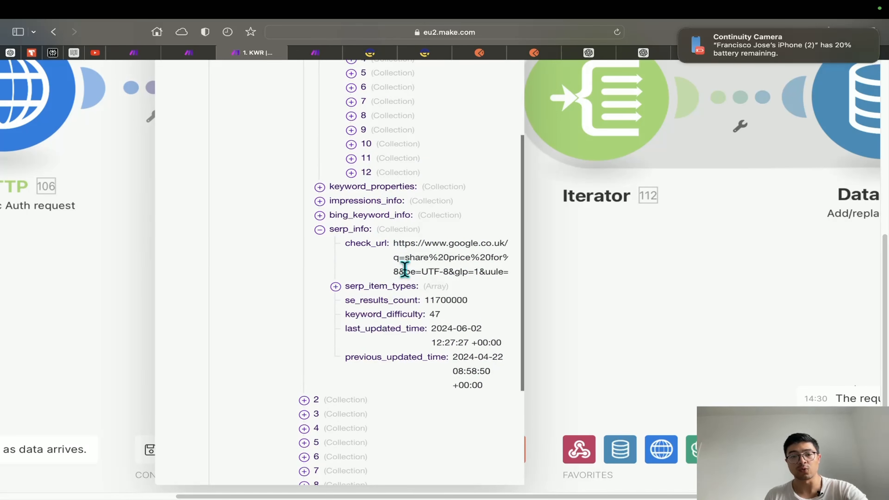
left_click_drag(430, 315, 440, 314)
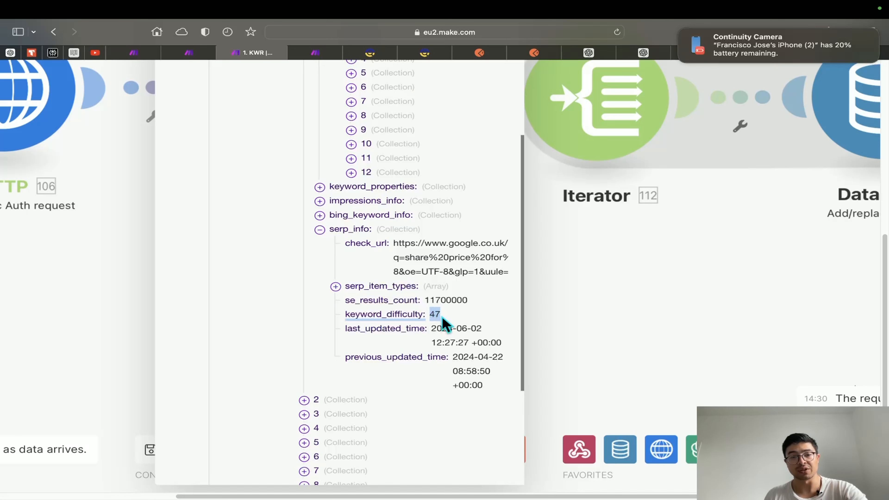
Collapse the items array and close the HTTP output bundle
scroll(441, 324, "up", 3)
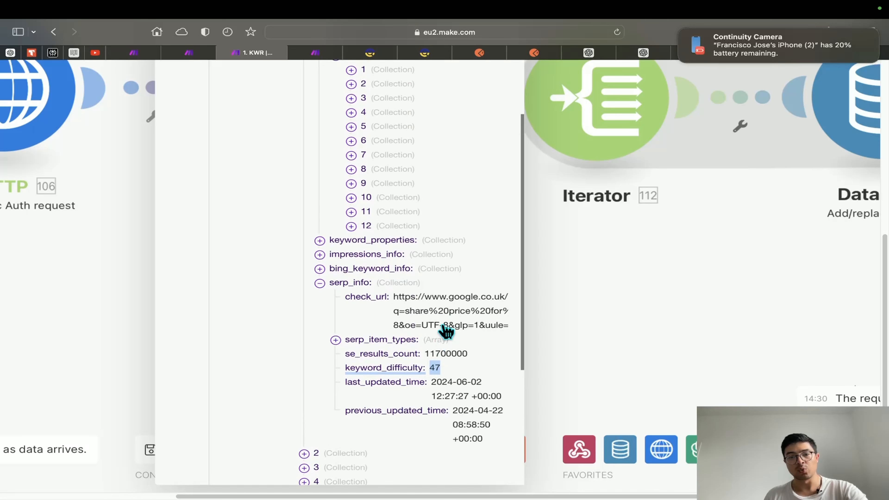
scroll(440, 324, "up", 15)
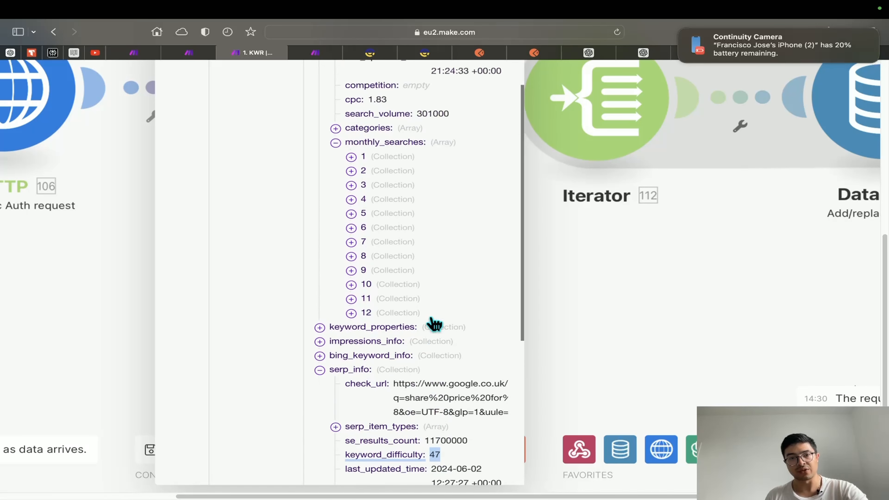
left_click(273, 412)
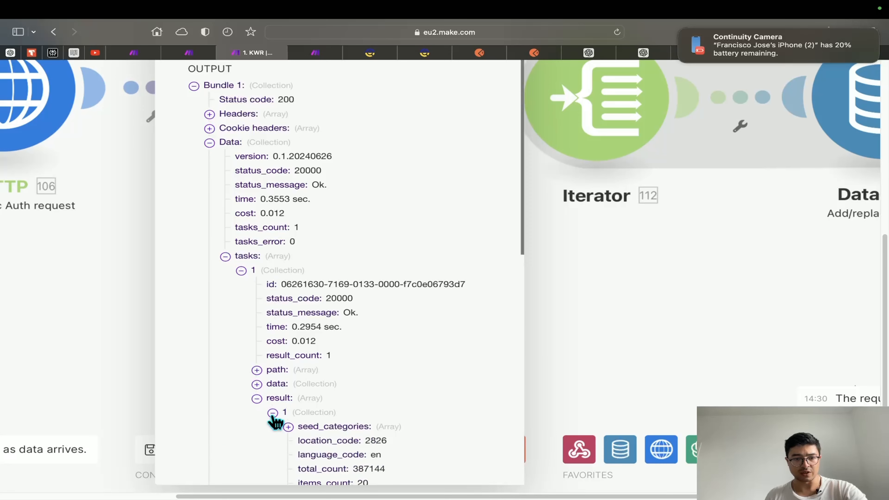
scroll(291, 423, "down", 15)
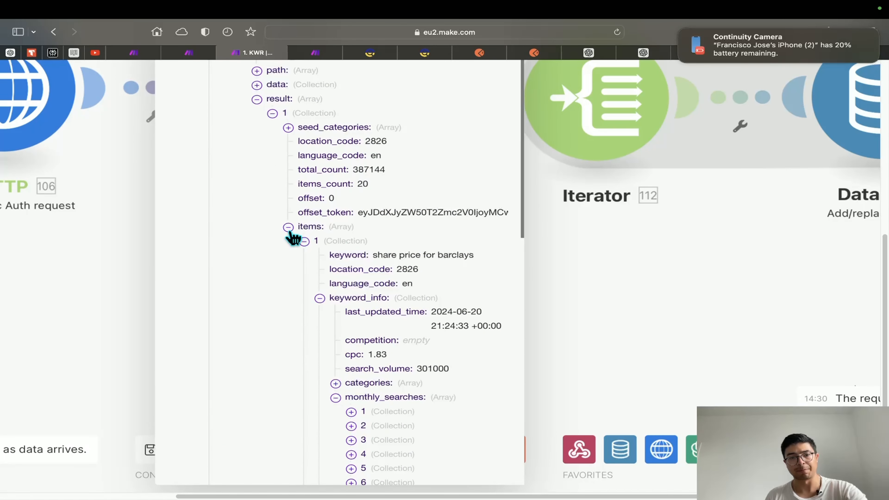
left_click(289, 227)
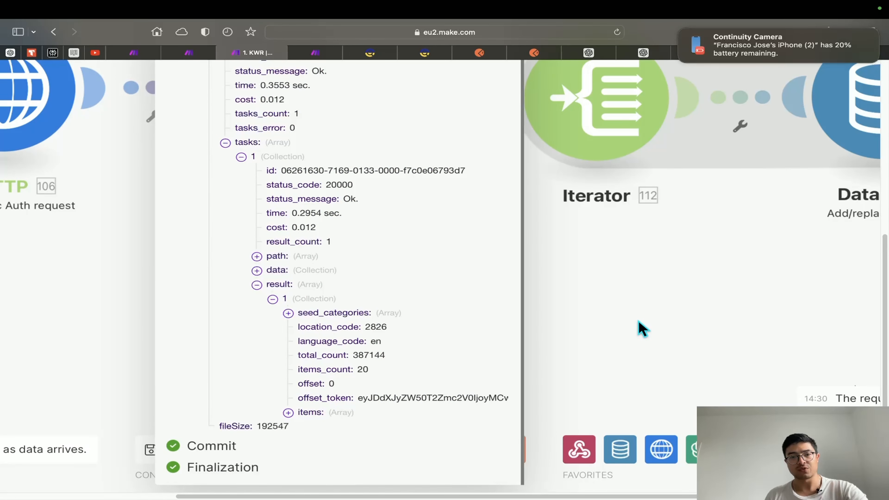
left_click(642, 329)
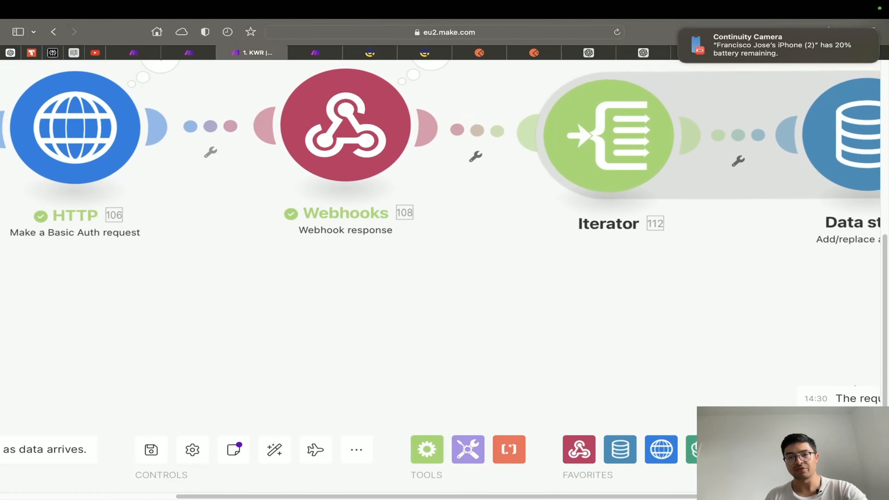
left_click_drag(752, 335, 333, 353)
scroll(333, 353, "down", 5)
scroll(333, 353, "up", 2)
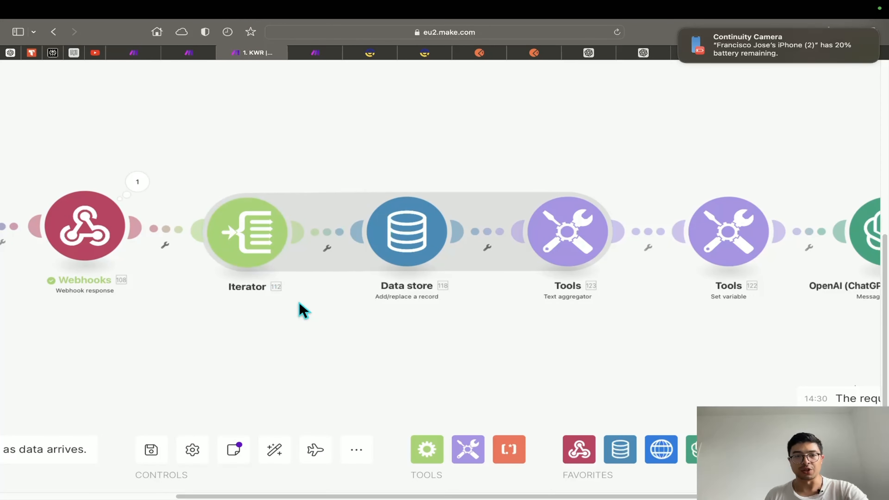
scroll(303, 310, "left", 5)
left_click(115, 191)
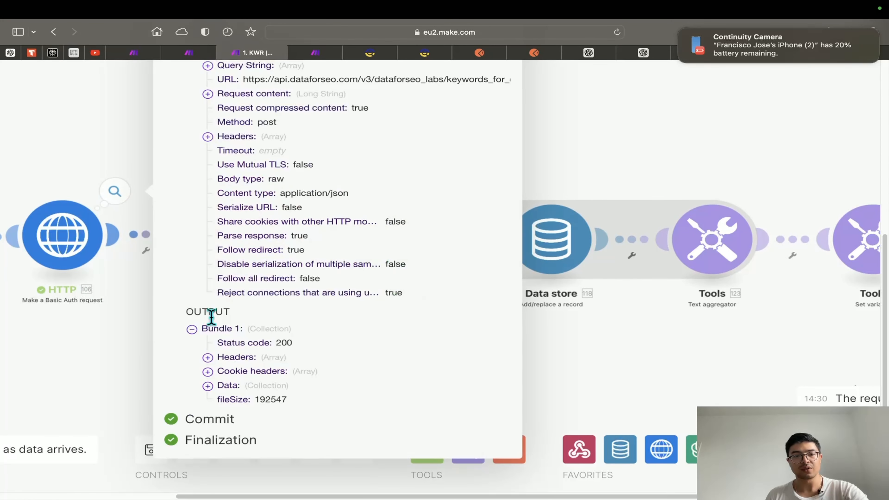
left_click(207, 385)
left_click(244, 411)
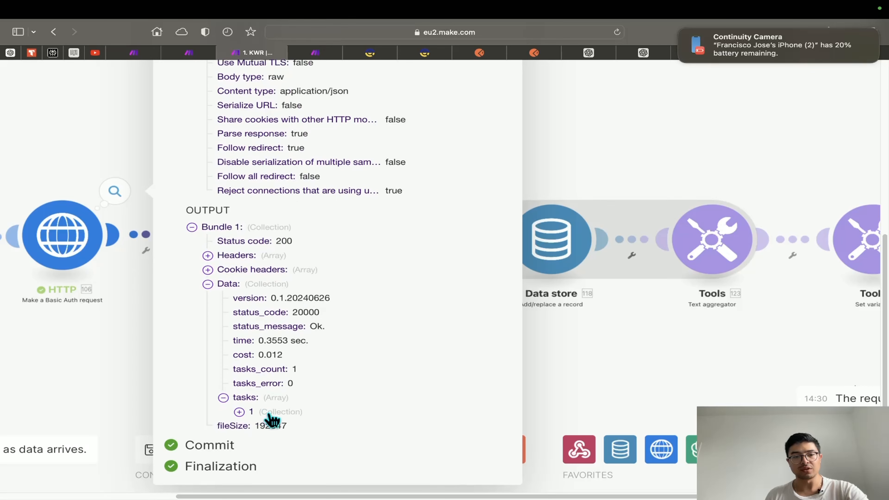
left_click(272, 417)
left_click(281, 425)
scroll(296, 418, "down", 4)
left_click(306, 413)
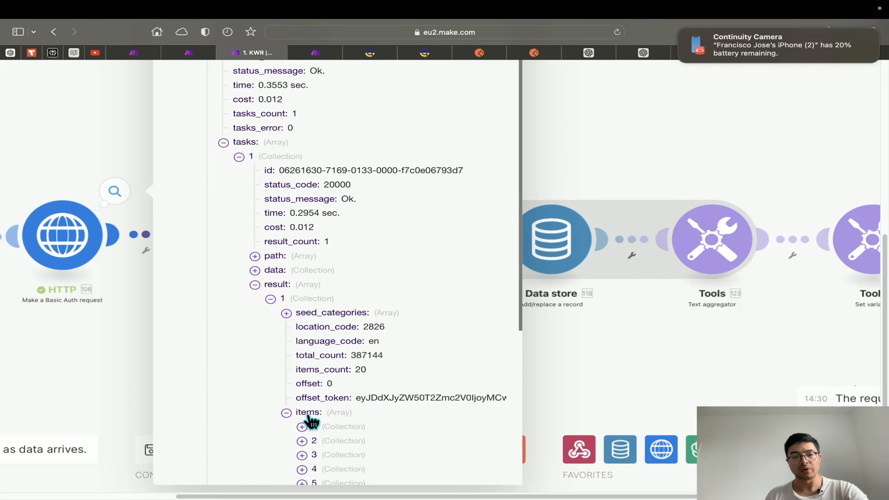
scroll(316, 420, "down", 8)
scroll(323, 241, "up", 1)
left_click(81, 386)
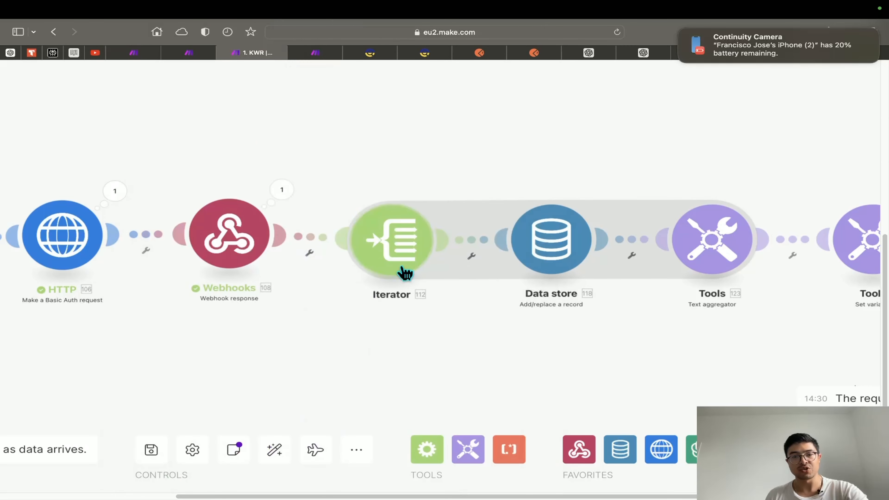
left_click(400, 272)
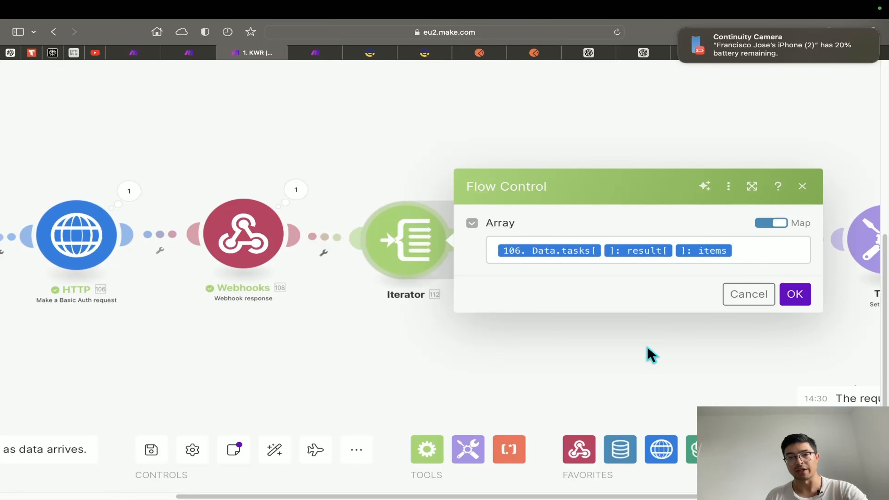
left_click_drag(689, 336, 551, 348)
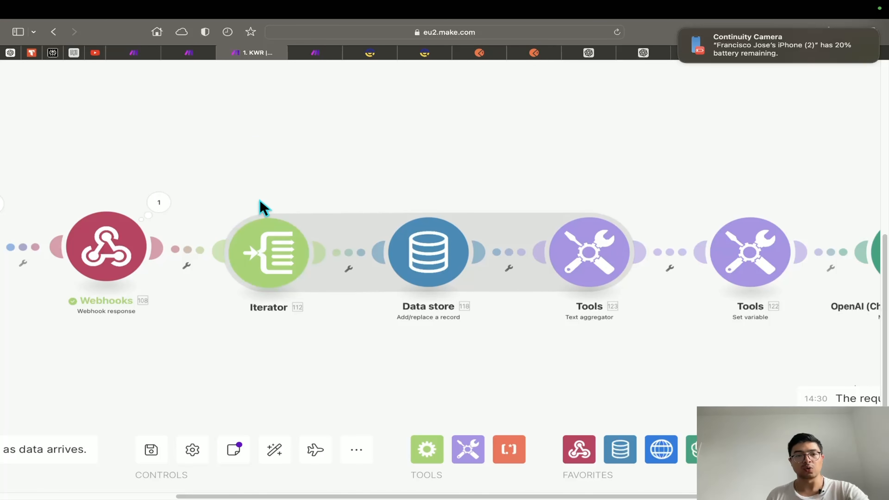
left_click(266, 244)
left_click(278, 347)
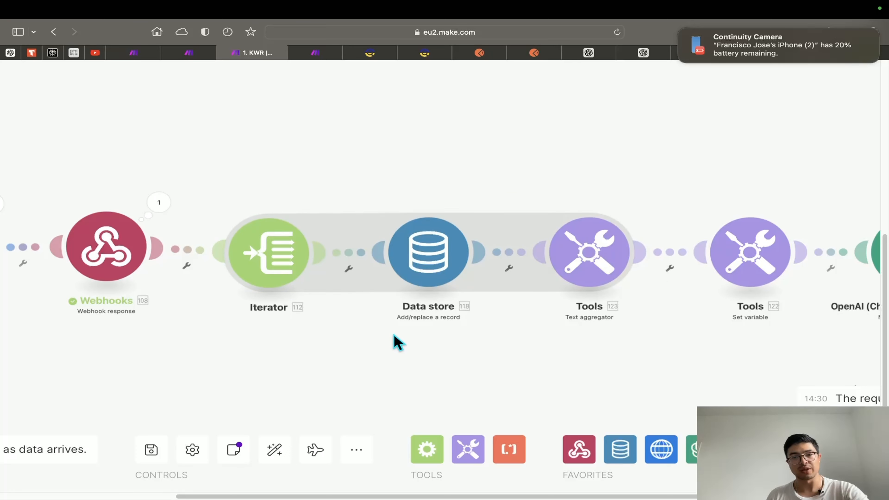
left_click_drag(393, 342, 352, 331)
left_click(540, 270)
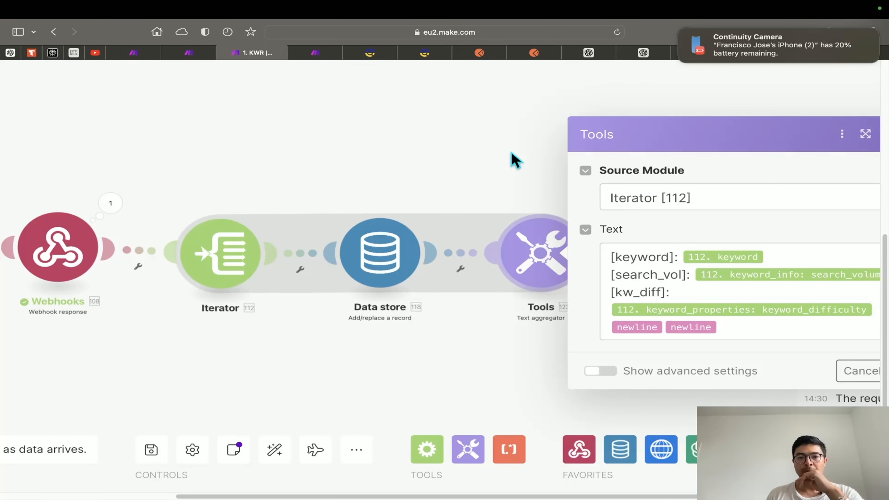
left_click(514, 160)
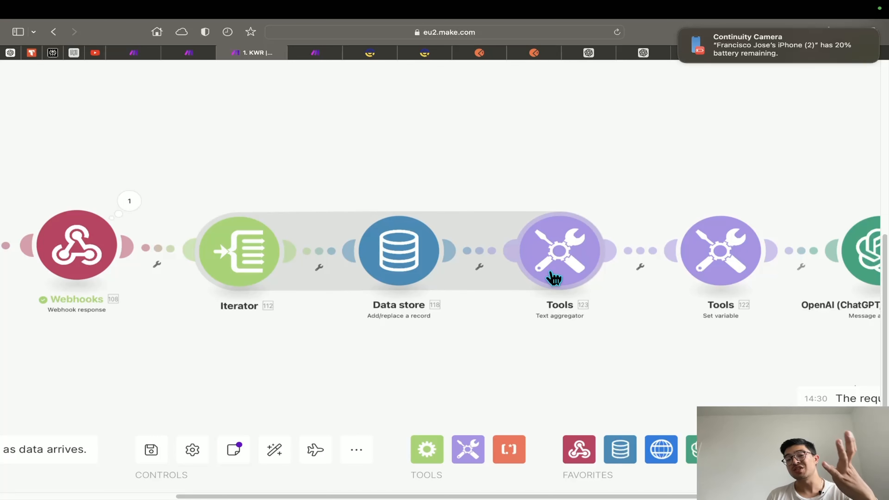
left_click(559, 266)
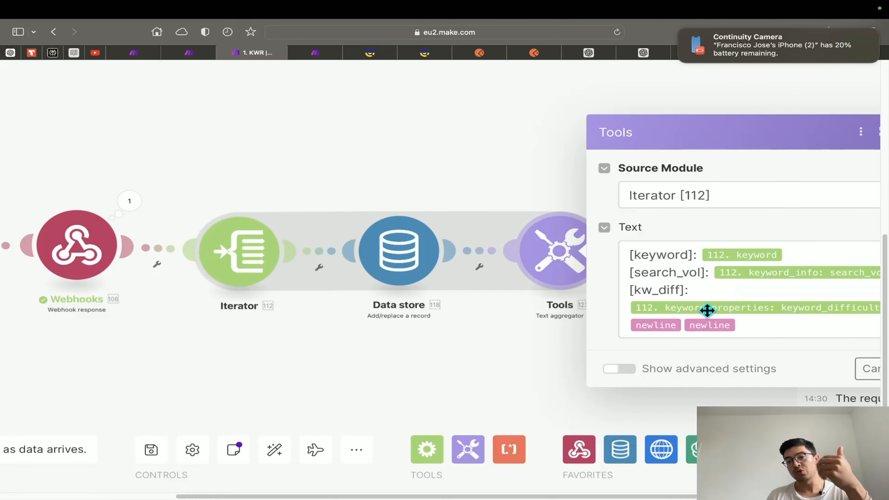
left_click(707, 292)
scroll(542, 350, "down", 5)
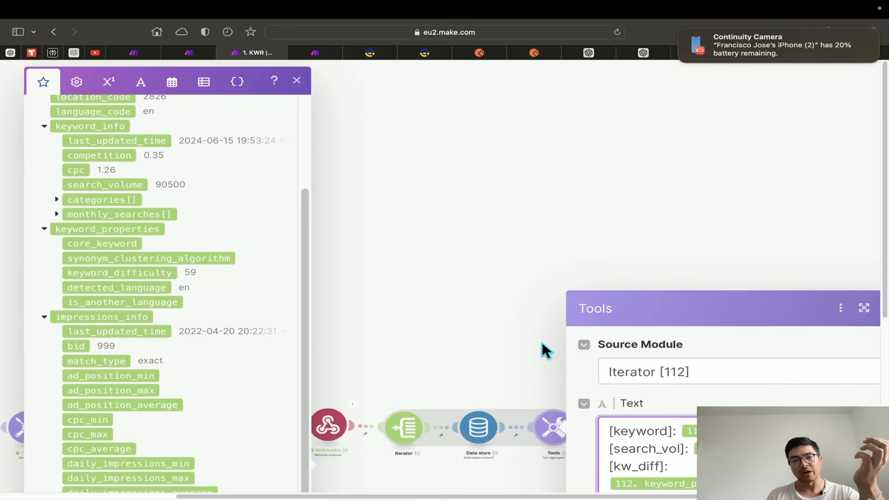
left_click_drag(477, 345, 522, 253)
scroll(578, 352, "up", 5)
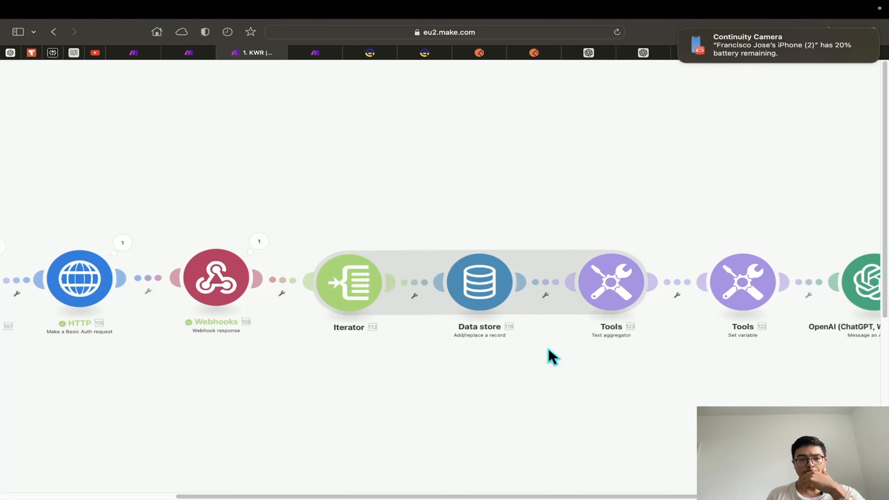
Remove the link between the Iterator and the Data store module
left_click_drag(542, 334, 566, 343)
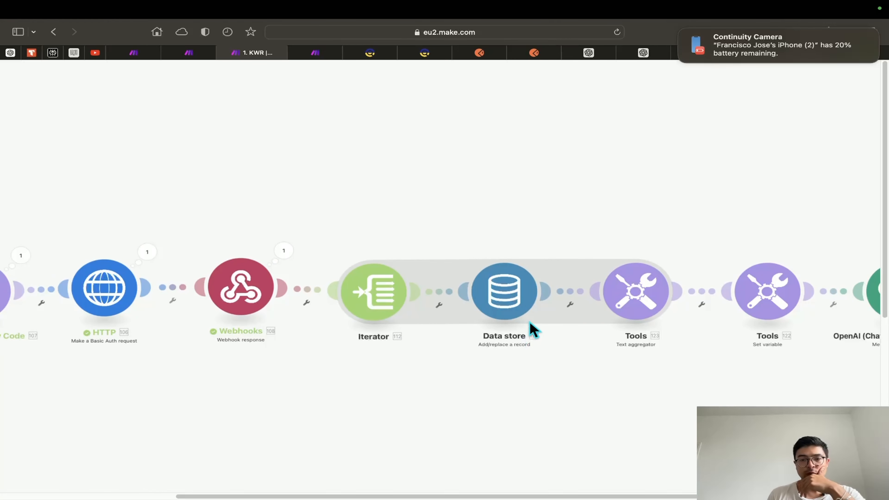
left_click(436, 297)
left_click(475, 333)
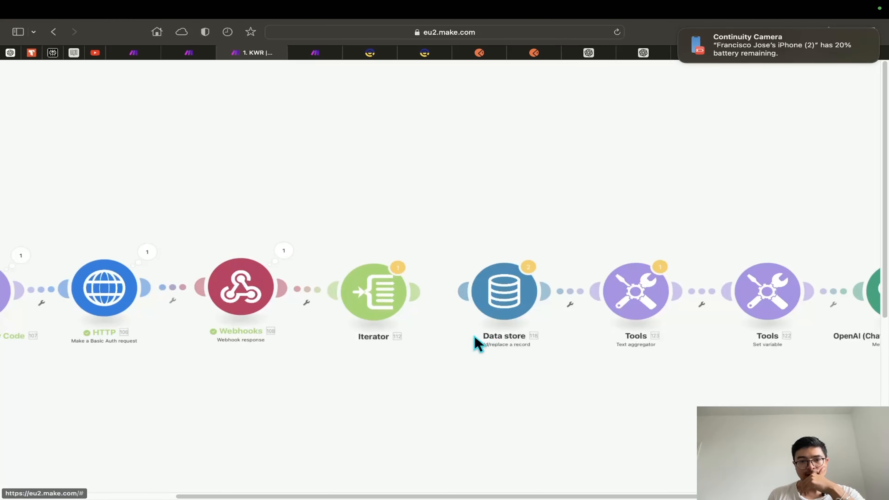
left_click_drag(460, 328, 574, 310)
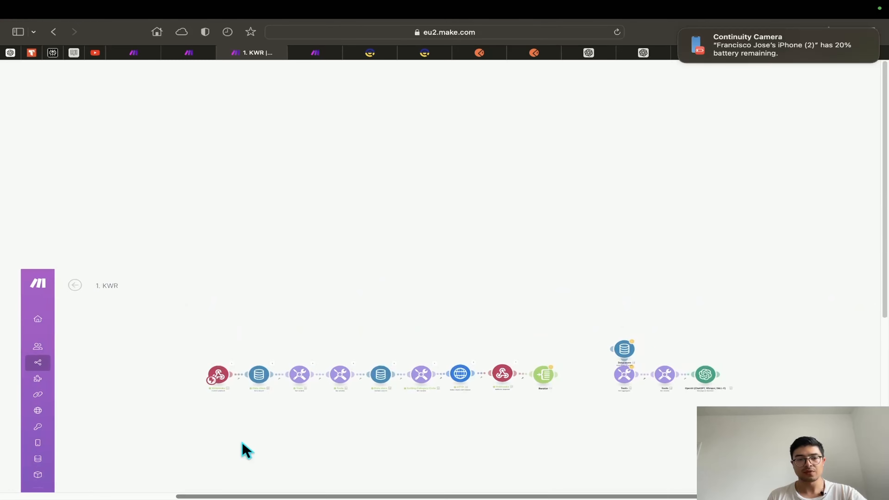
scroll(479, 262, "up", 5)
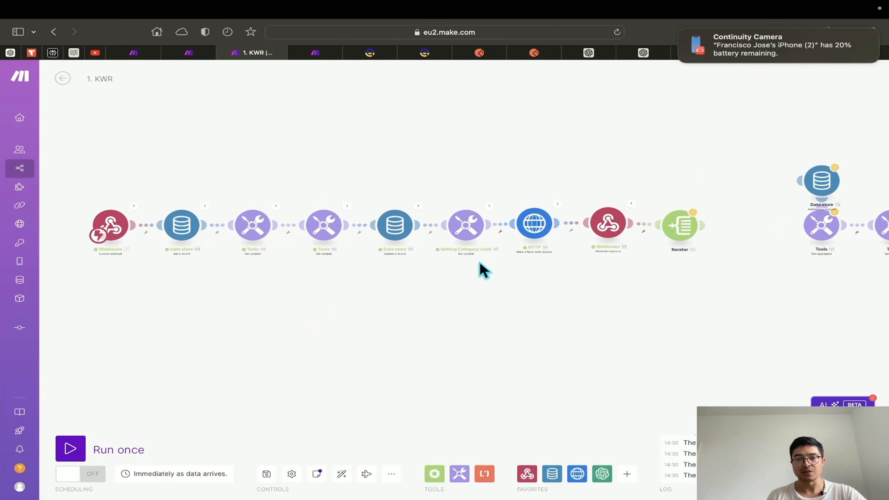
Run the scenario once waiting for new data, and send the test request from Postman
left_click(70, 449)
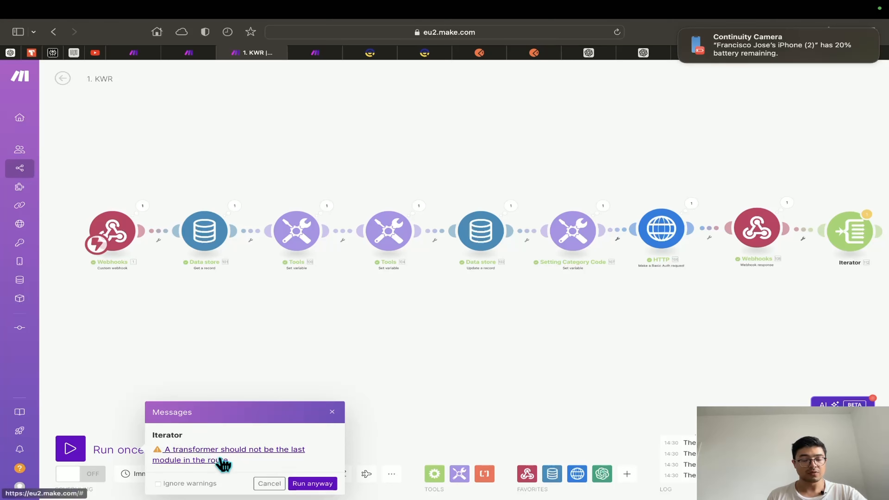
left_click(305, 484)
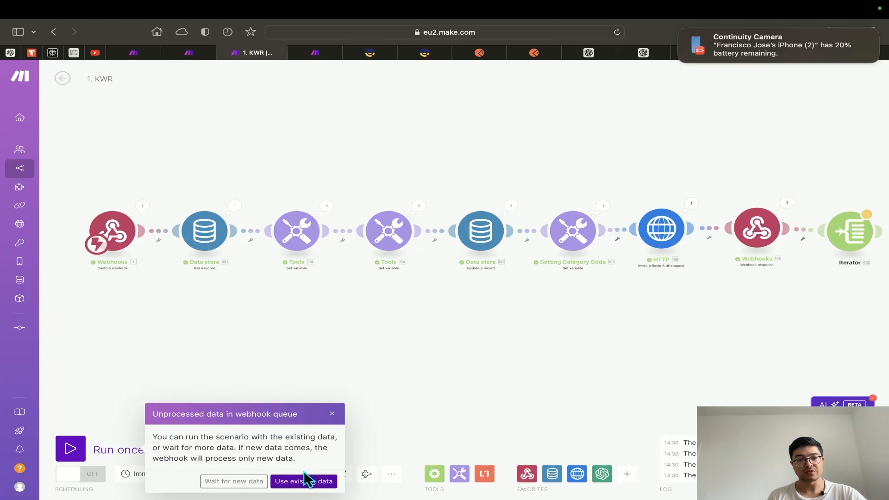
left_click(245, 484)
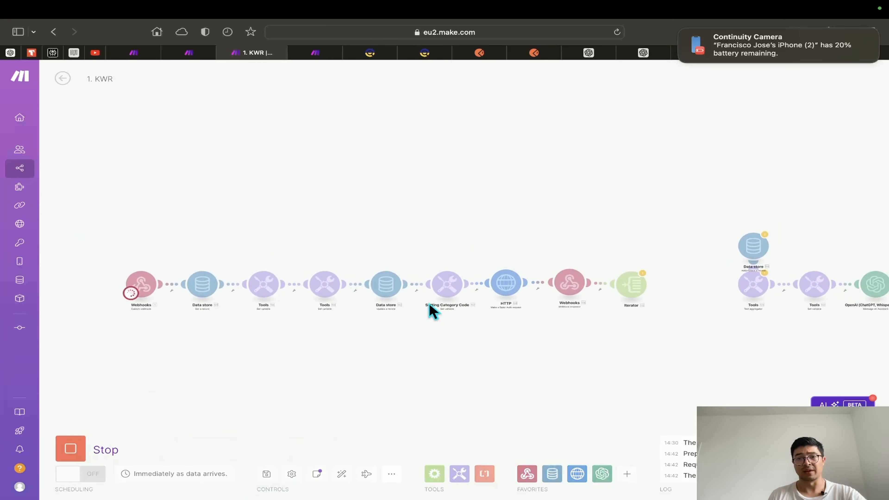
left_click(535, 53)
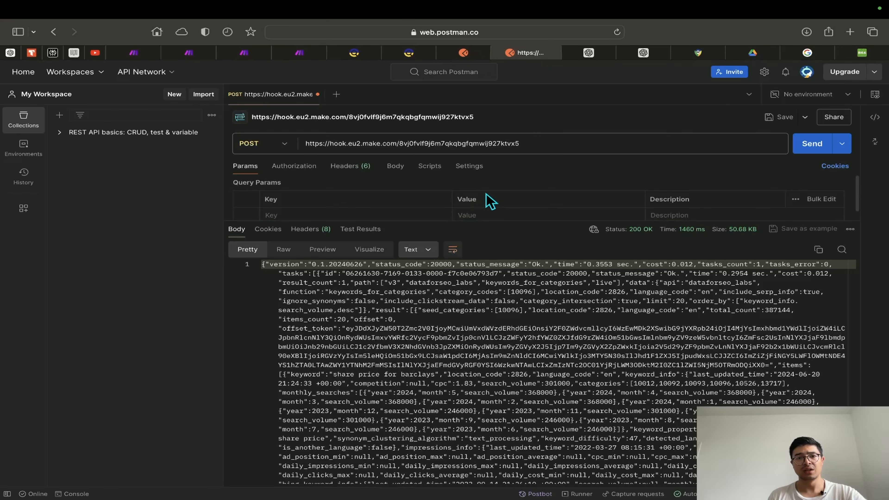
left_click(813, 146)
left_click(244, 53)
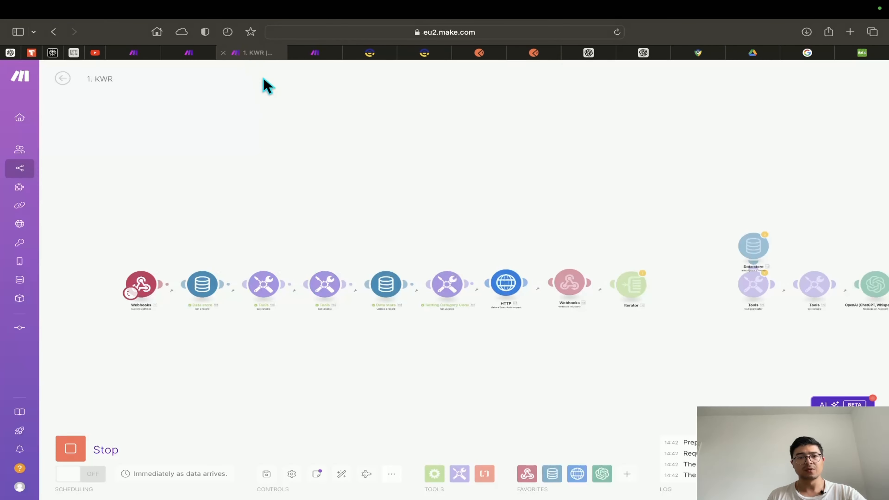
scroll(513, 290, "up", 5)
Inspect the Iterator's 20 output bundles, expanding bundles 7–20 and Bundle 1's keyword details
left_click(477, 233)
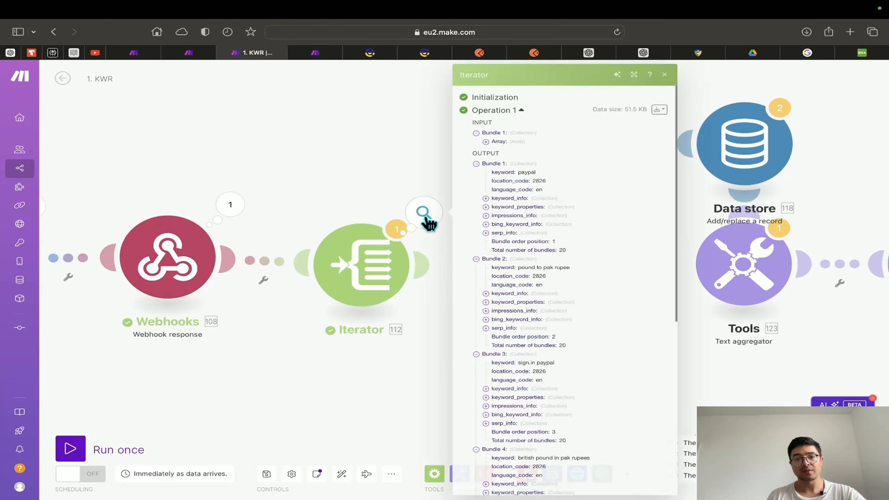
scroll(532, 349, "down", 5)
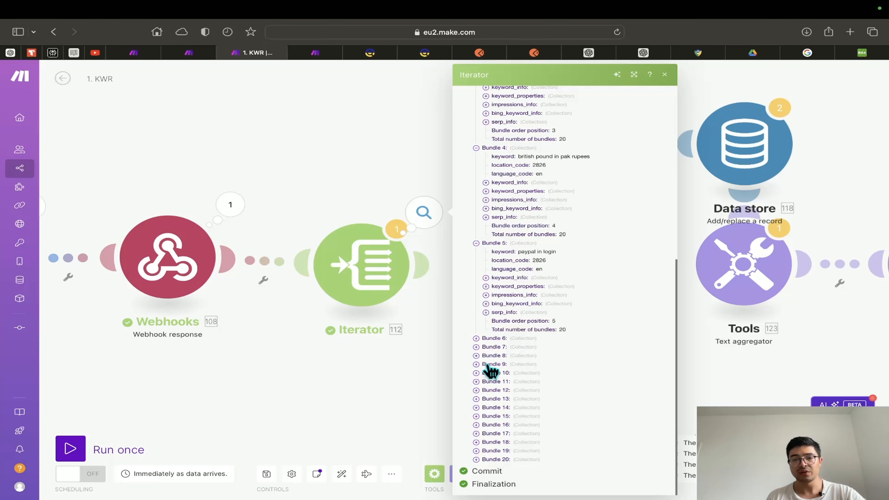
left_click(491, 347)
left_click(493, 398)
left_click(493, 408)
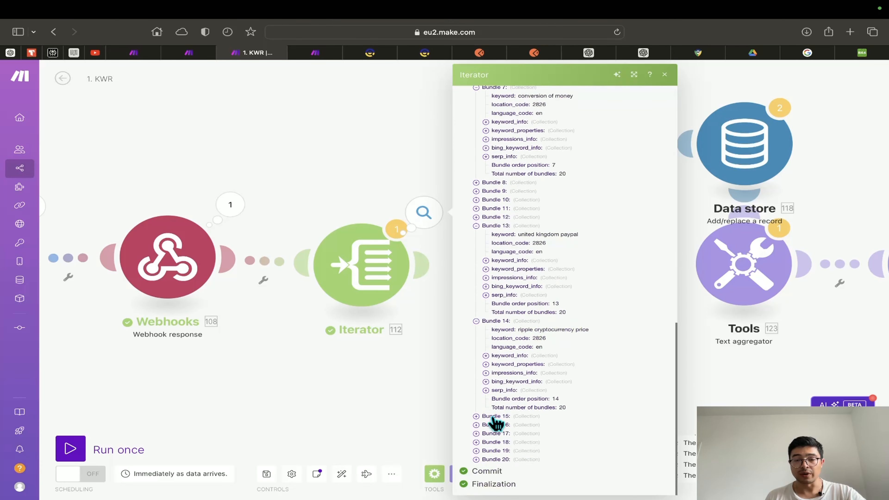
left_click(494, 434)
left_click(495, 451)
left_click(494, 460)
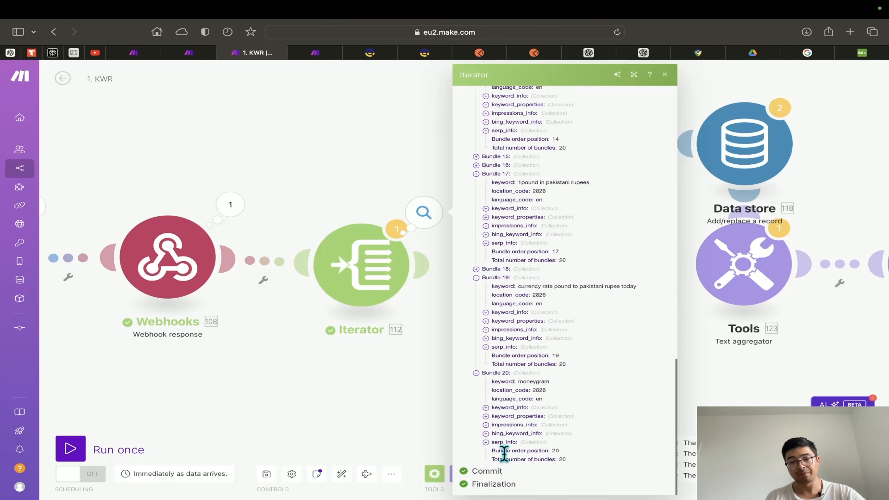
scroll(503, 409, "up", 15)
left_click(501, 232)
left_click(500, 224)
left_click(498, 206)
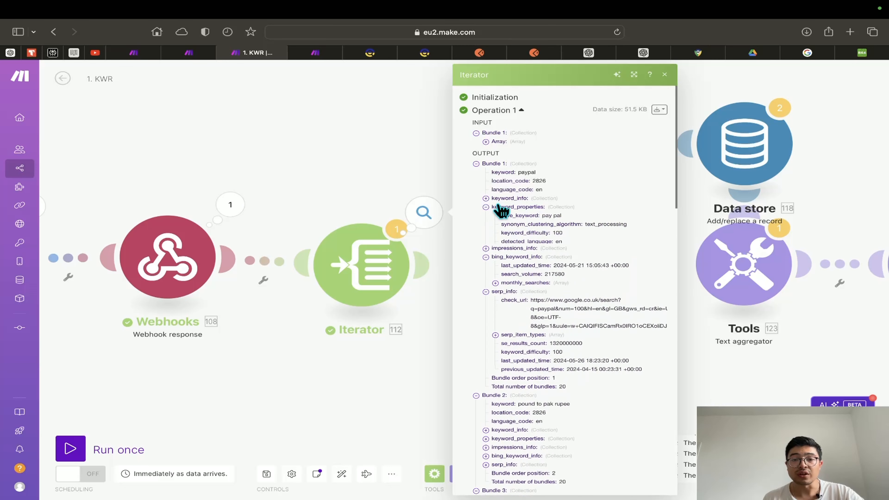
left_click(498, 200)
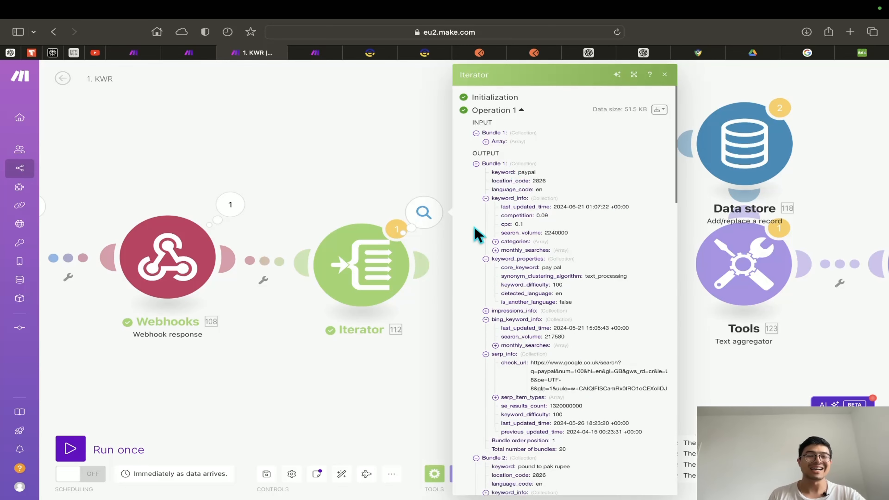
Show the HTTP module's output, expanding Data, tasks, result and the keyword items array
left_click_drag(314, 363, 476, 347)
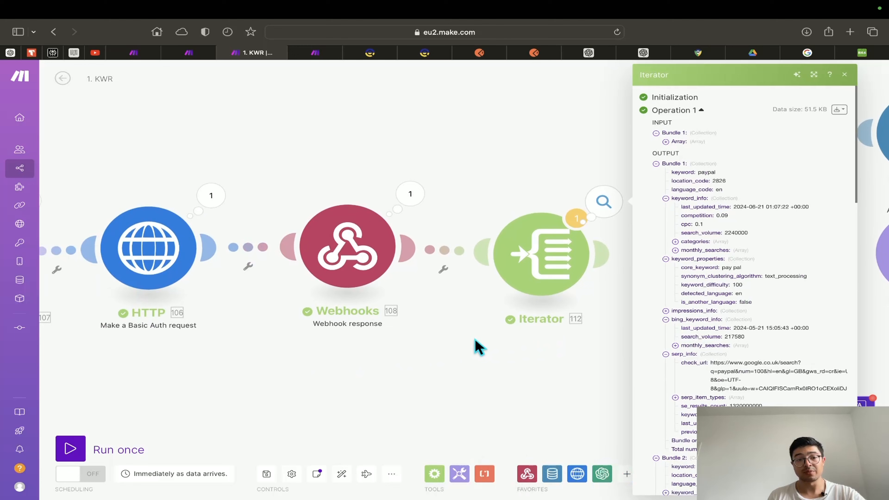
left_click(135, 263)
left_click(202, 195)
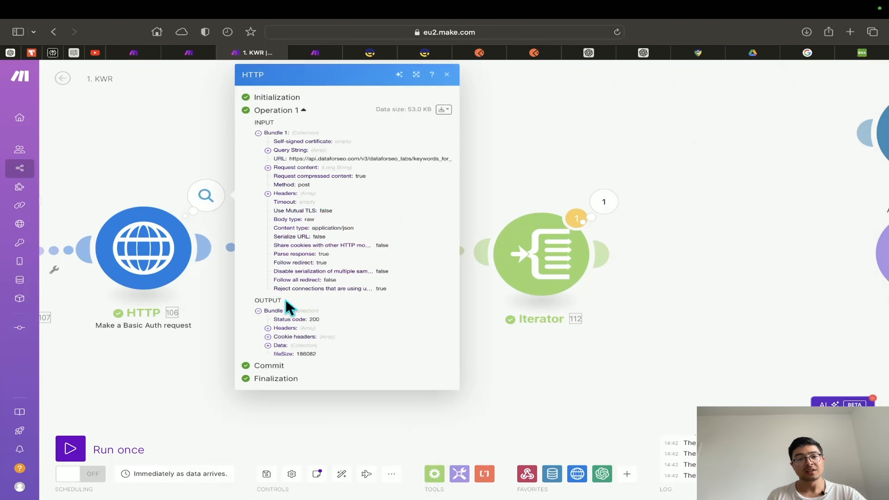
left_click(269, 346)
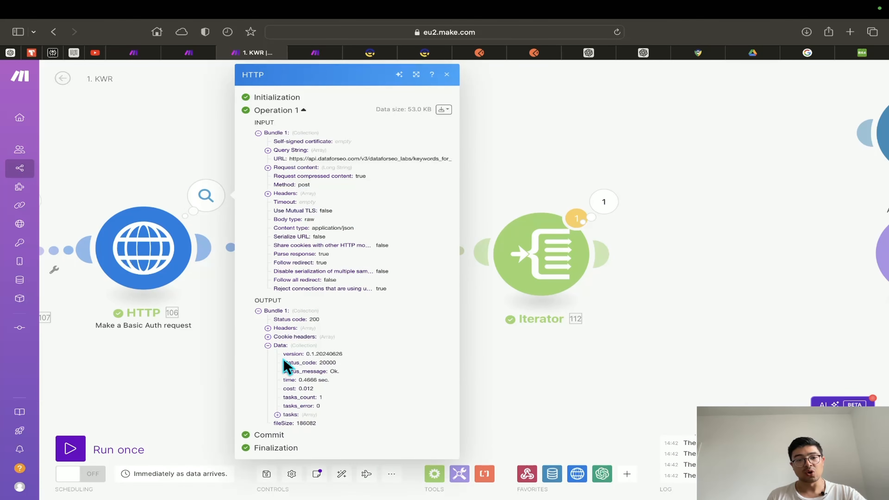
left_click(285, 415)
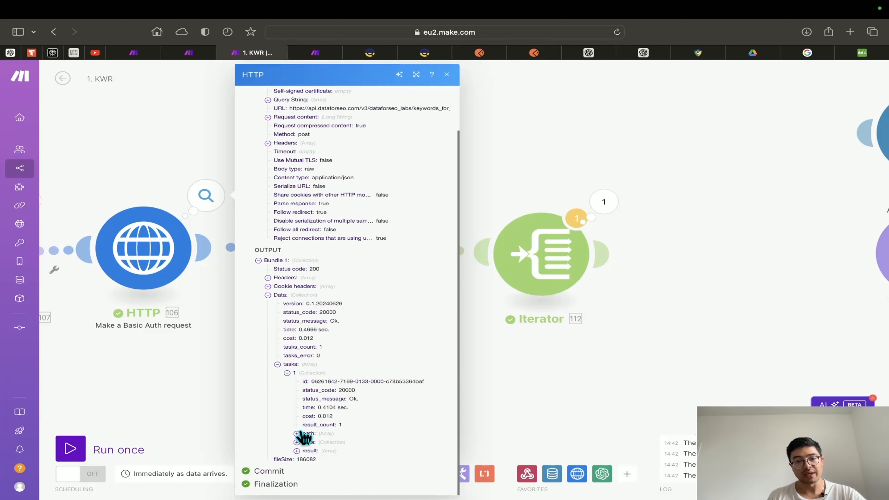
left_click(298, 450)
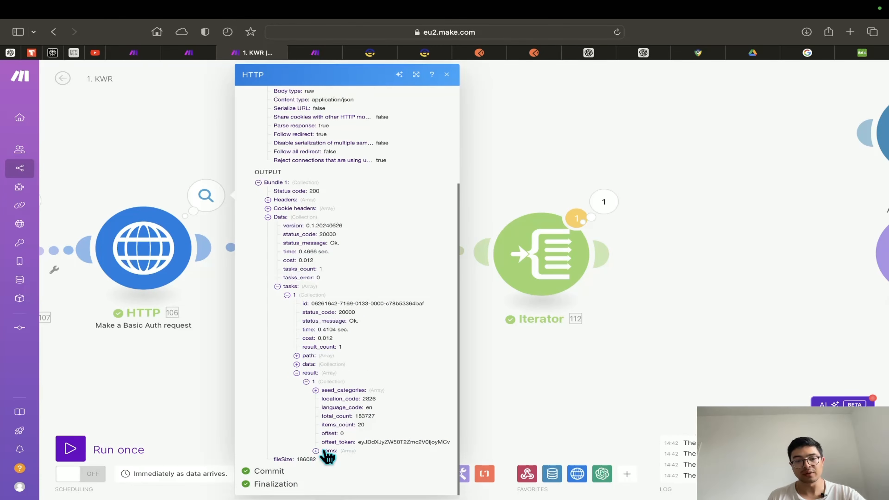
left_click(325, 452)
Compare the Iterator bundles with the HTTP output's first task, ending on the Iterator output
left_click(596, 202)
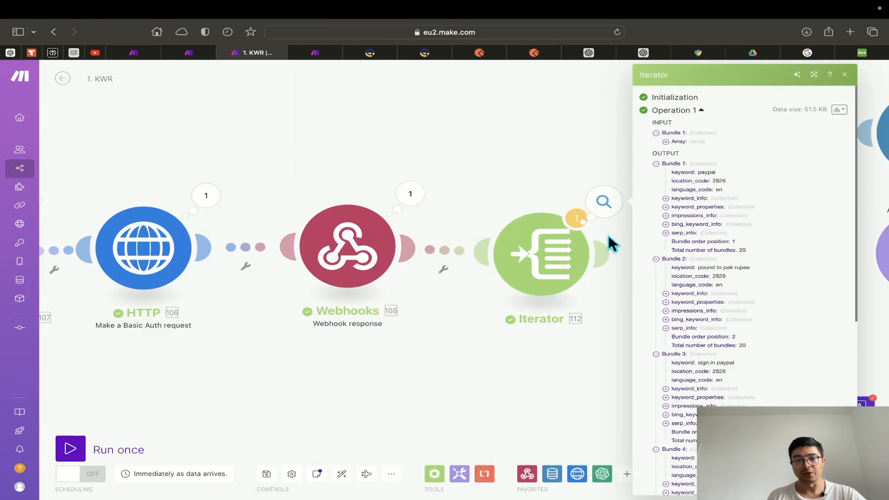
left_click(204, 203)
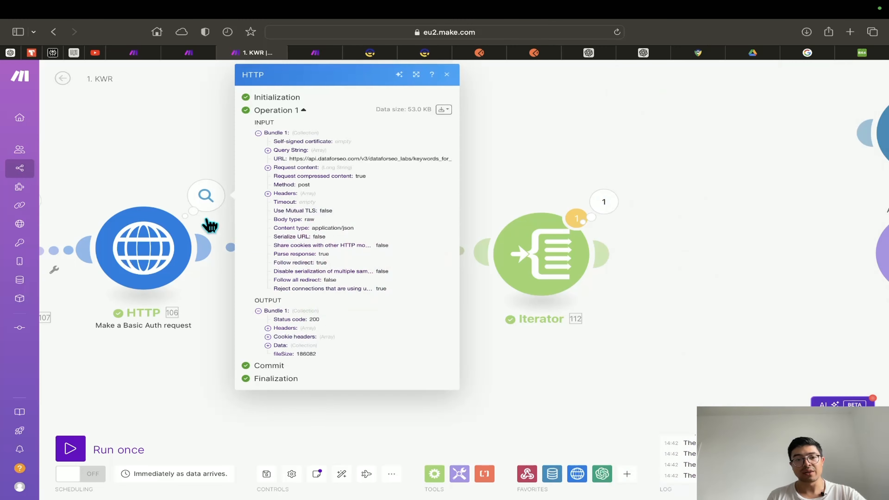
left_click(281, 346)
left_click(291, 414)
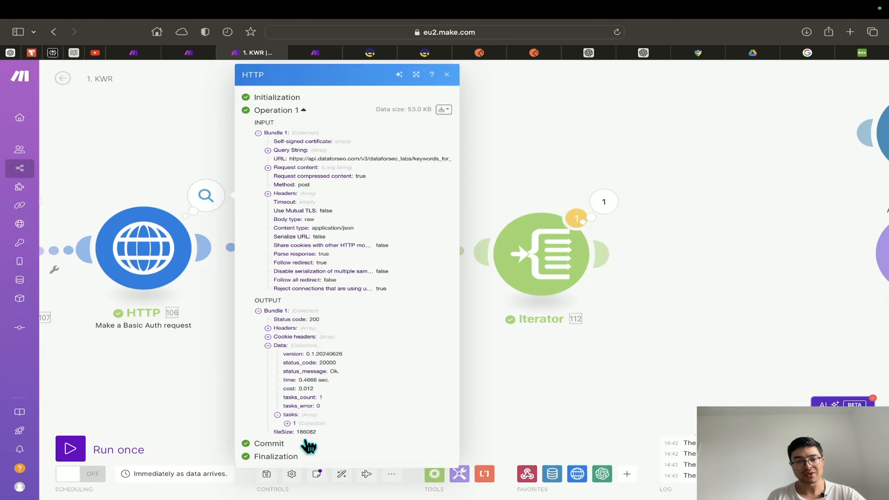
left_click(288, 424)
scroll(302, 455, "down", 3)
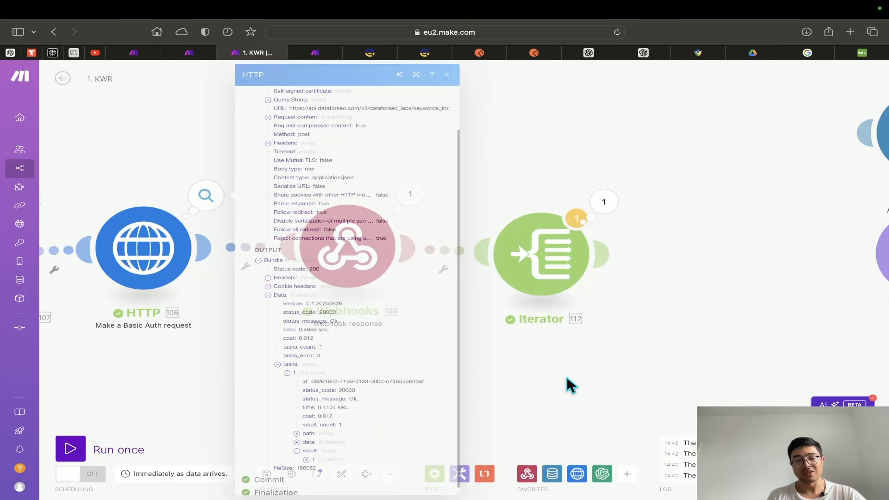
left_click(603, 202)
scroll(677, 327, "down", 1)
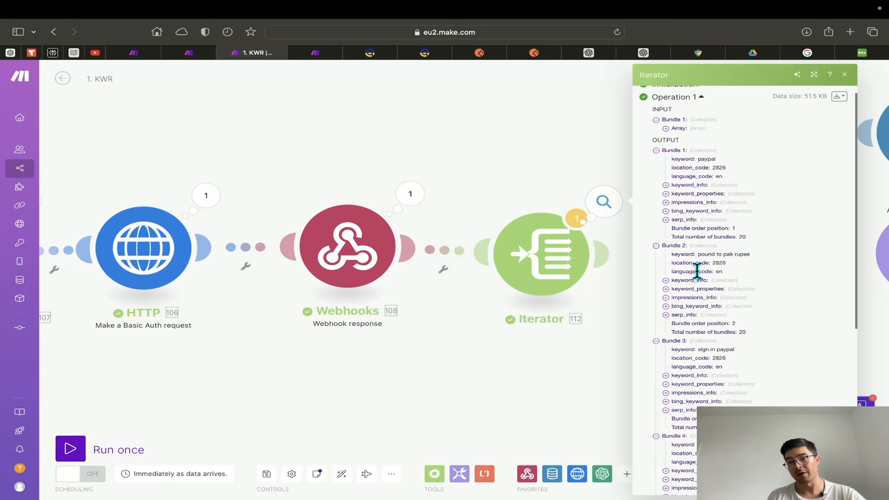
left_click_drag(620, 359, 393, 370)
scroll(393, 370, "down", 1)
Glance at the Text aggregator template, then pan over and open the Data store add/replace record settings
left_click(628, 277)
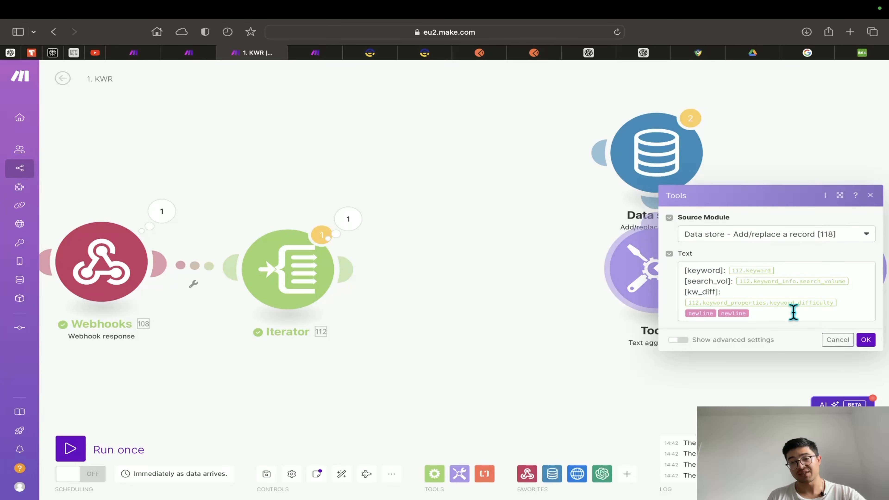
left_click(841, 302)
scroll(359, 373, "left", 5)
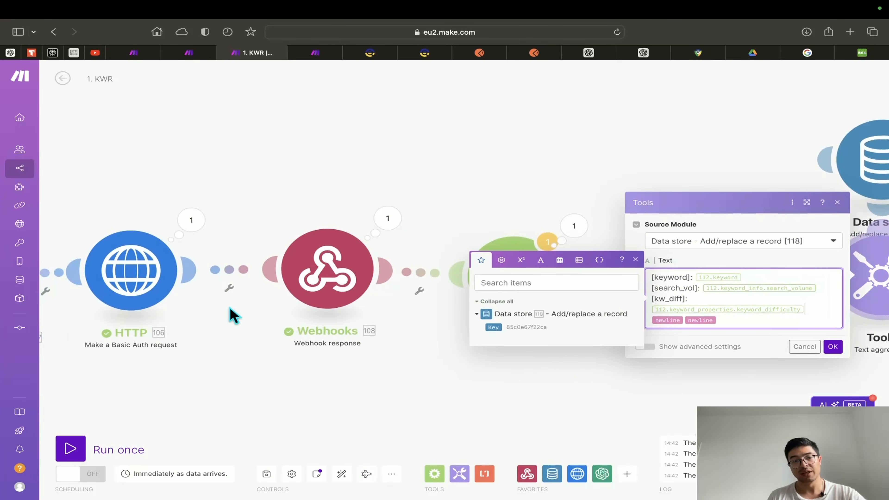
left_click_drag(579, 403, 417, 404)
left_click_drag(600, 394, 533, 402)
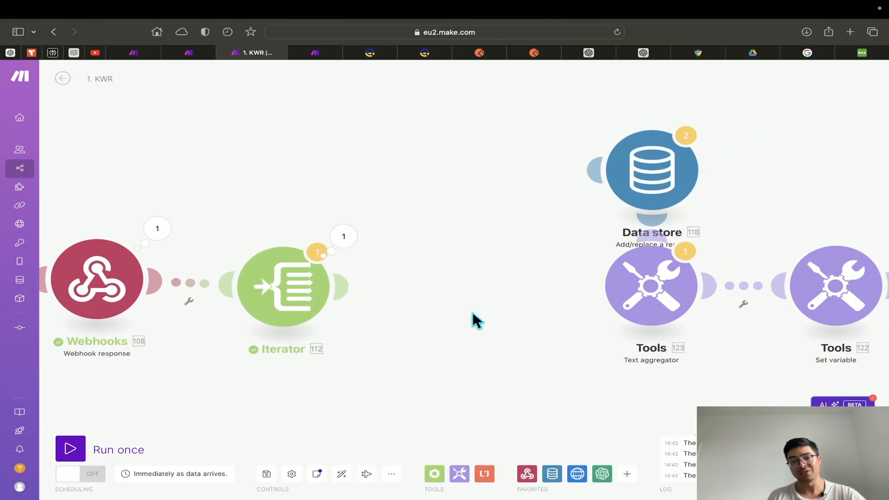
left_click_drag(649, 198, 473, 315)
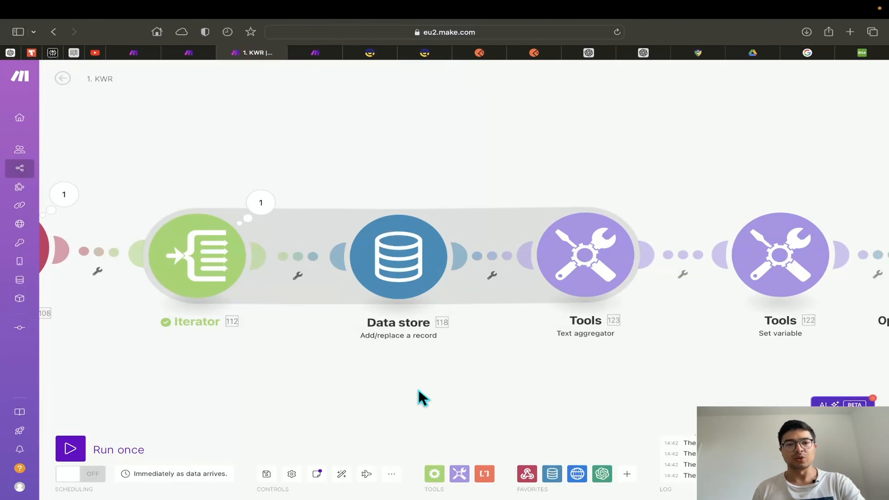
left_click_drag(419, 397, 388, 357)
left_click(373, 239)
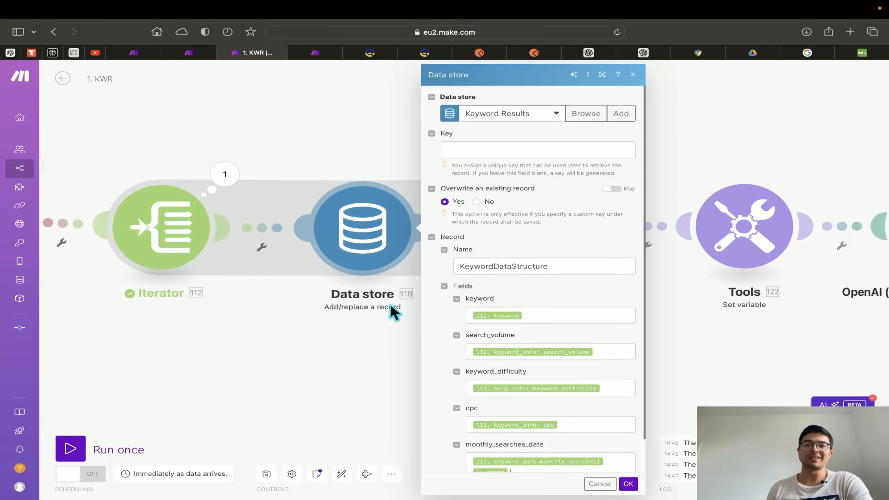
Add a data store named 'Keyword Data Results' using the KeywordDataStructure structure
left_click(622, 116)
triple_click(727, 114)
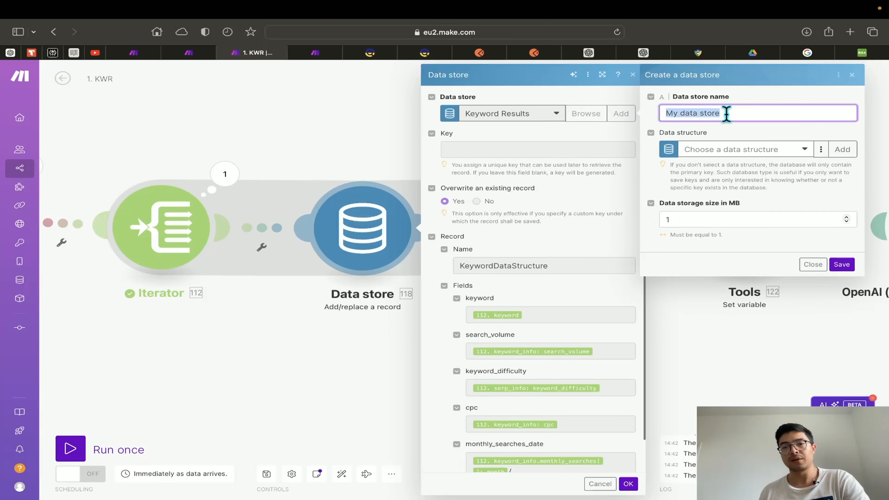
type("Keyword")
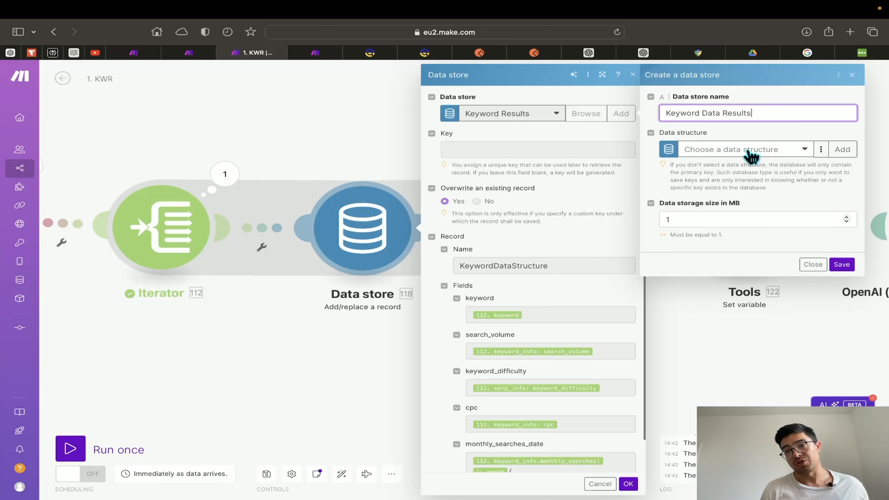
left_click(804, 150)
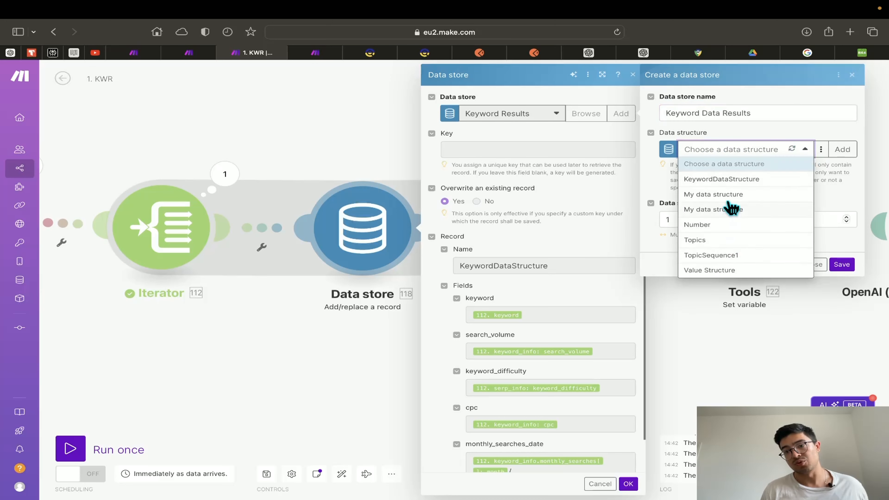
left_click(733, 180)
left_click(821, 149)
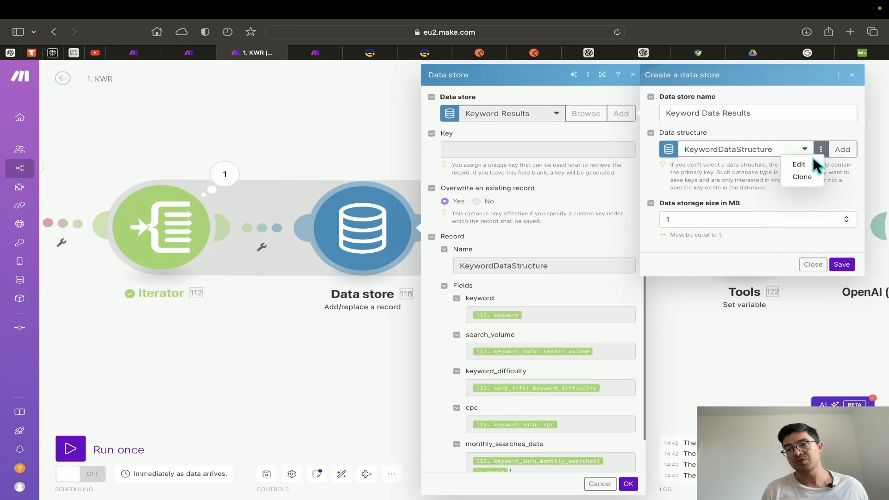
Open KeywordDataStructure and review its list of fields
left_click(804, 166)
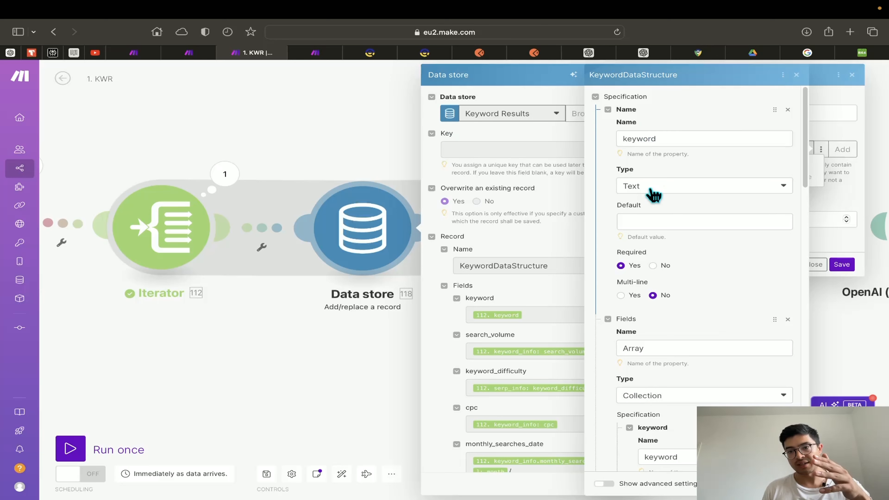
scroll(663, 211, "down", 3)
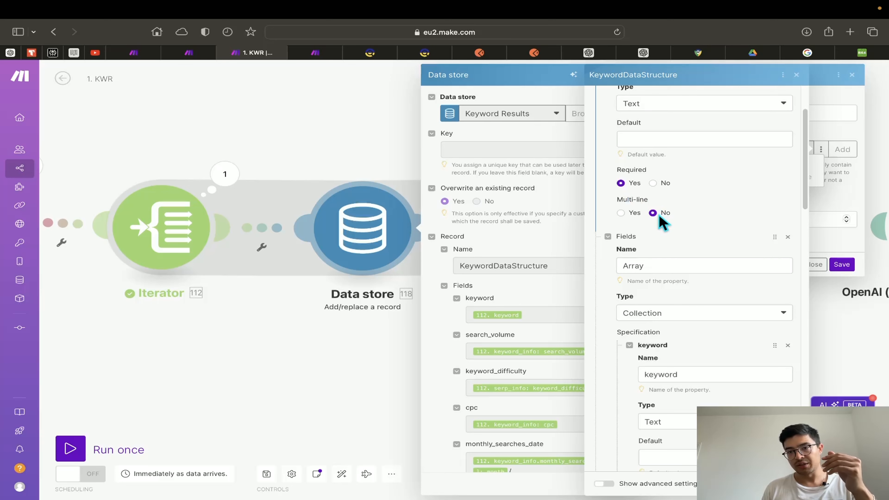
scroll(662, 223, "down", 1)
scroll(662, 220, "down", 2)
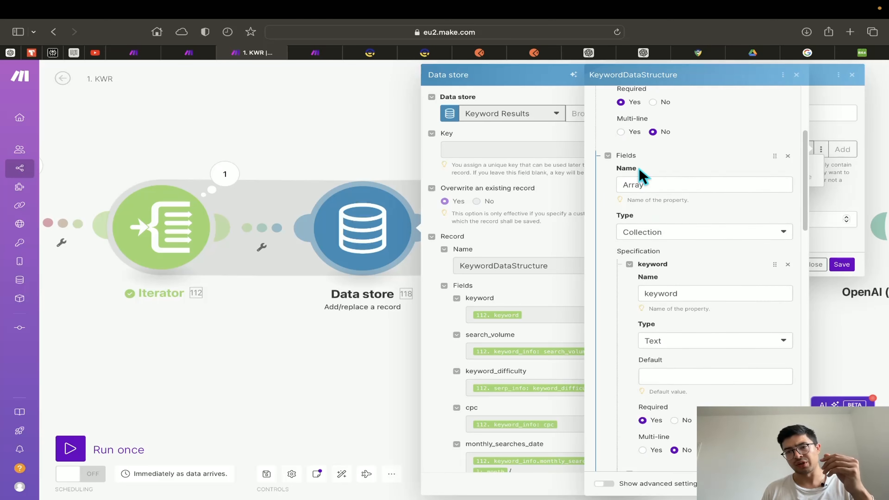
scroll(685, 274, "down", 7)
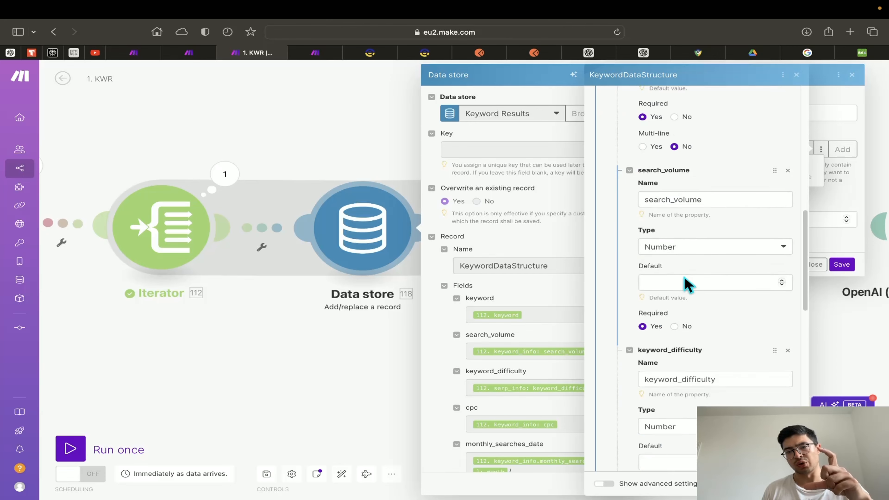
scroll(686, 280, "up", 6)
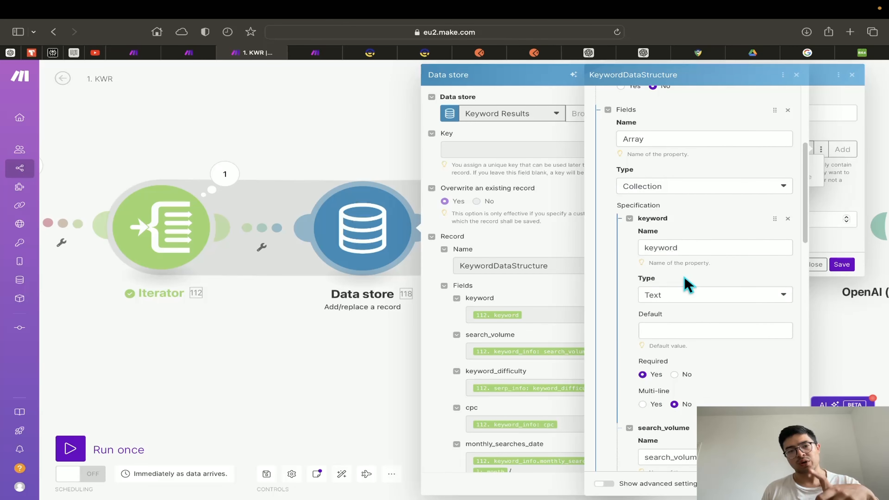
scroll(674, 169, "up", 1)
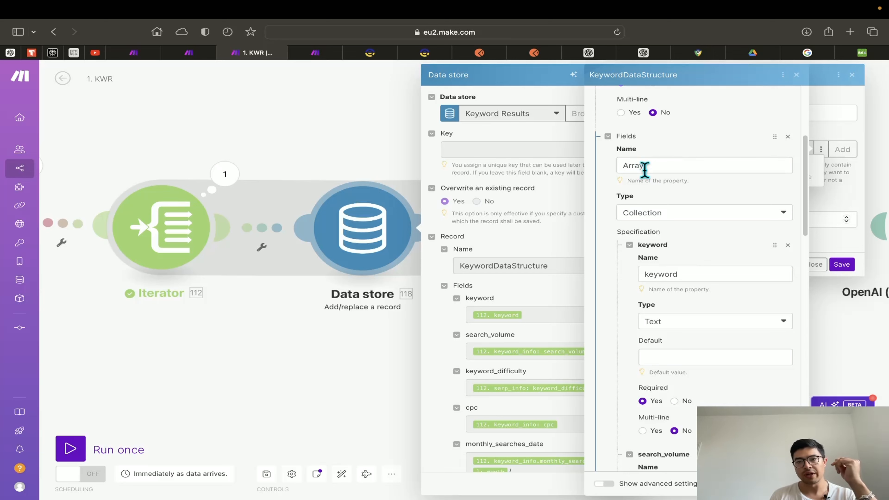
scroll(659, 198, "down", 1)
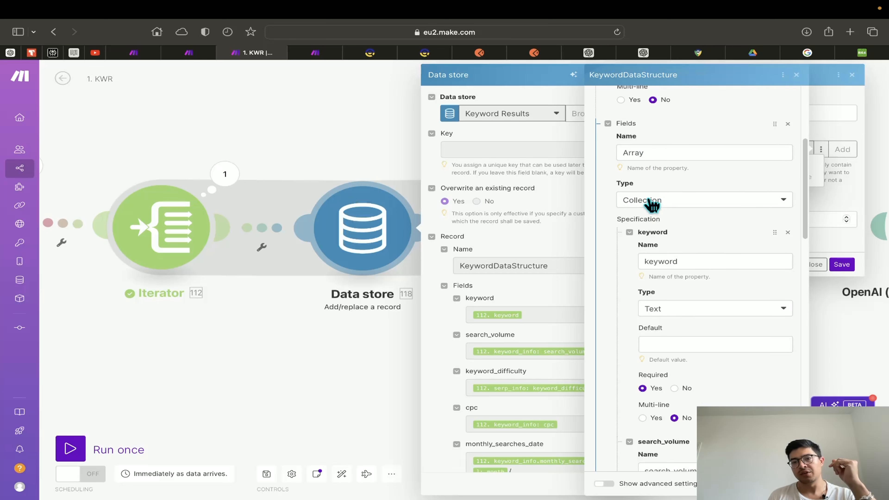
scroll(665, 216, "down", 3)
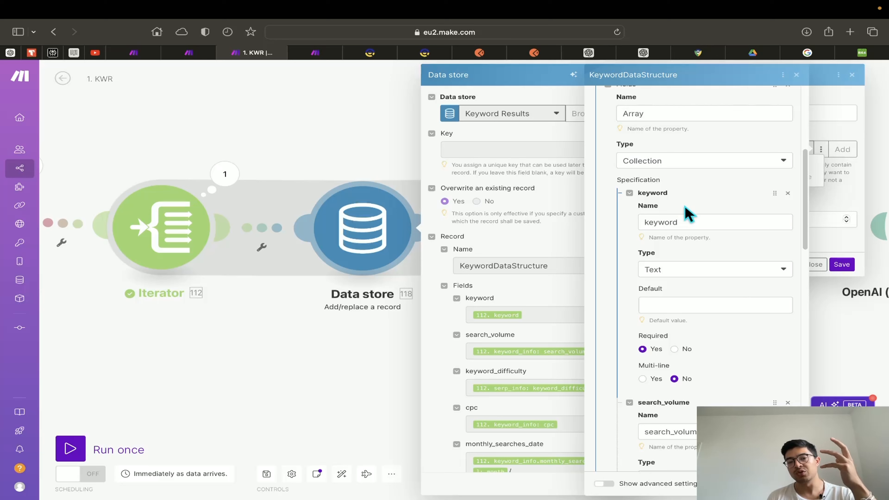
scroll(687, 215, "down", 3)
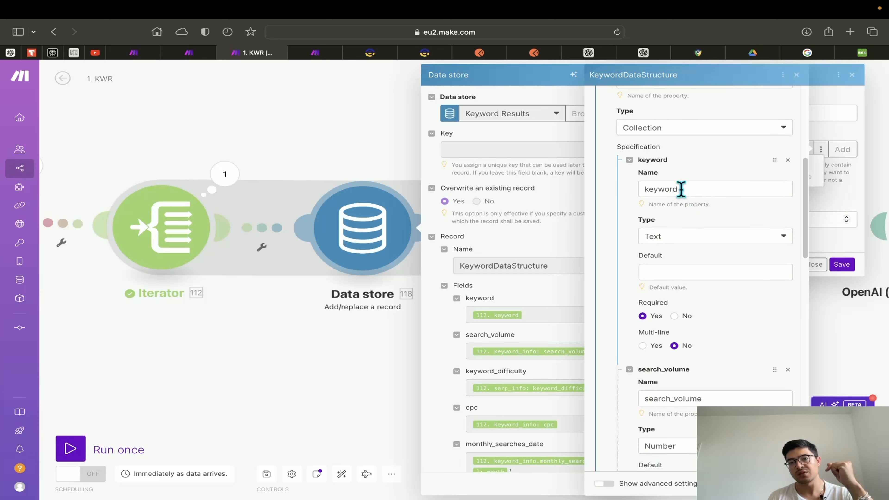
scroll(686, 245, "down", 12)
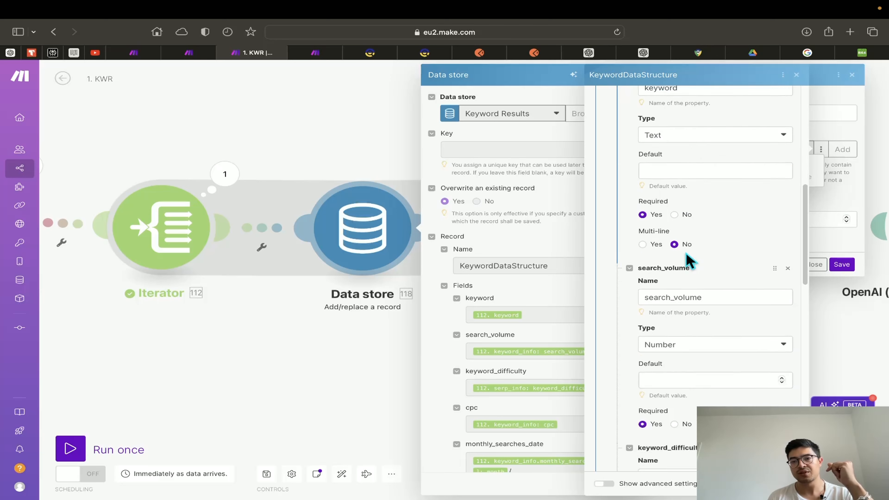
scroll(701, 246, "down", 3)
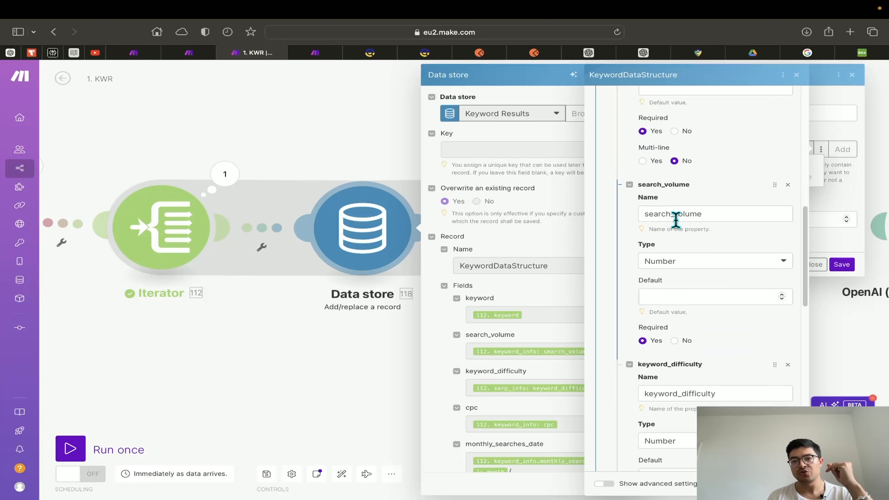
scroll(679, 263, "down", 16)
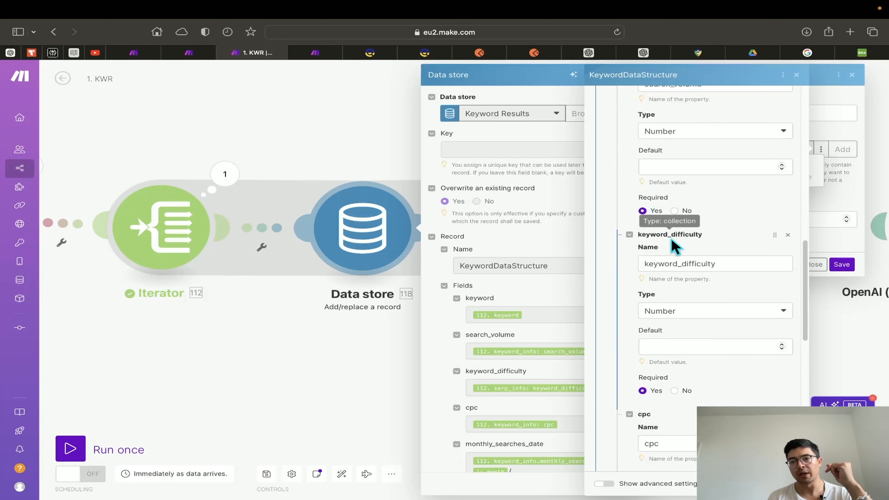
scroll(686, 280, "down", 11)
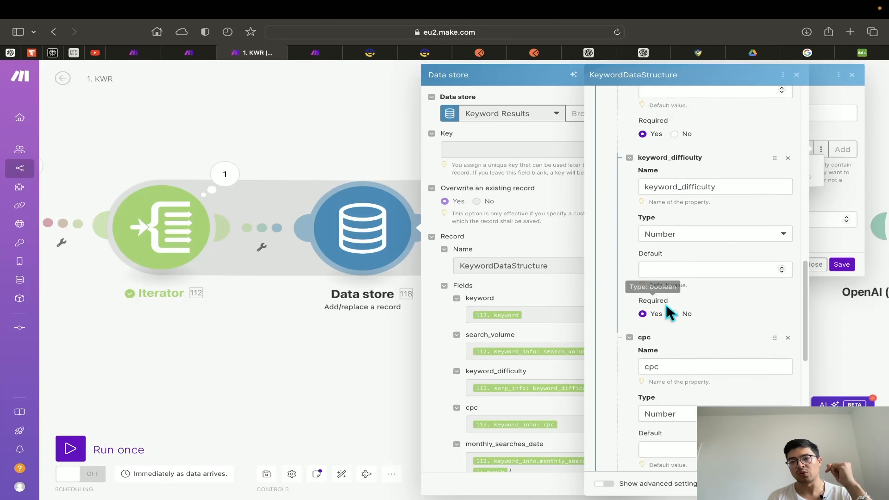
scroll(706, 295, "down", 1)
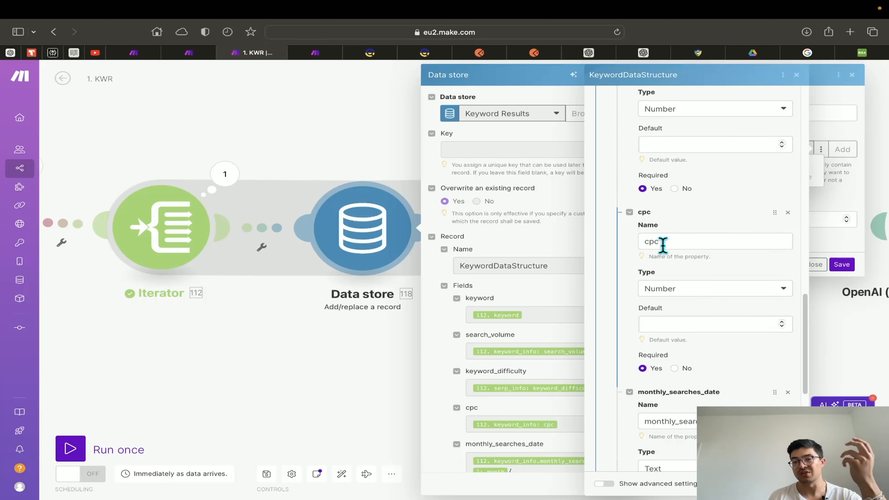
scroll(665, 245, "down", 3)
scroll(670, 254, "down", 5)
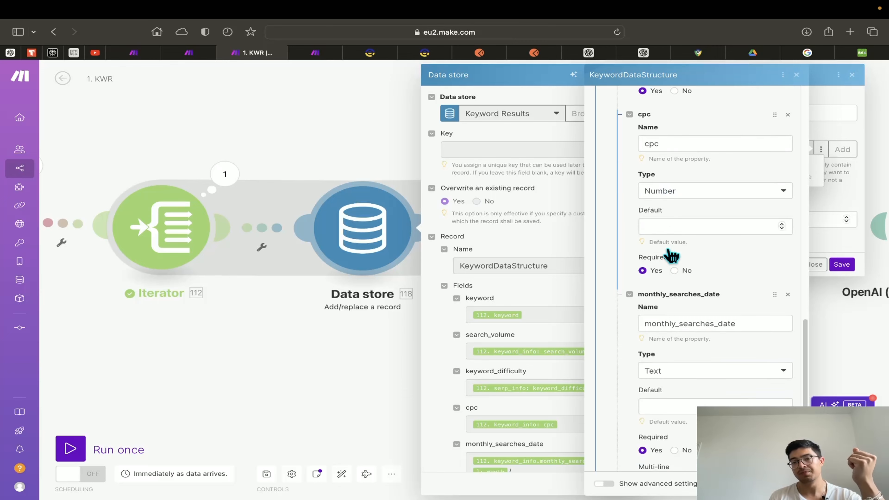
scroll(661, 277, "down", 8)
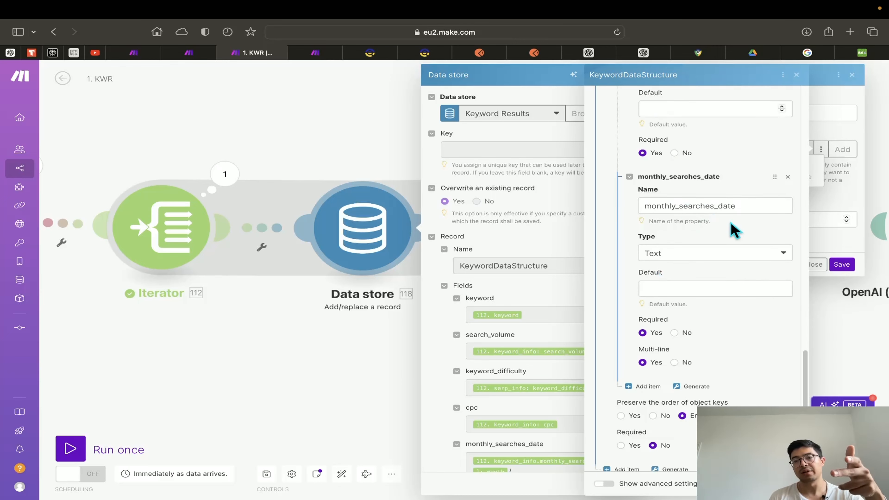
scroll(690, 280, "down", 3)
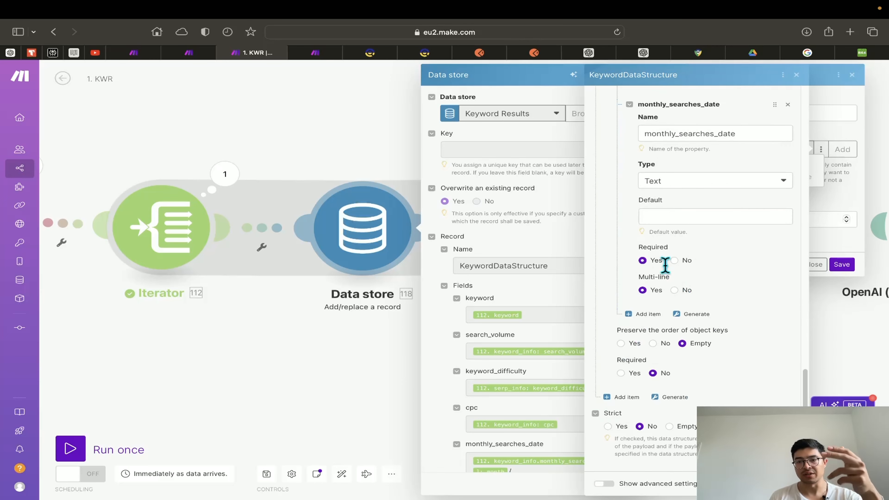
scroll(704, 288, "up", 2)
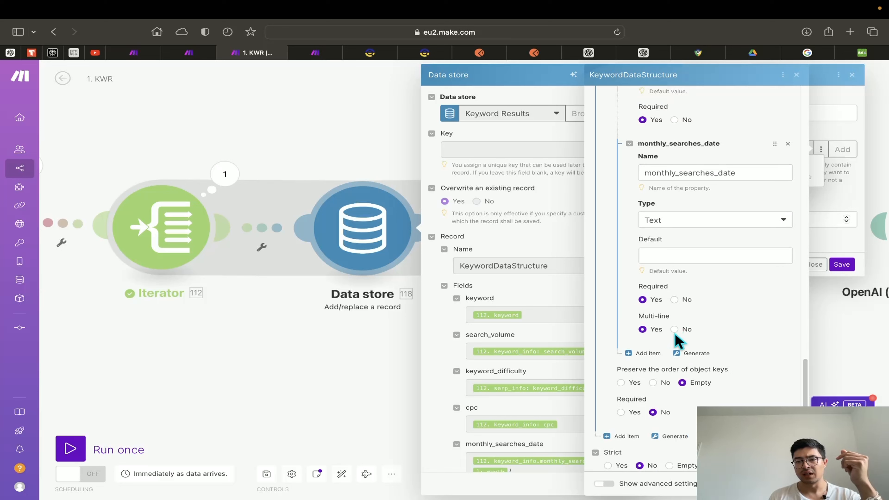
Set monthly_searches_date Multi-line to No and save the structure
left_click(674, 329)
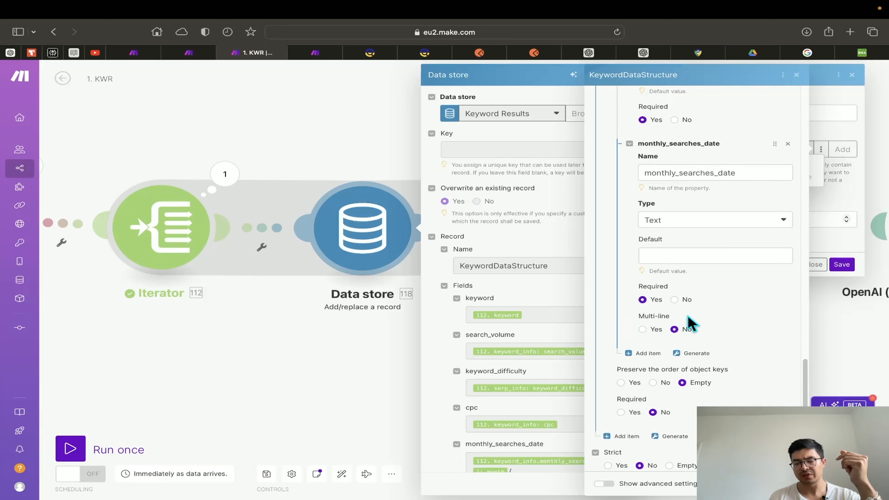
scroll(725, 310, "down", 1)
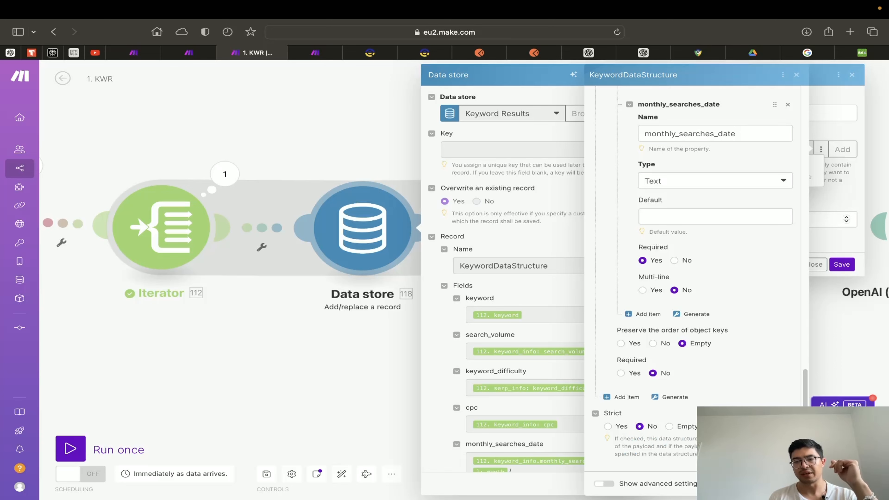
left_click(786, 483)
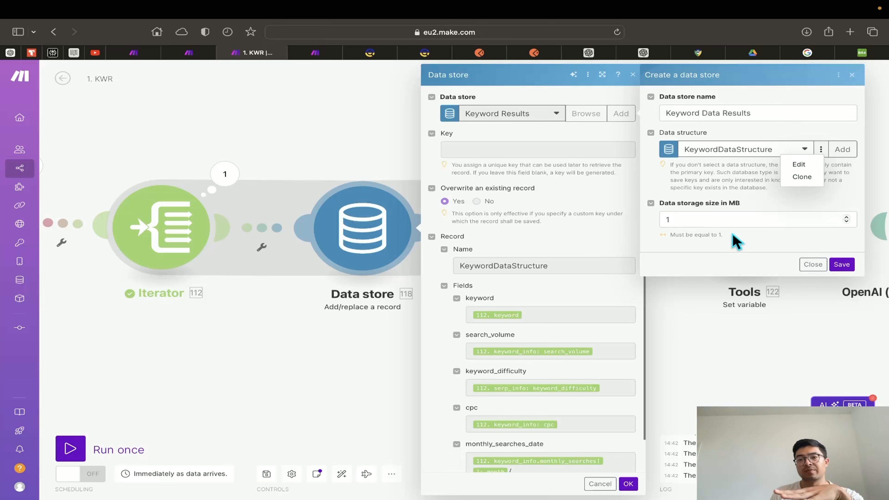
Save the Keyword Results data store, then go to the Data stores list
left_click(841, 264)
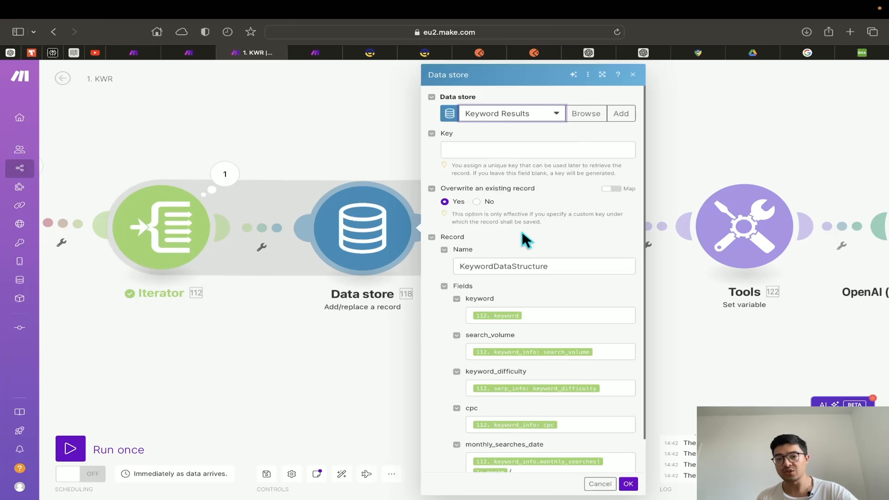
scroll(563, 249, "down", 2)
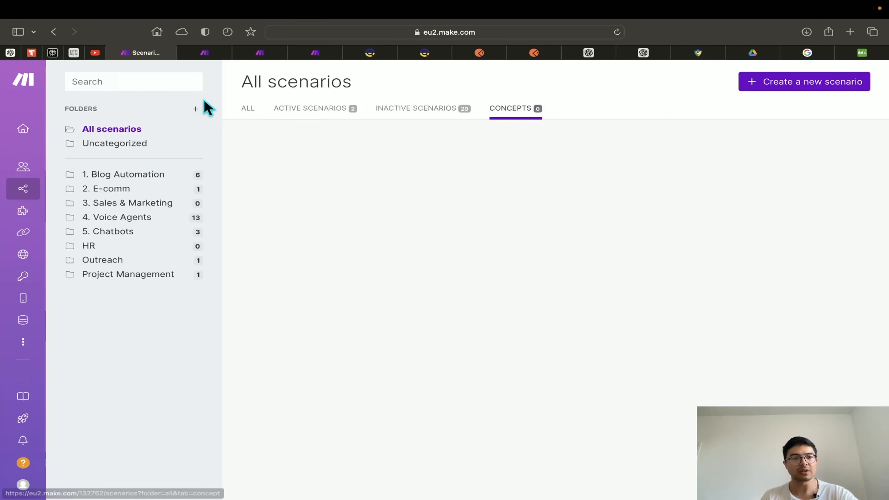
left_click(204, 54)
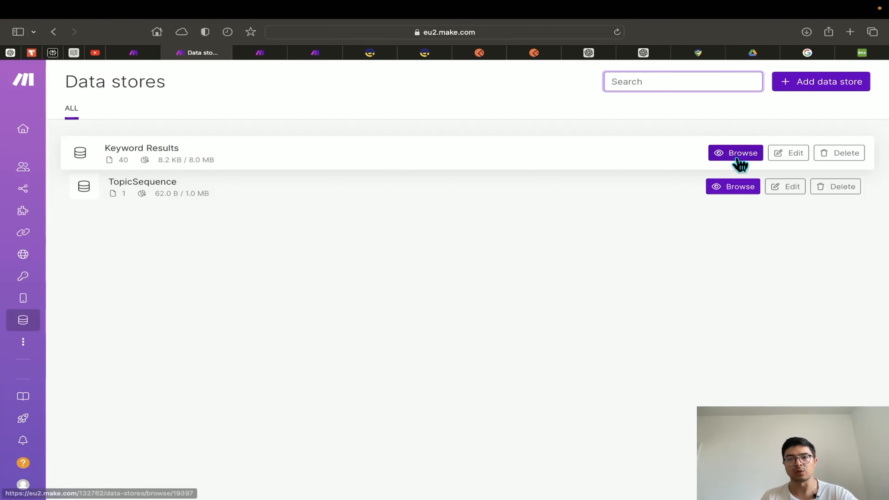
Browse the Keyword Results records table, then return to the 1. KWR scenario
left_click(699, 171)
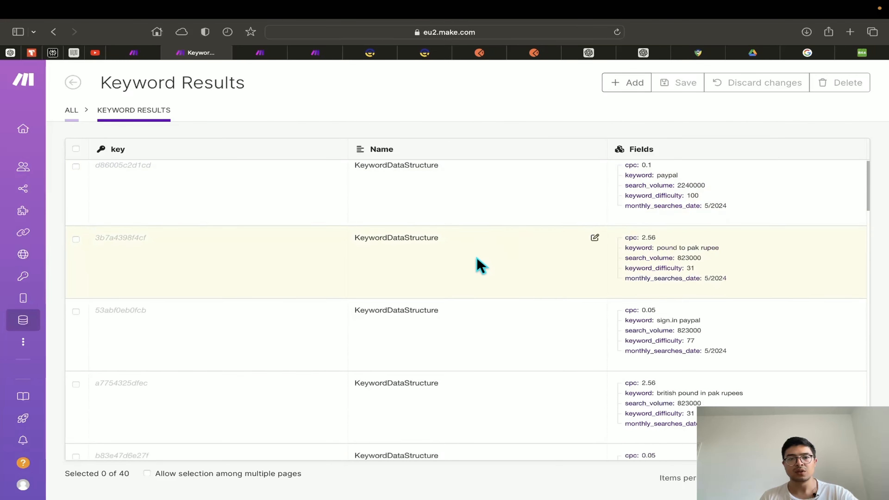
scroll(635, 267, "down", 2)
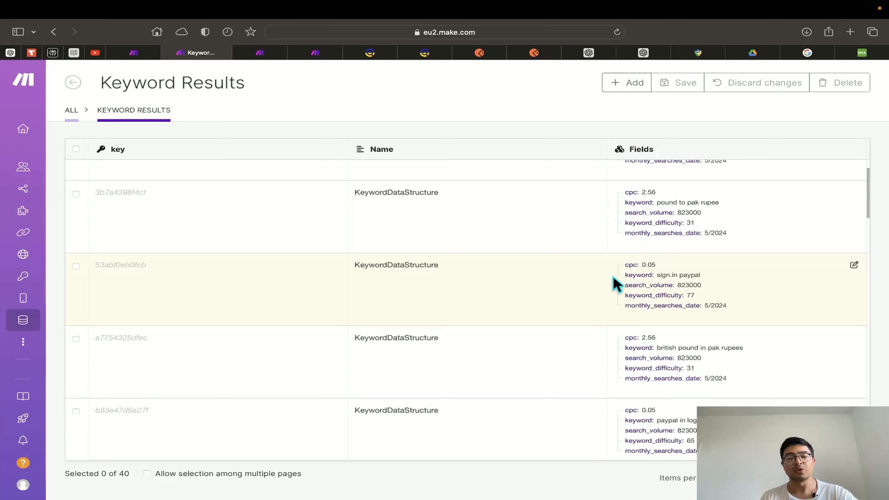
left_click(260, 53)
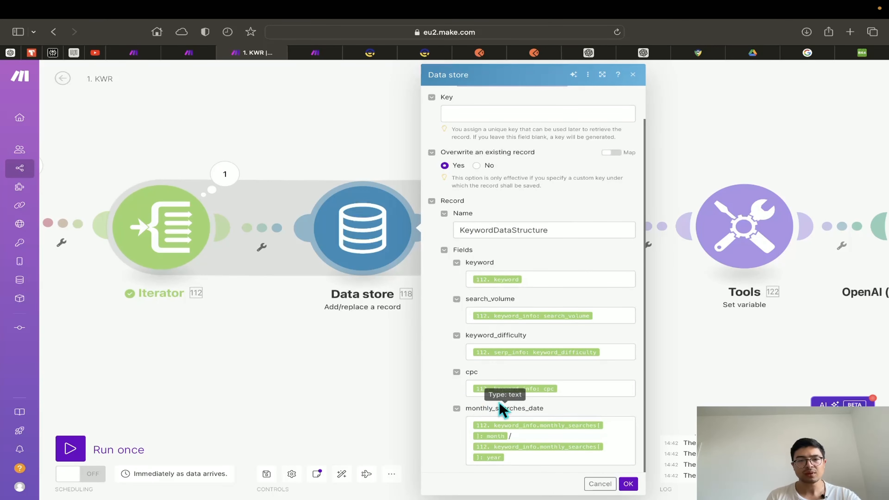
Confirm the Data store settings with OK, save the scenario, and pan to the OpenAI module
left_click(628, 483)
left_click(266, 474)
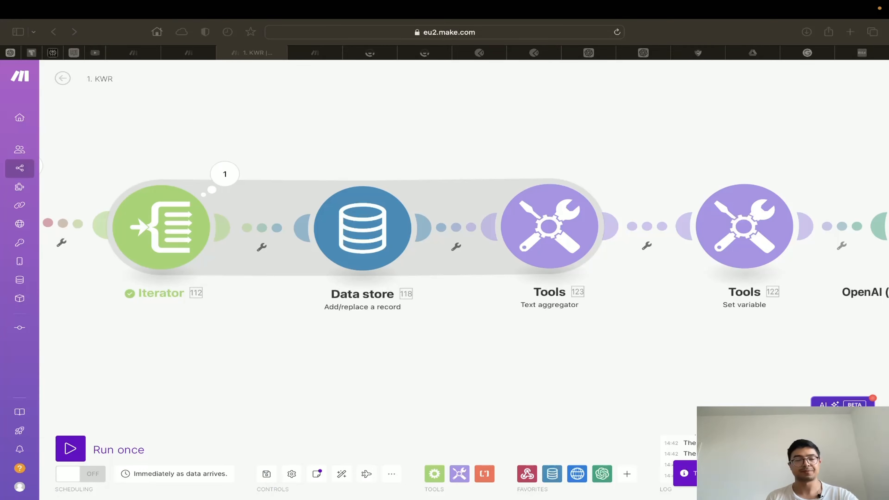
left_click_drag(508, 340, 473, 374)
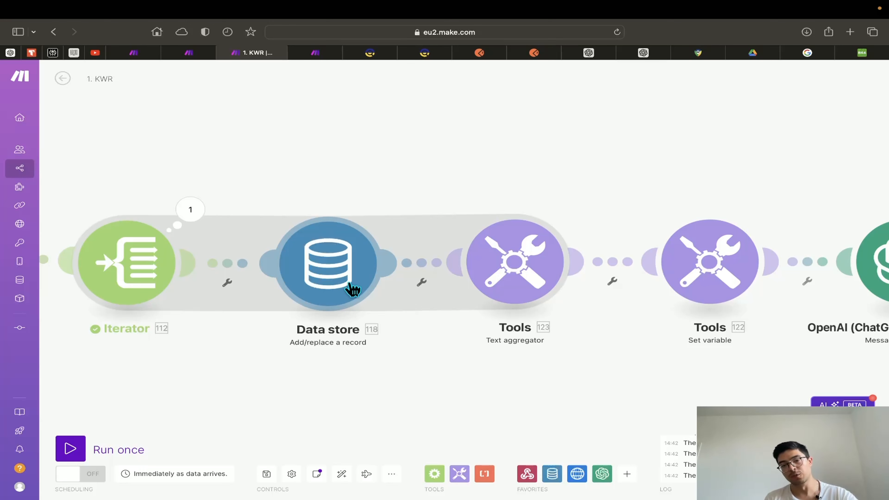
left_click_drag(660, 363, 559, 369)
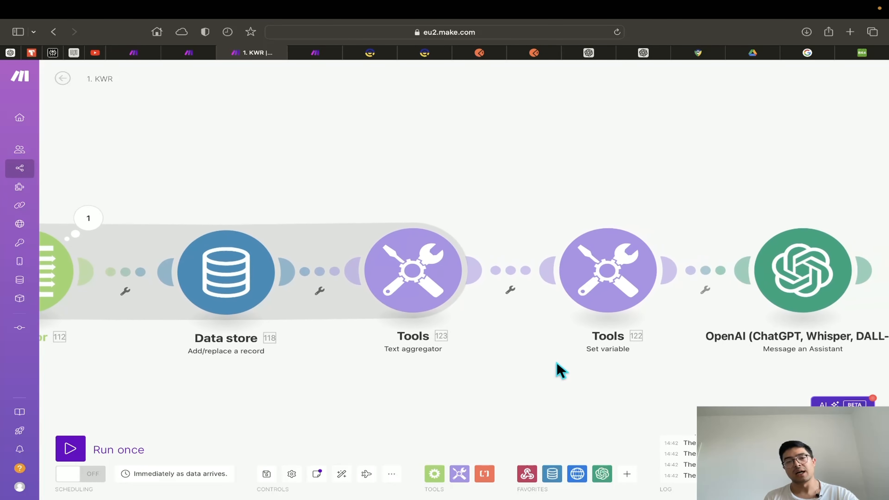
left_click(411, 294)
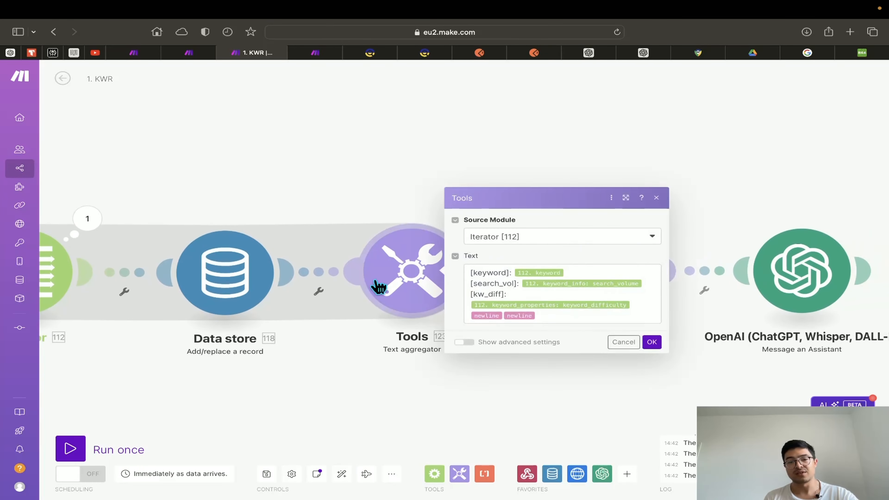
left_click(525, 243)
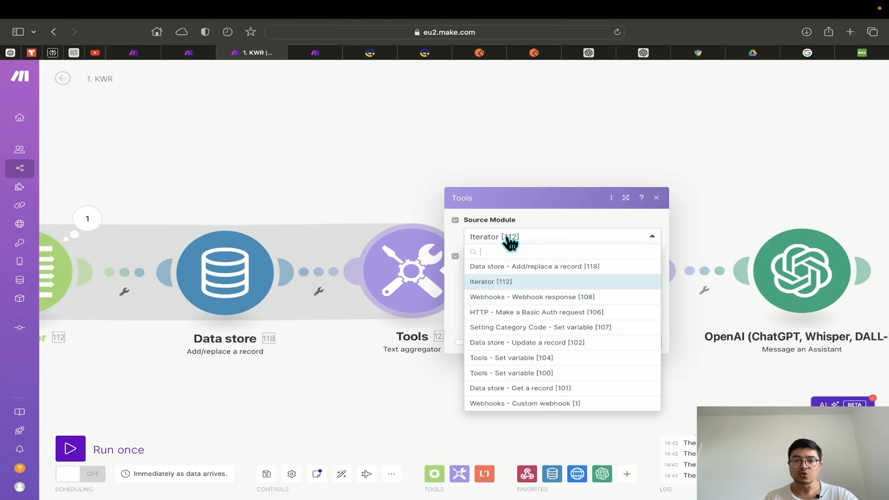
left_click_drag(309, 408, 381, 409)
left_click_drag(450, 405, 386, 413)
left_click(557, 249)
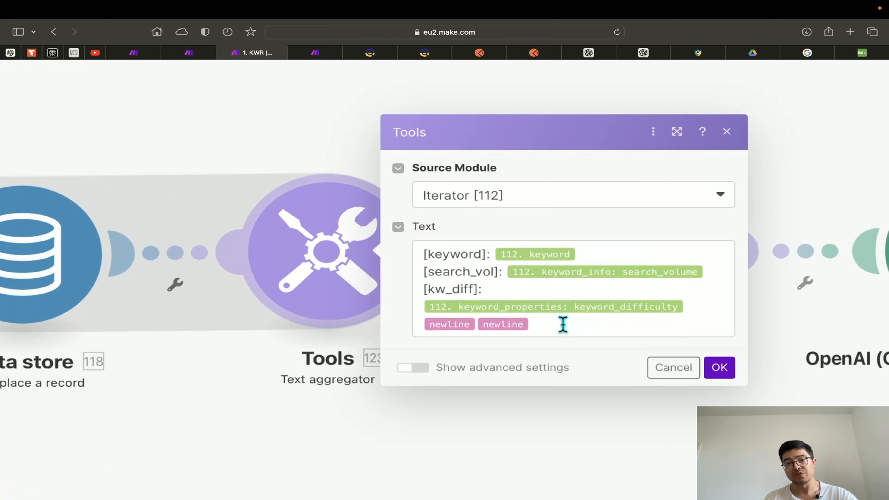
scroll(517, 302, "down", 1)
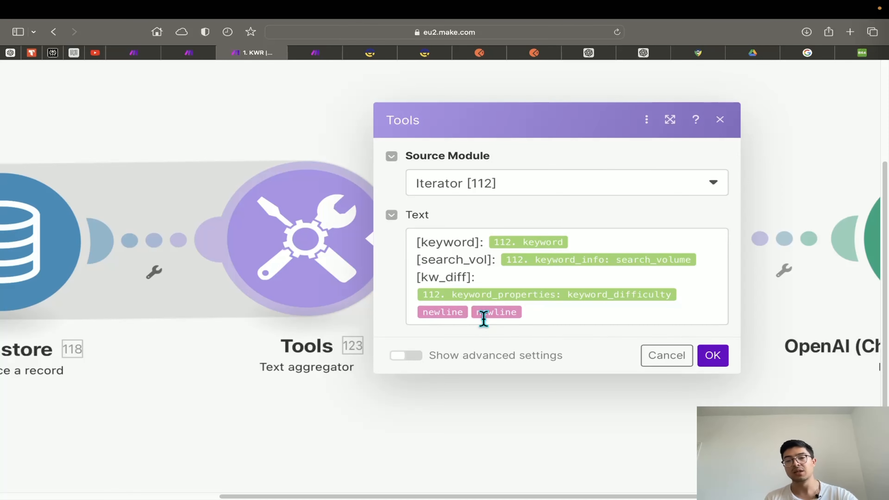
left_click(715, 359)
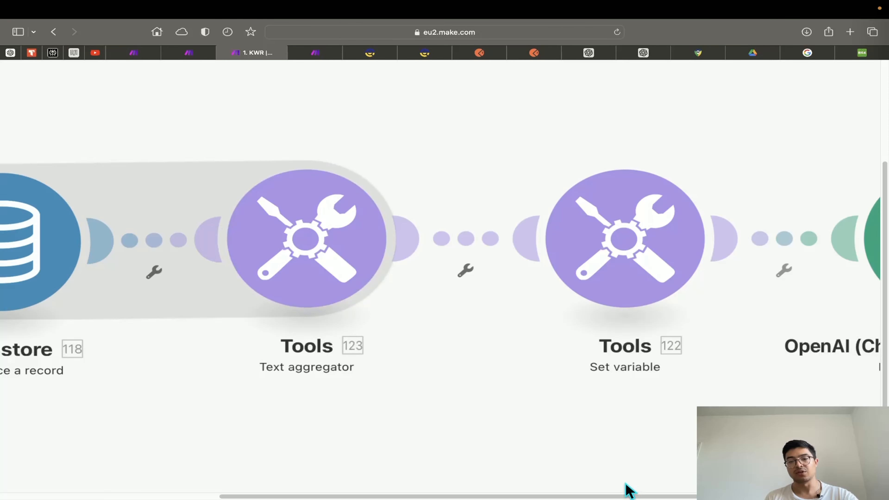
scroll(619, 499, "down", 5)
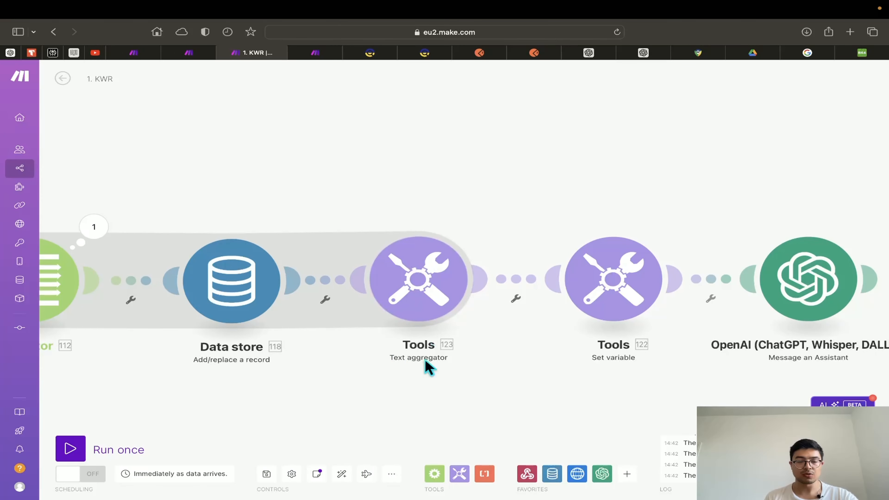
Save the 1. KWR scenario and pan along the chain to the OpenAI module
left_click(269, 479)
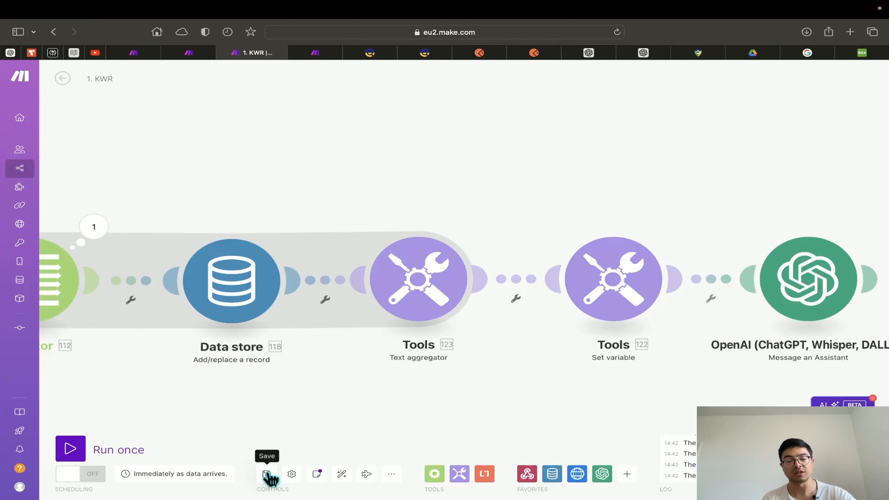
left_click_drag(304, 431, 286, 402)
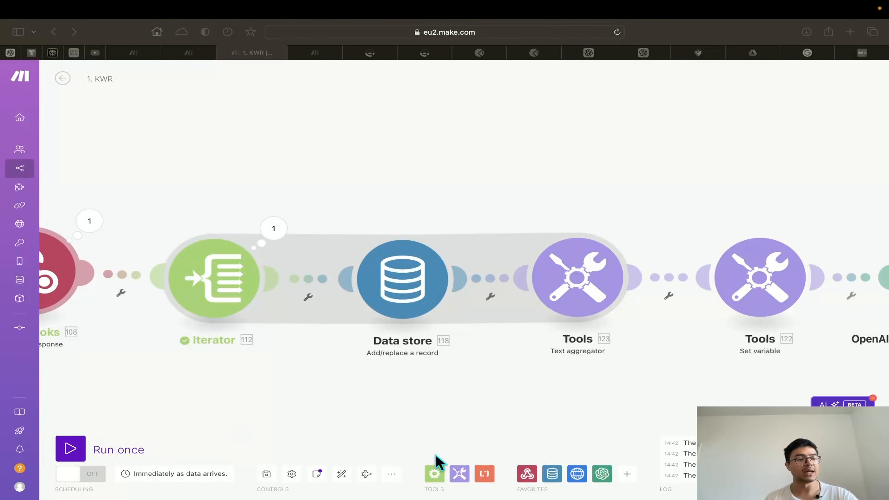
left_click_drag(655, 387, 496, 394)
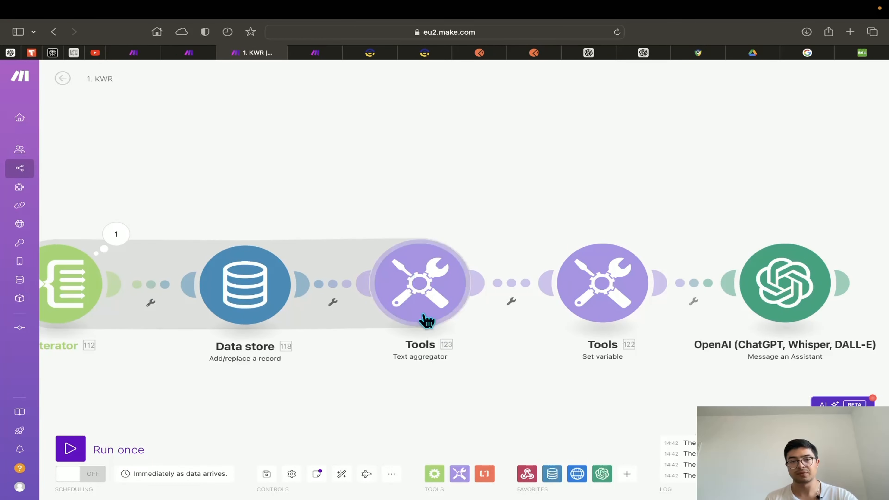
scroll(514, 402, "down", 1)
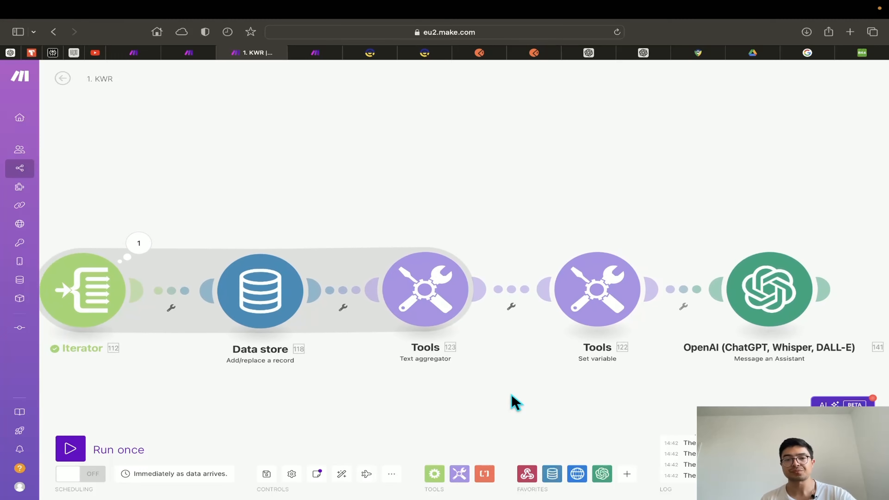
Unlink the two Tools modules and move Set variable above the OpenAI module
left_click(512, 303)
left_click(537, 313)
left_click_drag(600, 309, 764, 200)
scroll(470, 348, "down", 5)
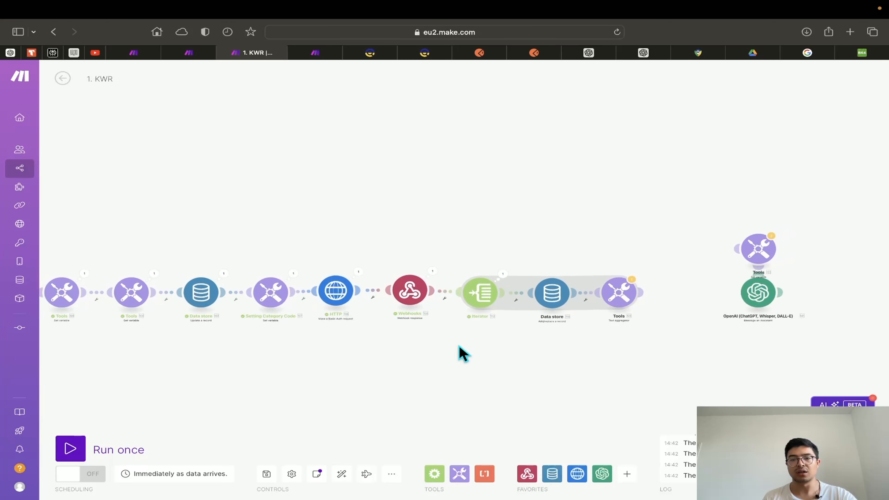
scroll(458, 353, "up", 2)
scroll(451, 355, "down", 1)
scroll(560, 336, "left", 6)
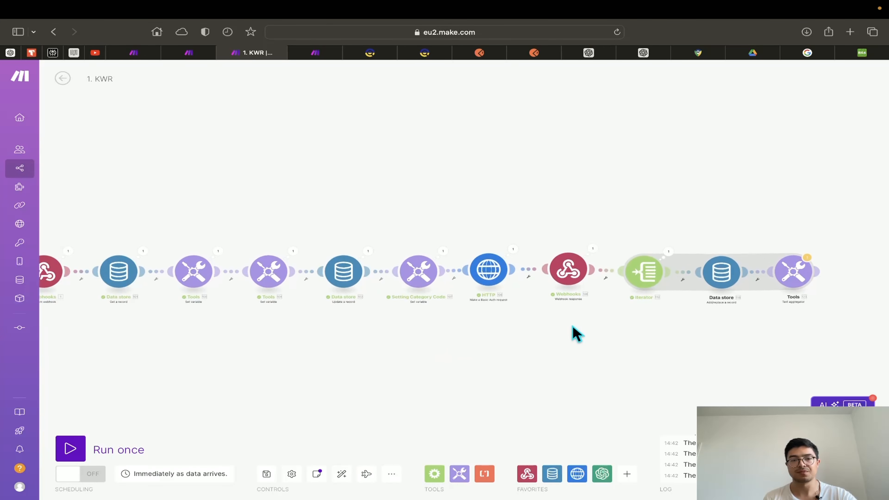
Start a single run that waits for new webhook data, and resend the Postman POST request
left_click(123, 444)
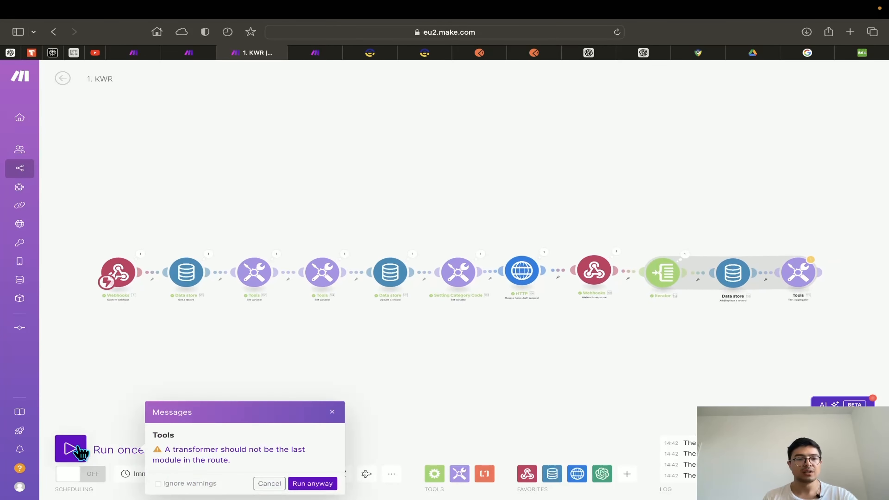
left_click(298, 484)
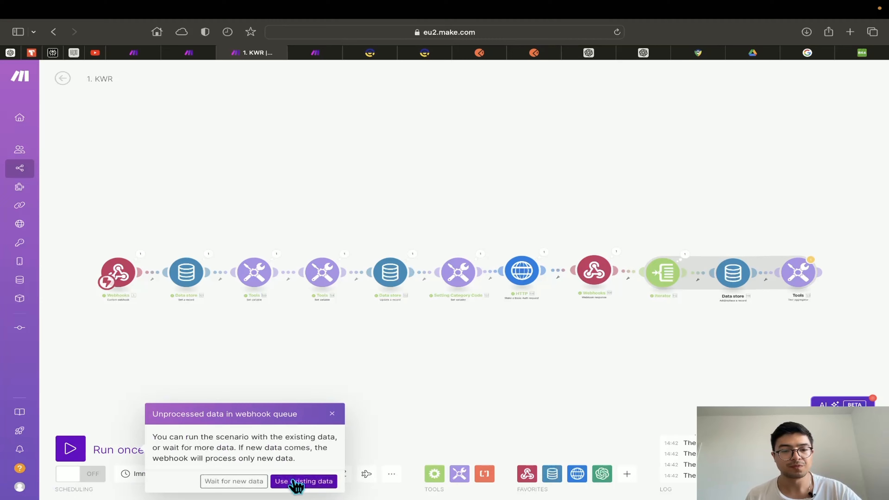
left_click(258, 481)
left_click(552, 53)
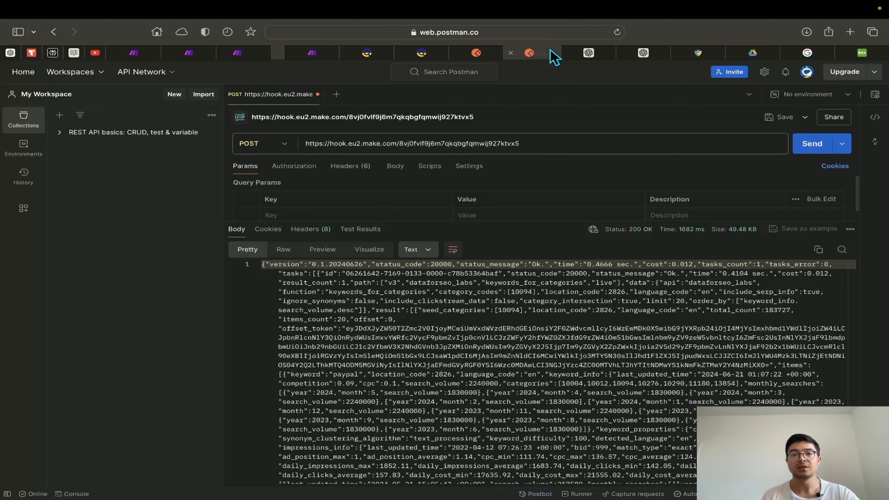
left_click(796, 149)
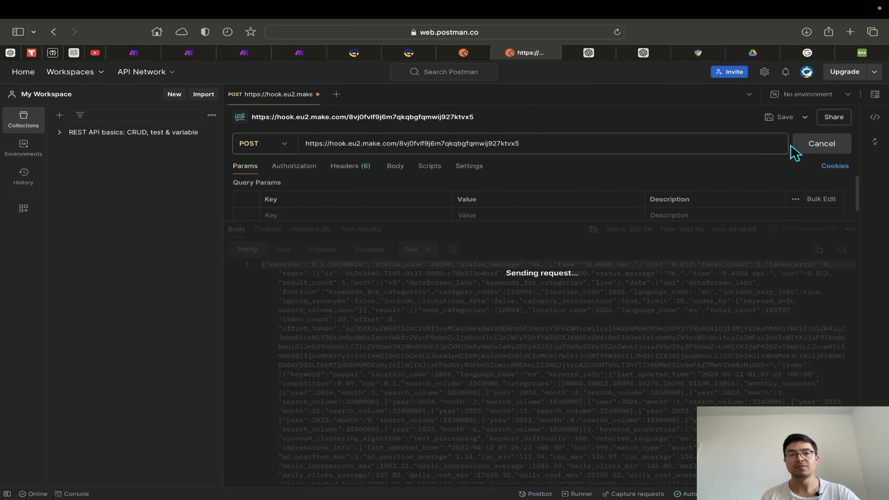
left_click(254, 53)
Pan and zoom the canvas onto the finished Data store and Text aggregator modules
left_click_drag(659, 202, 393, 237)
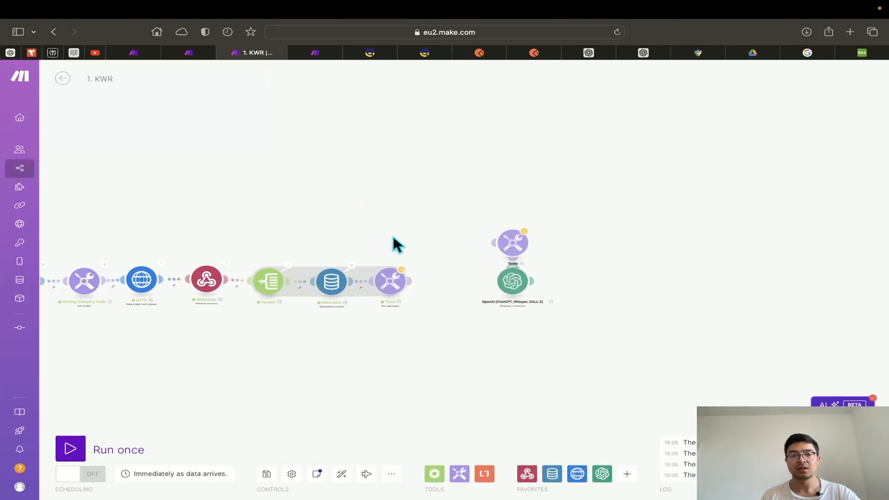
scroll(374, 279, "up", 5)
scroll(361, 290, "up", 3)
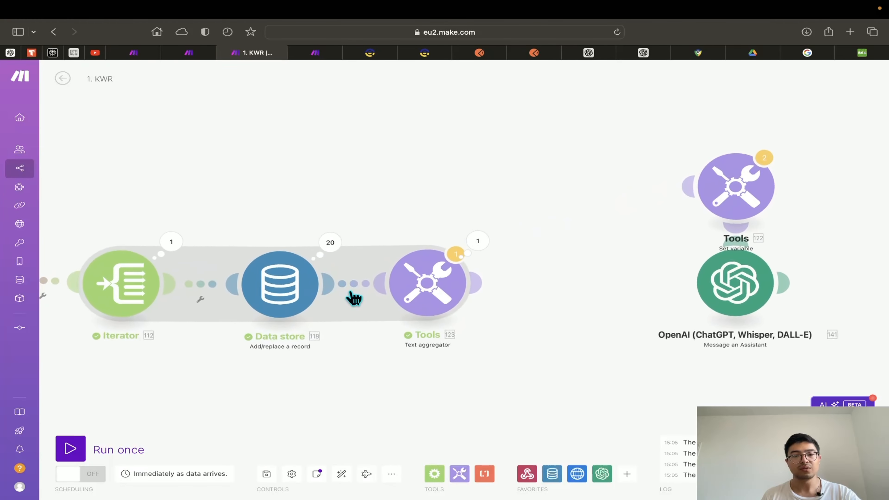
left_click_drag(349, 358, 440, 383)
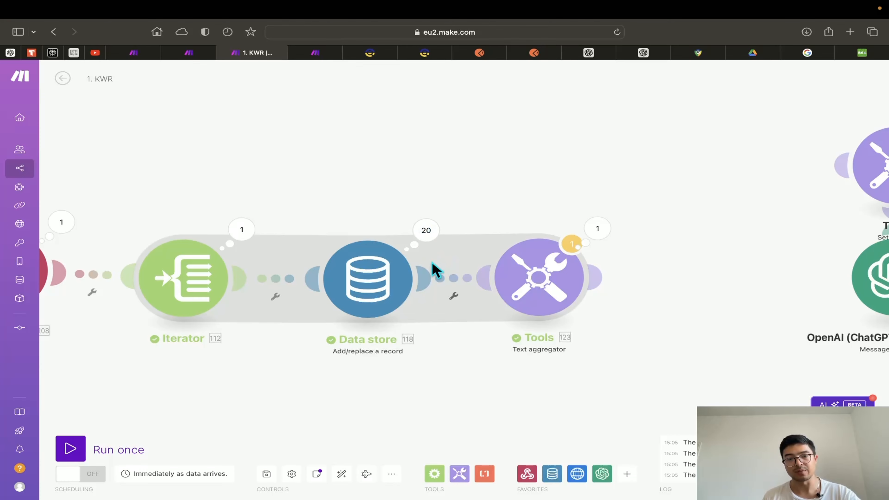
scroll(431, 270, "up", 1)
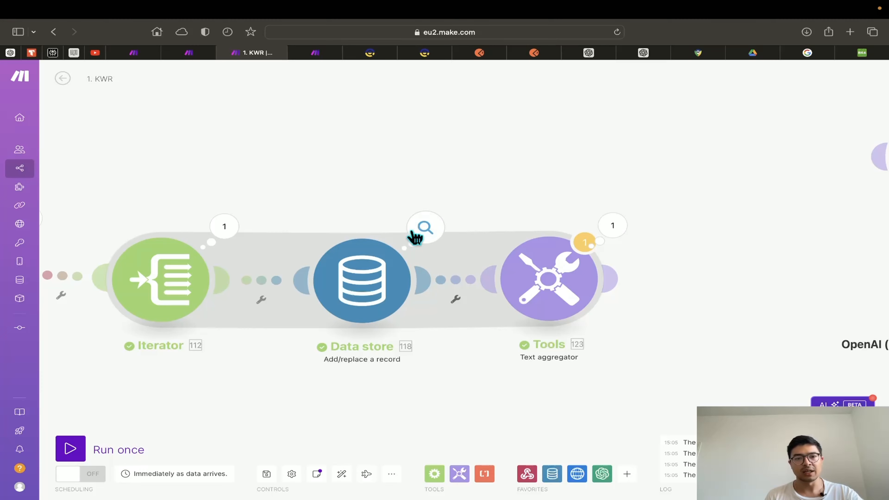
Scroll the Keyword Results records up to 'paypal' at the top, then go back to 1. KWR
left_click(189, 53)
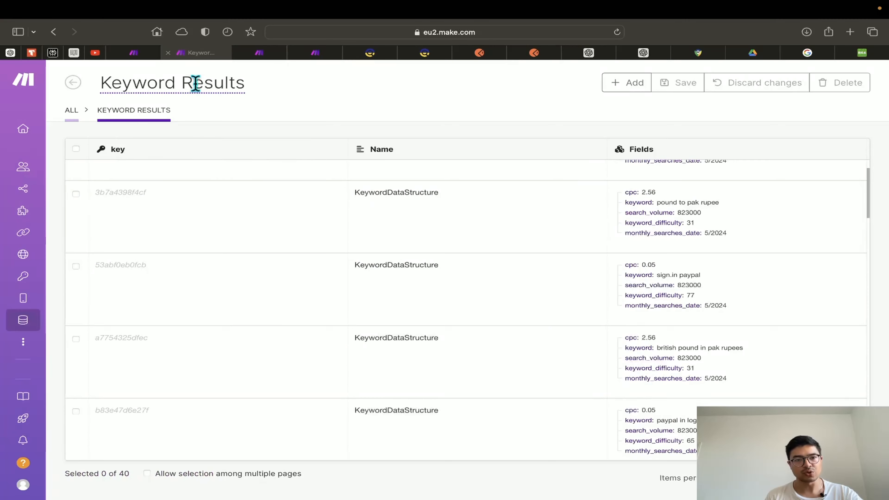
scroll(382, 268, "up", 5)
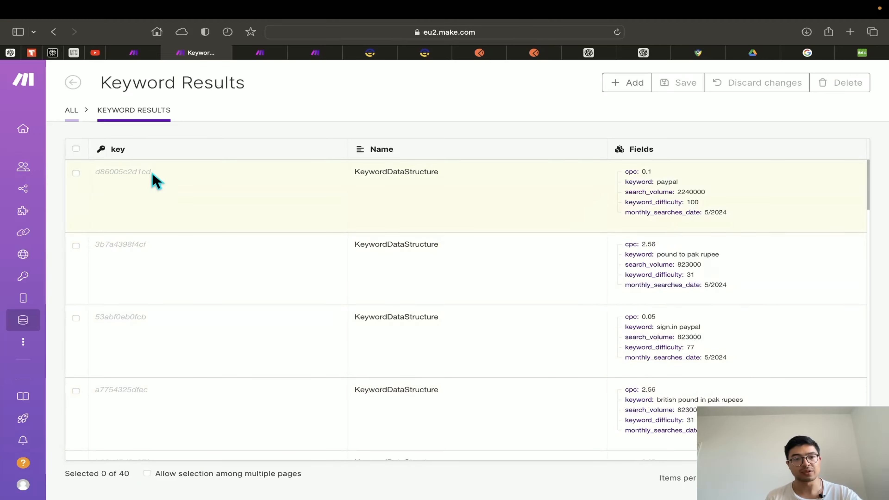
left_click(267, 56)
scroll(440, 195, "right", 6)
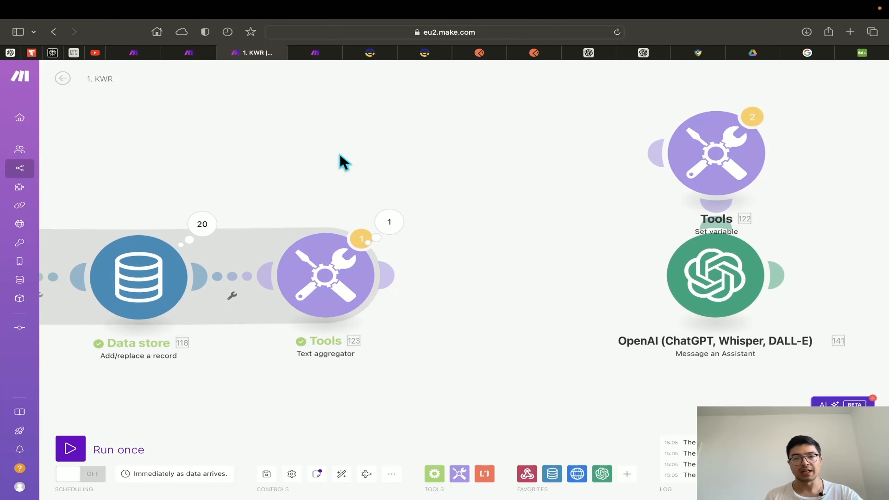
Inspect the Text aggregator's input bundles, expanding Bundles 8, 13 and 16 to see their keywords
left_click(398, 227)
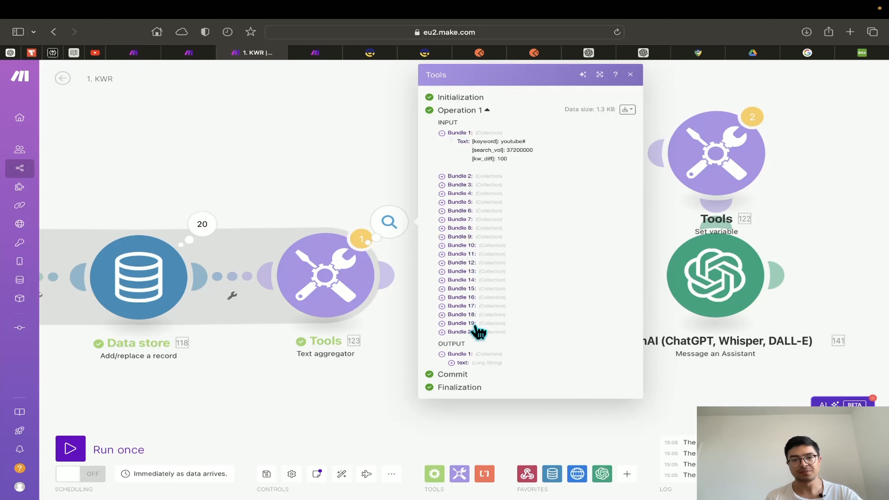
scroll(541, 261, "up", 5)
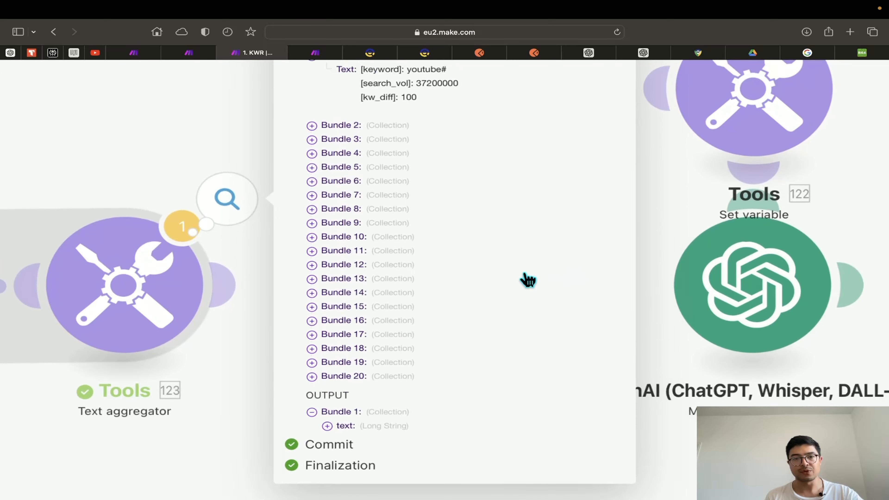
scroll(502, 284, "up", 3)
scroll(502, 285, "up", 2)
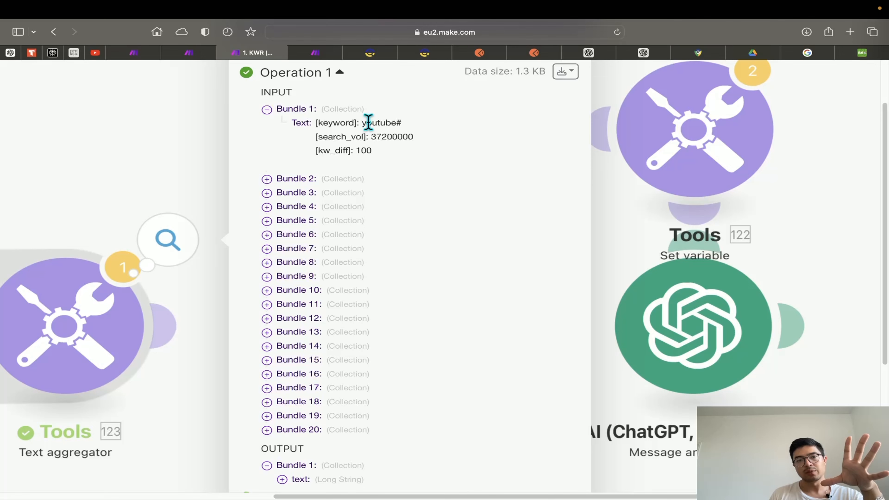
left_click(297, 180)
scroll(301, 259, "down", 5)
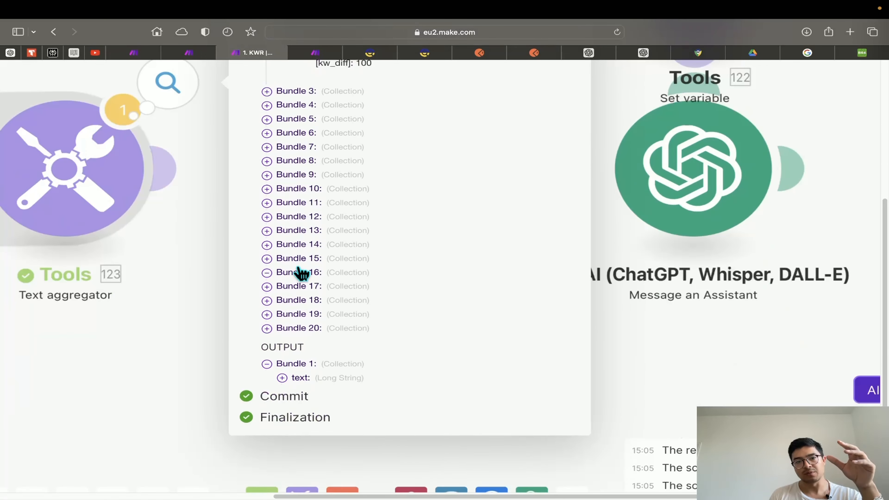
left_click(298, 276)
left_click(302, 231)
left_click(297, 161)
scroll(317, 224, "down", 3)
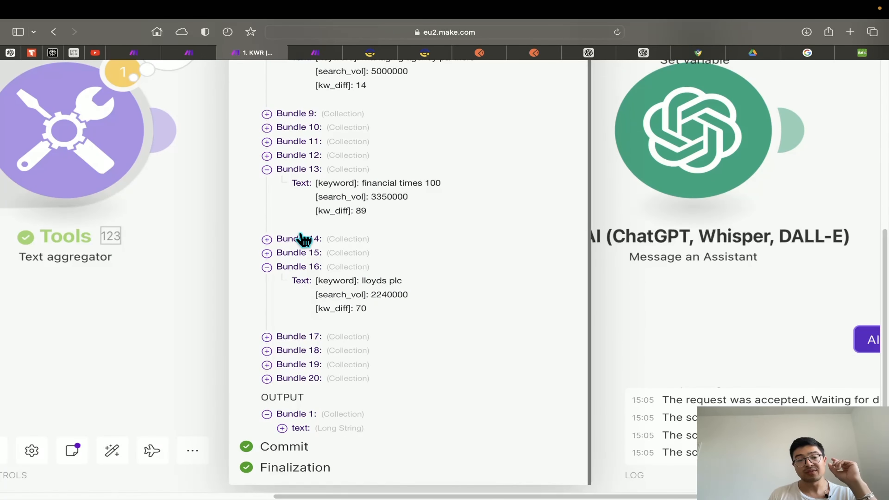
Expand and scroll through the aggregated keyword text with search_vol and kw_diff values
left_click(282, 428)
scroll(359, 364, "down", 8)
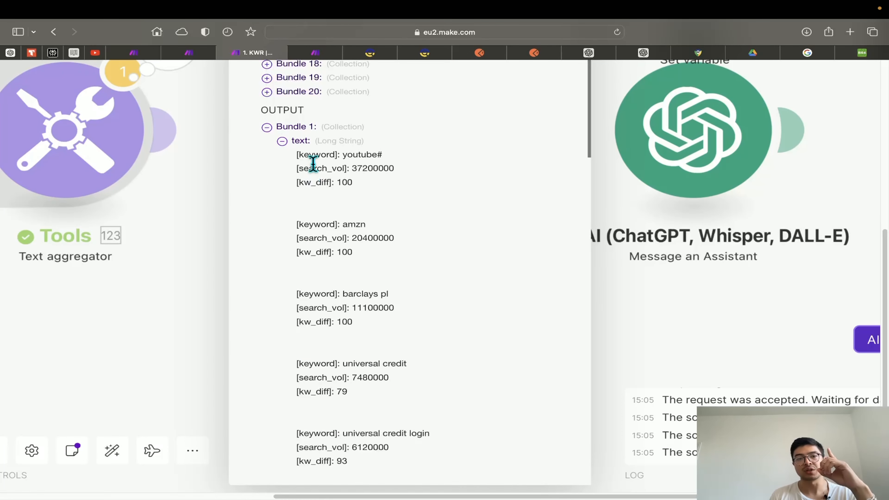
scroll(334, 220, "down", 20)
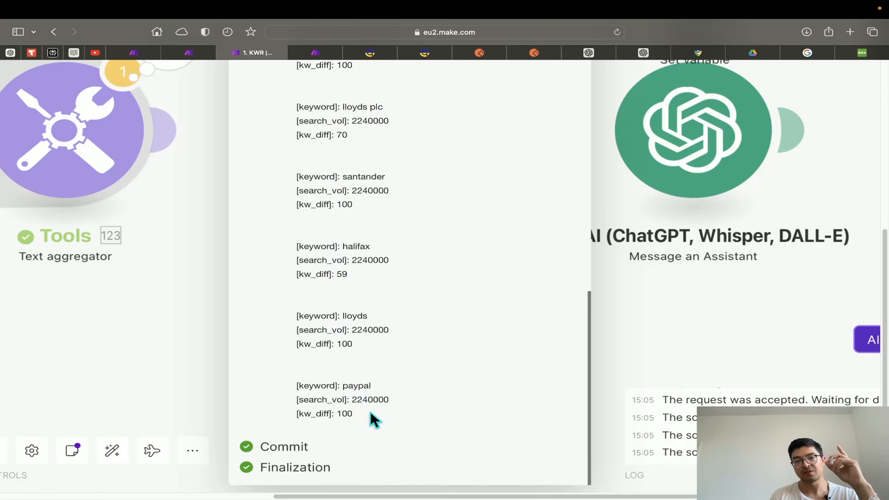
scroll(373, 210, "up", 15)
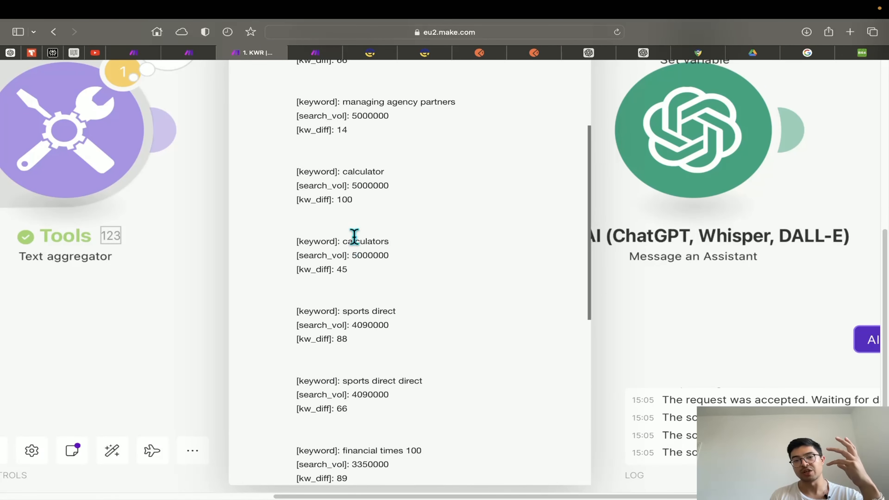
scroll(353, 236, "up", 5)
scroll(353, 236, "down", 5)
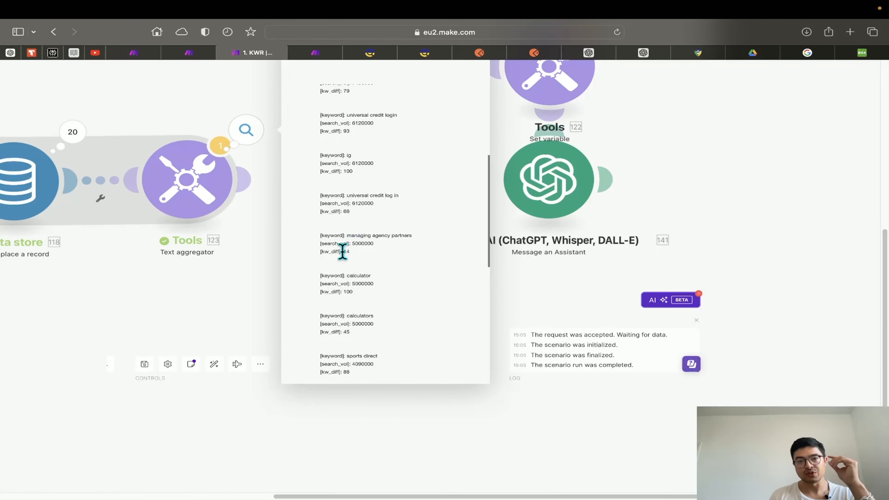
scroll(342, 251, "down", 5)
left_click(392, 325)
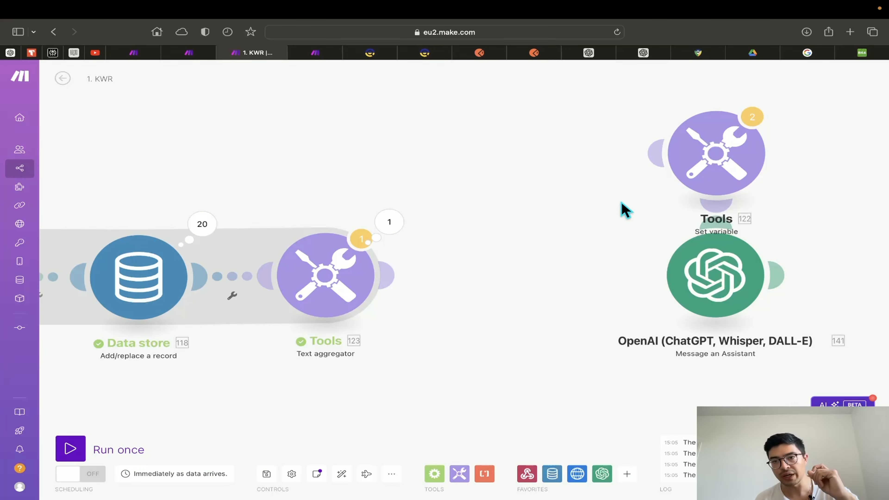
Move Set variable between Text aggregator and OpenAI, and expand the aggregator's text output again
left_click_drag(710, 175, 531, 292)
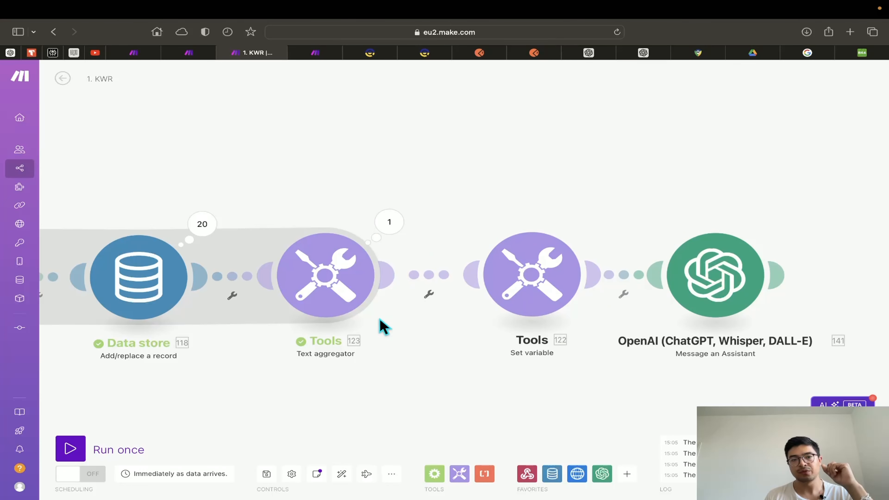
left_click(394, 228)
left_click(459, 365)
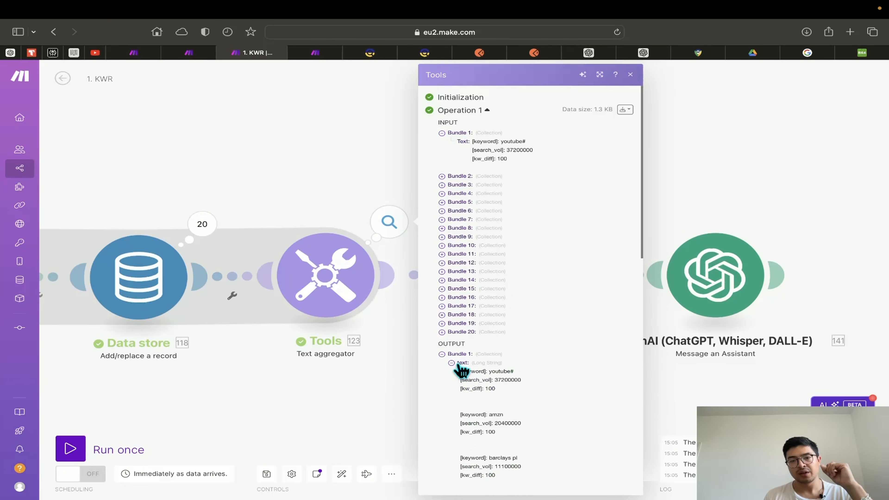
scroll(474, 365, "down", 6)
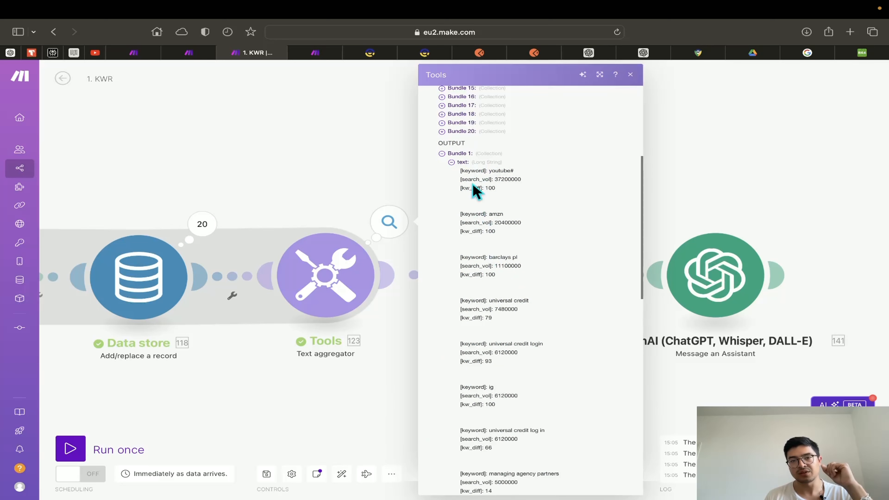
Configure Set variable as kw_search_data_all, lifetime One cycle, valued with the aggregator's text
left_click(395, 418)
scroll(378, 385, "right", 3)
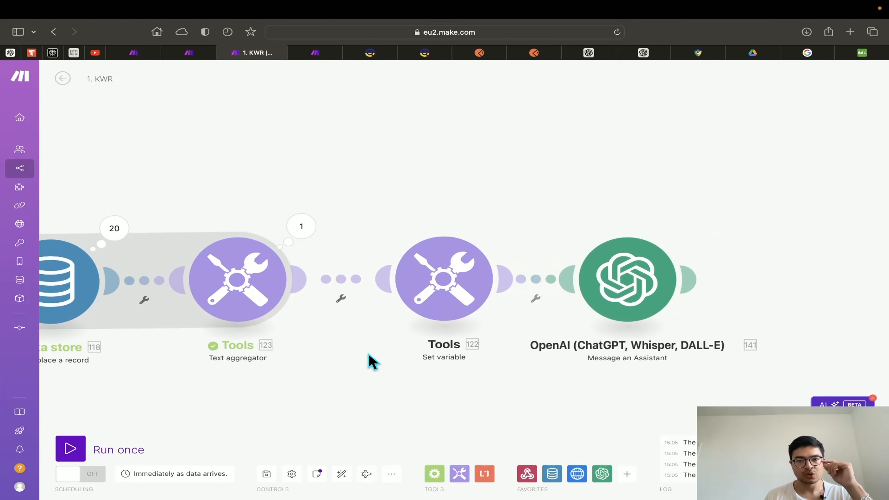
left_click(442, 282)
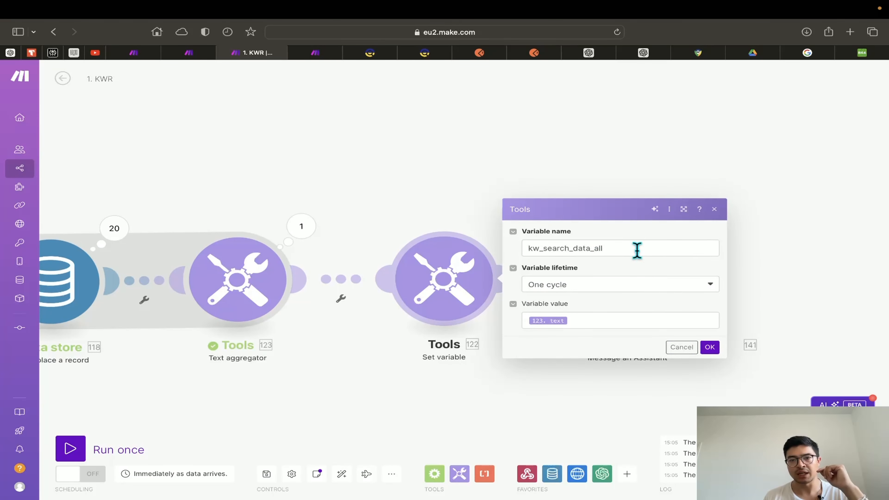
left_click_drag(631, 249, 533, 250)
left_click(581, 270)
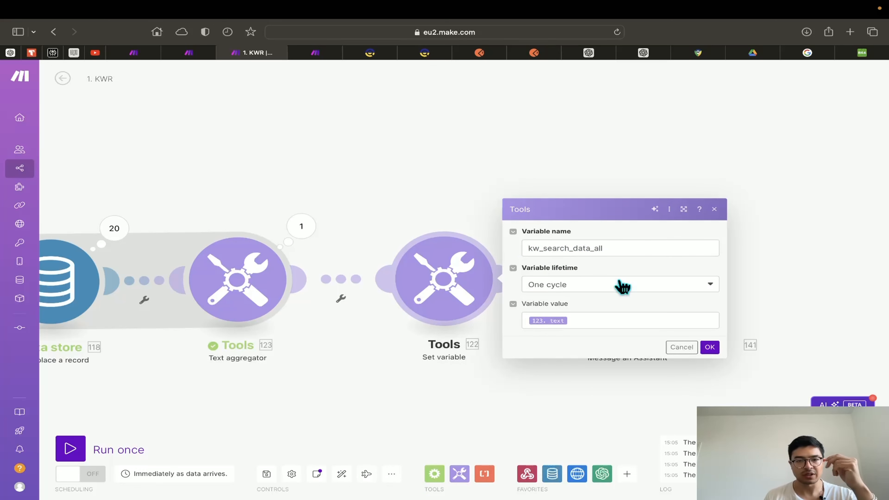
left_click(594, 322)
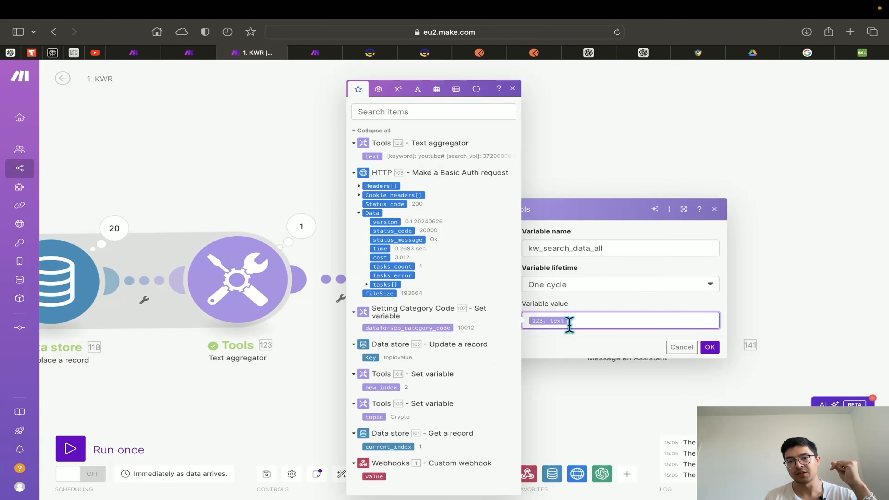
left_click(710, 347)
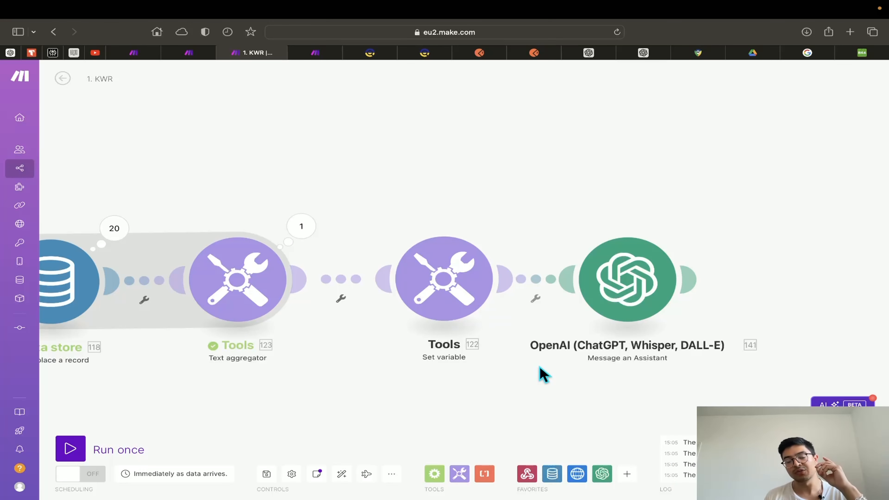
left_click_drag(542, 373, 348, 350)
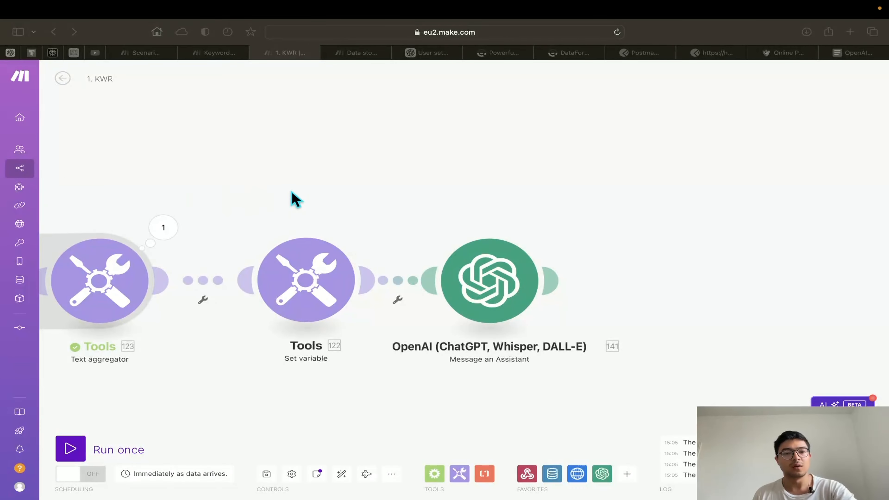
left_click_drag(412, 184, 377, 184)
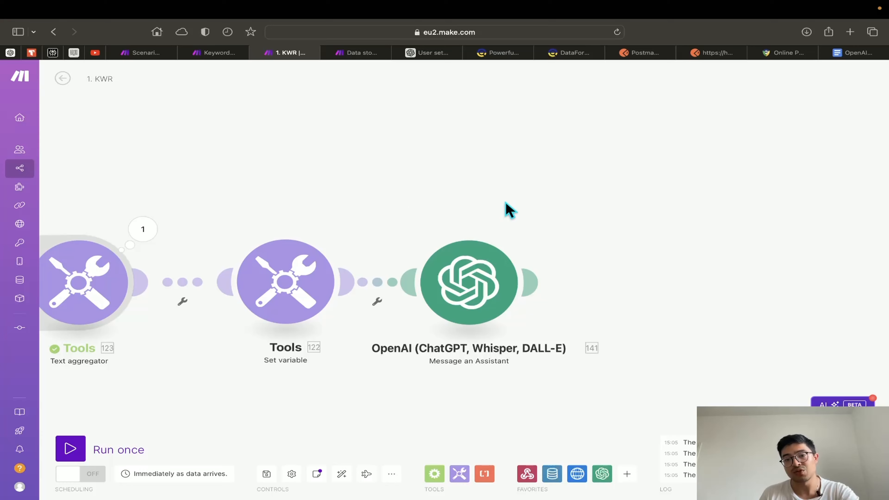
left_click_drag(508, 208, 466, 190)
left_click(435, 292)
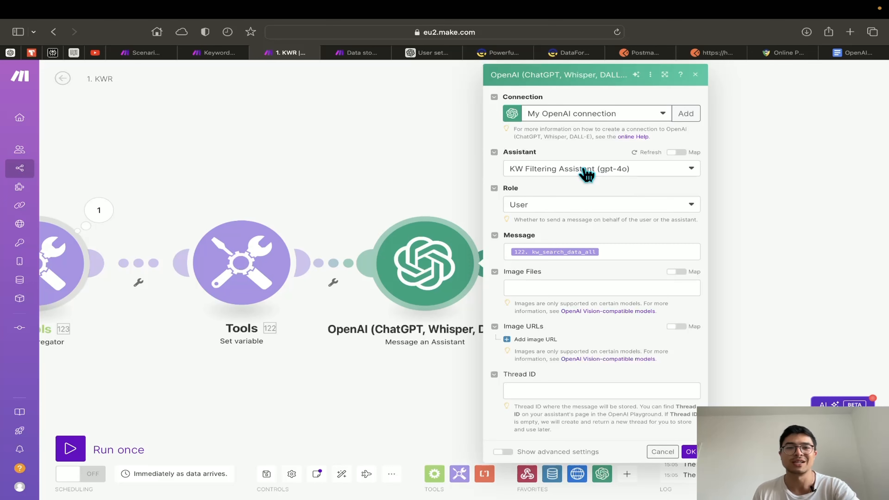
left_click(441, 179)
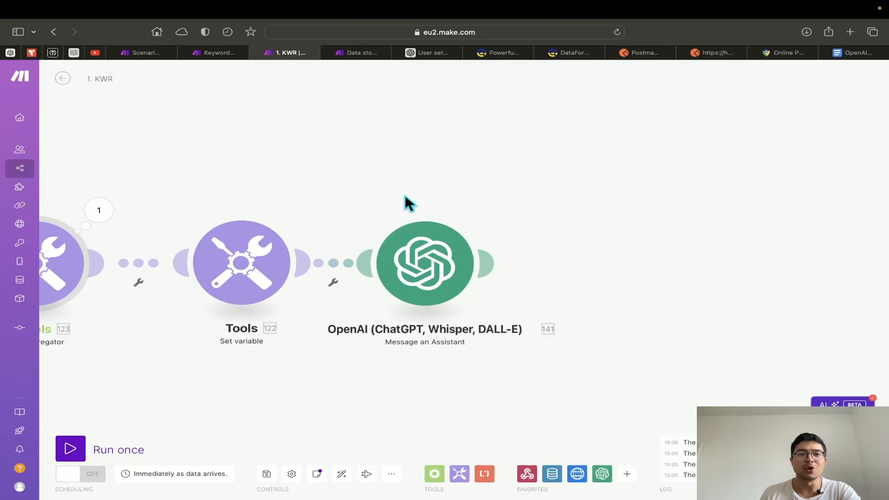
Go to the OpenAI Platform Assistants list and view KW Filtering Assistant's settings
left_click(433, 53)
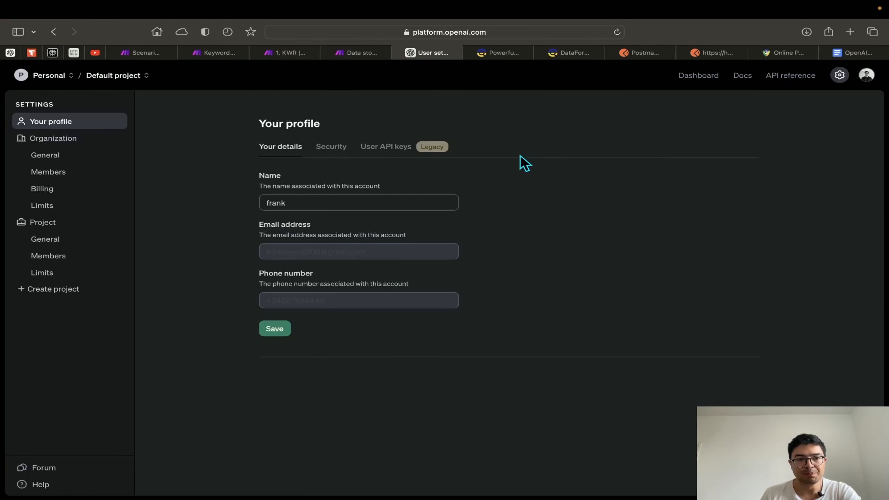
left_click(711, 80)
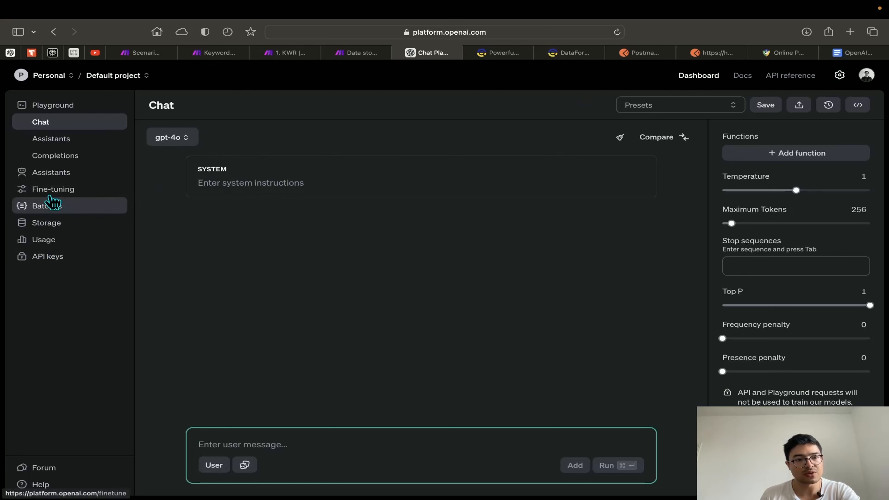
left_click(44, 177)
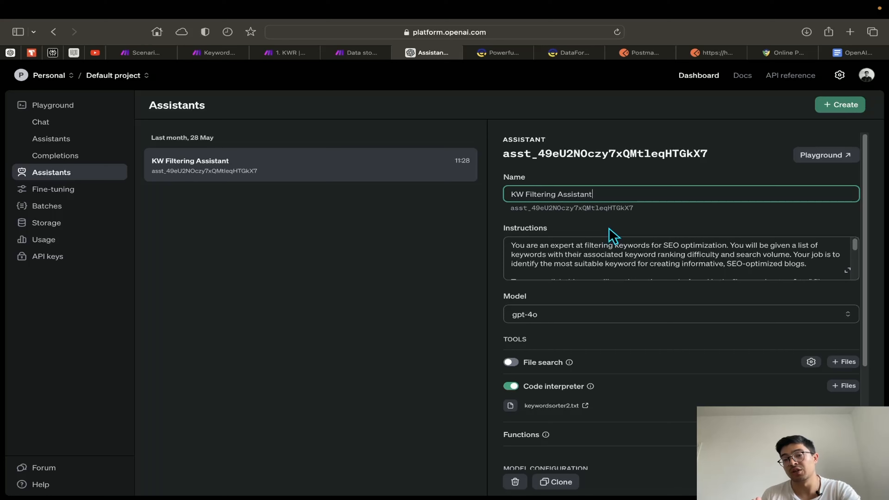
left_click_drag(611, 194, 506, 194)
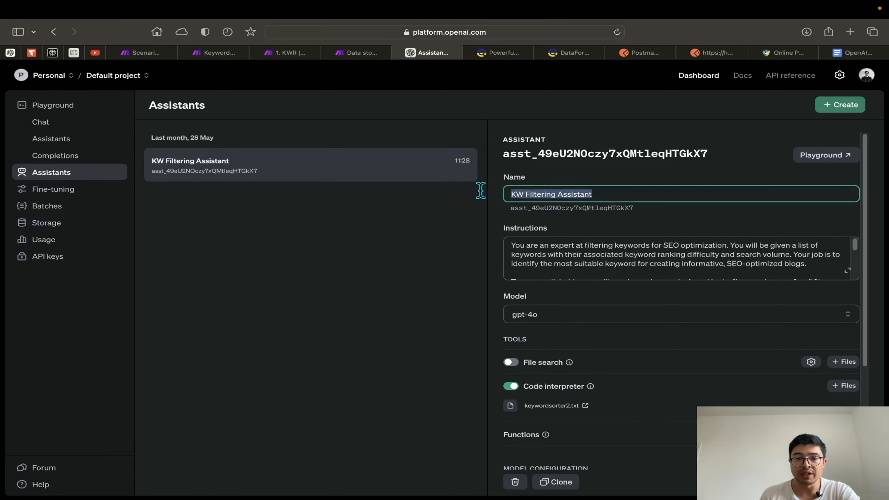
left_click(564, 209)
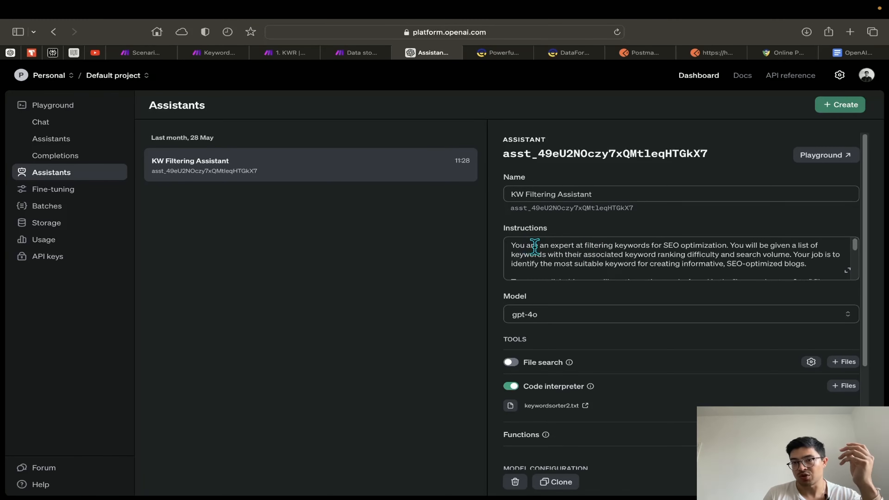
Select the four Instructions paragraphs in the assistant notes, then open Make's OpenAI module settings
left_click(854, 53)
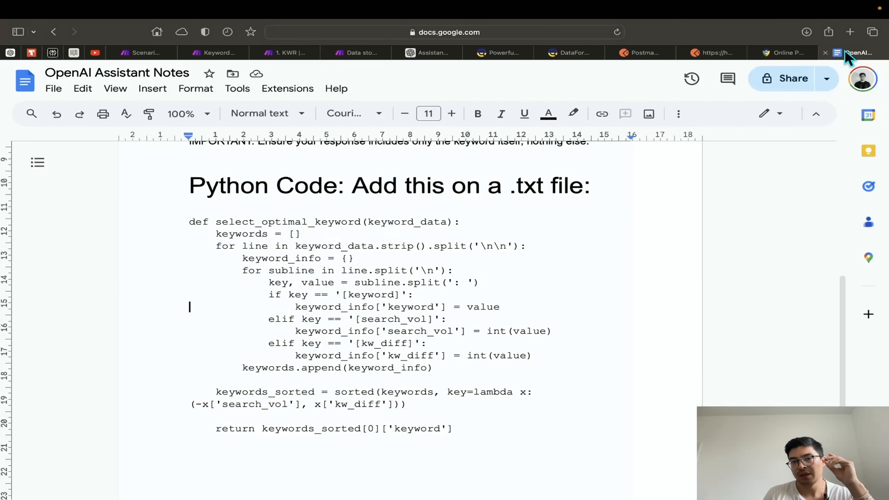
scroll(416, 266, "up", 5)
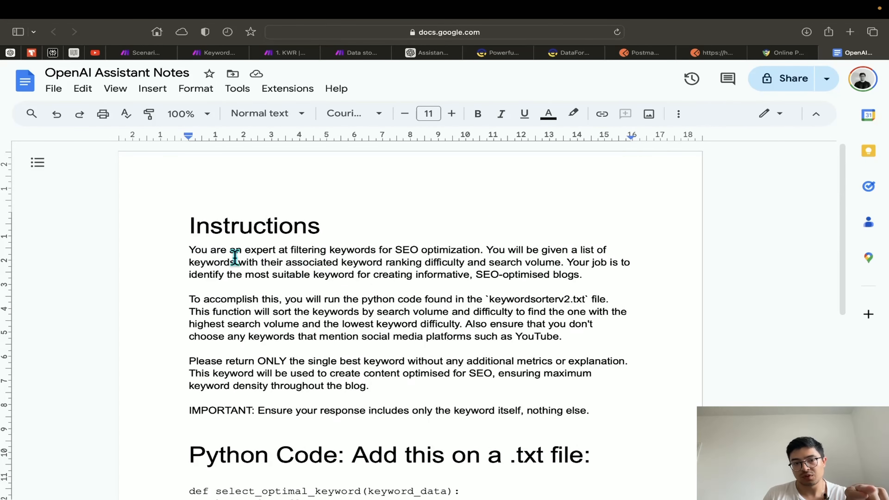
left_click_drag(185, 248, 389, 383)
scroll(391, 385, "down", 2)
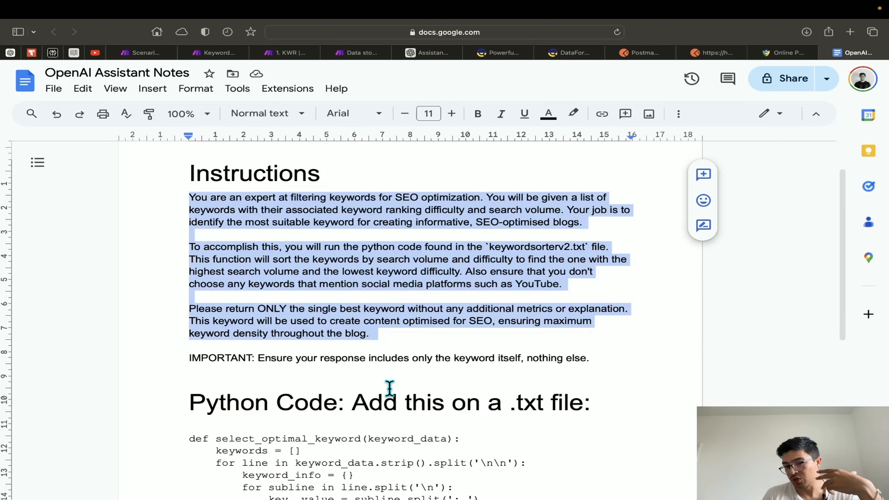
scroll(388, 389, "up", 2)
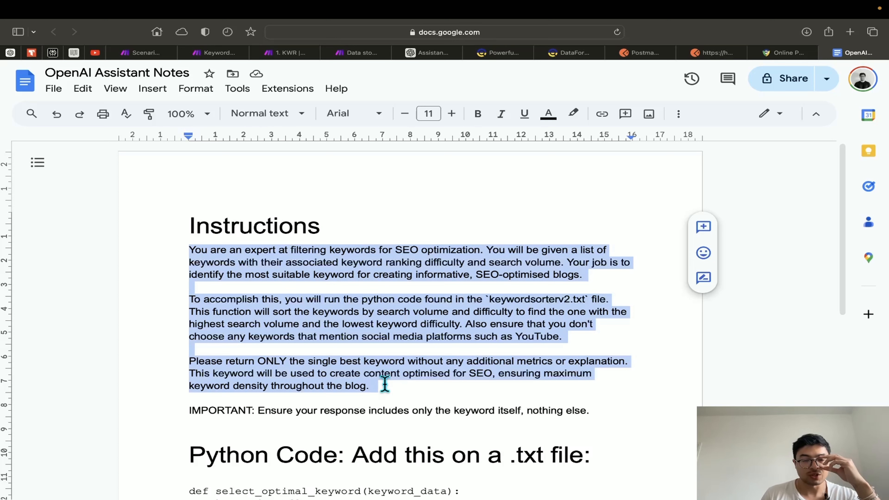
left_click(396, 312)
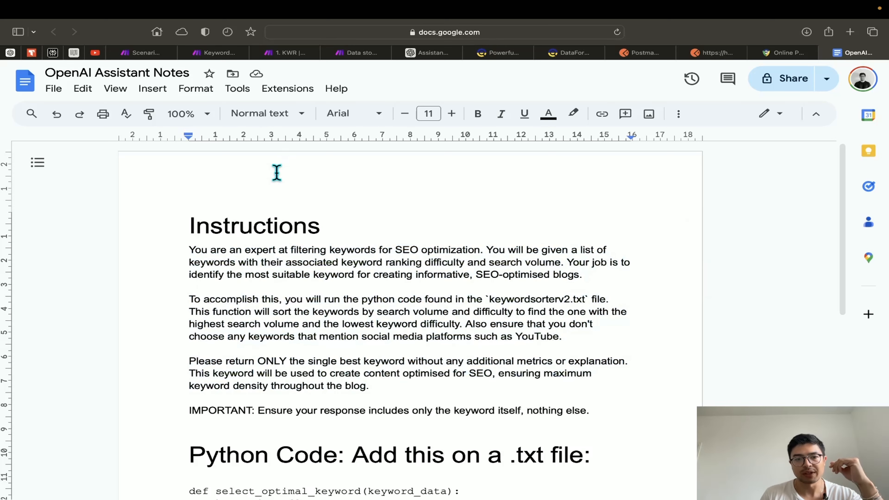
left_click_drag(188, 252, 590, 415)
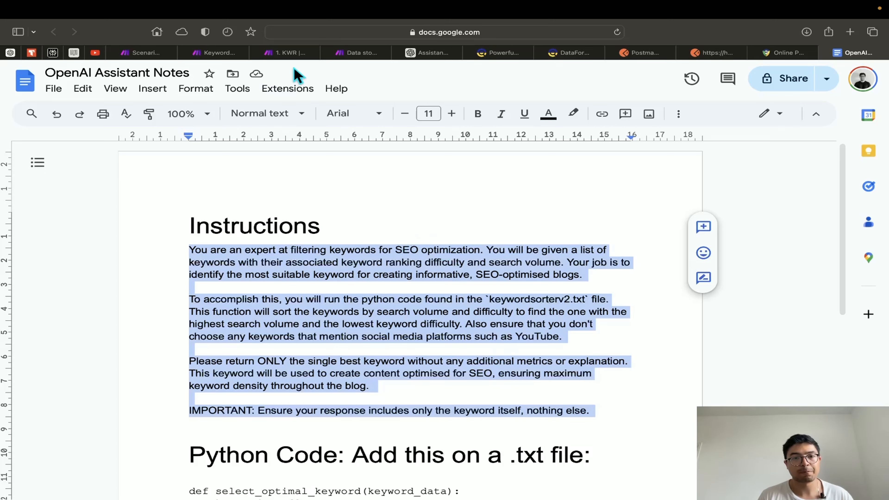
left_click(286, 53)
left_click(419, 266)
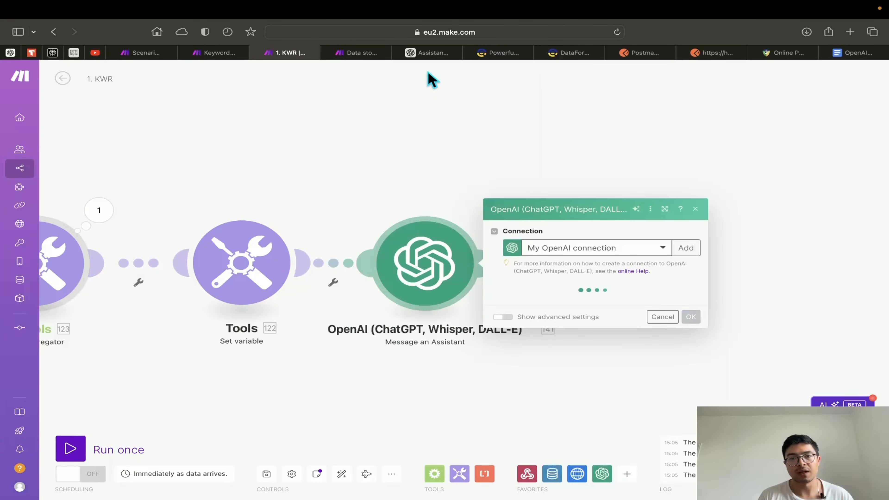
Clear KW Filtering Assistant's old instructions, paste the new text, and scroll through to verify it
left_click(430, 52)
triple_click(594, 252)
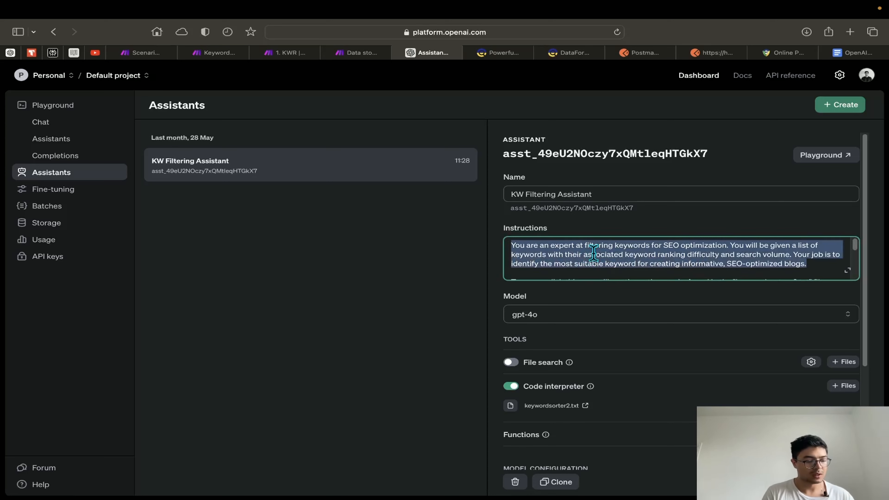
key("super+a")
key("BackSpace")
key("super+v")
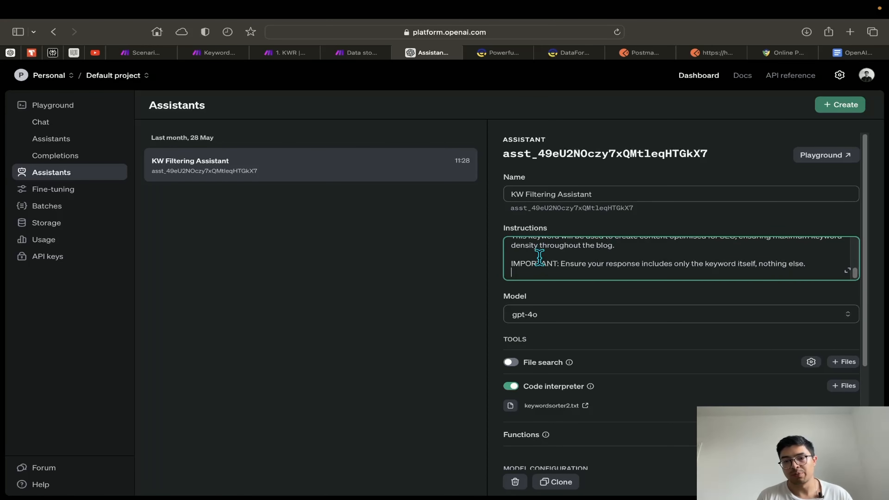
scroll(595, 277, "up", 1)
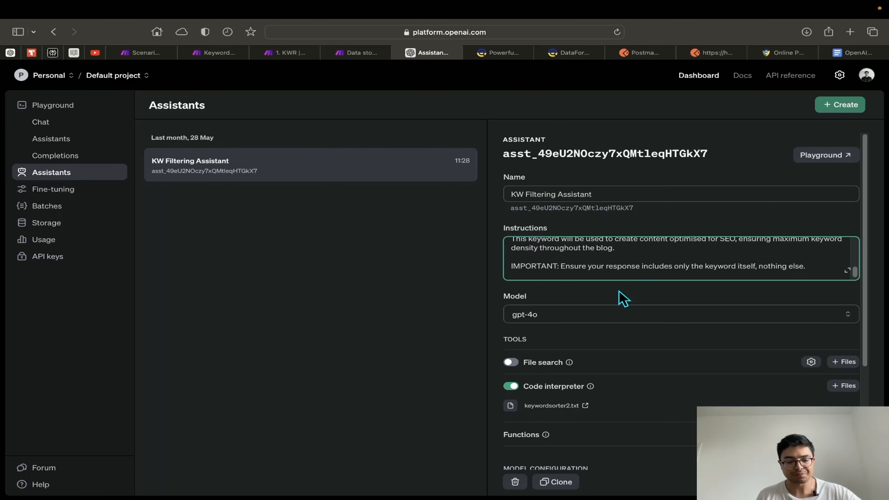
scroll(576, 261, "up", 5)
scroll(591, 258, "down", 6)
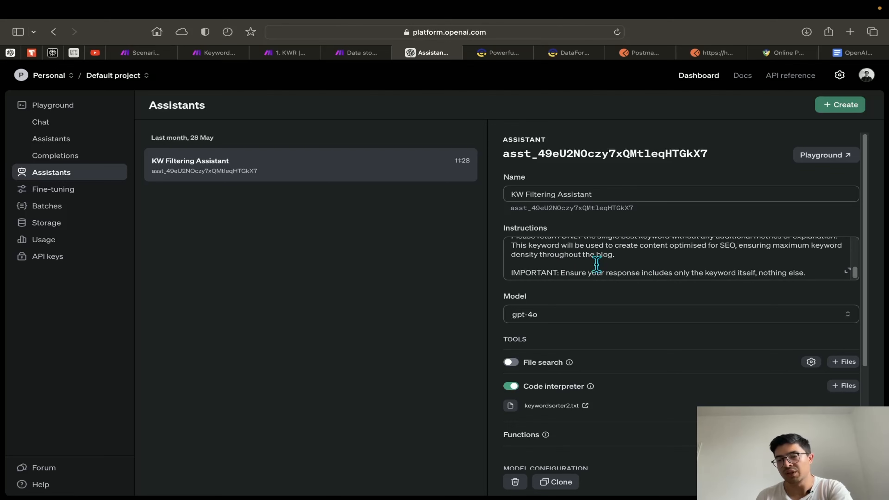
scroll(592, 259, "up", 5)
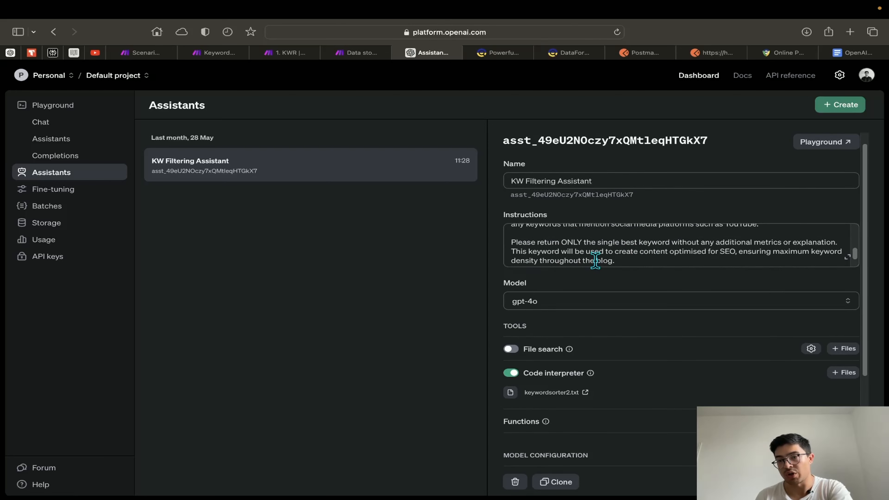
left_click(874, 59)
Highlight the opening phrases about filtering keywords by difficulty and search volume
scroll(352, 252, "down", 1)
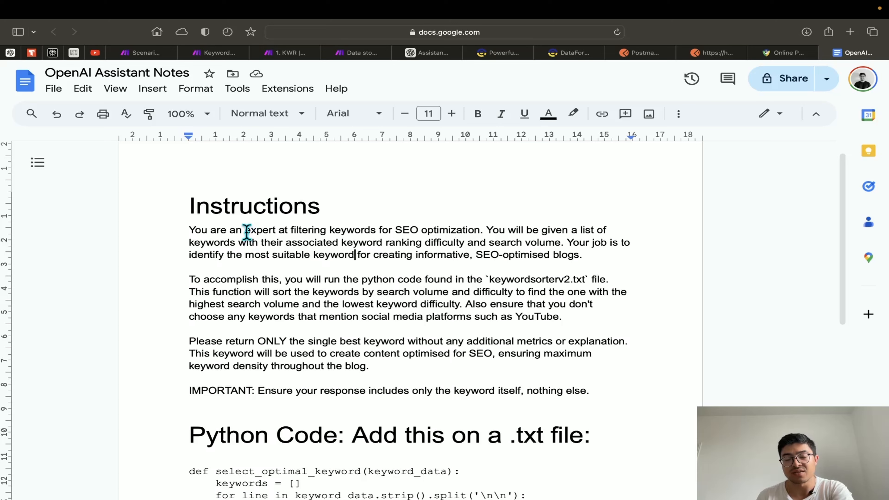
left_click_drag(245, 231, 374, 235)
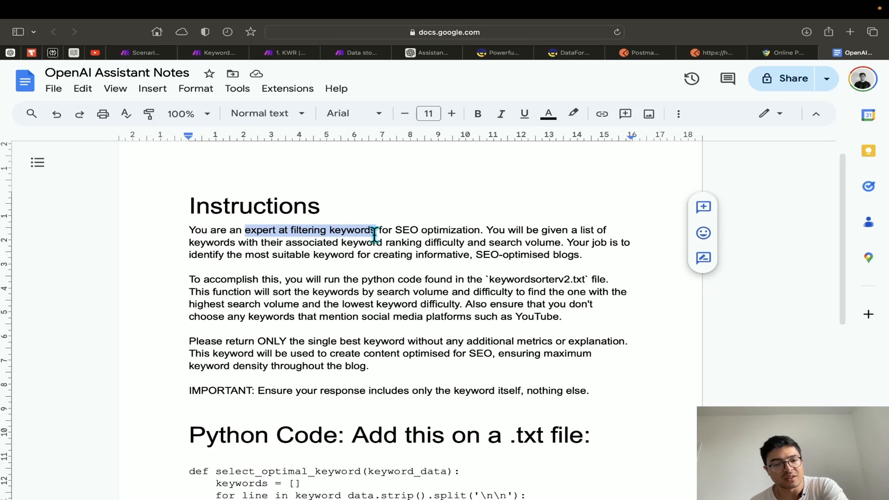
left_click_drag(395, 233, 395, 240)
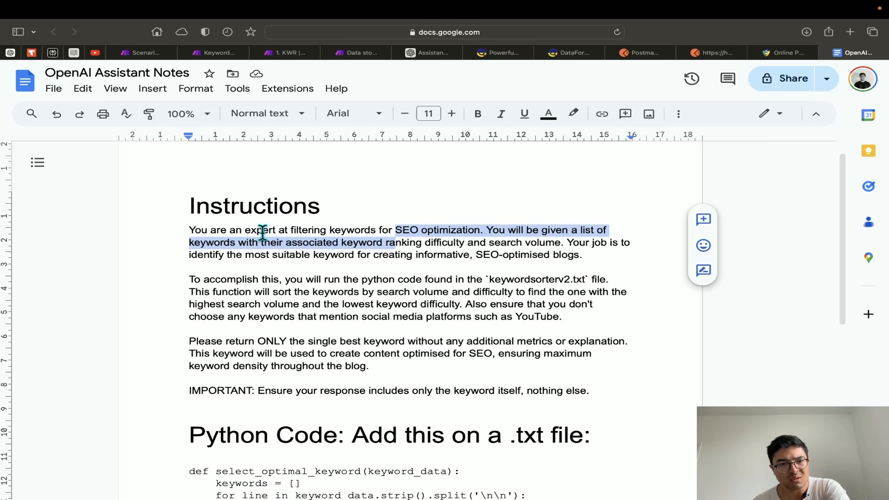
left_click_drag(249, 231, 375, 230)
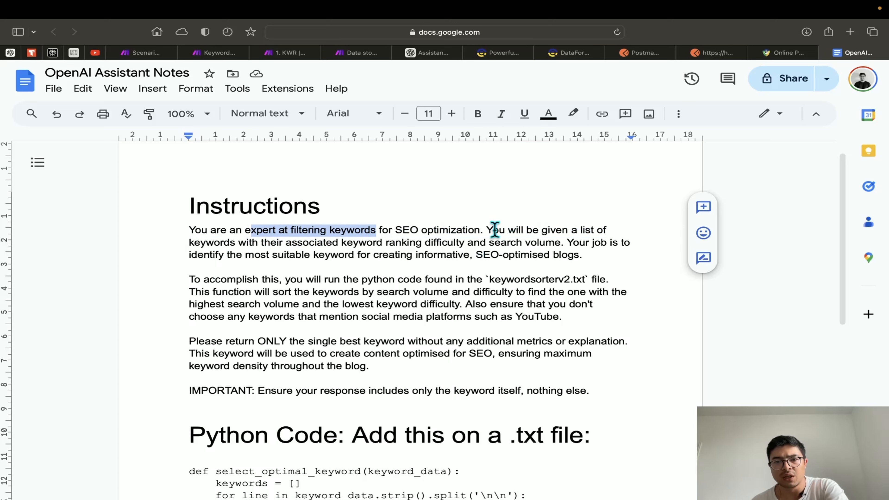
left_click_drag(487, 230, 495, 237)
left_click(383, 247)
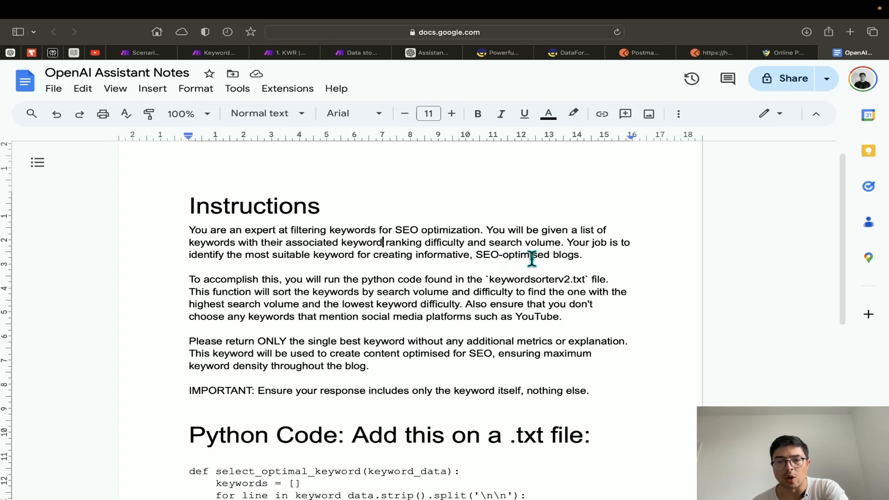
Highlight the keywordsorterv2.txt file name and the sentence excluding social media keywords
scroll(439, 290, "down", 2)
scroll(440, 292, "up", 1)
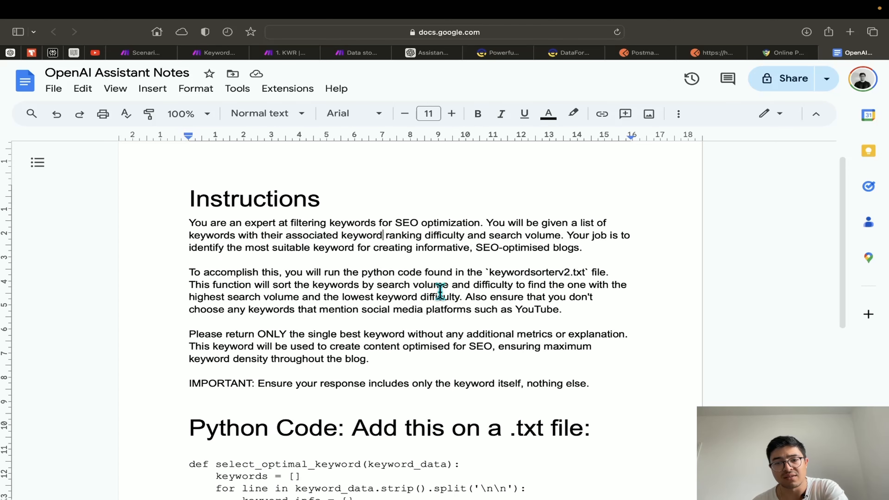
scroll(440, 292, "up", 1)
left_click_drag(489, 281, 584, 280)
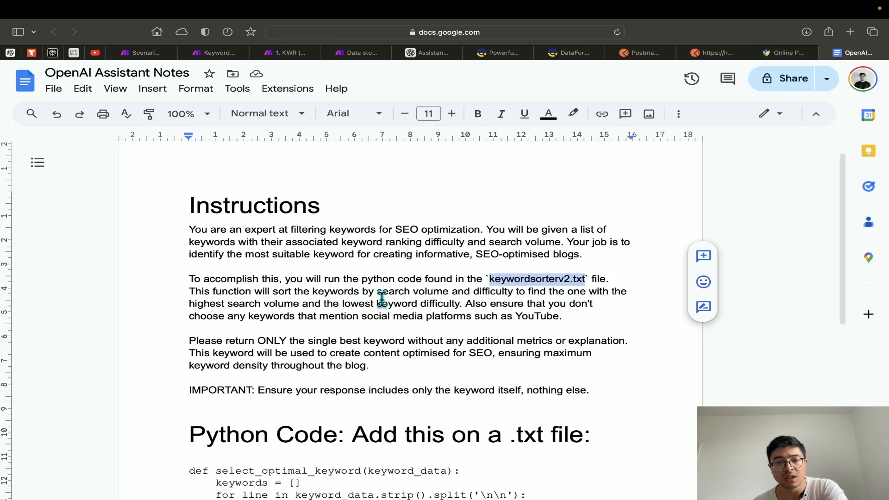
scroll(382, 300, "down", 2)
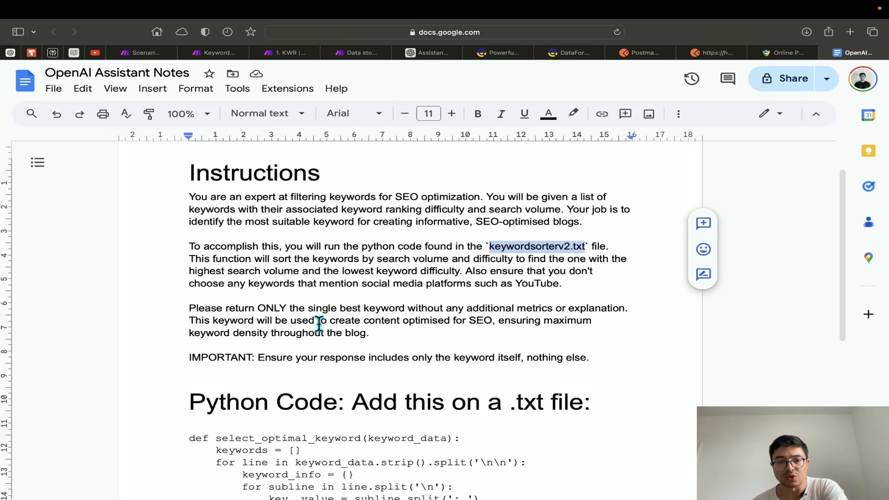
left_click_drag(466, 271, 569, 284)
left_click(573, 284)
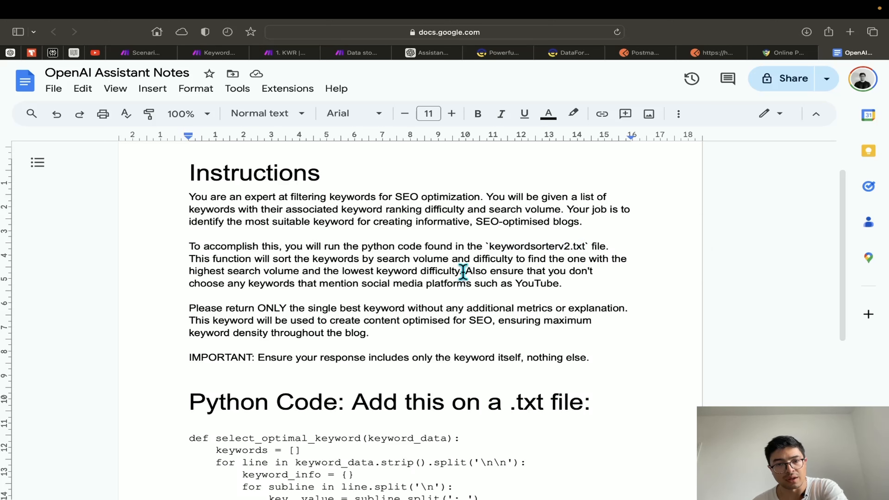
left_click_drag(466, 272, 570, 284)
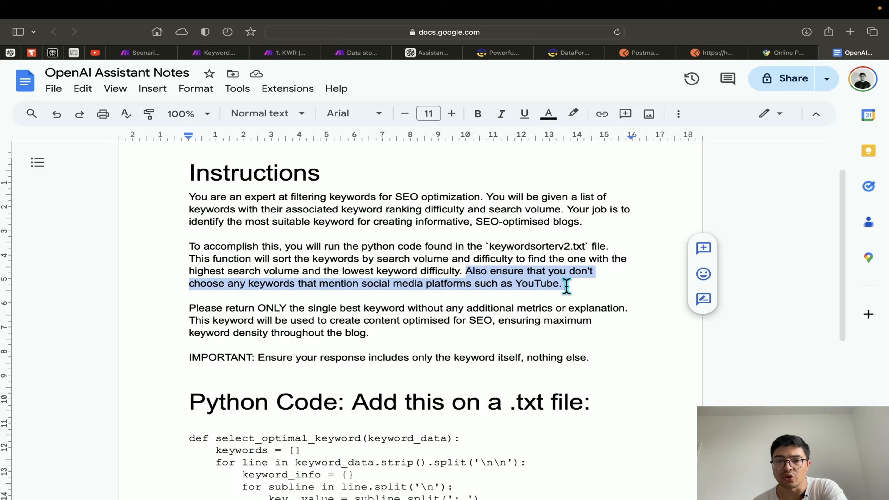
left_click(563, 285)
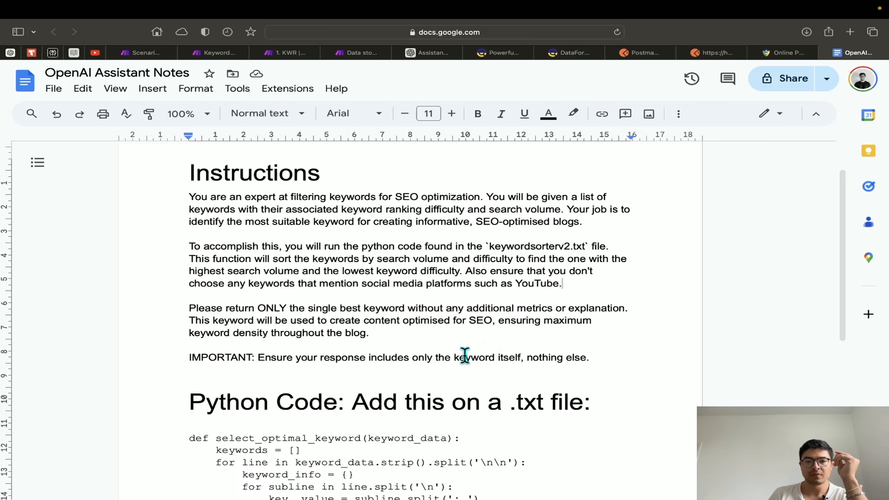
Select the entire instruction text through the IMPORTANT line and return to the assistant's settings
scroll(462, 356, "down", 2)
left_click_drag(585, 335, 179, 280)
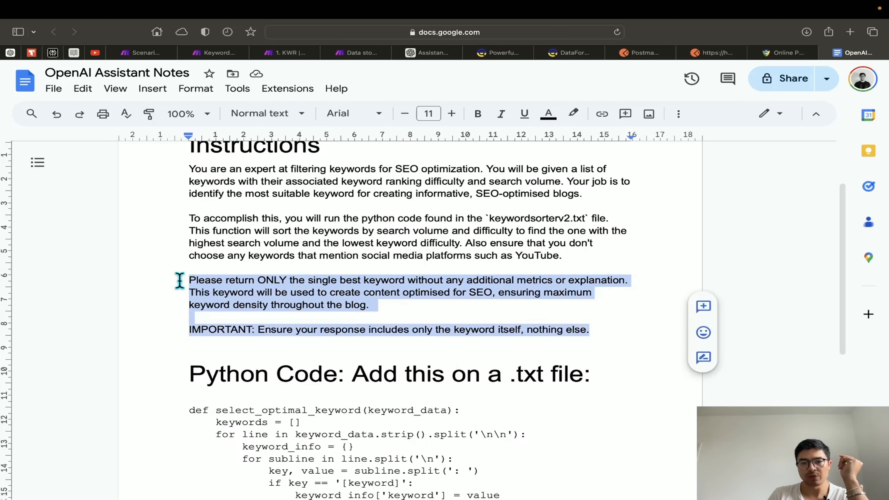
scroll(235, 294, "down", 1)
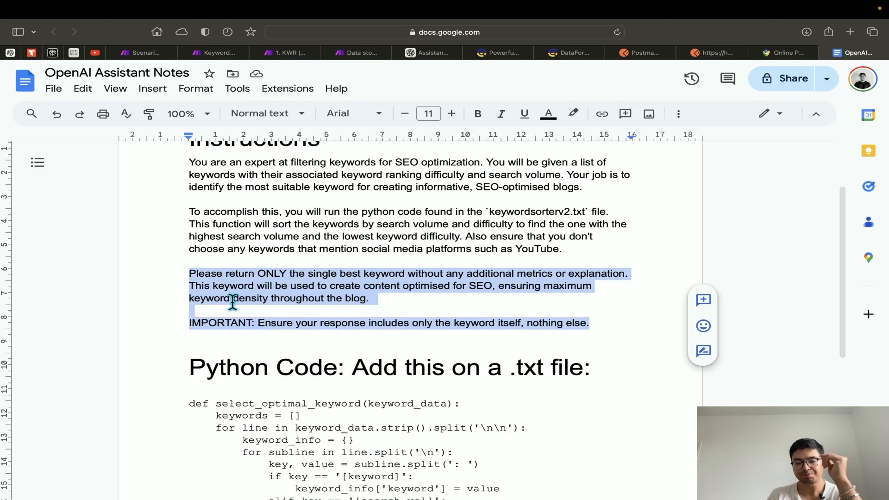
left_click(196, 335)
type("+")
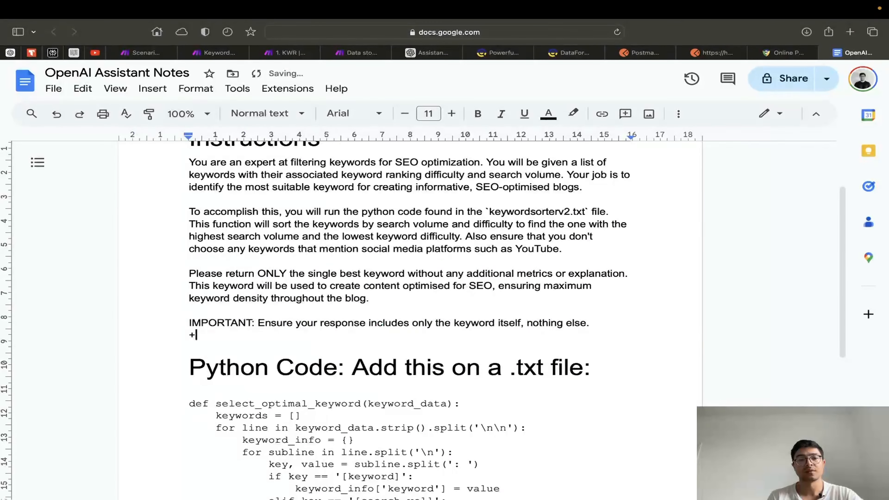
key("BackSpace")
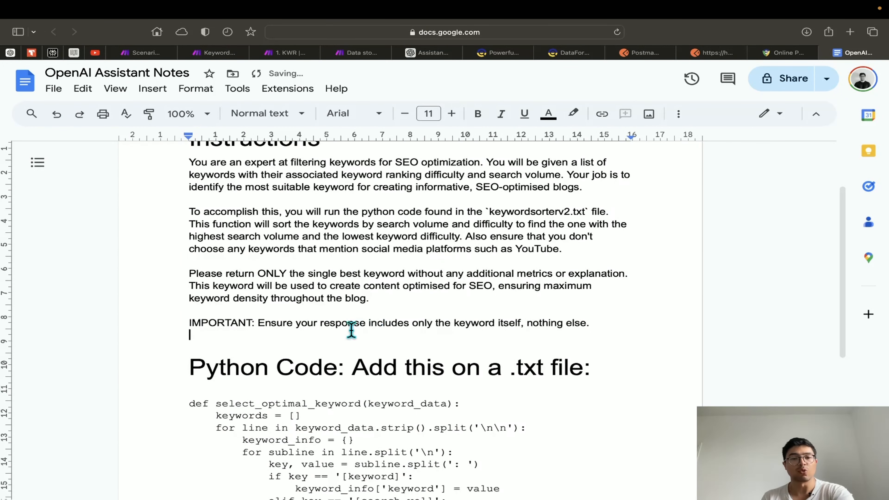
left_click_drag(630, 327, 184, 193)
key("super+c")
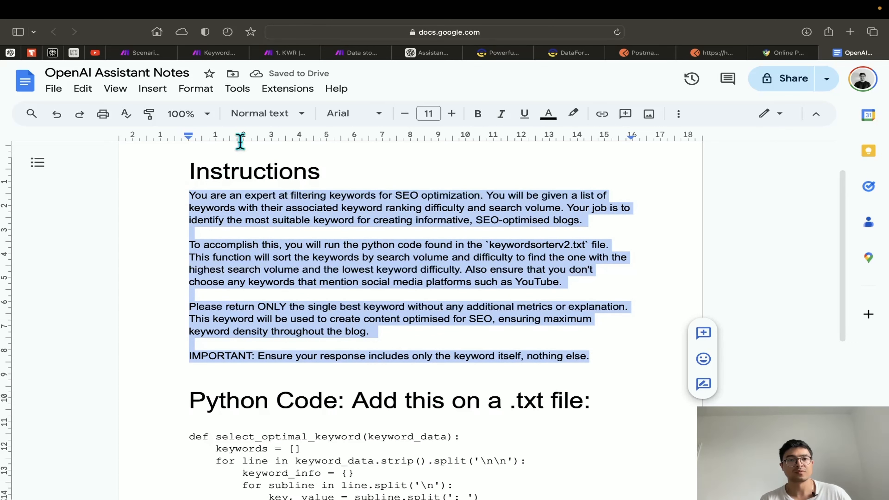
left_click(444, 53)
Replace the assistant's Instructions with the pasted notes text, ending at "nothing else." with no trailing line
left_click(577, 245)
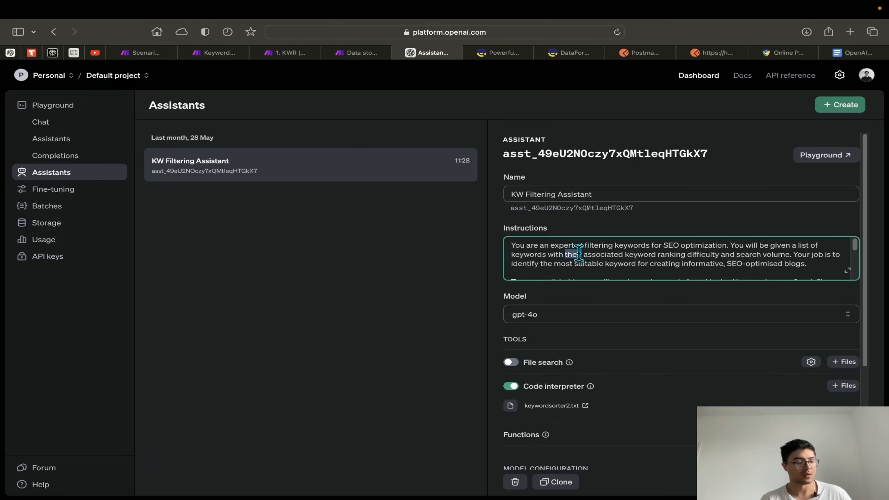
key("super+a")
key("BackSpace")
key("super+v")
key("BackSpace")
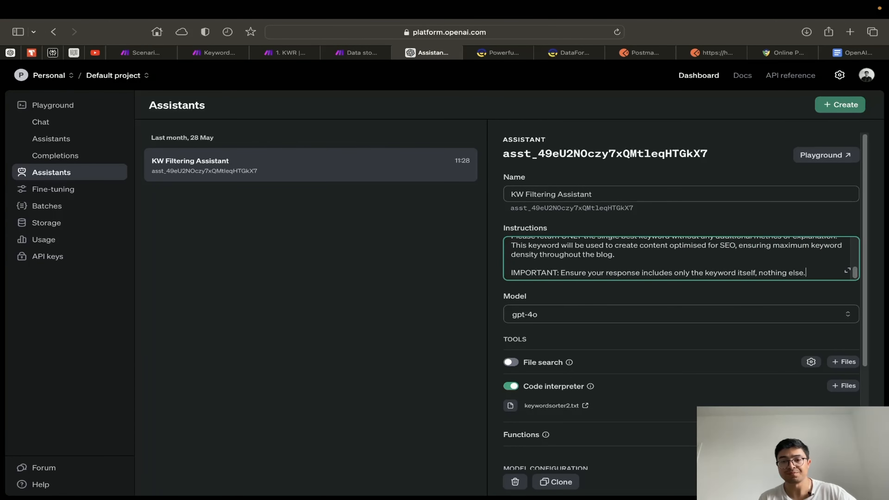
Check that Code interpreter is enabled with keywordsorter2.txt attached
scroll(566, 310, "down", 2)
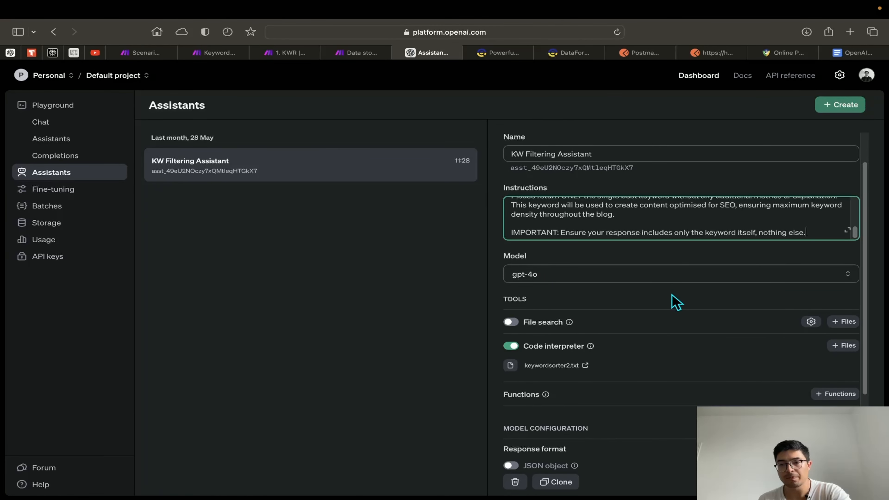
scroll(701, 324, "down", 2)
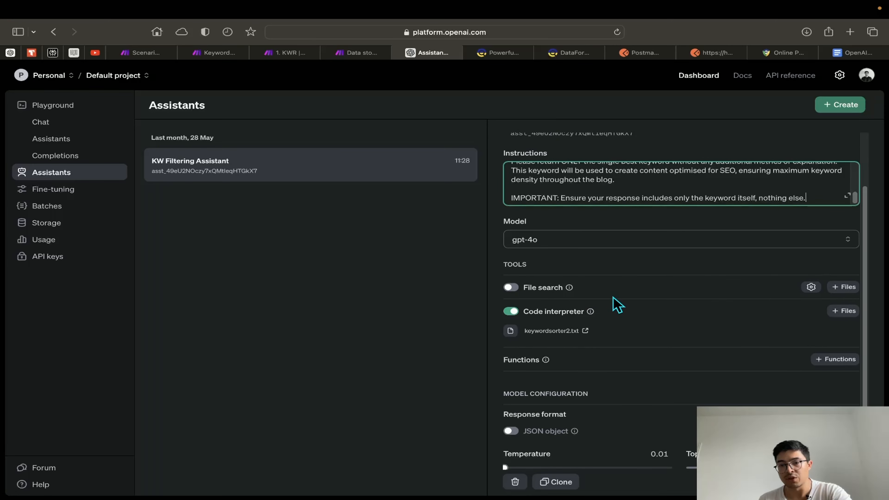
left_click(538, 317)
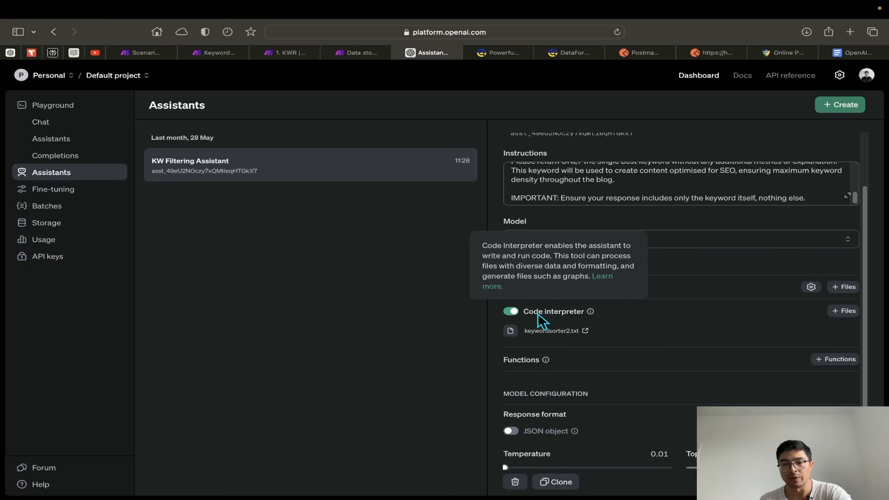
scroll(633, 341, "down", 2)
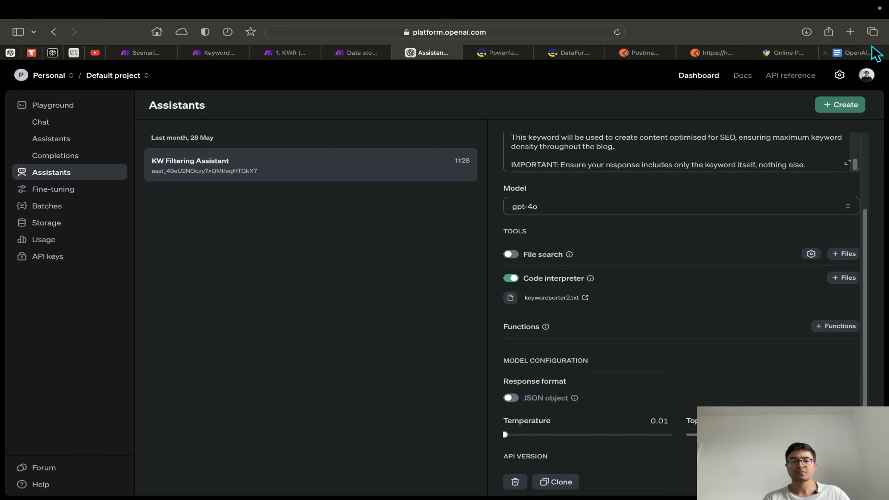
Look over the notes document, the 1. KWR scenario and the assistant settings before returning to the notes
left_click(867, 54)
scroll(477, 353, "down", 5)
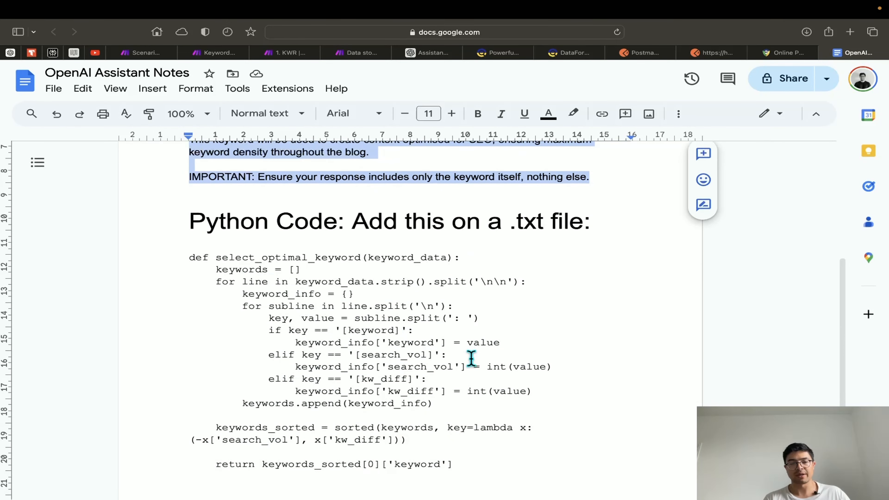
scroll(470, 361, "down", 2)
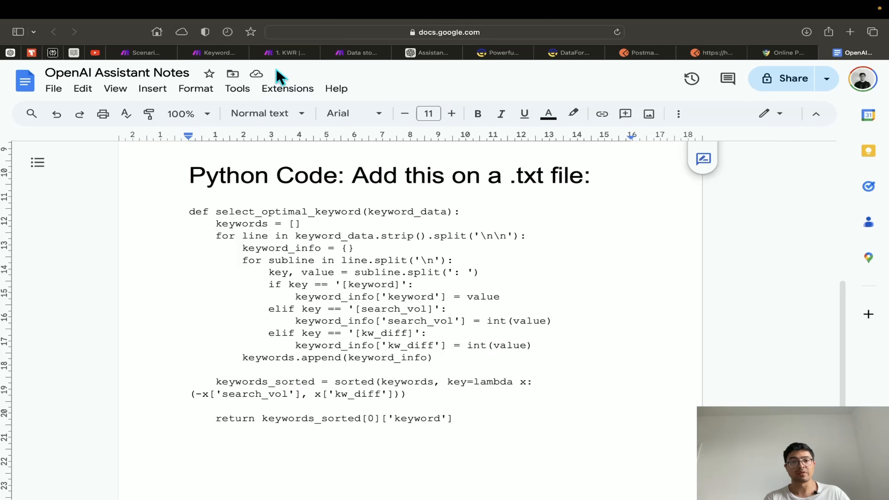
left_click(290, 53)
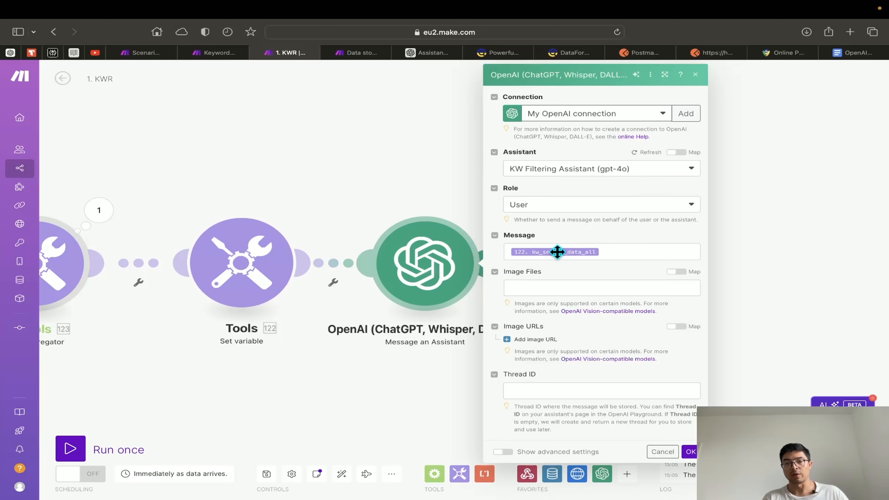
left_click(429, 53)
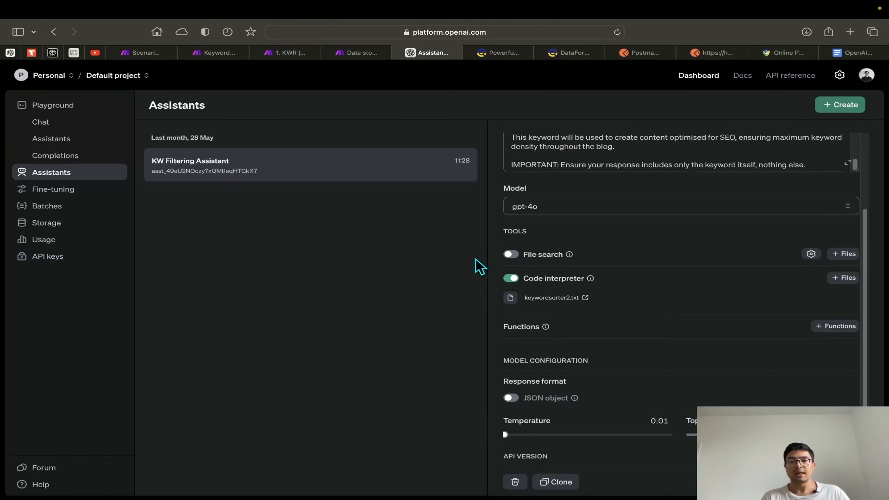
scroll(678, 322, "down", 2)
scroll(683, 205, "up", 1)
left_click(853, 52)
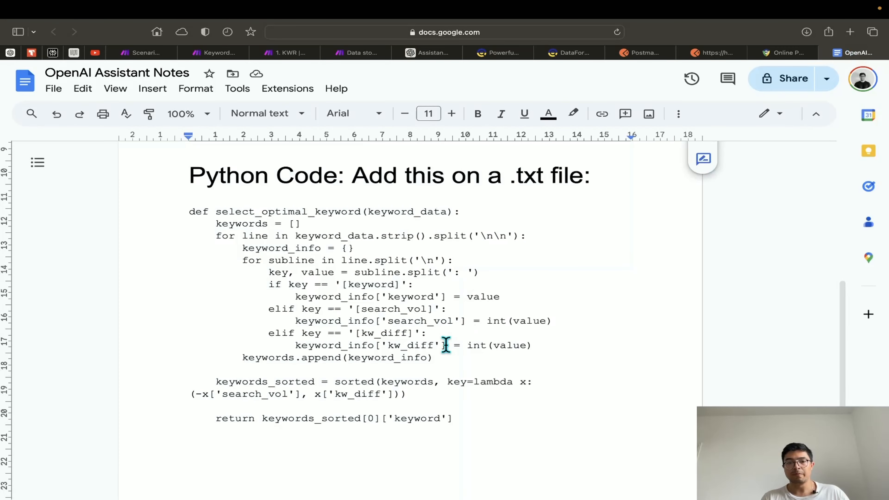
Select the whole Python keyword-sorting function in the notes, from def to the return line
scroll(448, 345, "down", 1)
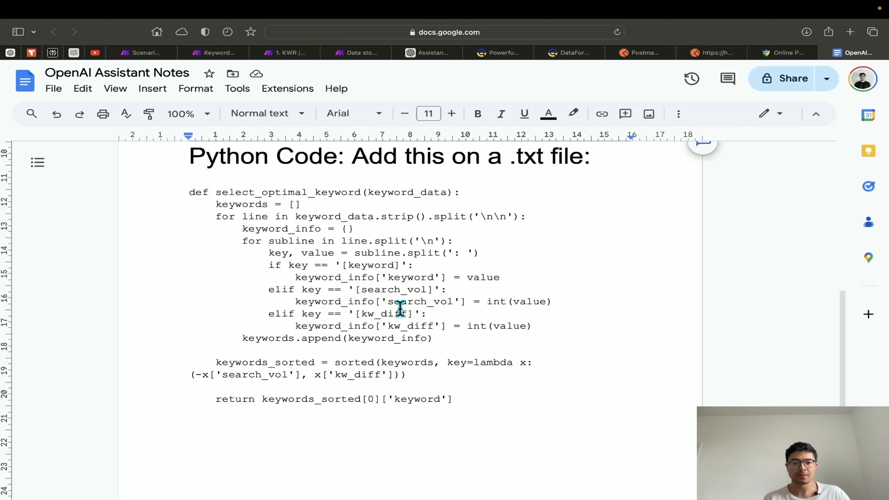
scroll(418, 304, "down", 2)
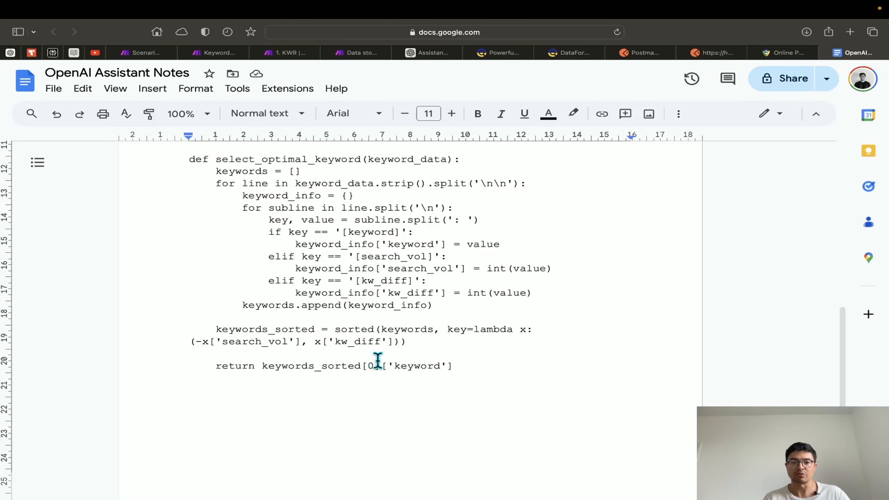
scroll(378, 358, "down", 1)
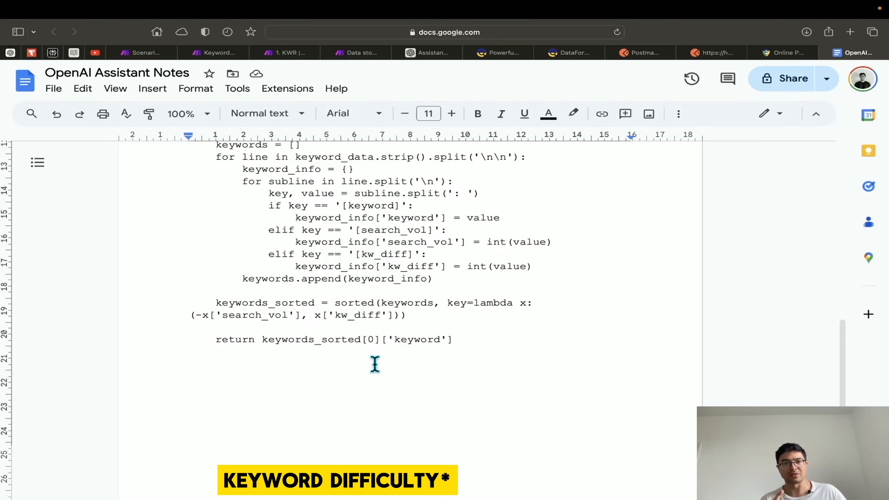
double_click(370, 339)
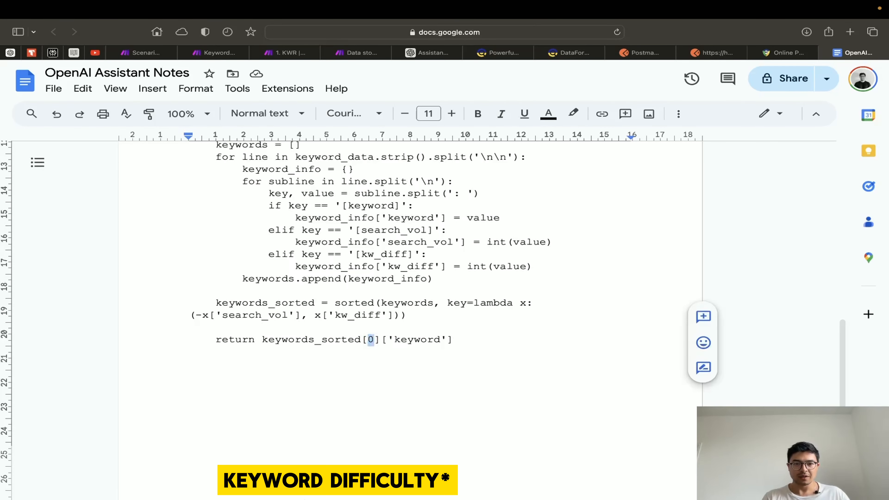
scroll(329, 316, "up", 3)
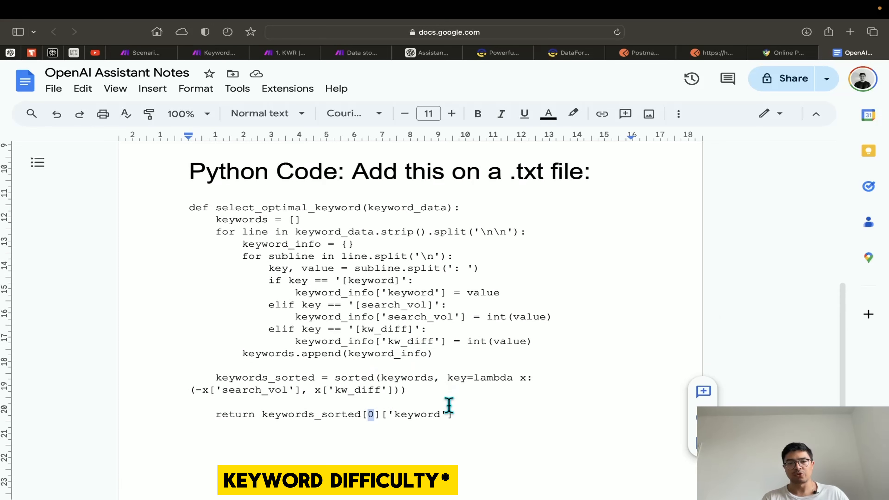
left_click(457, 399)
left_click_drag(472, 414, 228, 209)
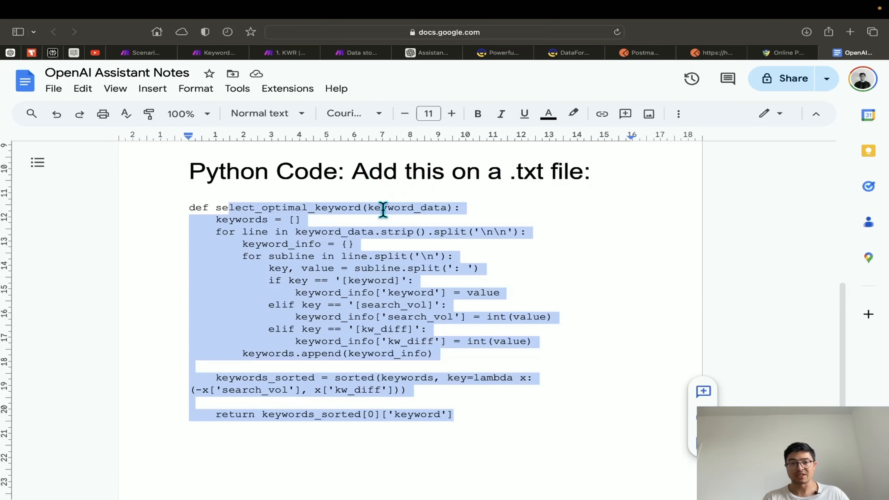
left_click(255, 207)
left_click_drag(188, 208, 480, 411)
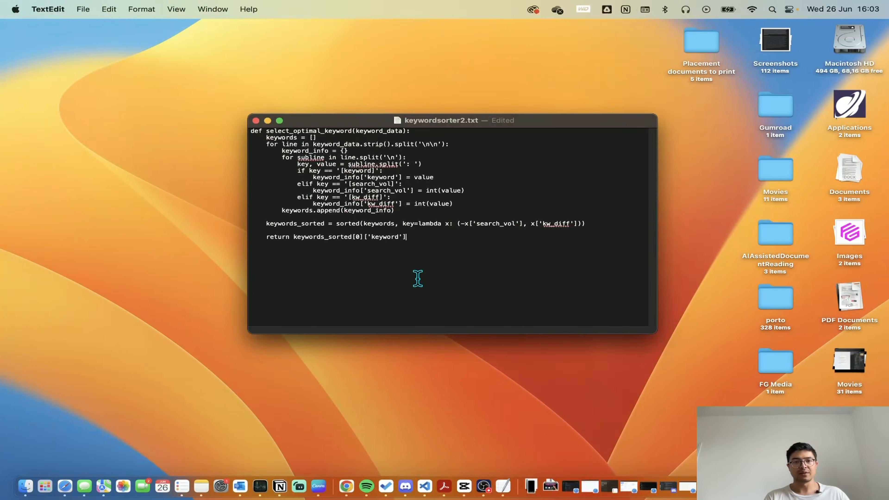
Replace the old code in TextEdit's keywordsorter2.txt with the copied select_optimal_keyword function
key("super+space")
type("text")
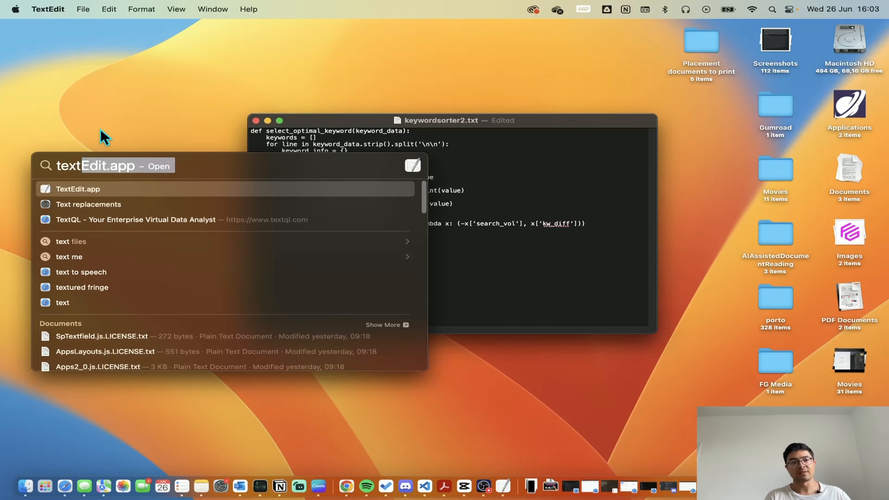
key("Escape")
left_click_drag(437, 243, 246, 134)
key("super+c")
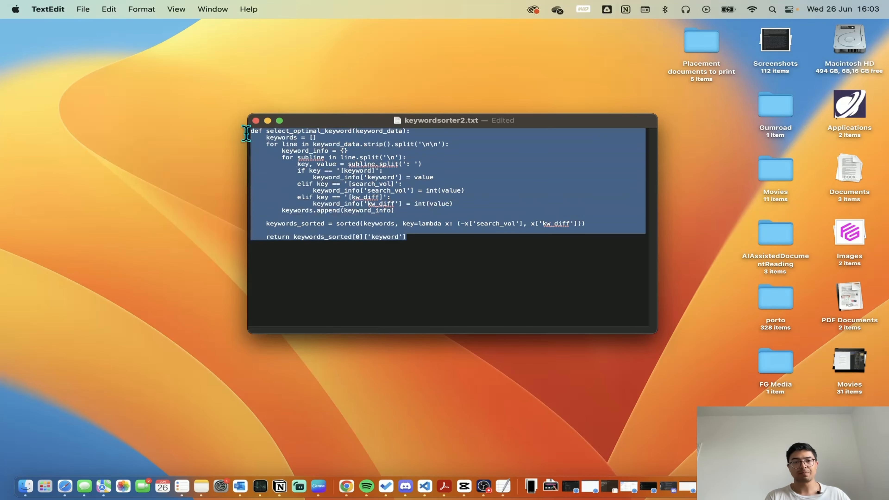
key("BackSpace")
key("super+v")
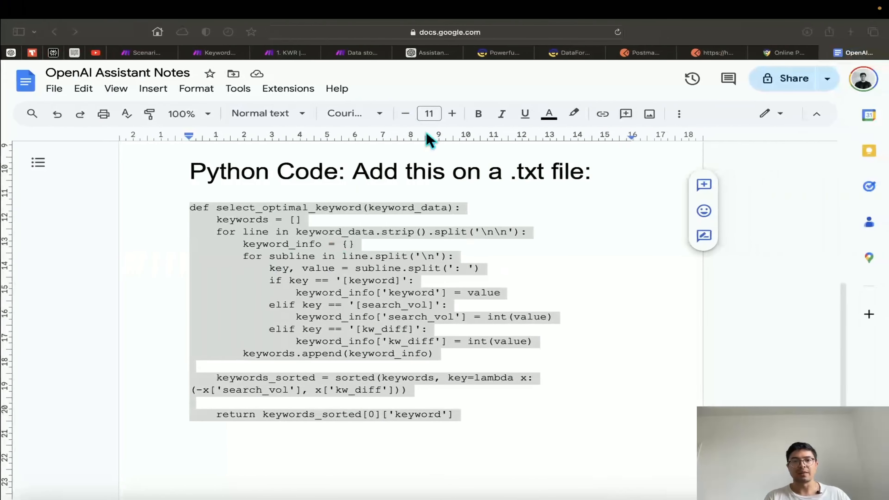
Review the KW Filtering Assistant's tools and 0.01 temperature, leaving its name unchanged
left_click(439, 54)
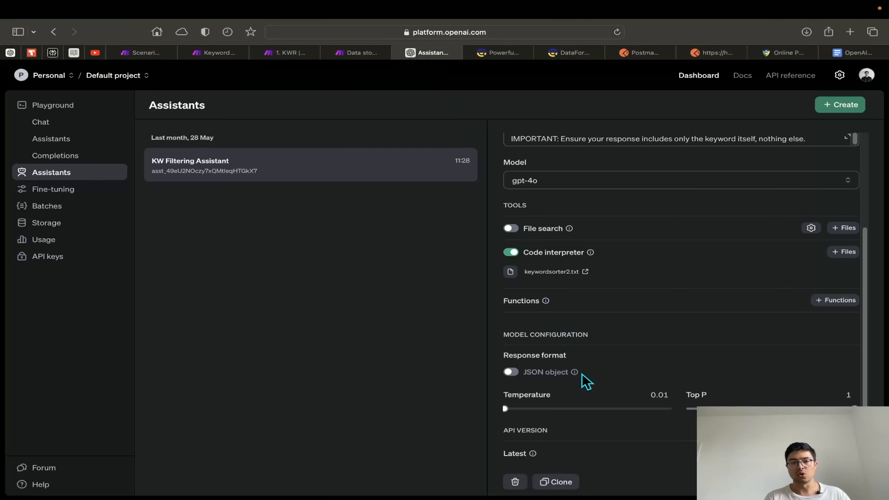
scroll(551, 280, "up", 1)
scroll(569, 294, "down", 1)
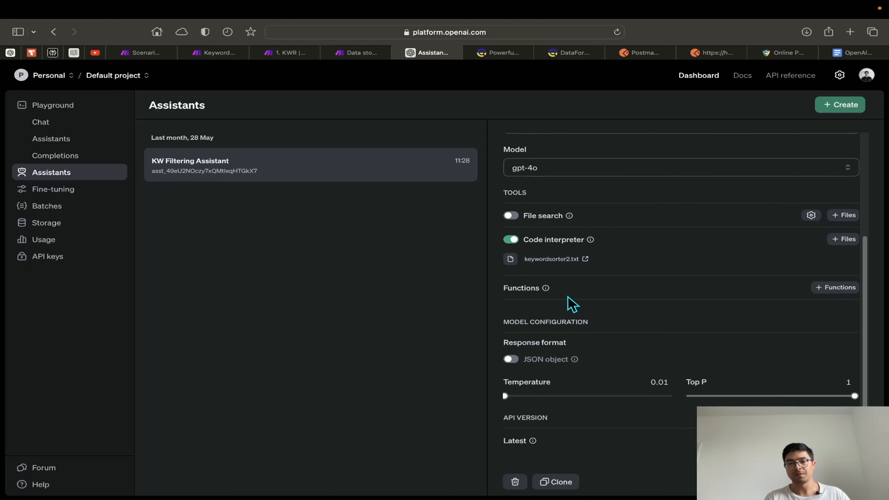
mouse_move(567, 391)
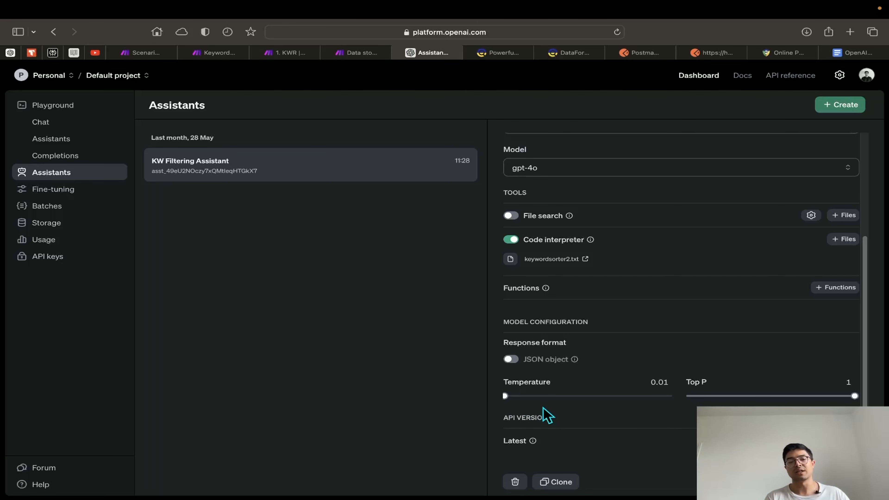
mouse_move(653, 384)
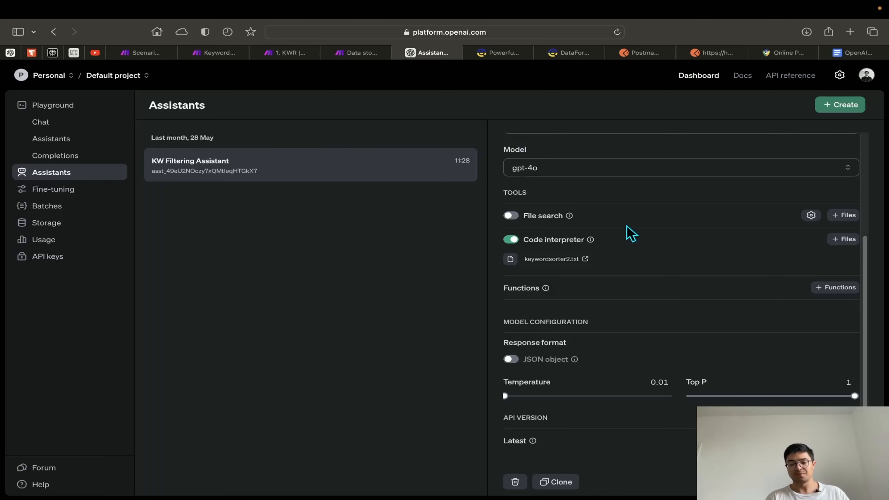
type("+")
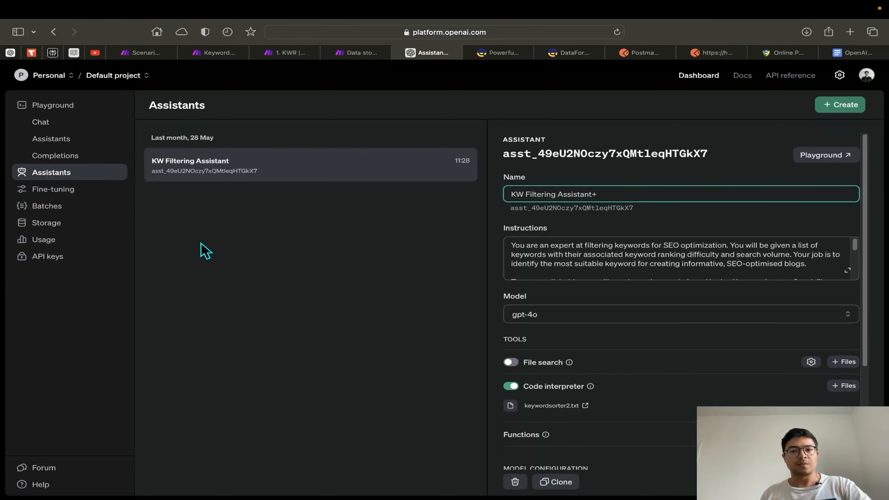
key("BackSpace")
left_click(357, 266)
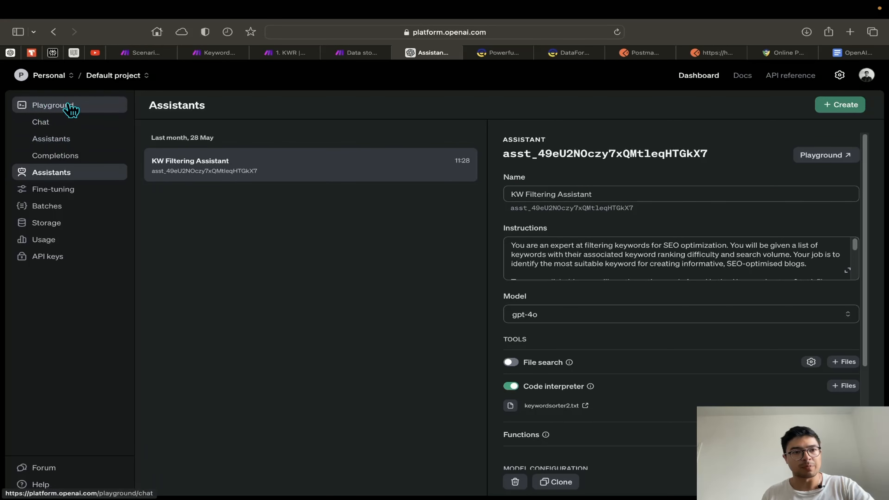
Load KW Filtering Assistant in the Playground, then return to the 1. KWR scenario canvas
left_click(58, 139)
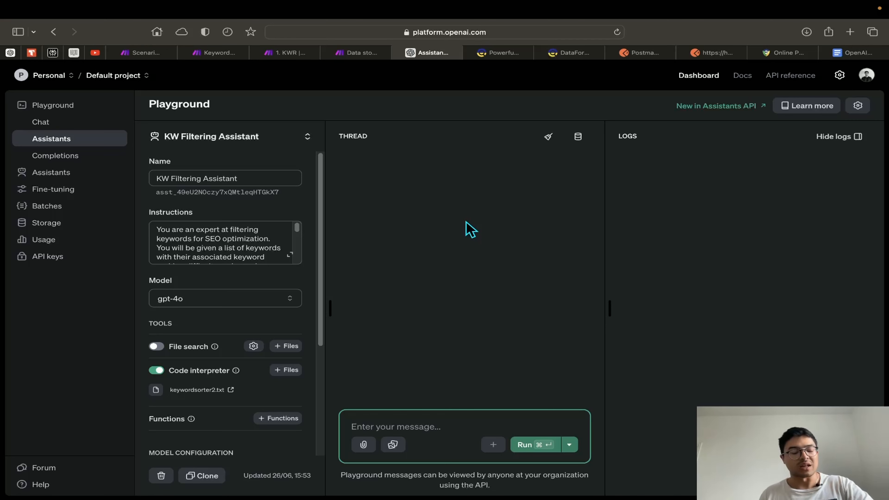
left_click(288, 53)
left_click(317, 191)
scroll(355, 151, "right", 5)
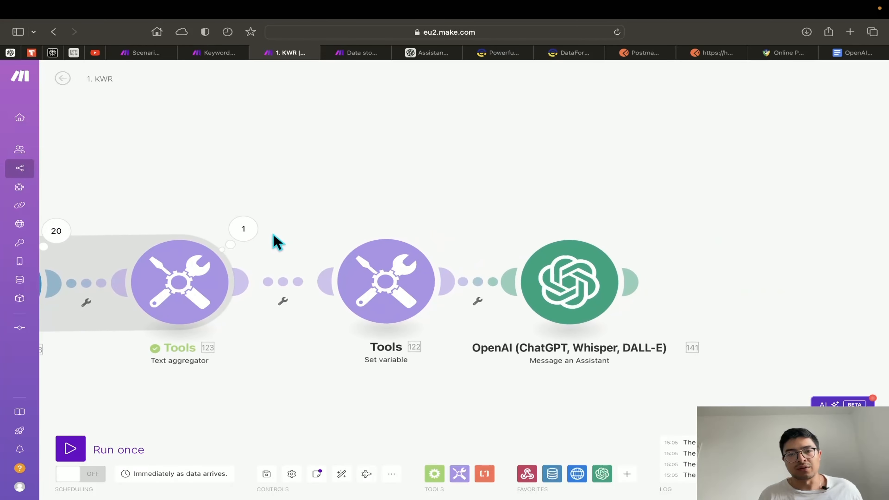
Select the Text aggregator's 20-keyword text output from the last run, then close the inspector
left_click(244, 238)
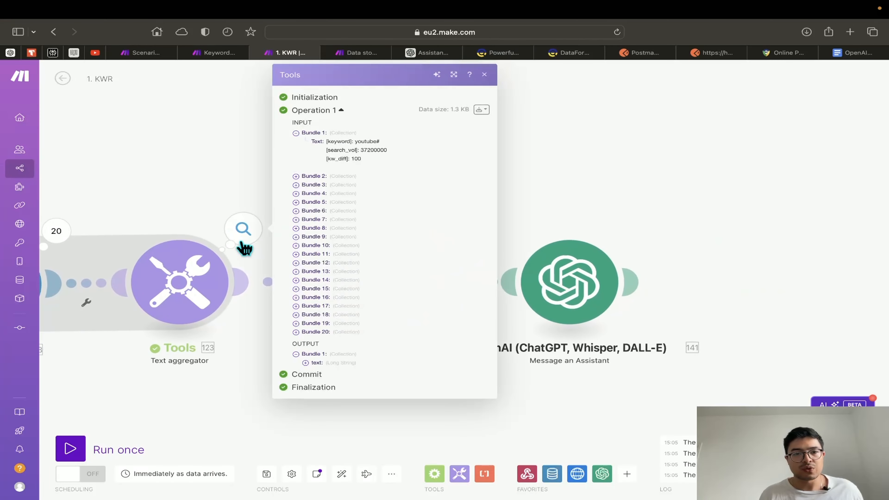
left_click(317, 363)
scroll(369, 367, "down", 10)
left_click_drag(350, 445, 311, 241)
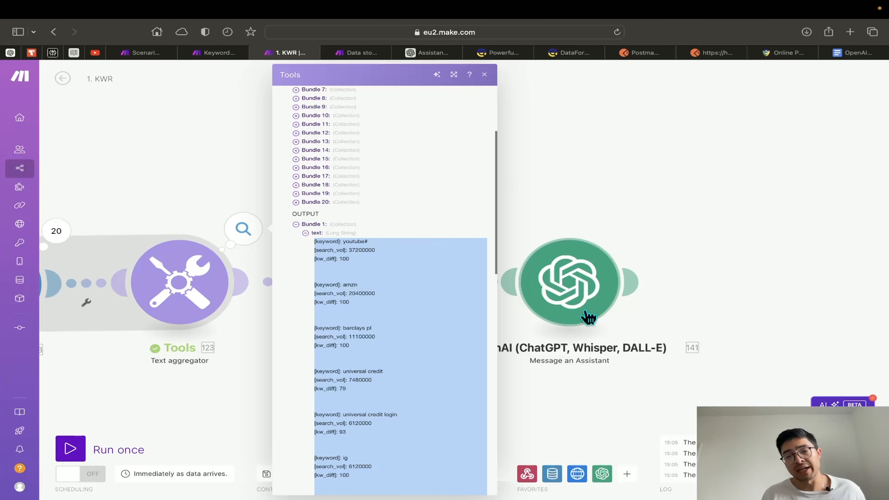
left_click(565, 189)
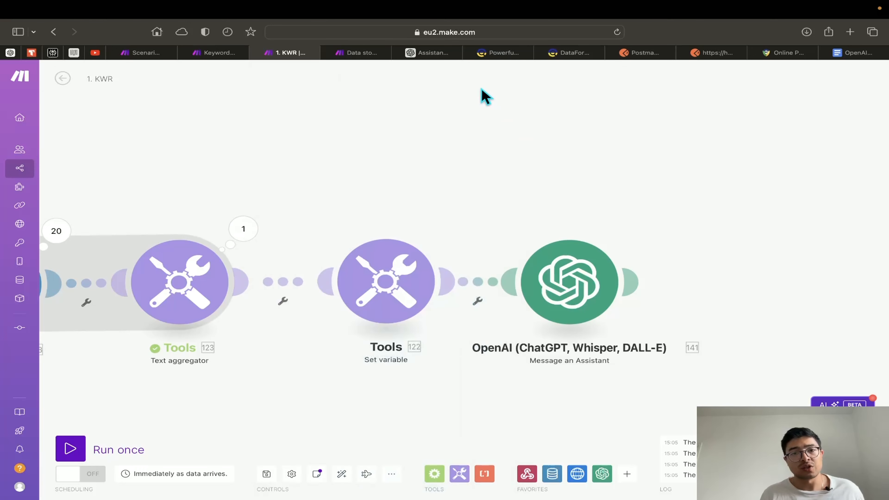
Paste the 20-keyword list into the Playground message and run it with KW Filtering Assistant
left_click(430, 54)
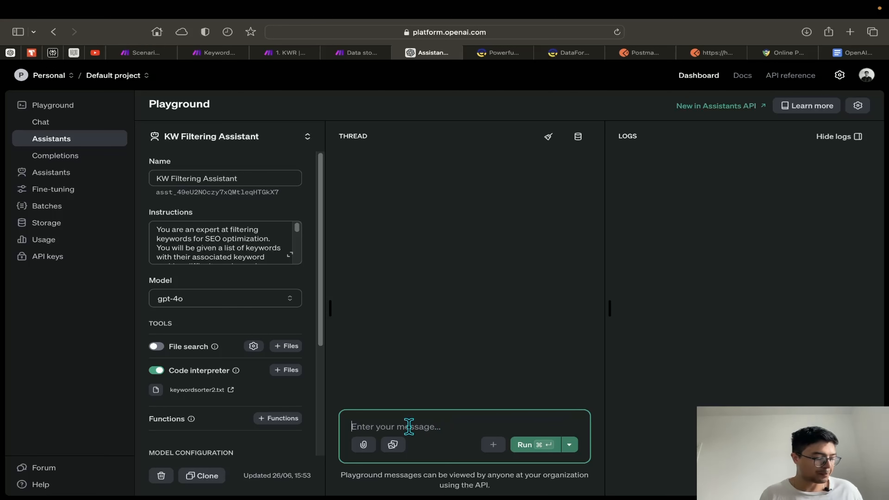
key("super+v")
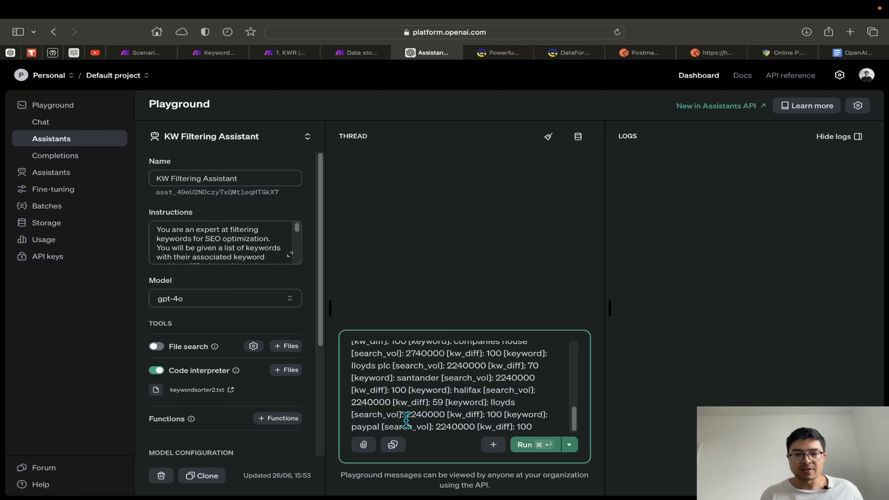
scroll(406, 420, "up", 10)
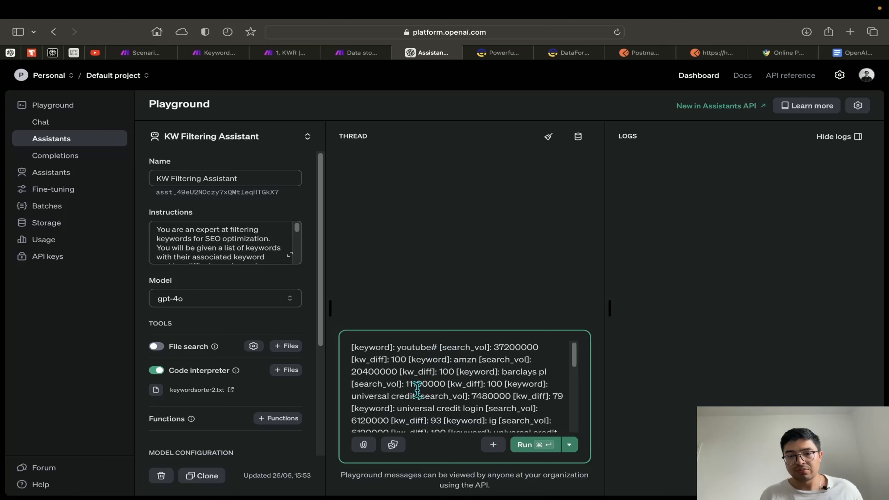
scroll(470, 404, "down", 10)
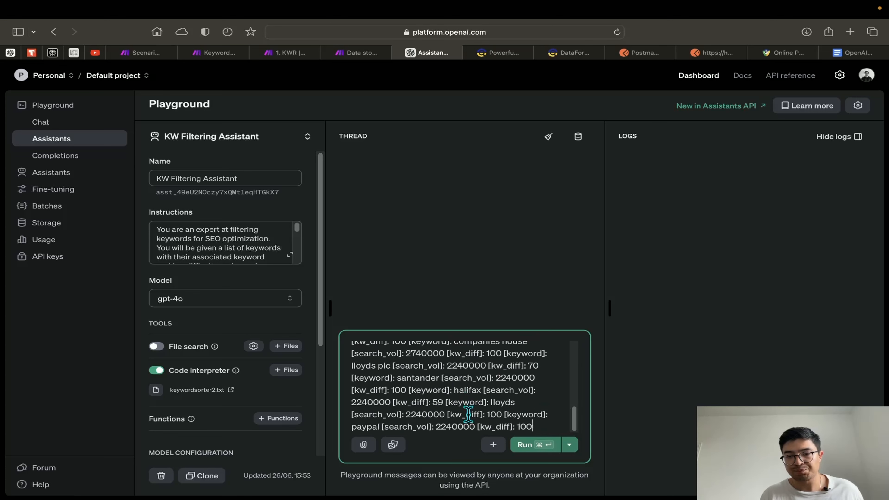
left_click(541, 446)
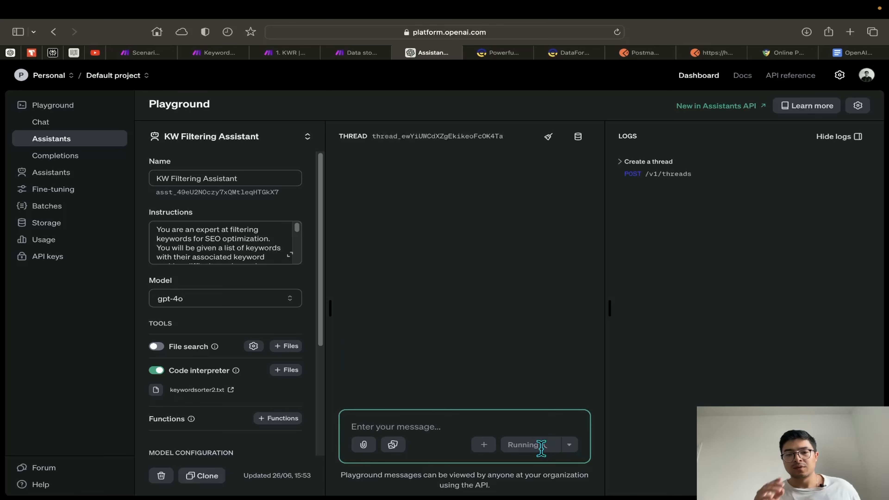
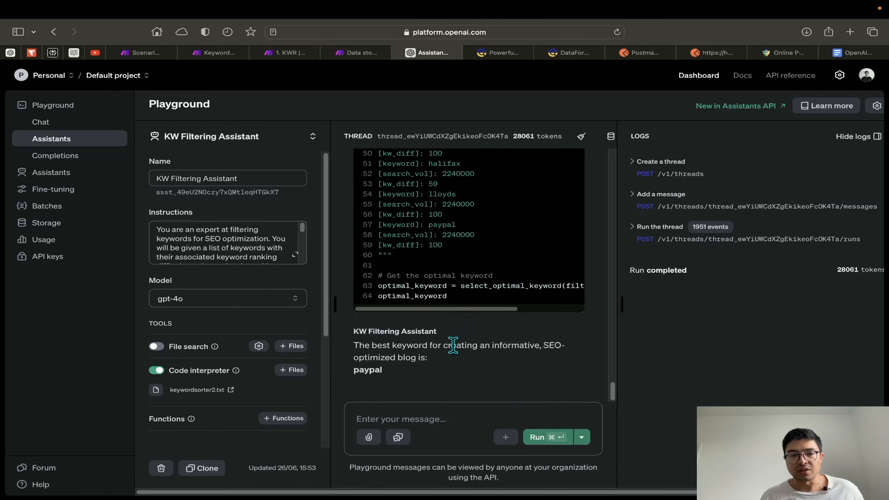
Highlight the assistant's previous answer 'paypal' and scroll up through the code_interpreter blocks
left_click_drag(399, 381, 353, 371)
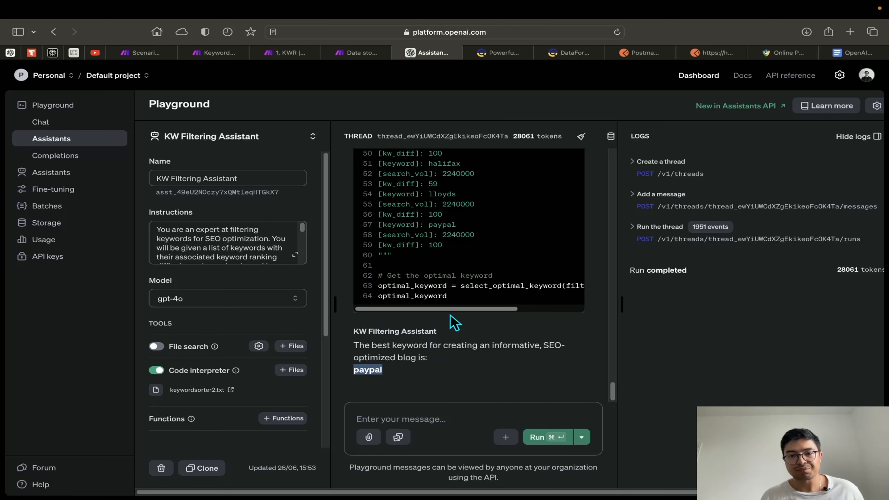
scroll(451, 317, "right", 5)
scroll(539, 313, "left", 5)
scroll(458, 317, "up", 10)
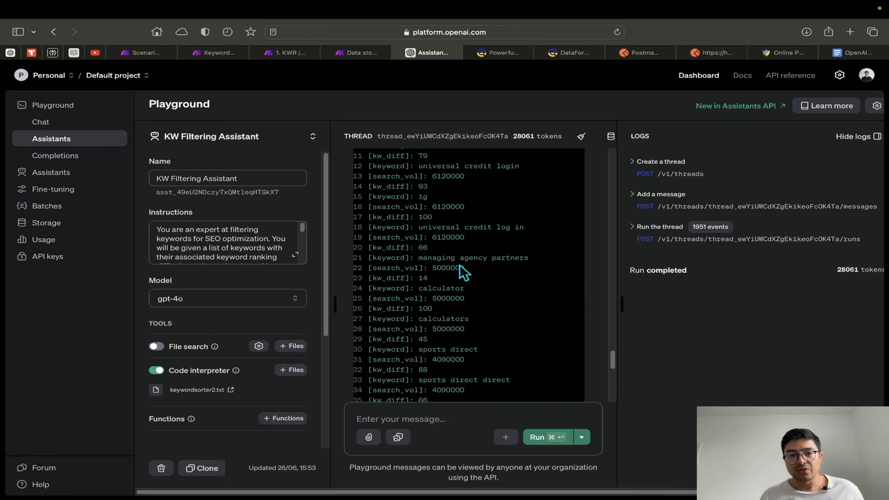
scroll(459, 265, "up", 10)
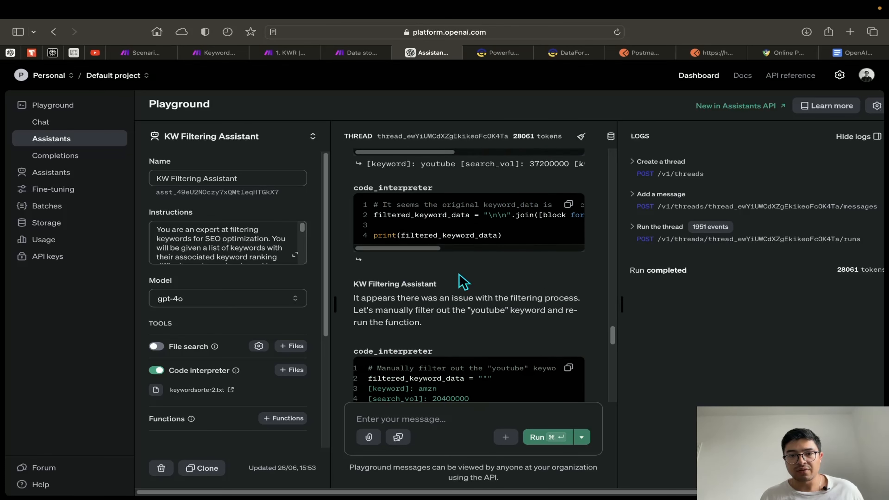
scroll(459, 274, "up", 10)
scroll(458, 280, "up", 2)
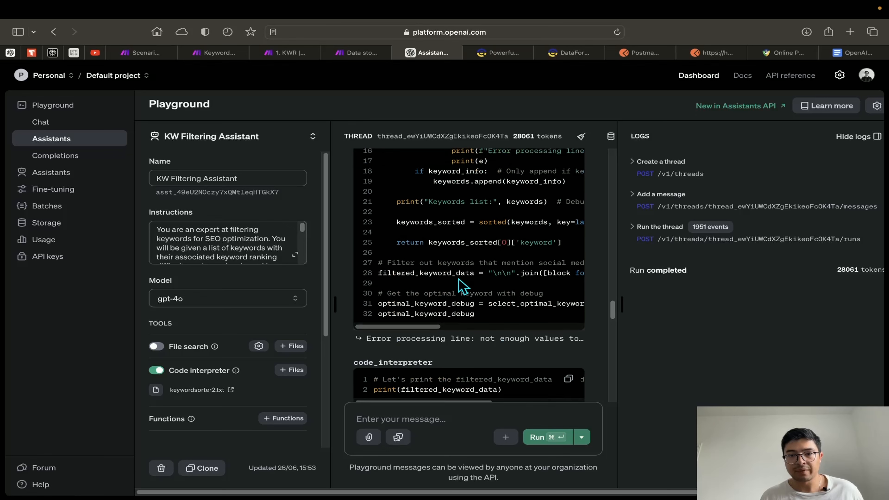
Highlight the code comment that filters out YouTube keywords and review the surrounding code
left_click_drag(423, 342, 544, 346)
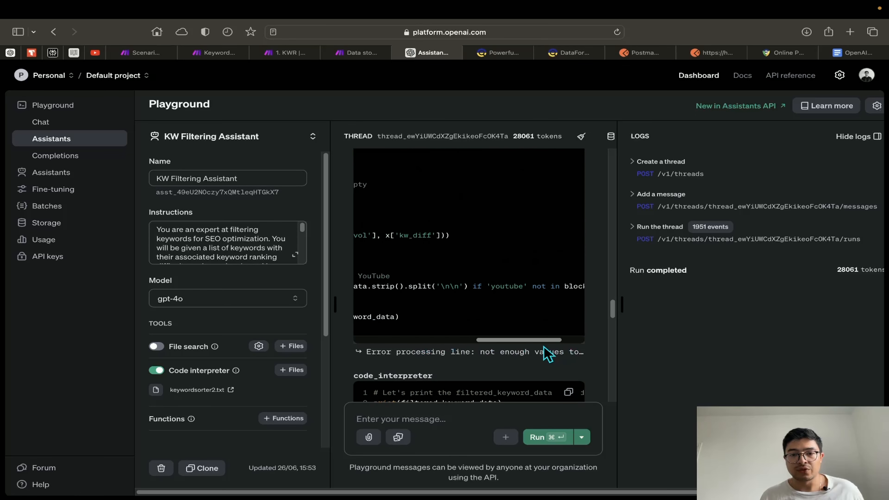
scroll(536, 354, "left", 10)
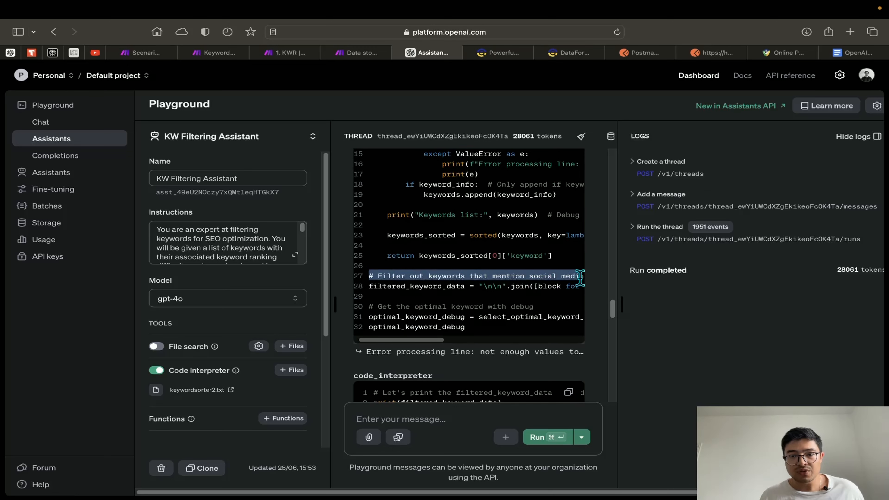
left_click_drag(580, 276, 529, 276)
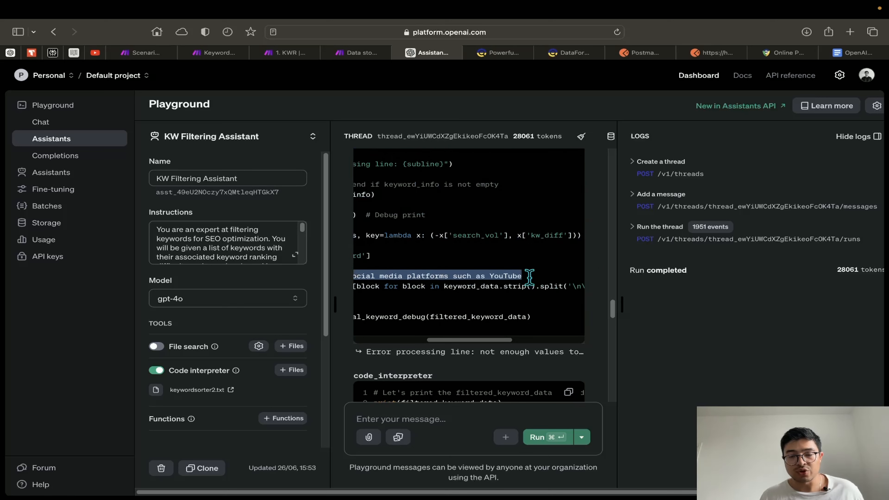
scroll(486, 353, "left", 10)
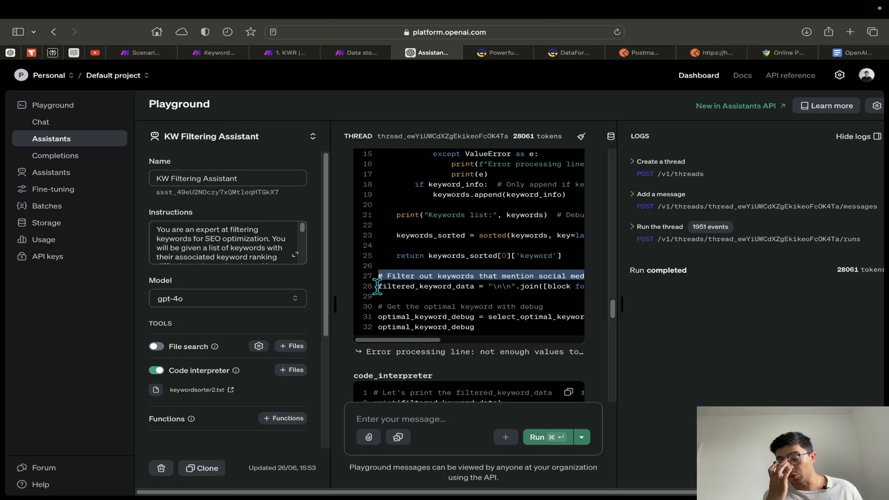
scroll(407, 351, "right", 1)
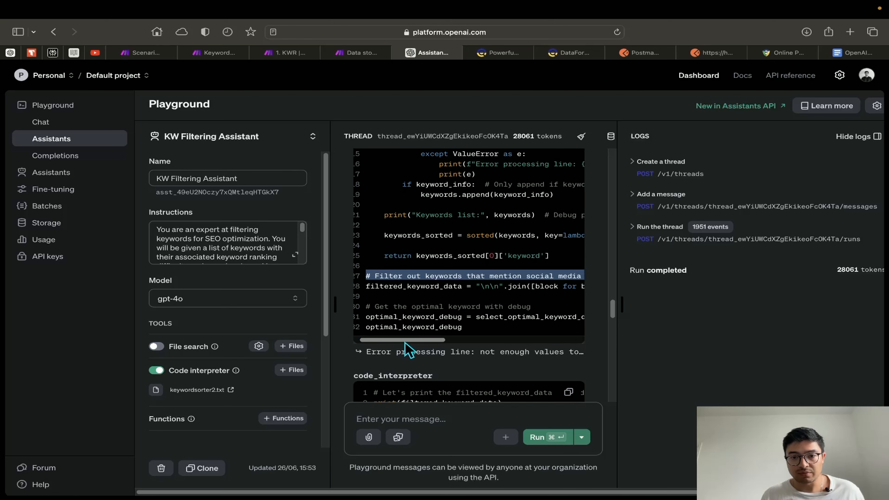
scroll(406, 345, "right", 5)
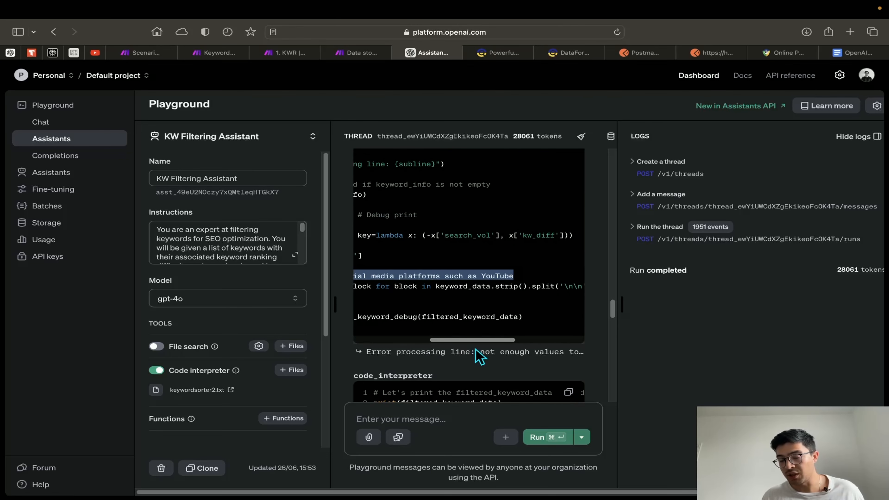
scroll(479, 356, "right", 6)
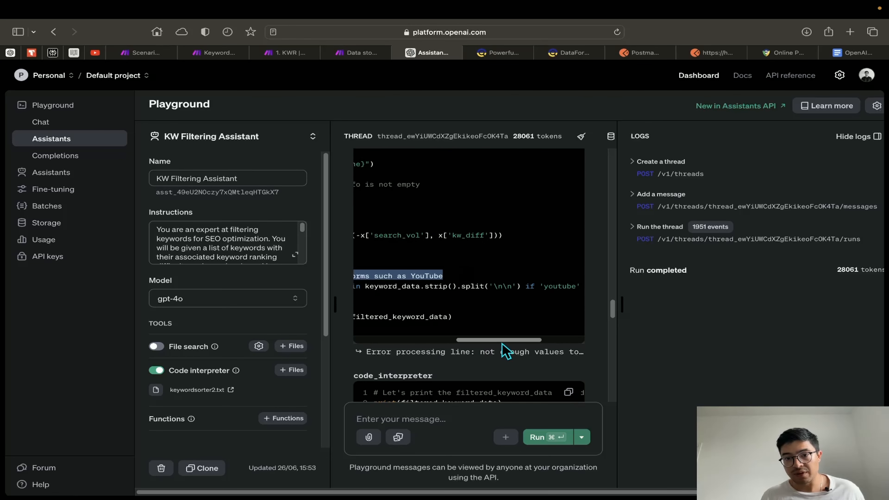
scroll(516, 343, "right", 1)
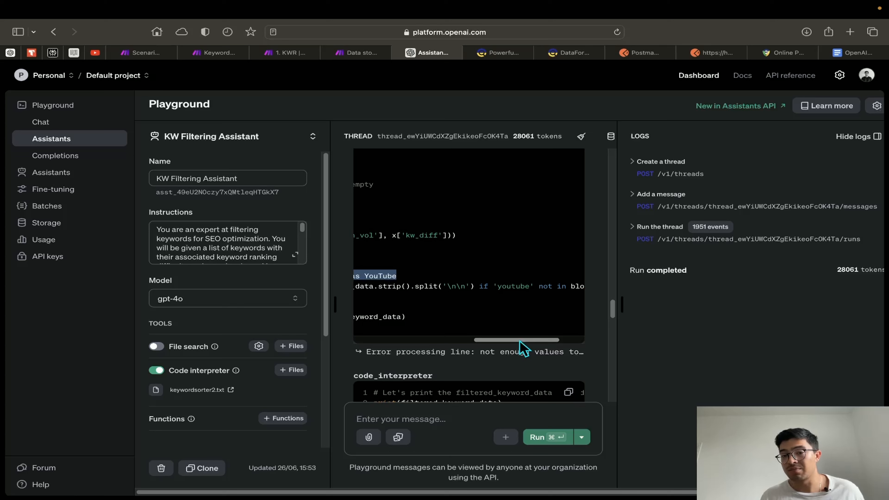
left_click_drag(519, 341, 451, 341)
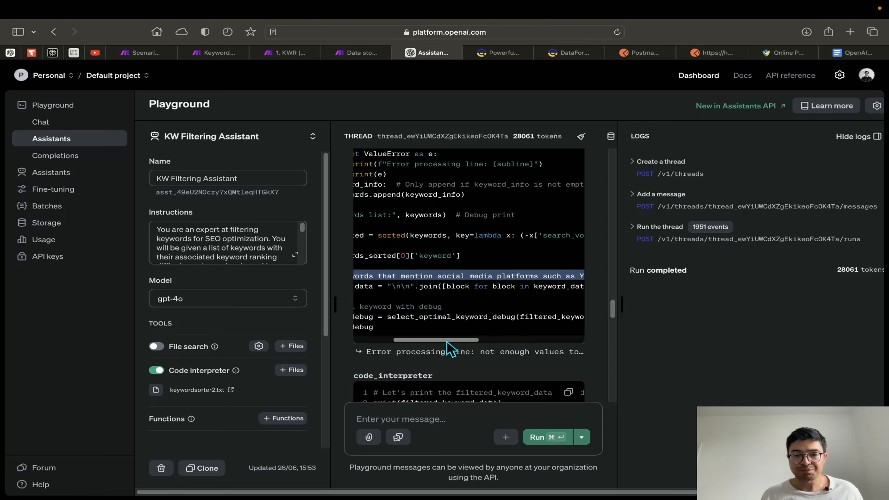
scroll(469, 280, "down", 5)
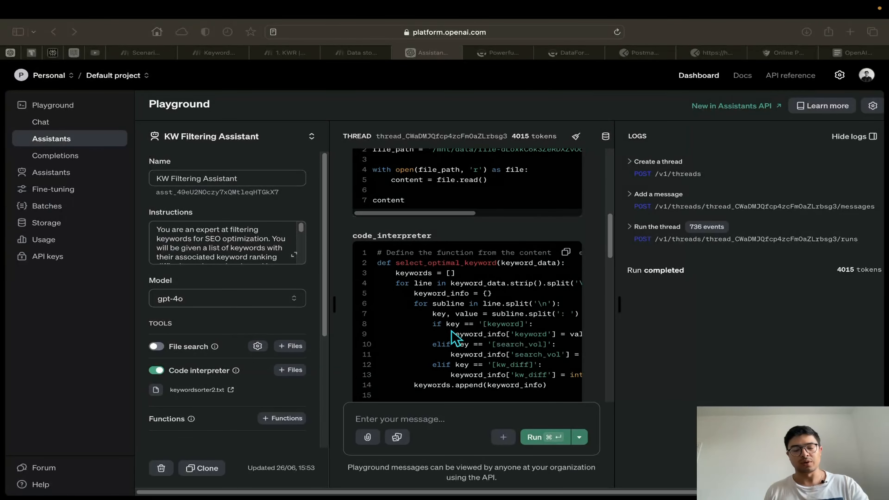
Clear the thread and paste the keyword list into a new message
left_click(590, 164)
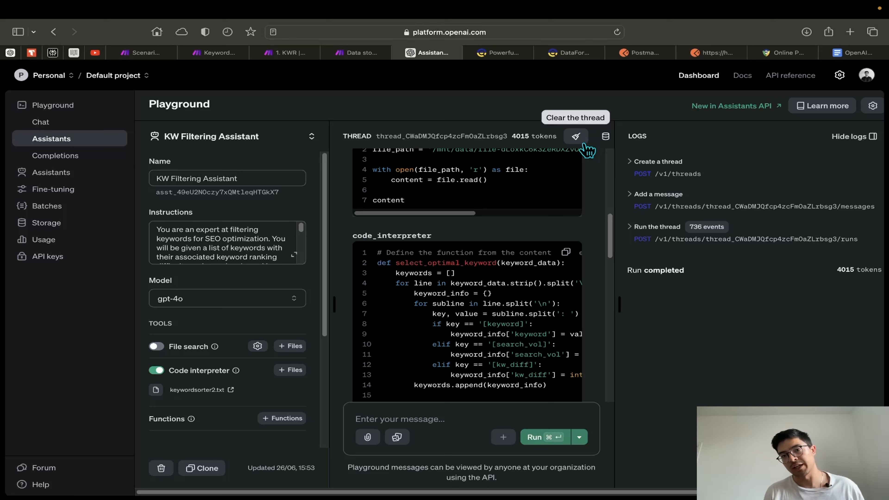
left_click(585, 147)
left_click(465, 420)
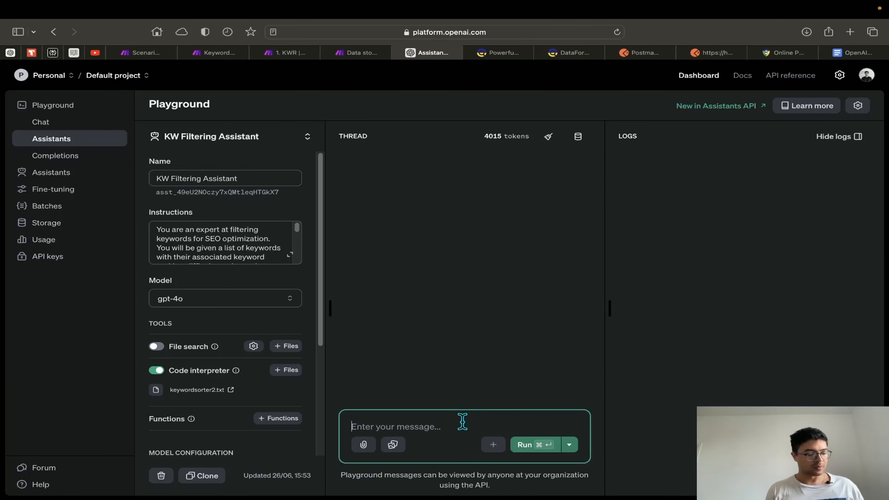
key("super+v")
scroll(459, 419, "up", 10)
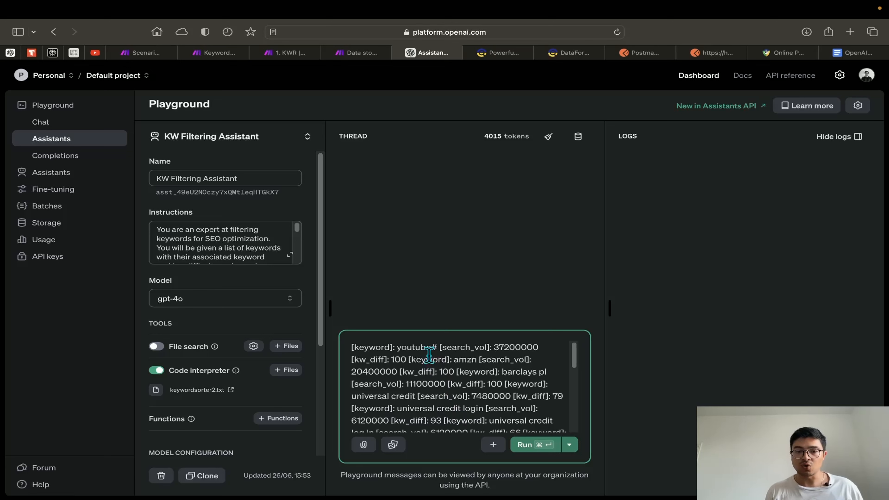
scroll(484, 412, "down", 1)
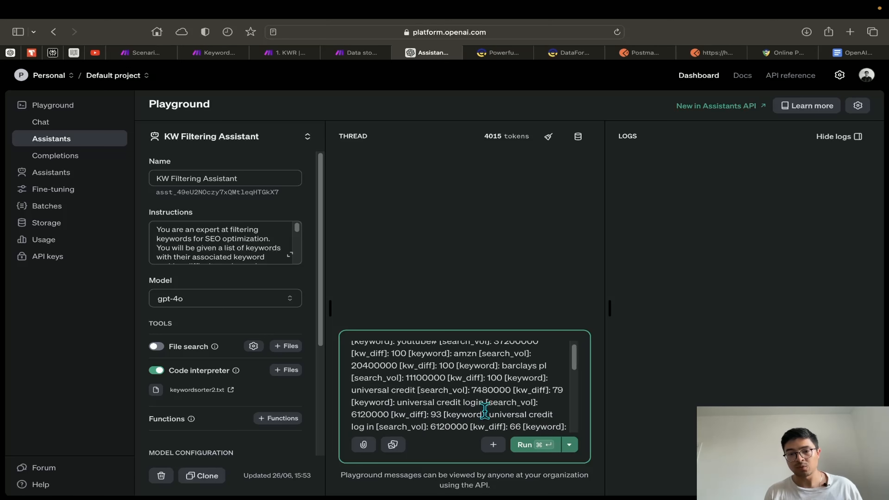
scroll(470, 413, "up", 1)
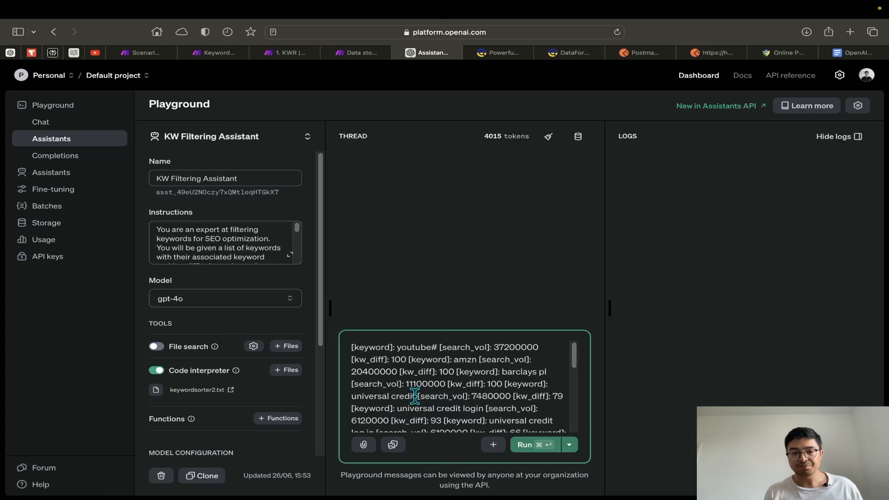
Replace 'universal credit' with instagram and 'calculators' with snapchat in the list
left_click_drag(409, 395, 359, 397)
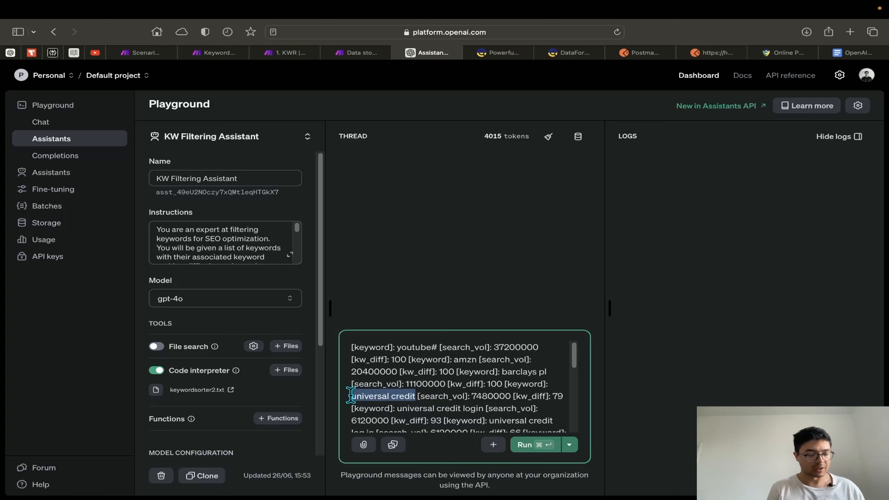
type("instagram")
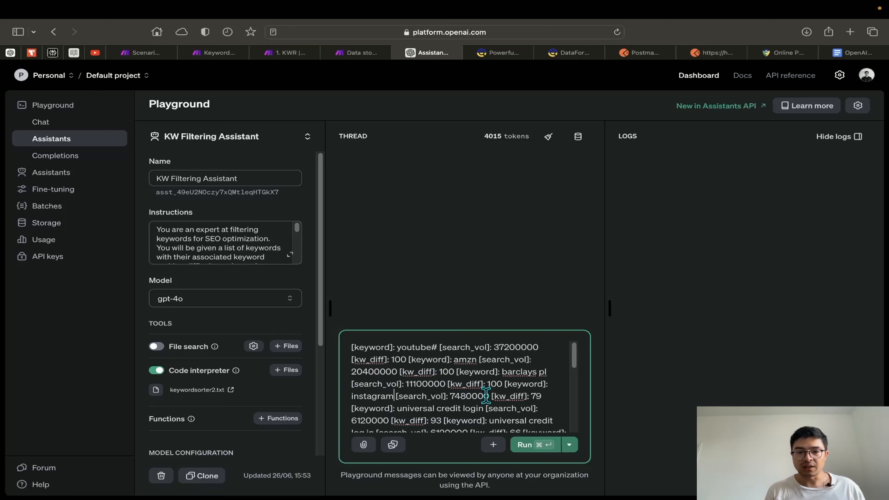
scroll(486, 395, "down", 5)
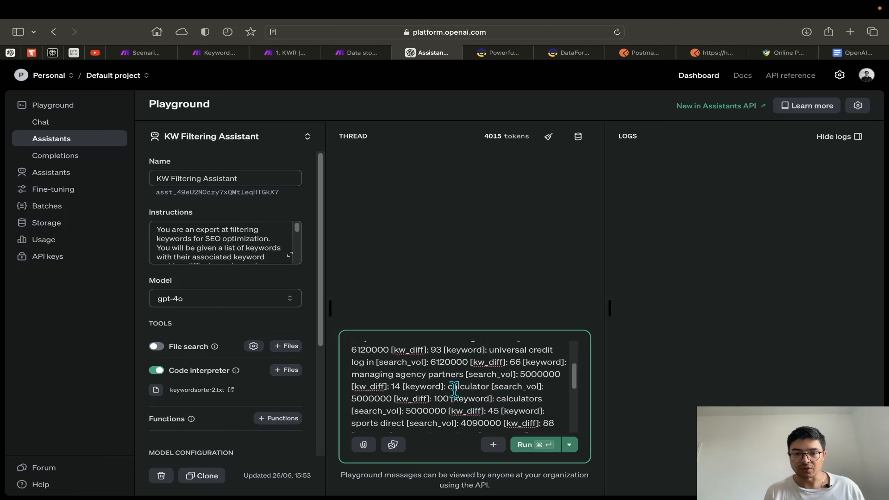
left_click_drag(498, 401, 530, 399)
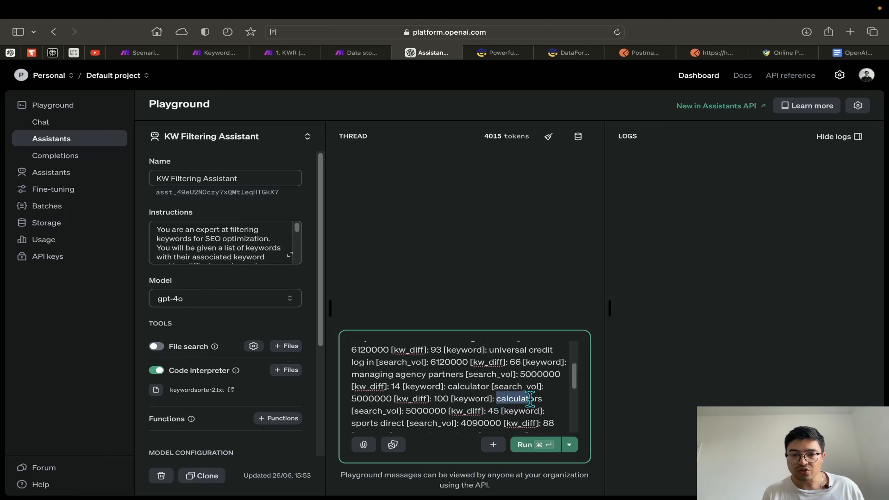
type("snapch")
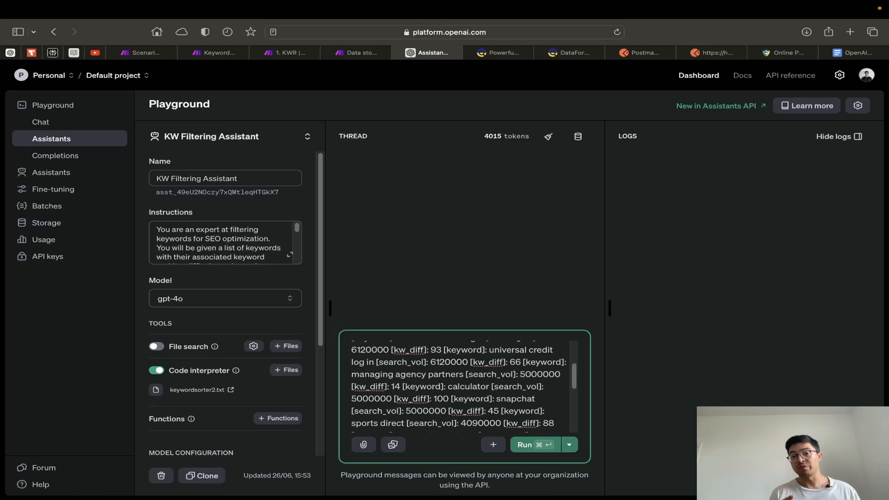
Run the edited list and check that instagram and snapchat are filtered, yielding amzn
left_click(537, 450)
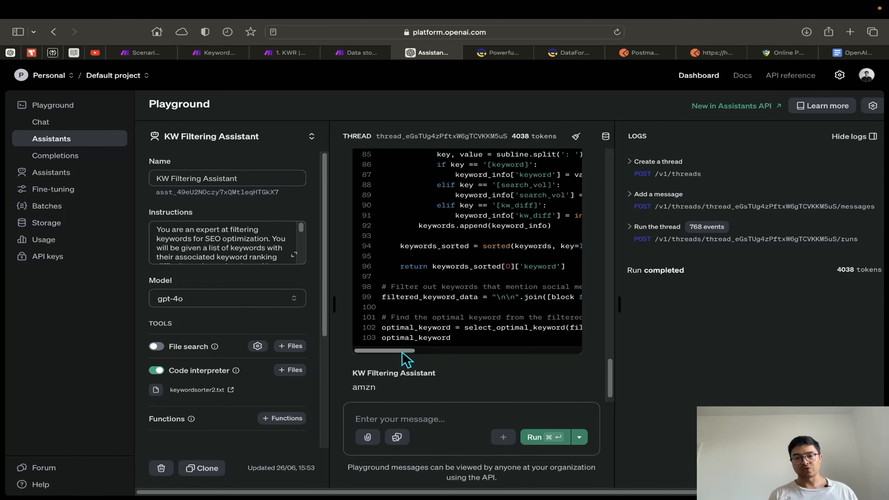
left_click_drag(402, 352, 571, 357)
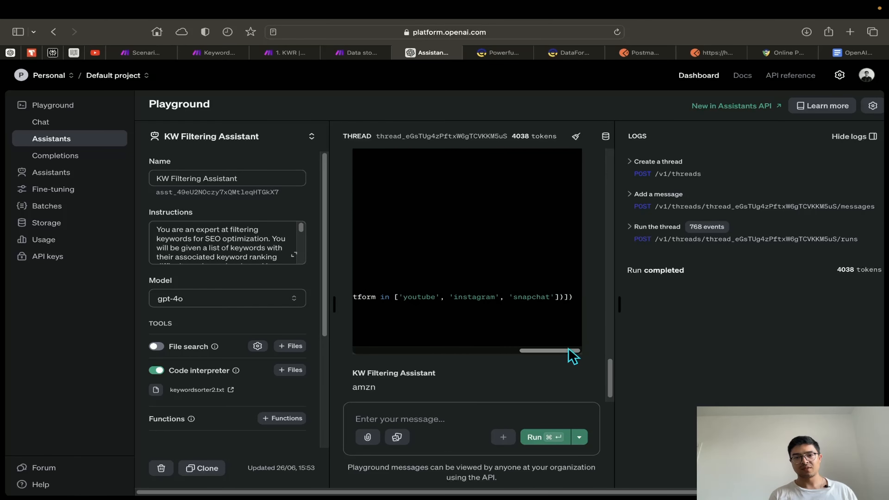
double_click(456, 297)
left_click_drag(517, 297, 546, 297)
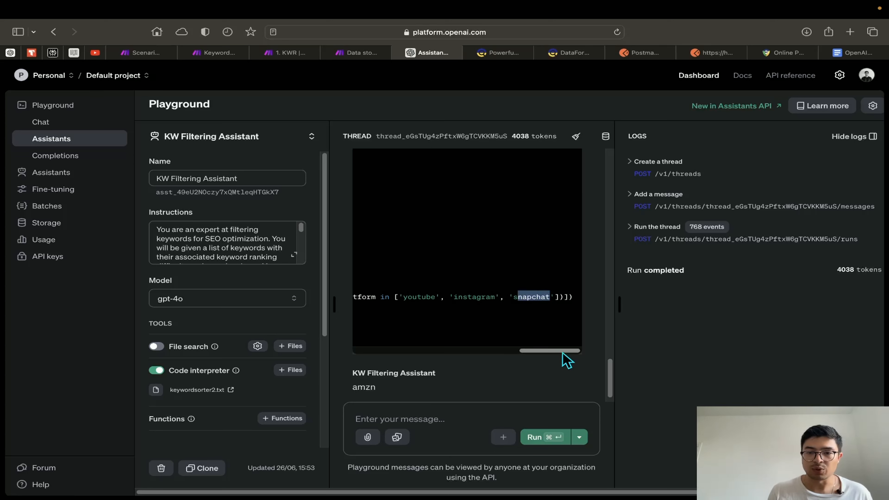
left_click_drag(566, 350, 373, 338)
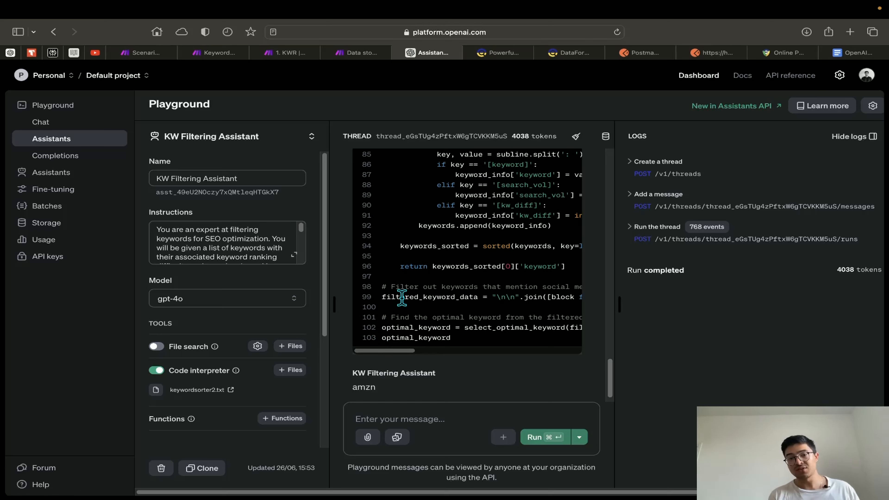
left_click_drag(483, 299, 537, 295)
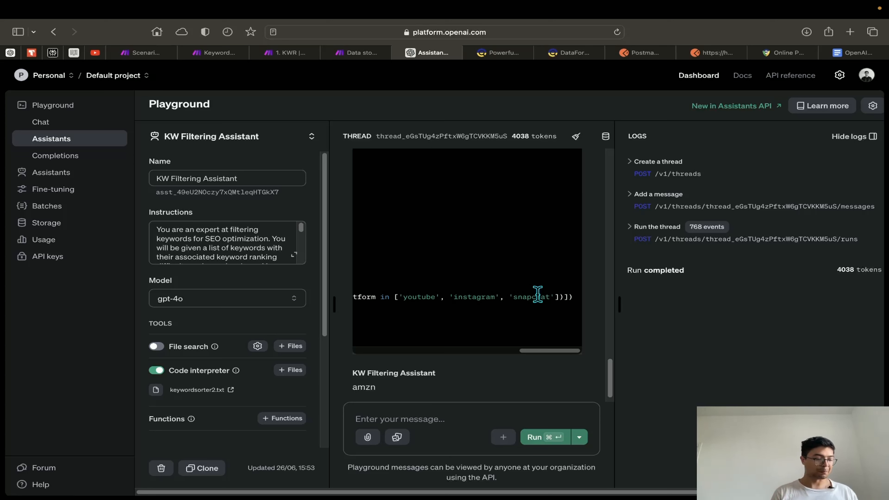
left_click_drag(564, 351, 363, 346)
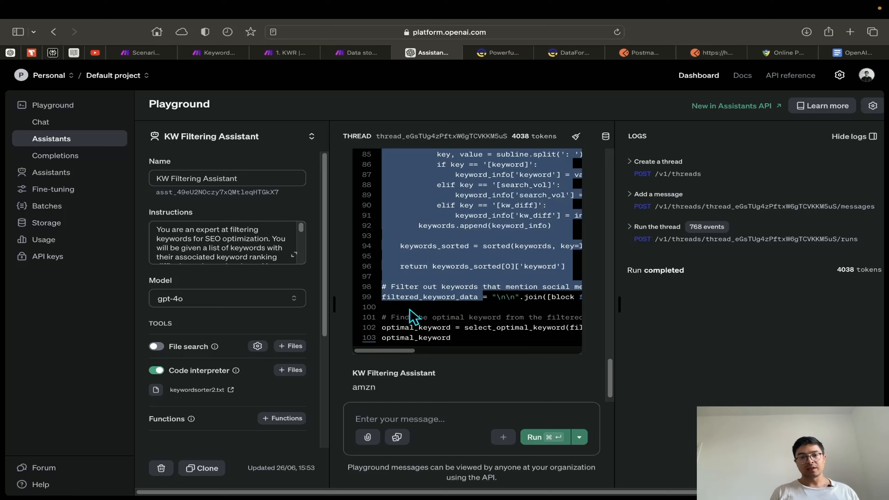
left_click(420, 315)
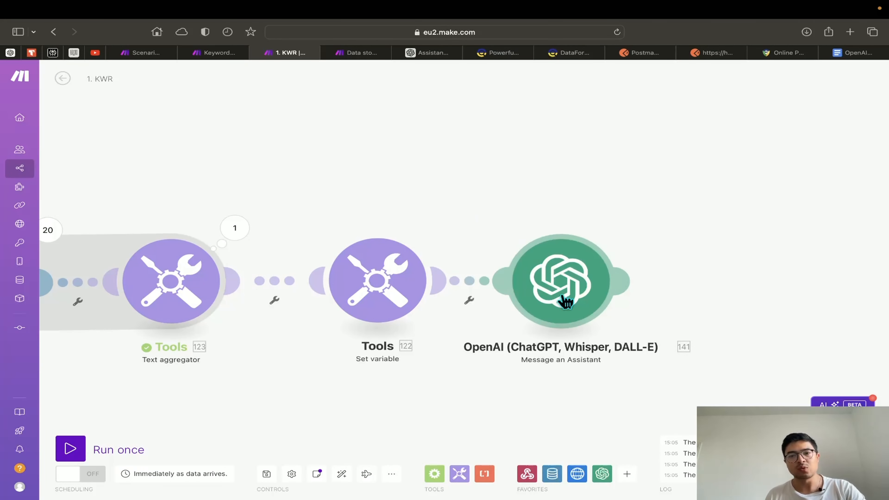
Check Set variable, then set the OpenAI module to KW Filtering Assistant (gpt-4o) with the message mapping
left_click(379, 285)
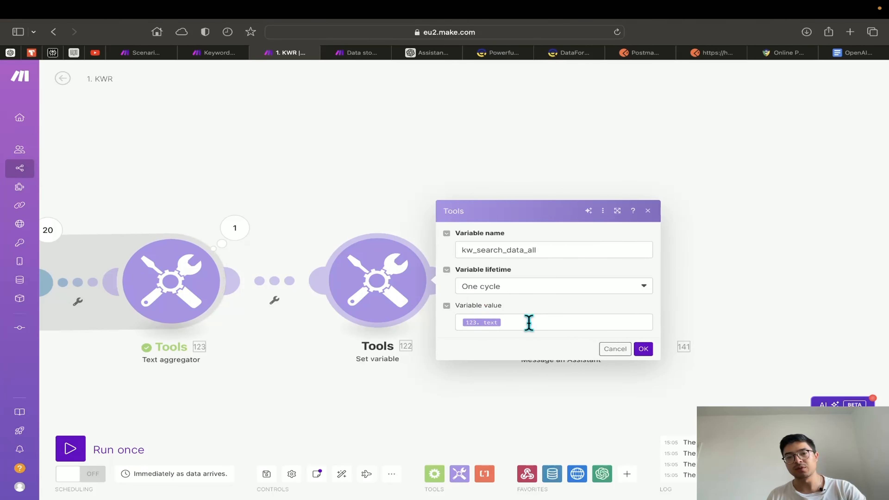
left_click(649, 353)
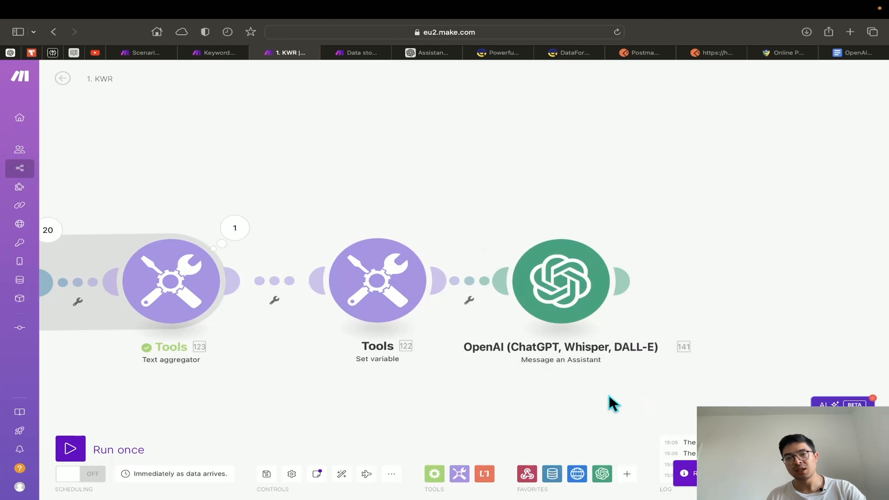
left_click(566, 304)
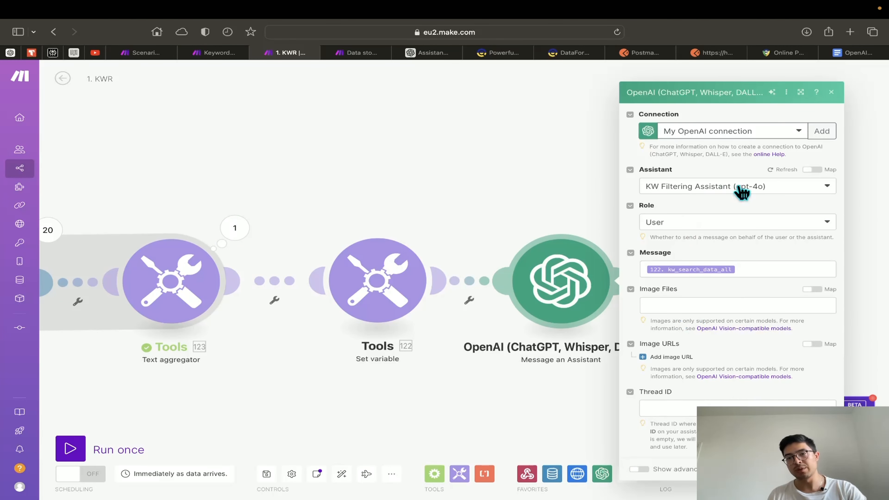
left_click(738, 189)
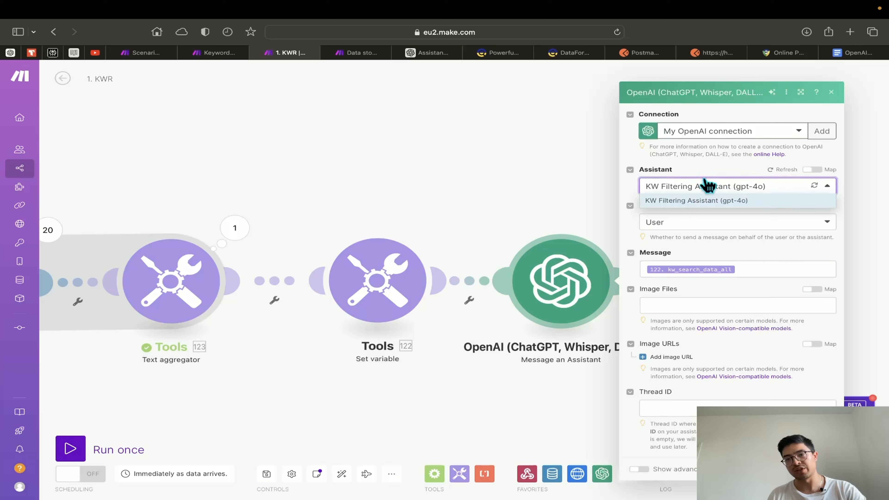
left_click(700, 199)
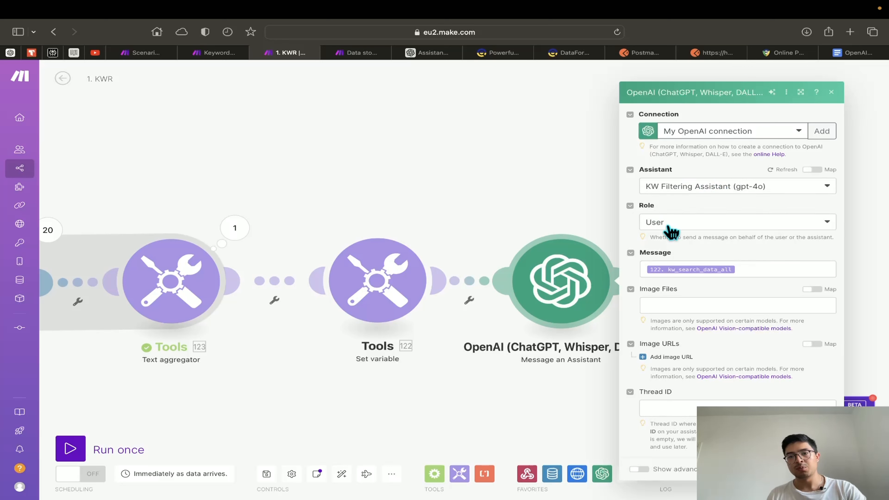
left_click(742, 268)
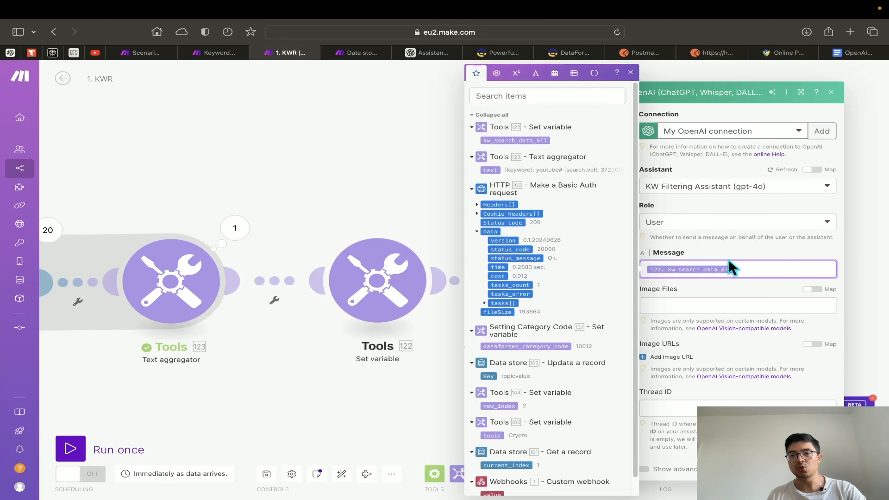
left_click(753, 294)
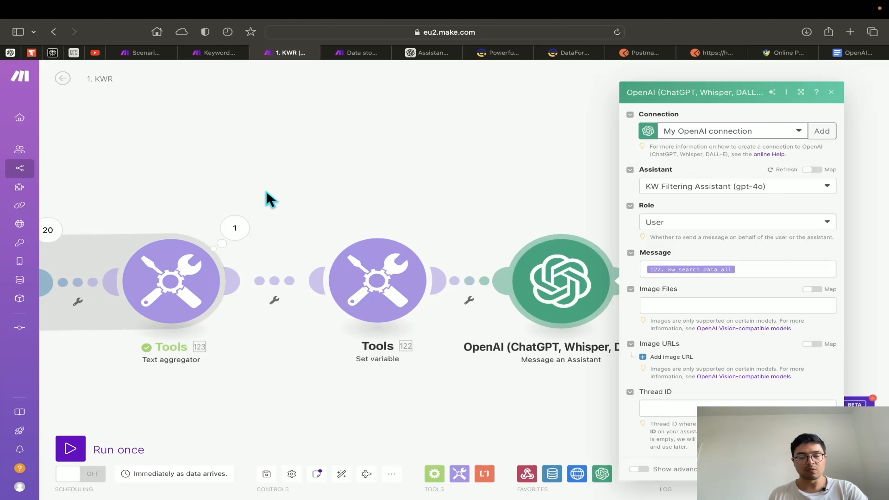
Relink Set variable directly to the OpenAI module and confirm its settings
right_click(469, 279)
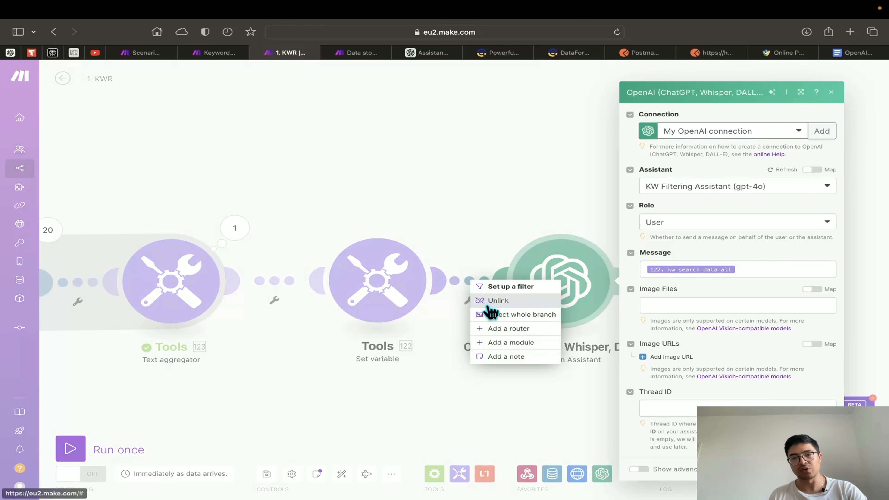
left_click(496, 299)
left_click_drag(546, 298, 596, 295)
right_click(508, 289)
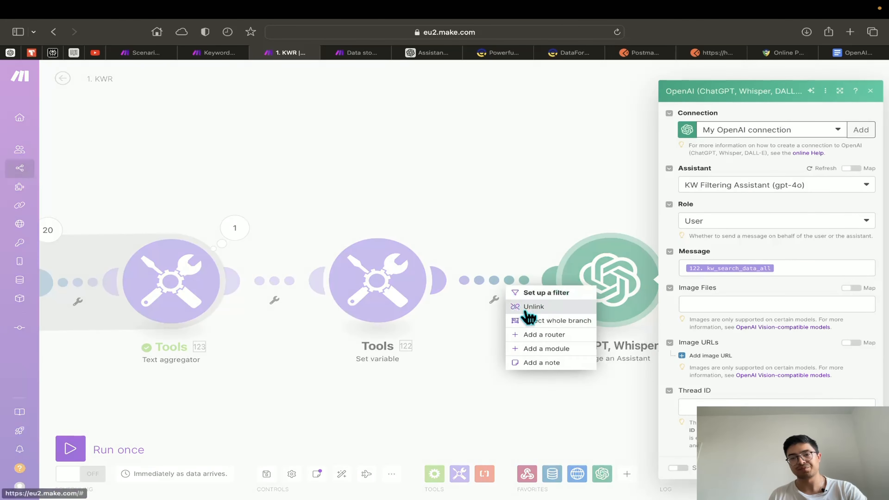
left_click(525, 313)
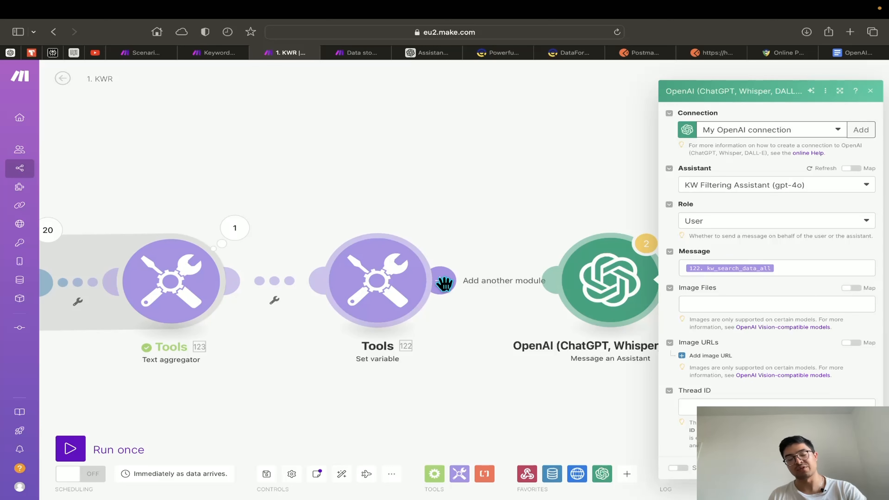
left_click_drag(441, 282, 569, 290)
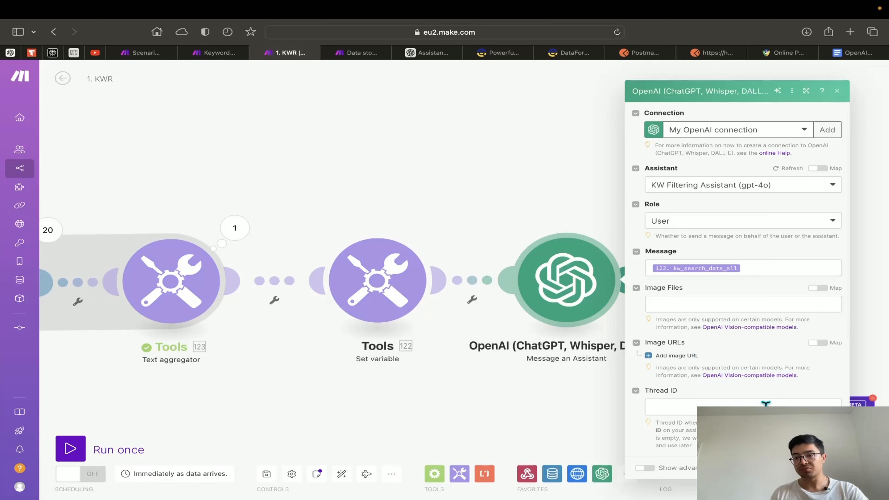
left_click(827, 468)
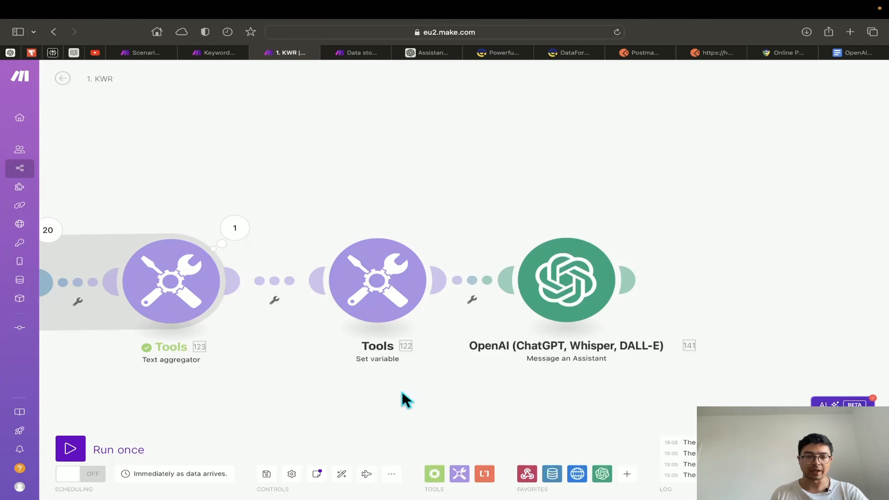
Save the 1. KWR scenario and pan to view the whole module chain
left_click(268, 474)
scroll(389, 407, "down", 5)
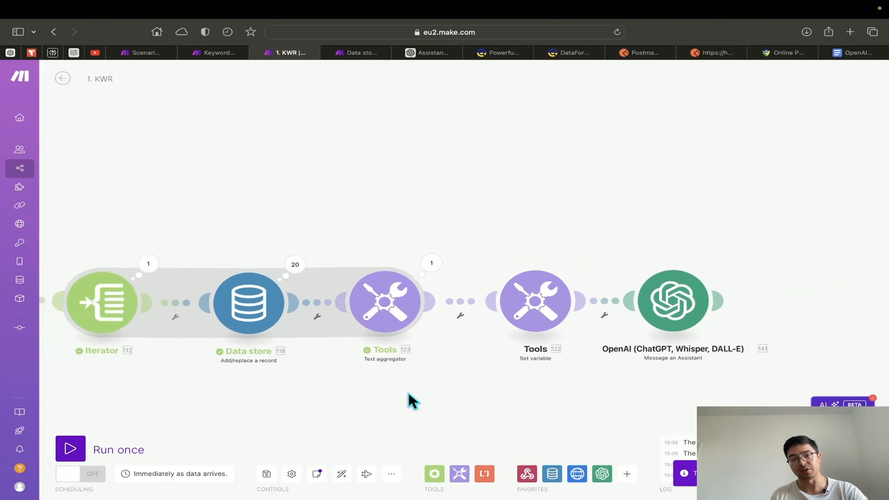
scroll(403, 405, "down", 5)
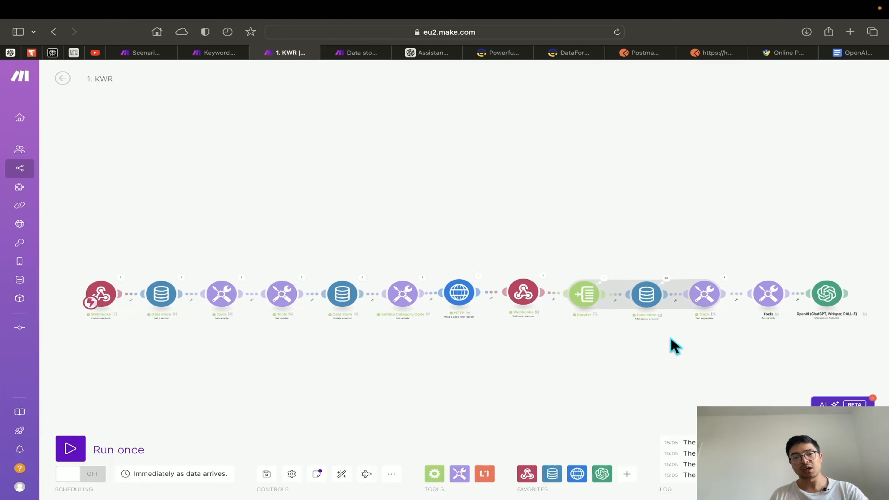
mouse_move(670, 338)
left_mouse_down()
mouse_move(657, 339)
mouse_move(668, 334)
left_mouse_up()
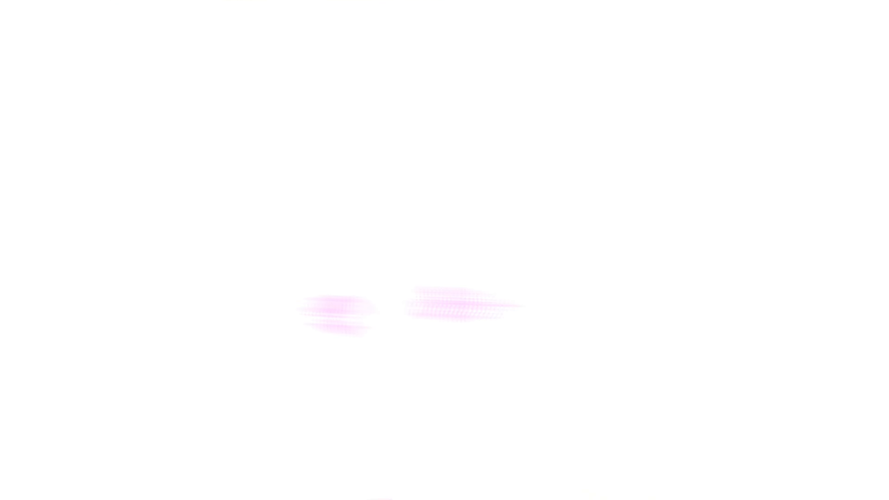
Run the scenario once, waiting for new data triggered by a Postman request to the webhook
left_click(86, 447)
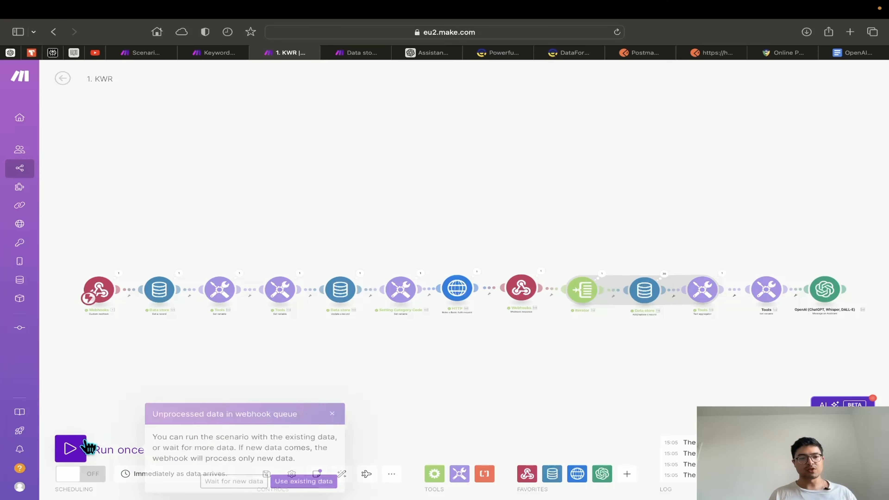
left_click(233, 485)
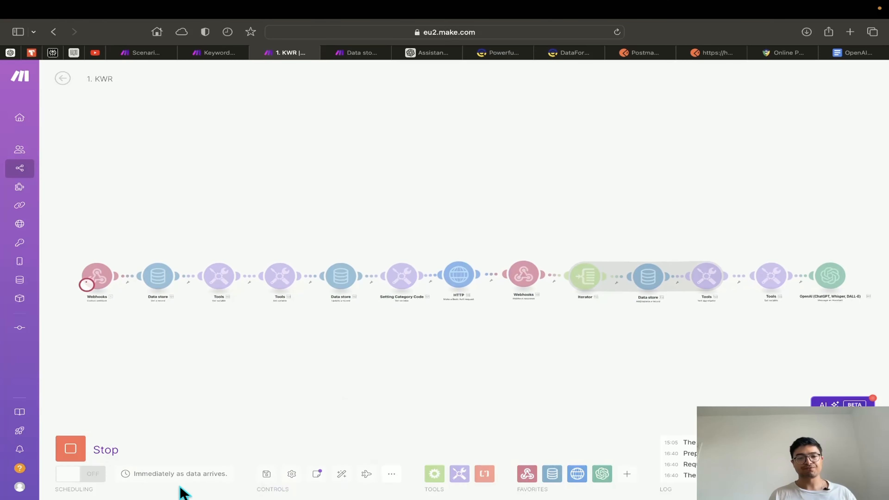
left_click(644, 56)
left_click(706, 56)
left_click(830, 151)
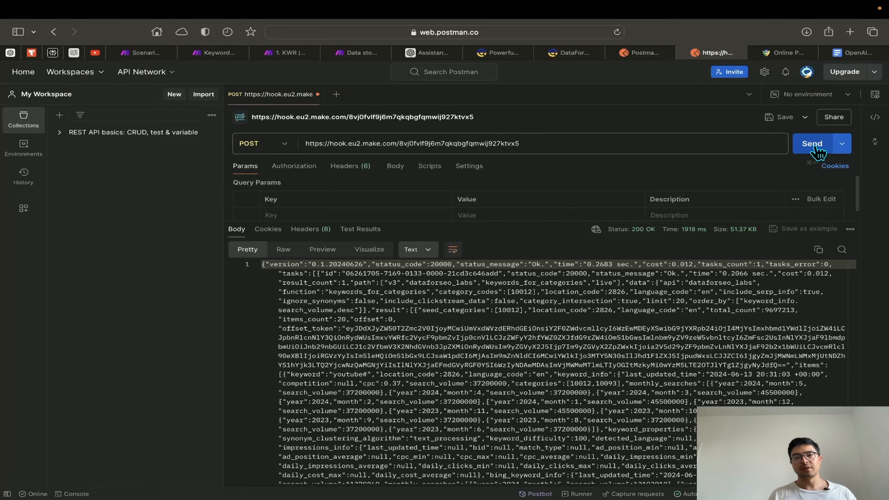
left_click(287, 53)
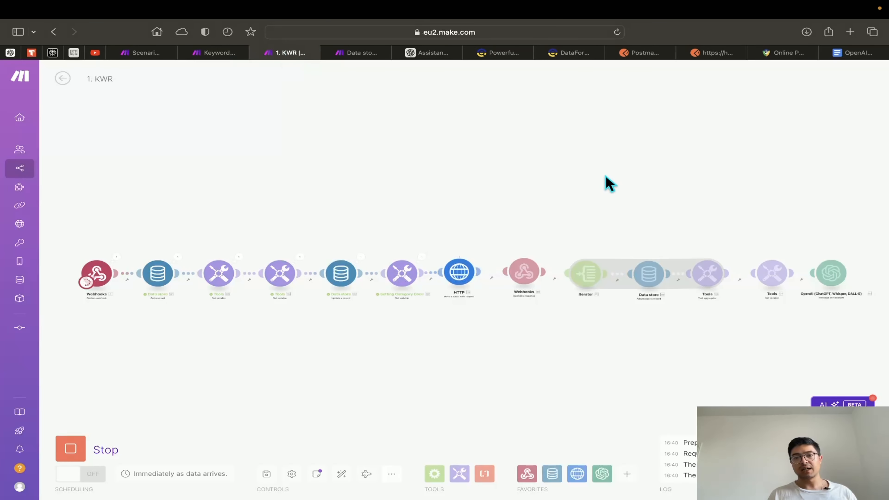
scroll(476, 179, "right", 10)
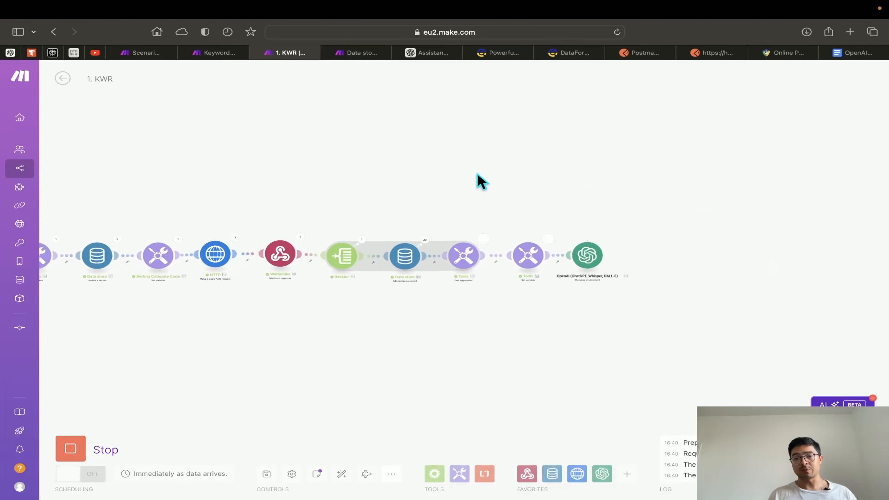
scroll(515, 214, "up", 5)
scroll(510, 215, "up", 5)
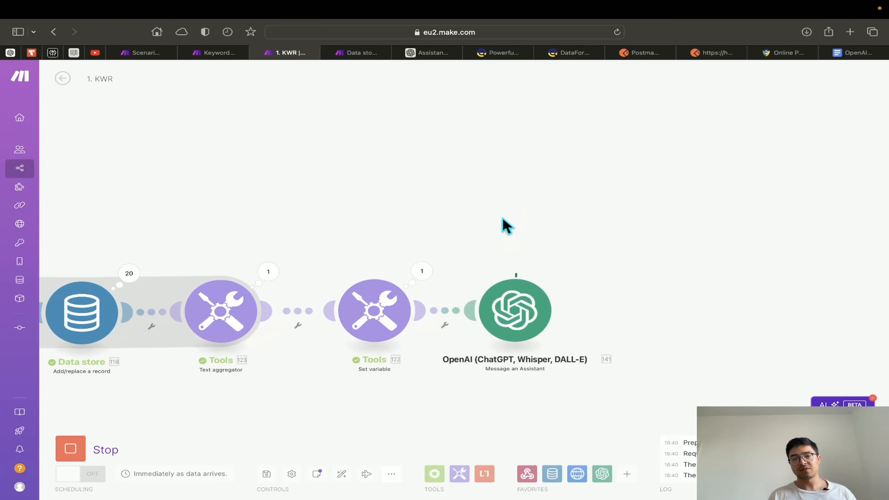
scroll(532, 258, "down", 2)
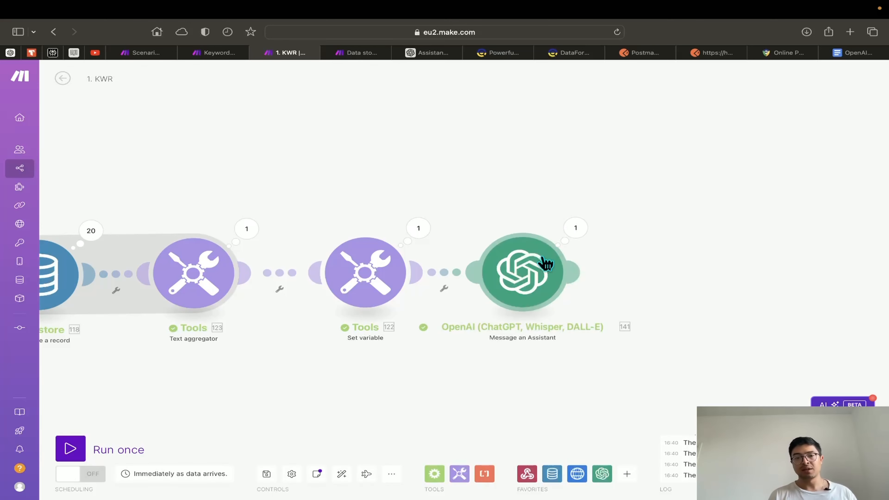
left_click_drag(658, 259, 552, 267)
scroll(492, 267, "up", 3)
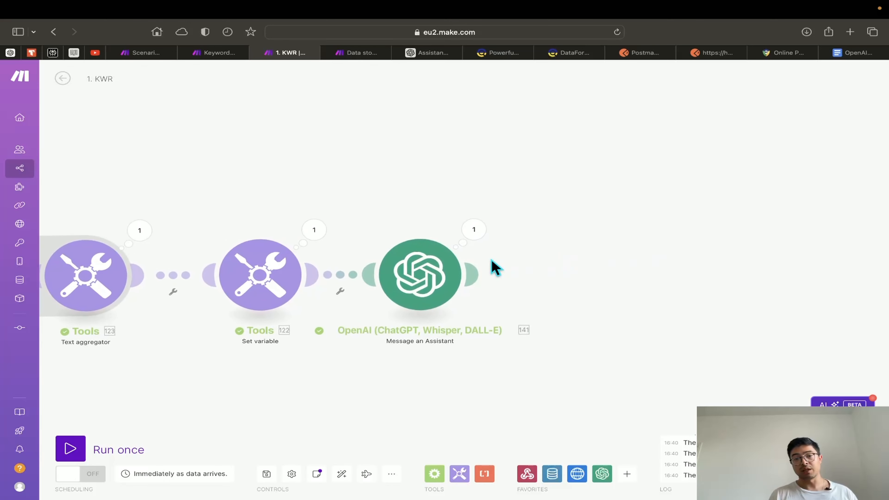
left_click(472, 233)
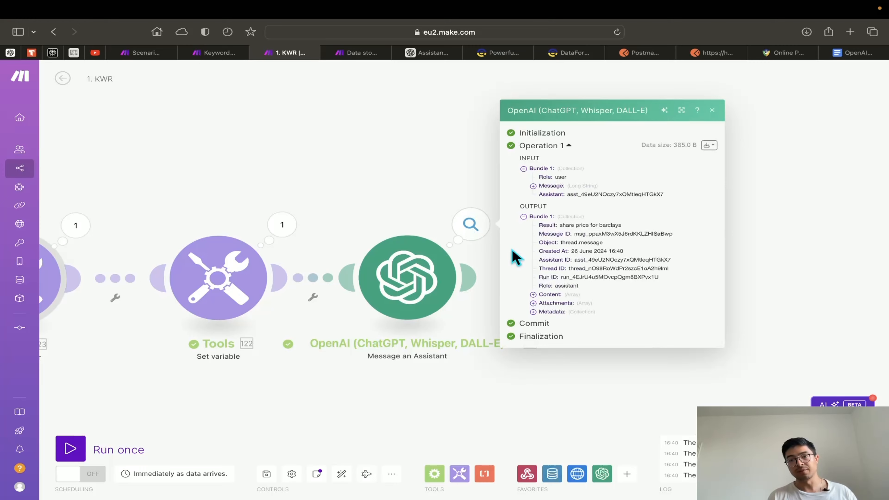
scroll(592, 234, "up", 5)
scroll(596, 233, "down", 5)
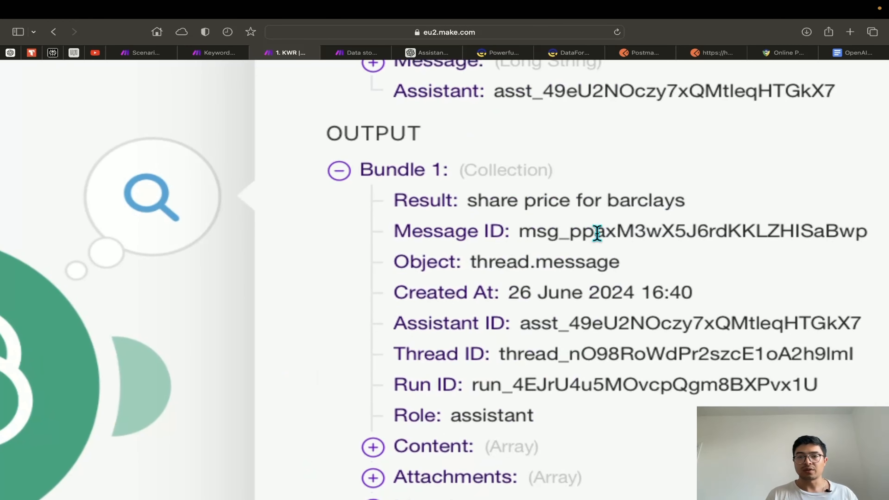
left_click_drag(667, 186, 476, 185)
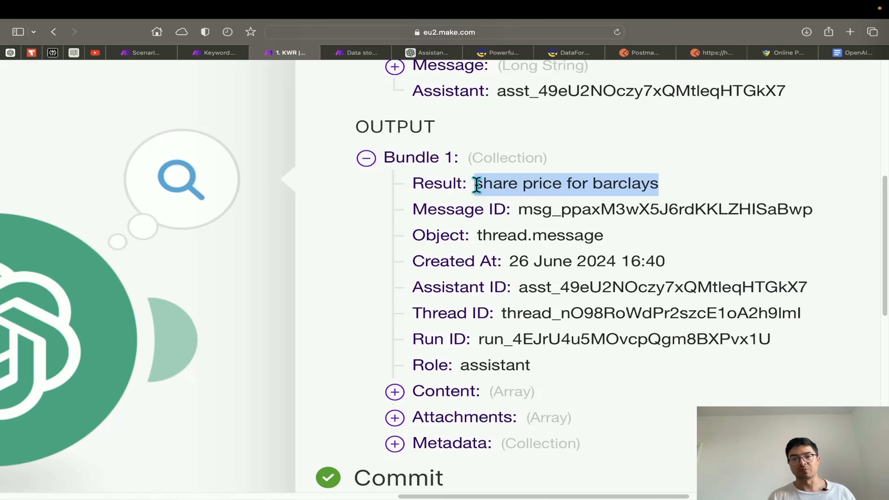
scroll(476, 185, "down", 5)
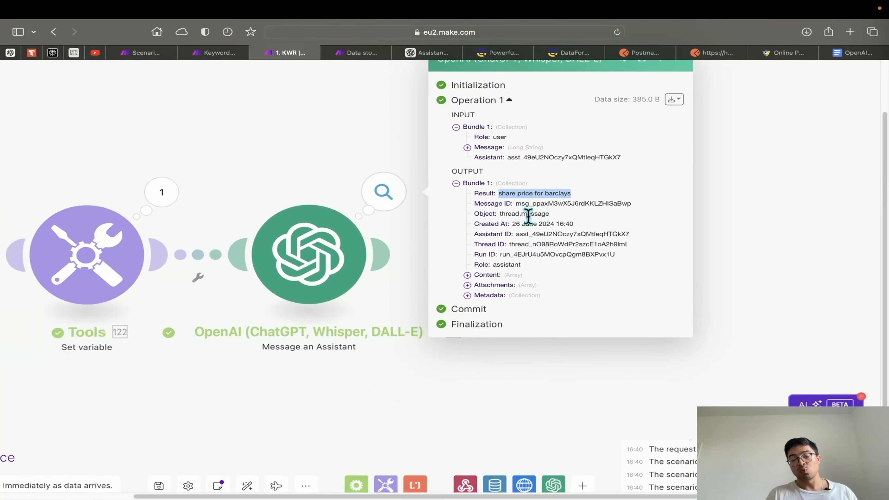
left_click(480, 375)
scroll(479, 374, "down", 5)
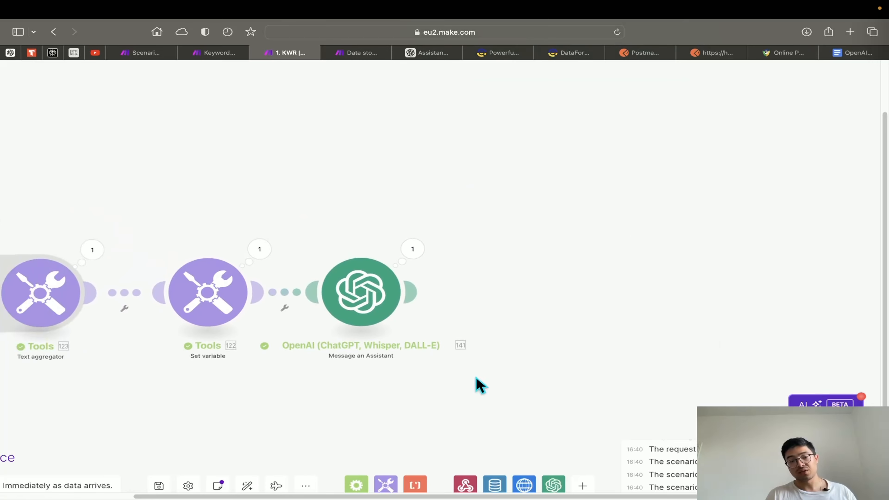
scroll(607, 485, "down", 3)
scroll(591, 469, "up", 2)
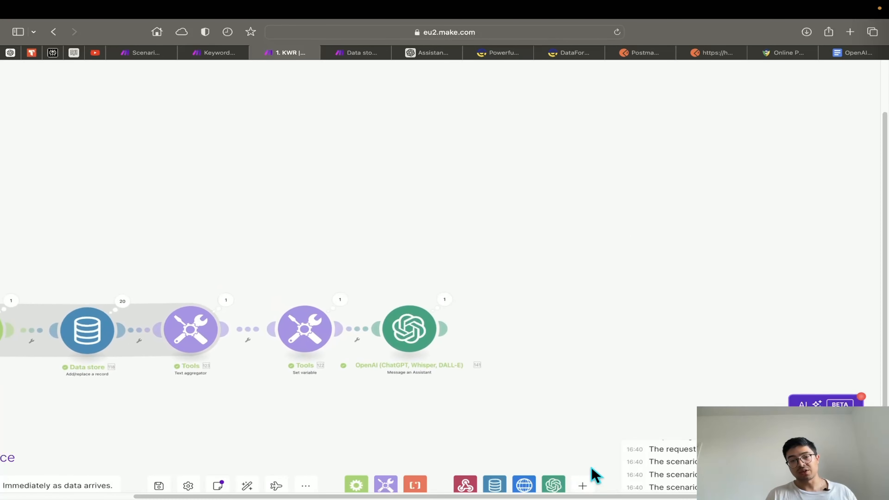
left_click_drag(577, 385, 456, 370)
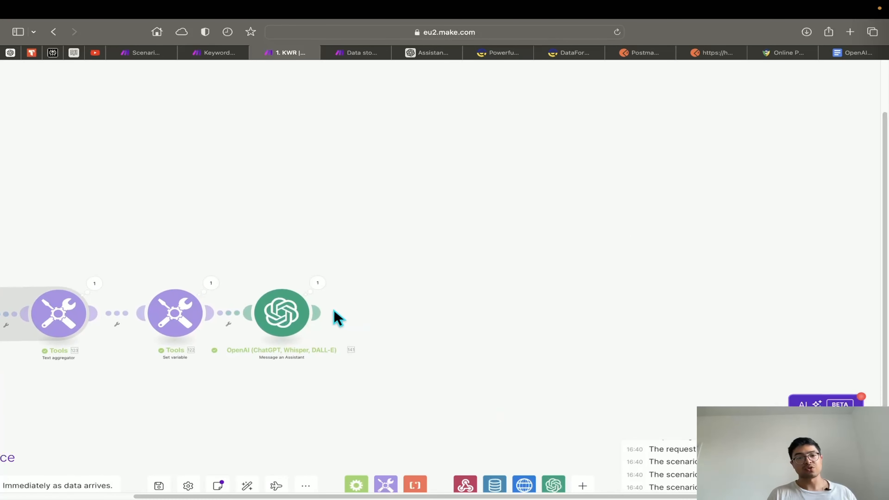